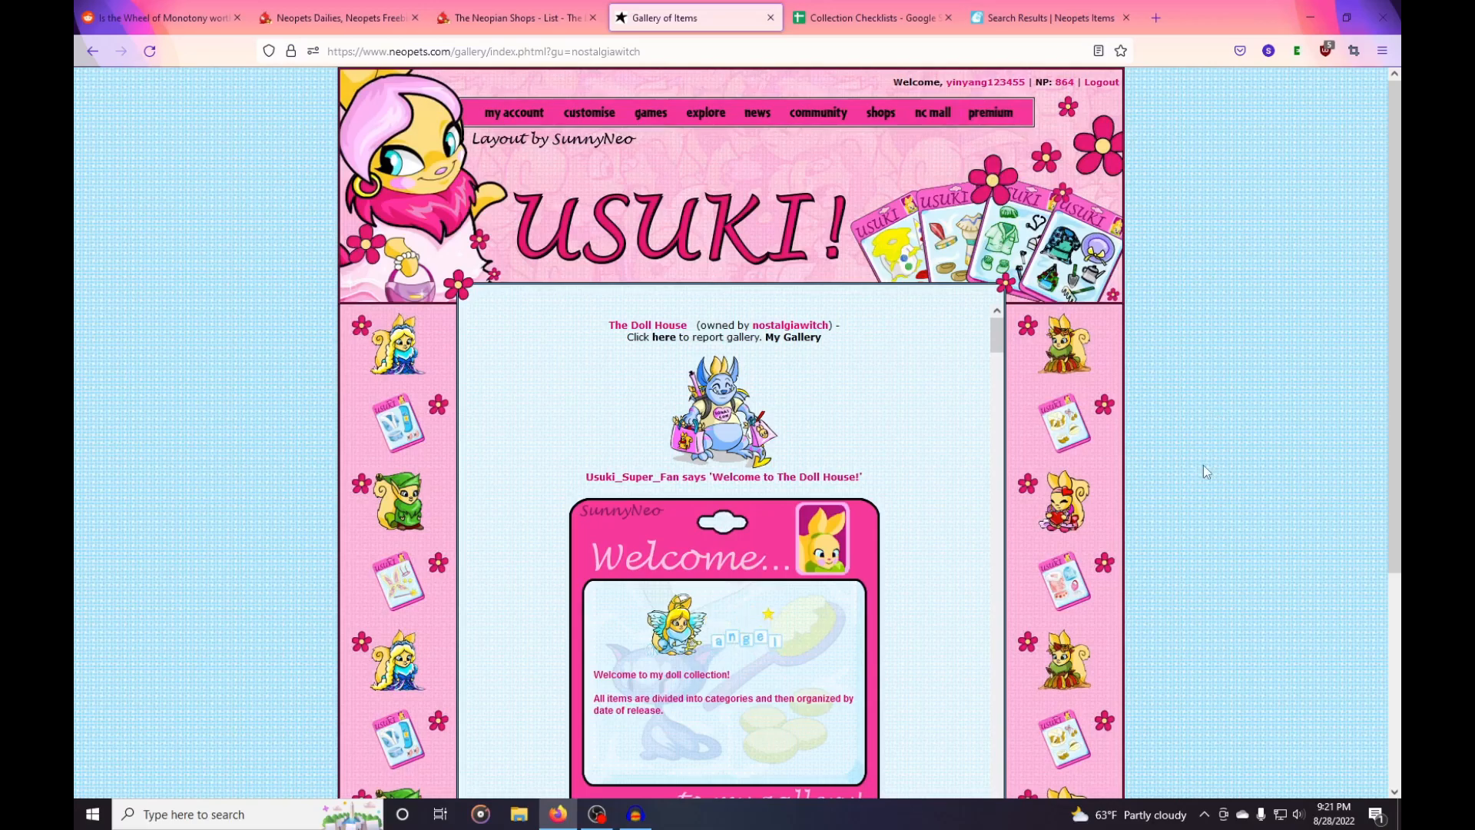
Examine the themed layout, shopkeeper greeting and welcome banner of The Doll House gallery page.
scroll(1205, 466, down, 1)
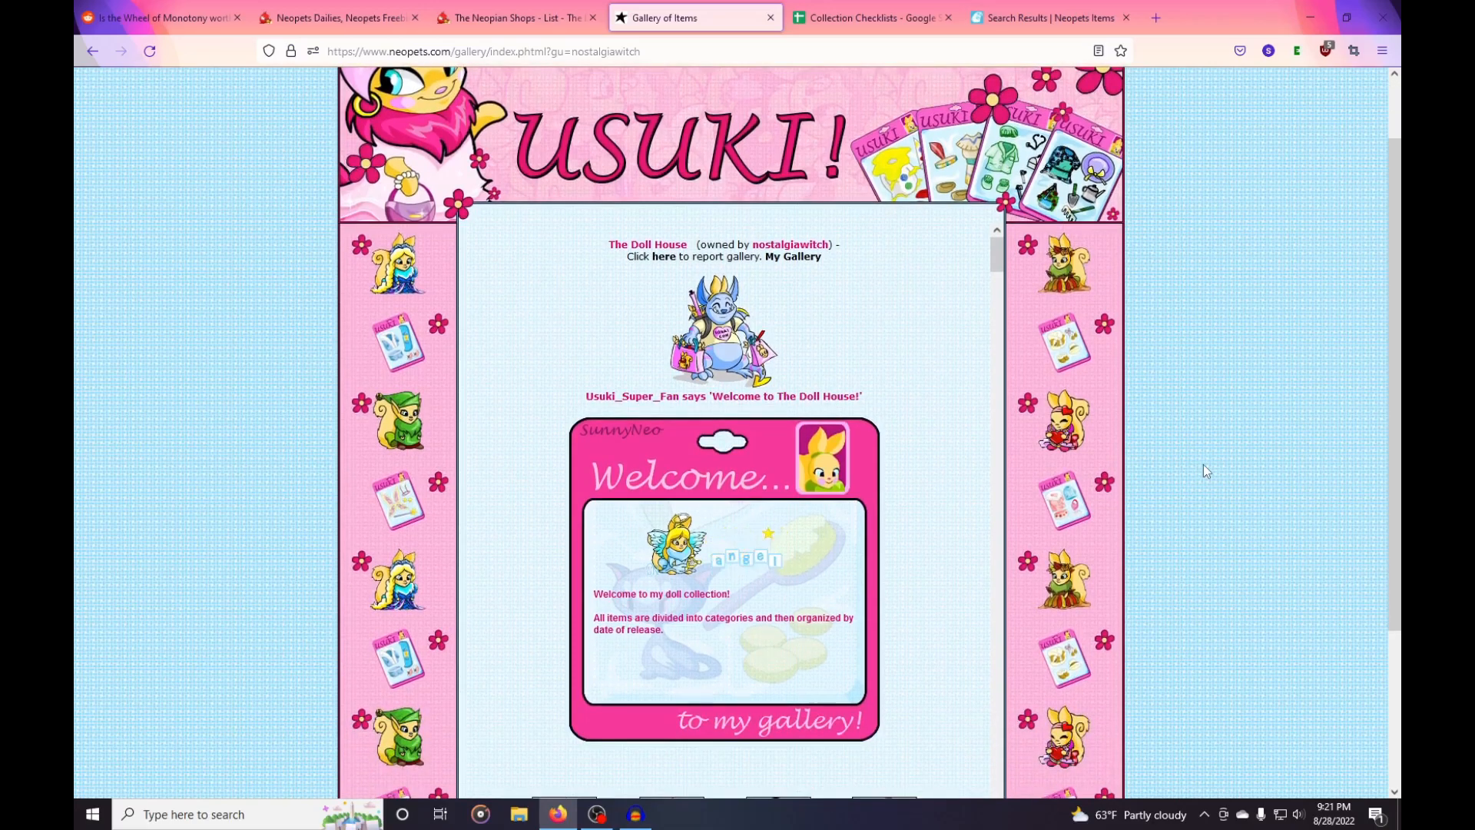
scroll(1203, 464, down, 3)
scroll(1150, 504, up, 3)
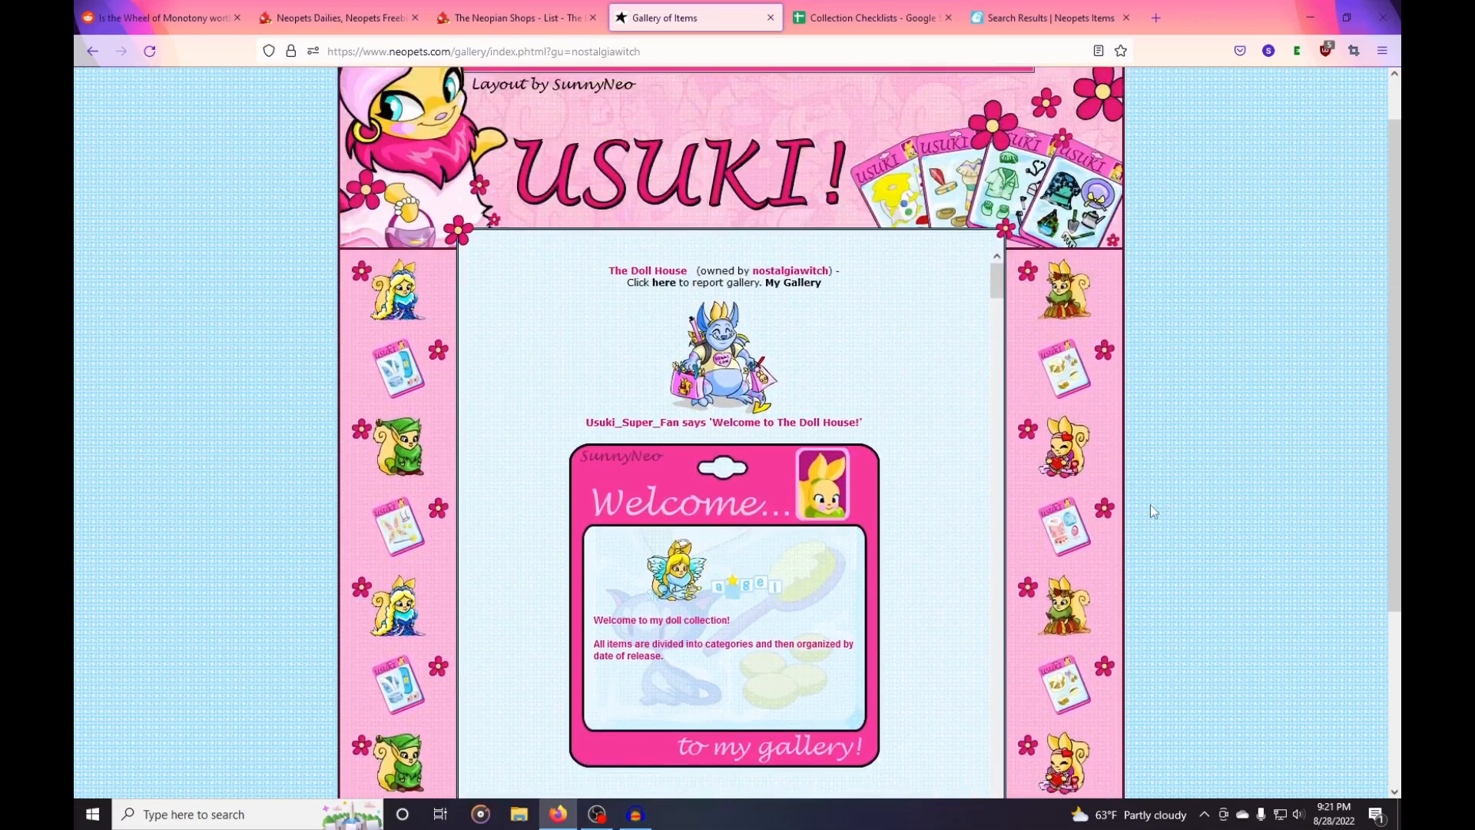
scroll(1138, 512, down, 2)
scroll(1137, 499, up, 1)
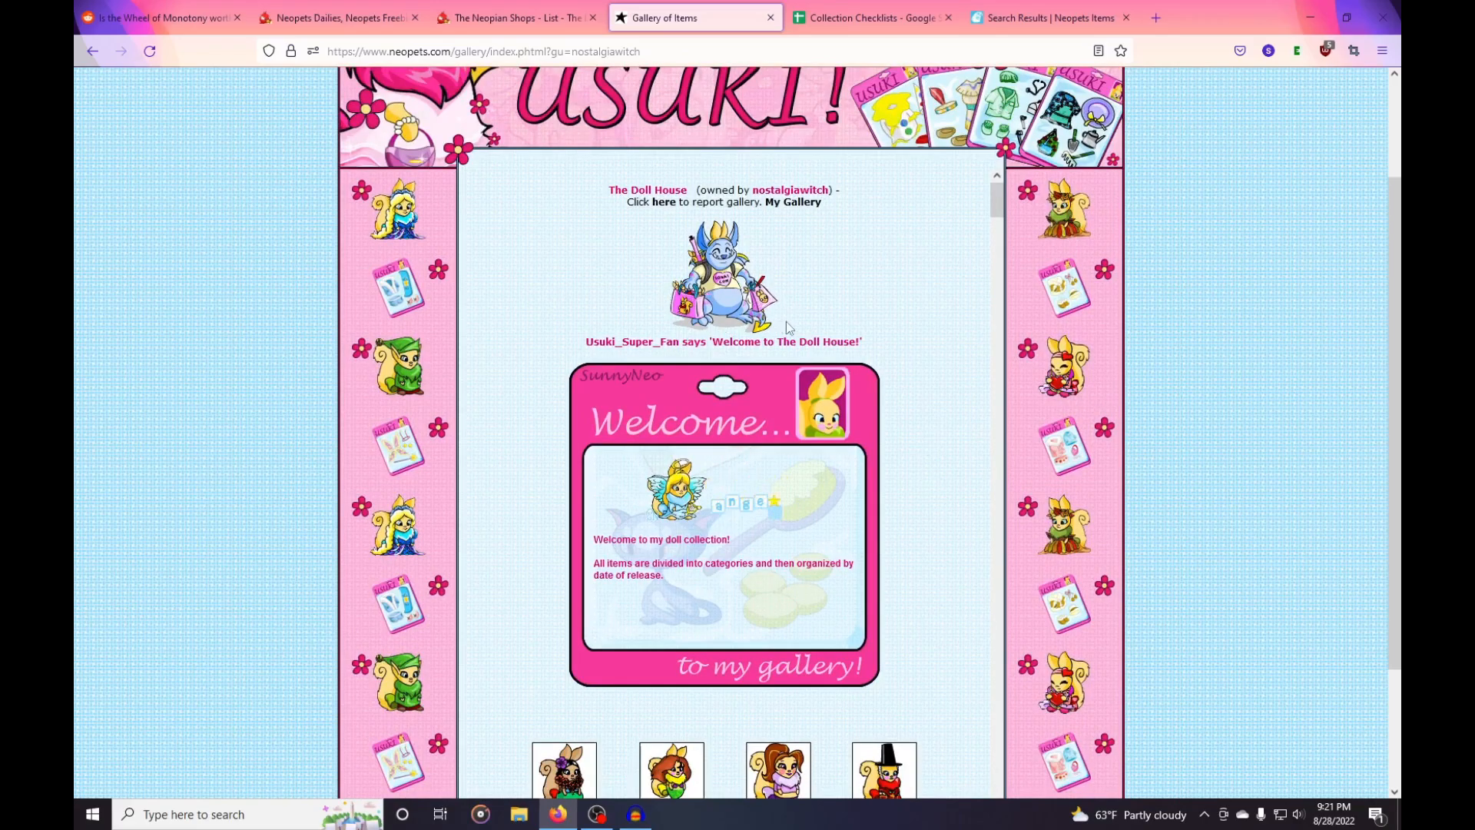
scroll(786, 321, up, 1)
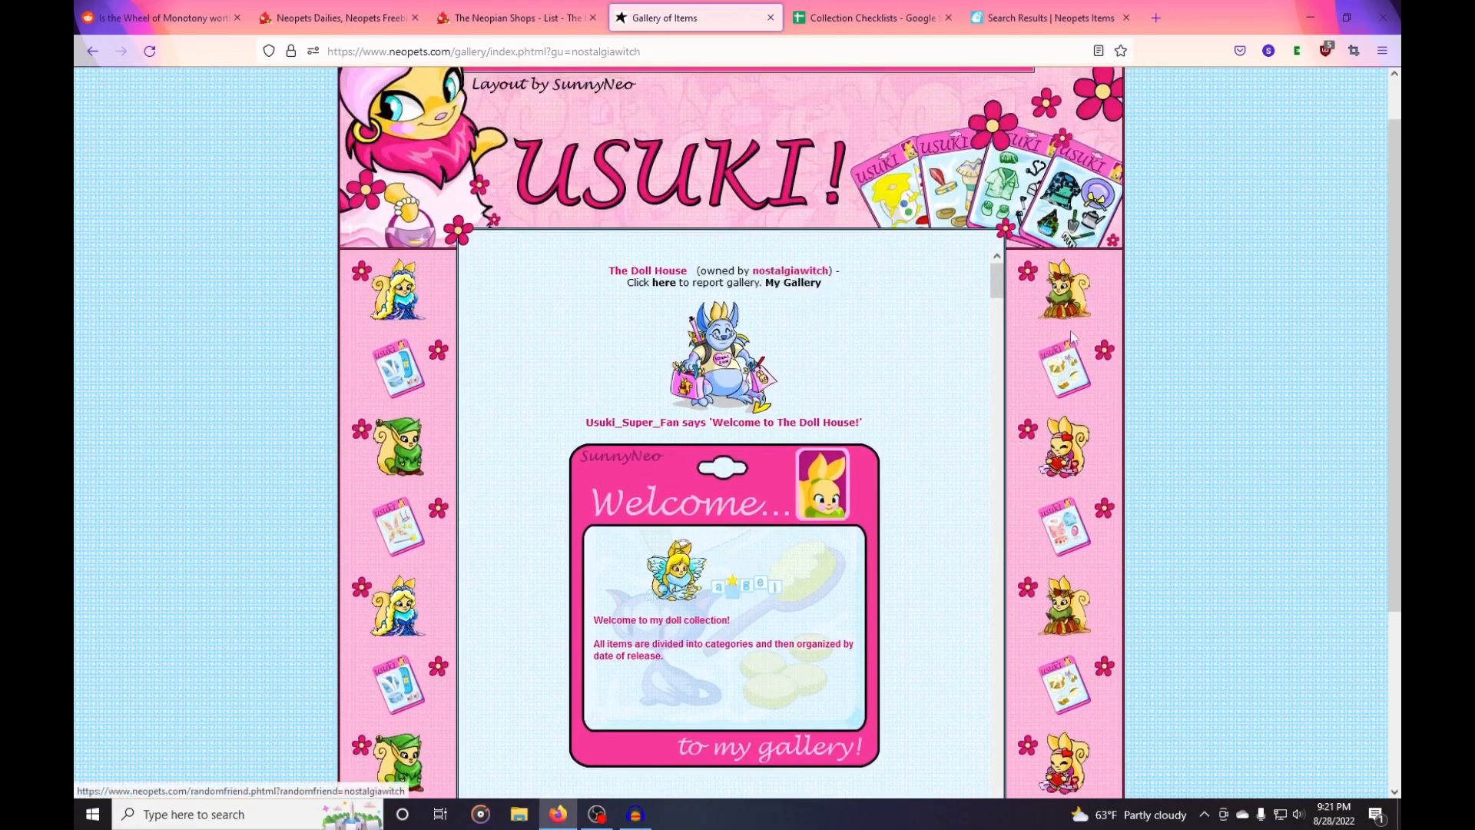
scroll(983, 100, up, 1)
scroll(1123, 386, down, 4)
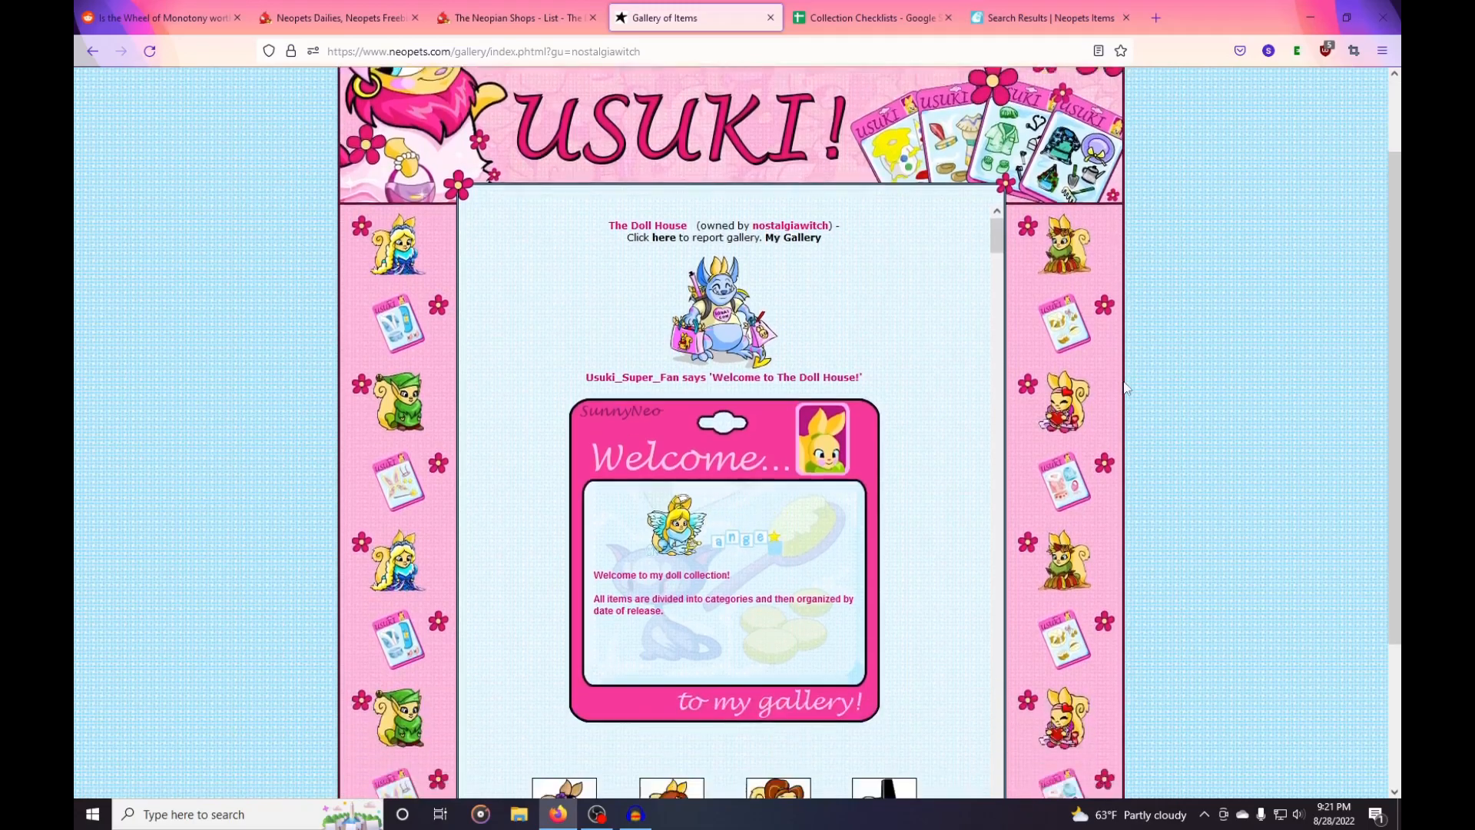
scroll(1124, 386, up, 1)
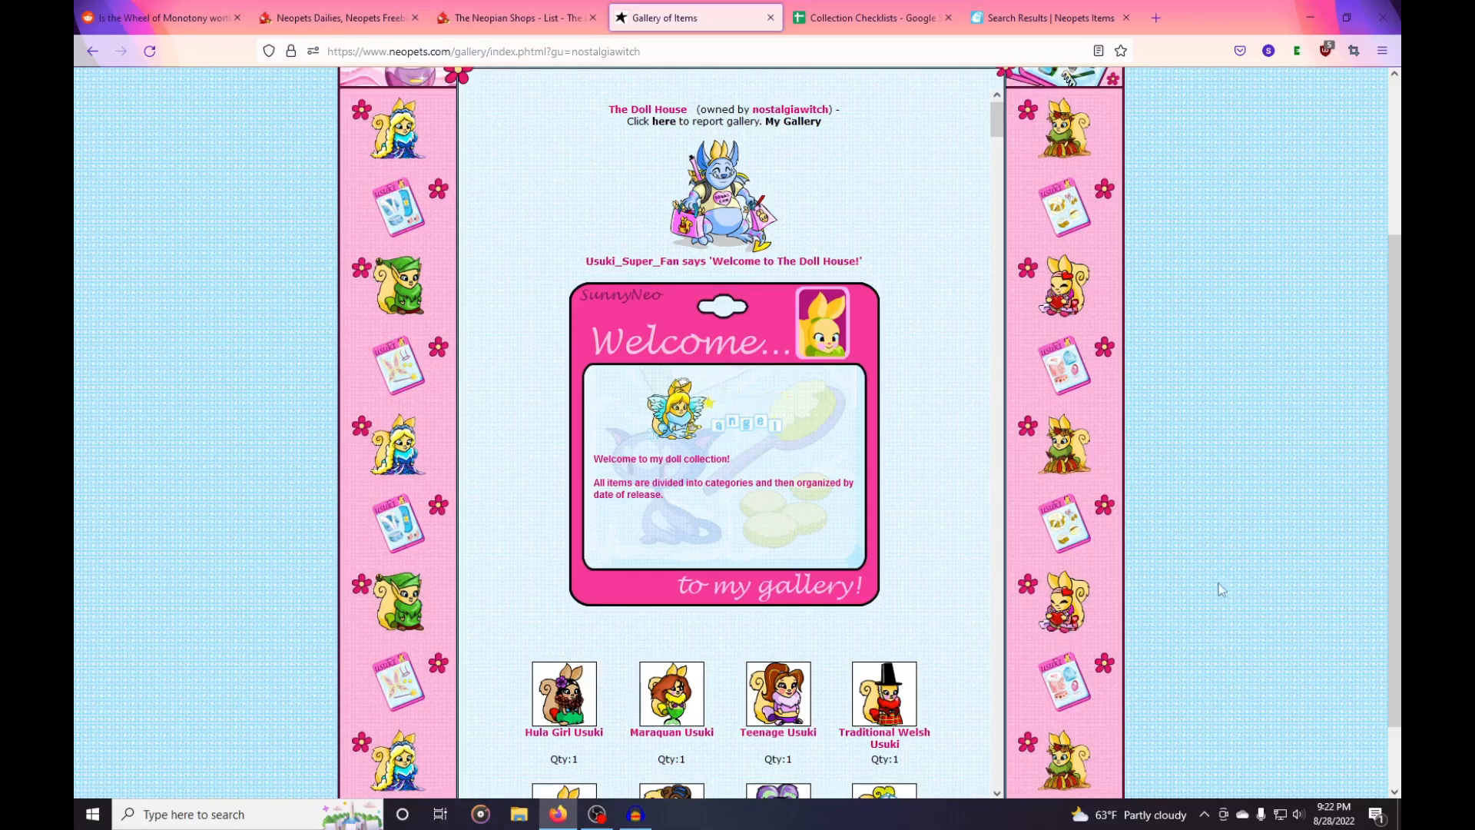
Browse the Usuki dolls in the gallery, from Hula Girl Usuki through Doctor Usuki Doll.
scroll(928, 418, down, 4)
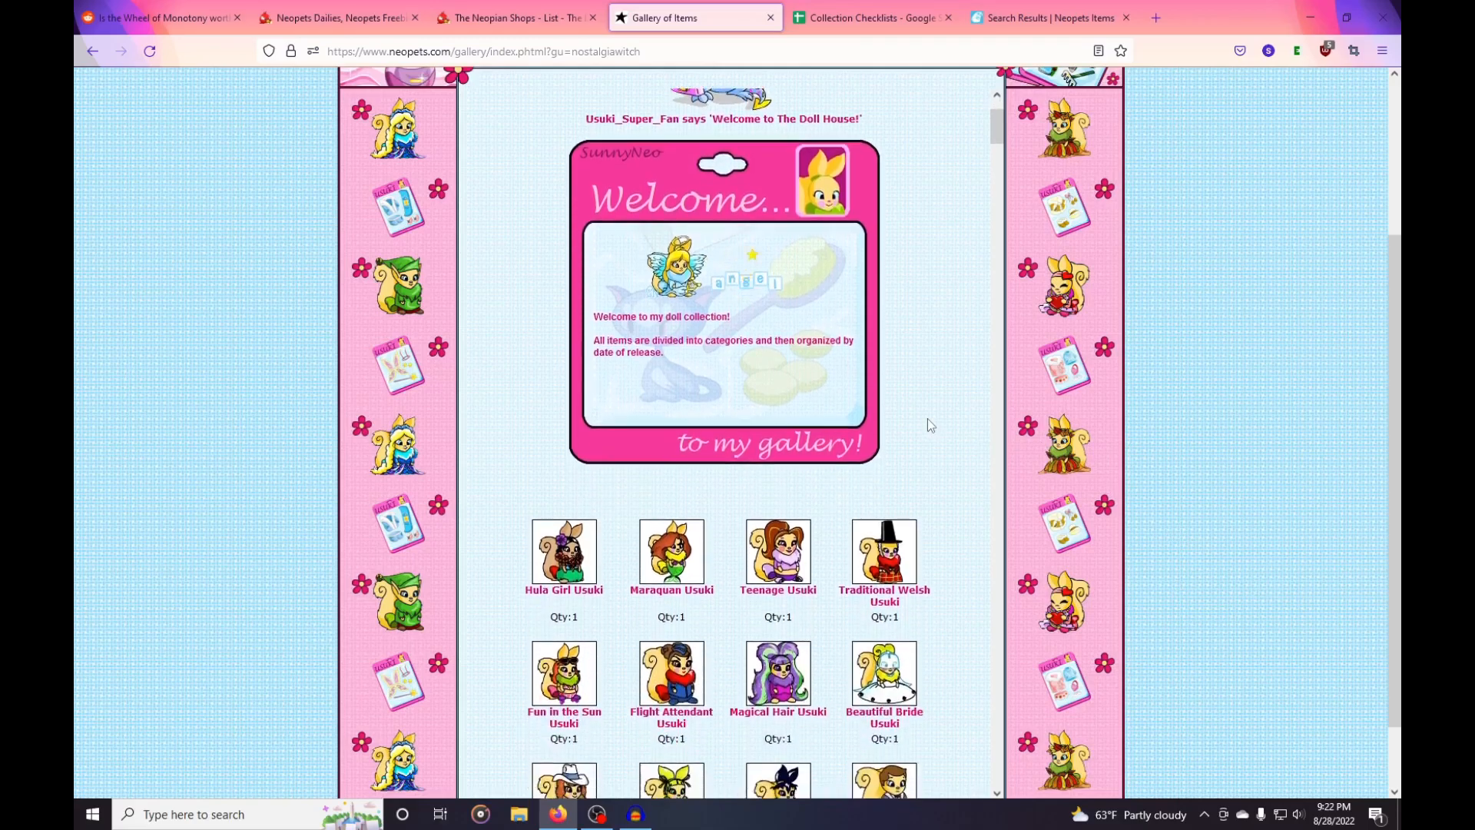
scroll(928, 419, down, 3)
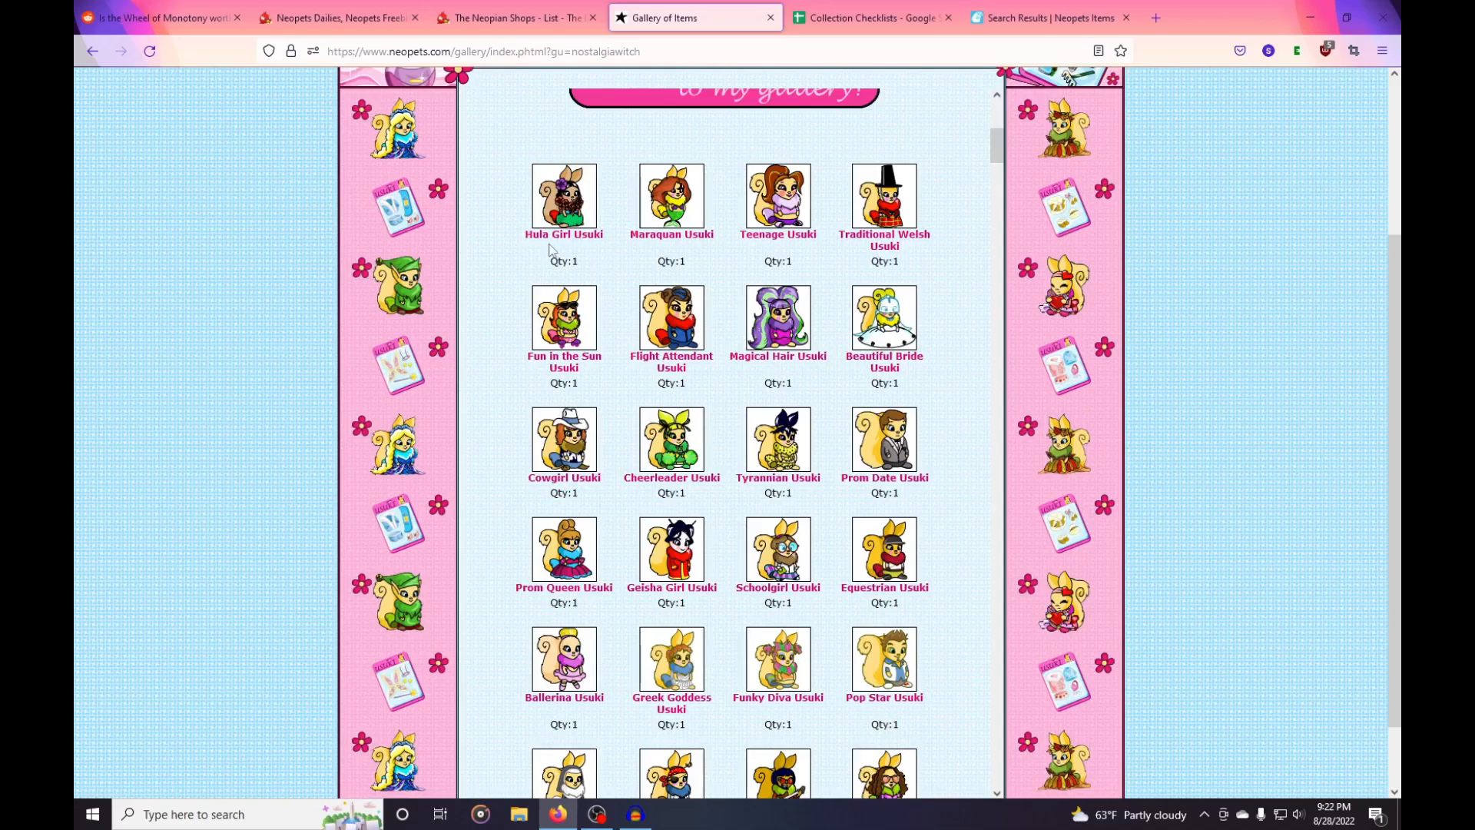
scroll(742, 351, down, 6)
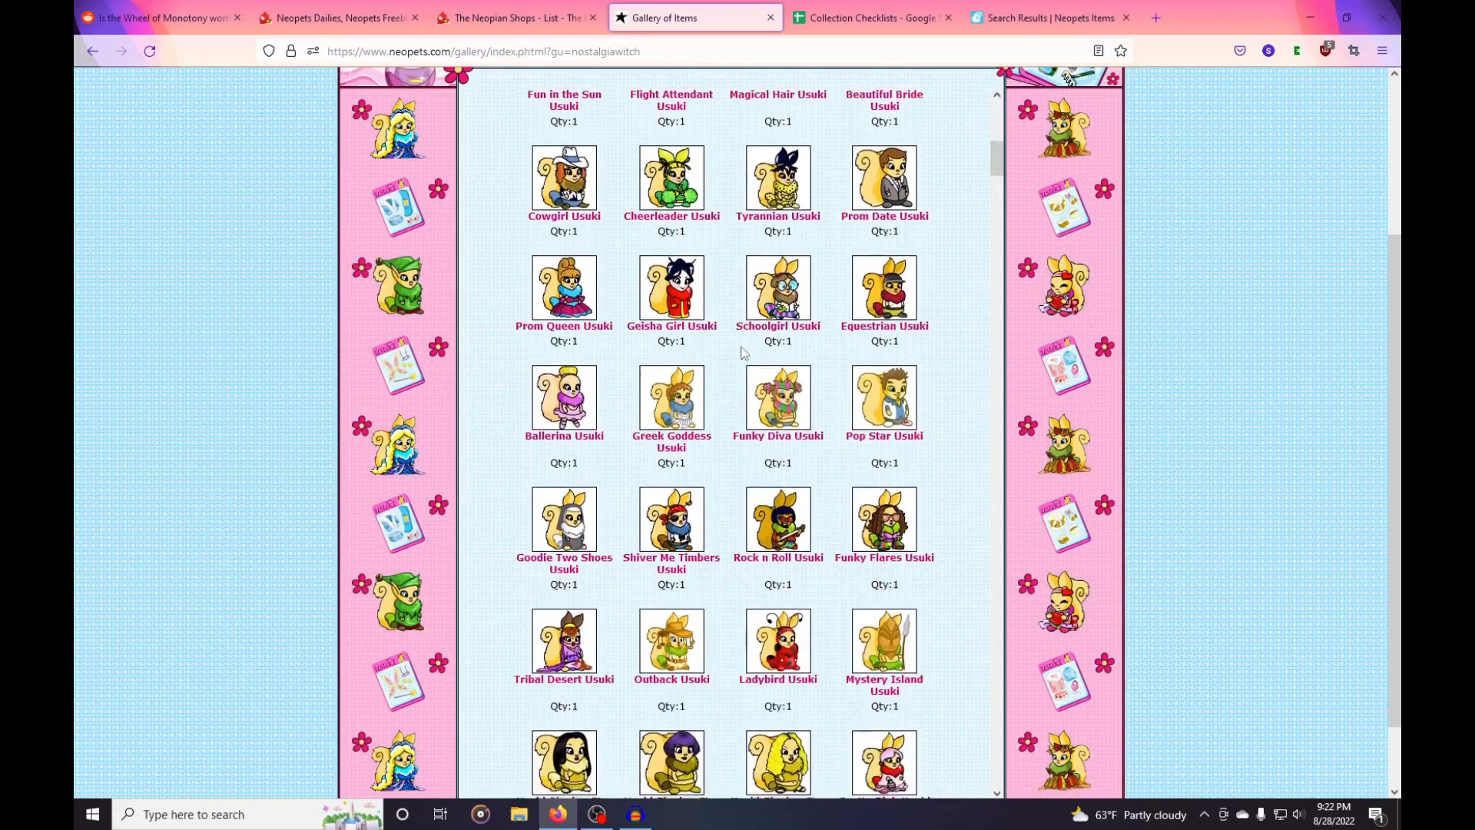
scroll(742, 350, down, 6)
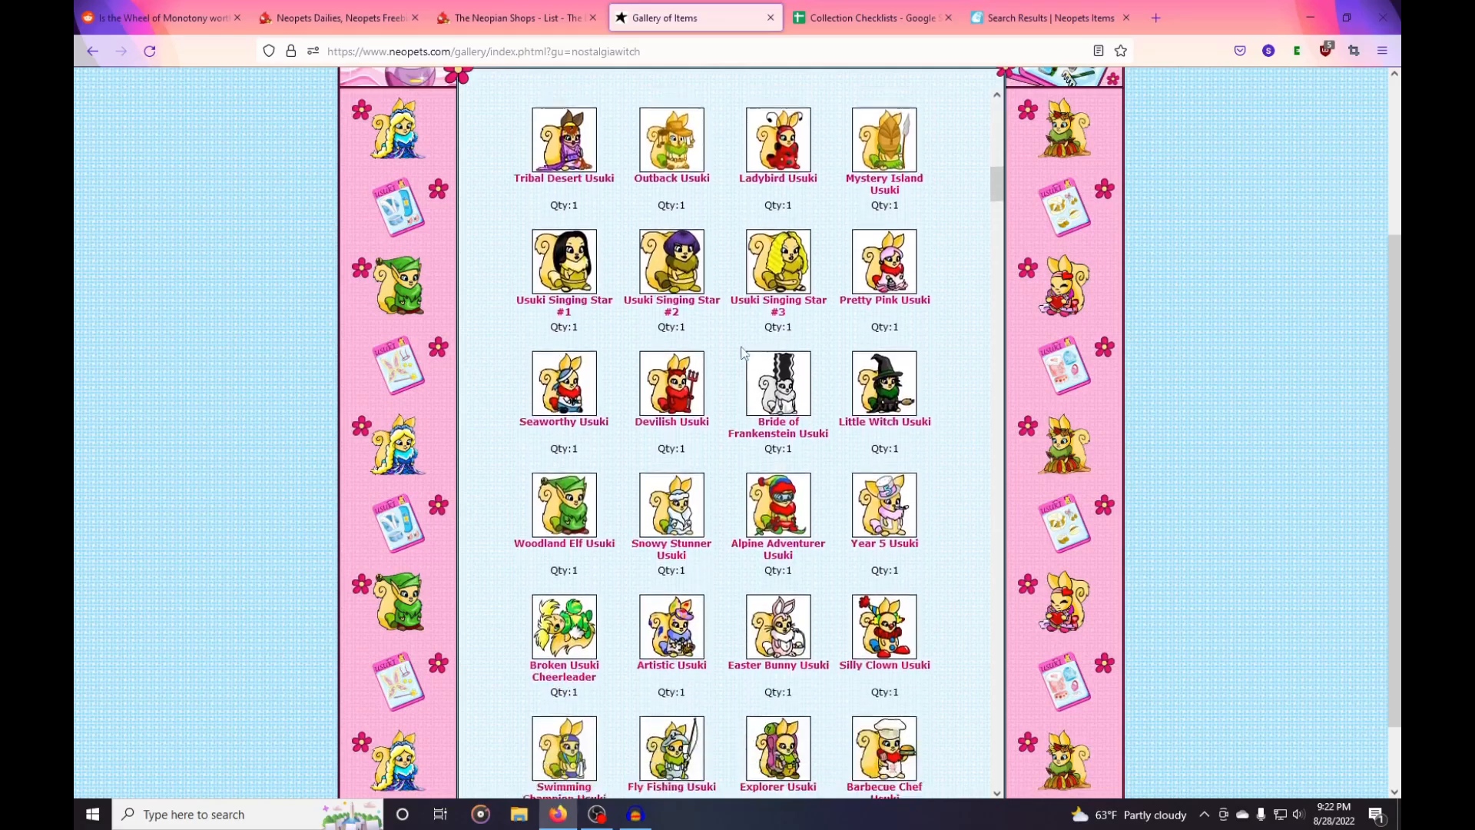
scroll(742, 351, down, 4)
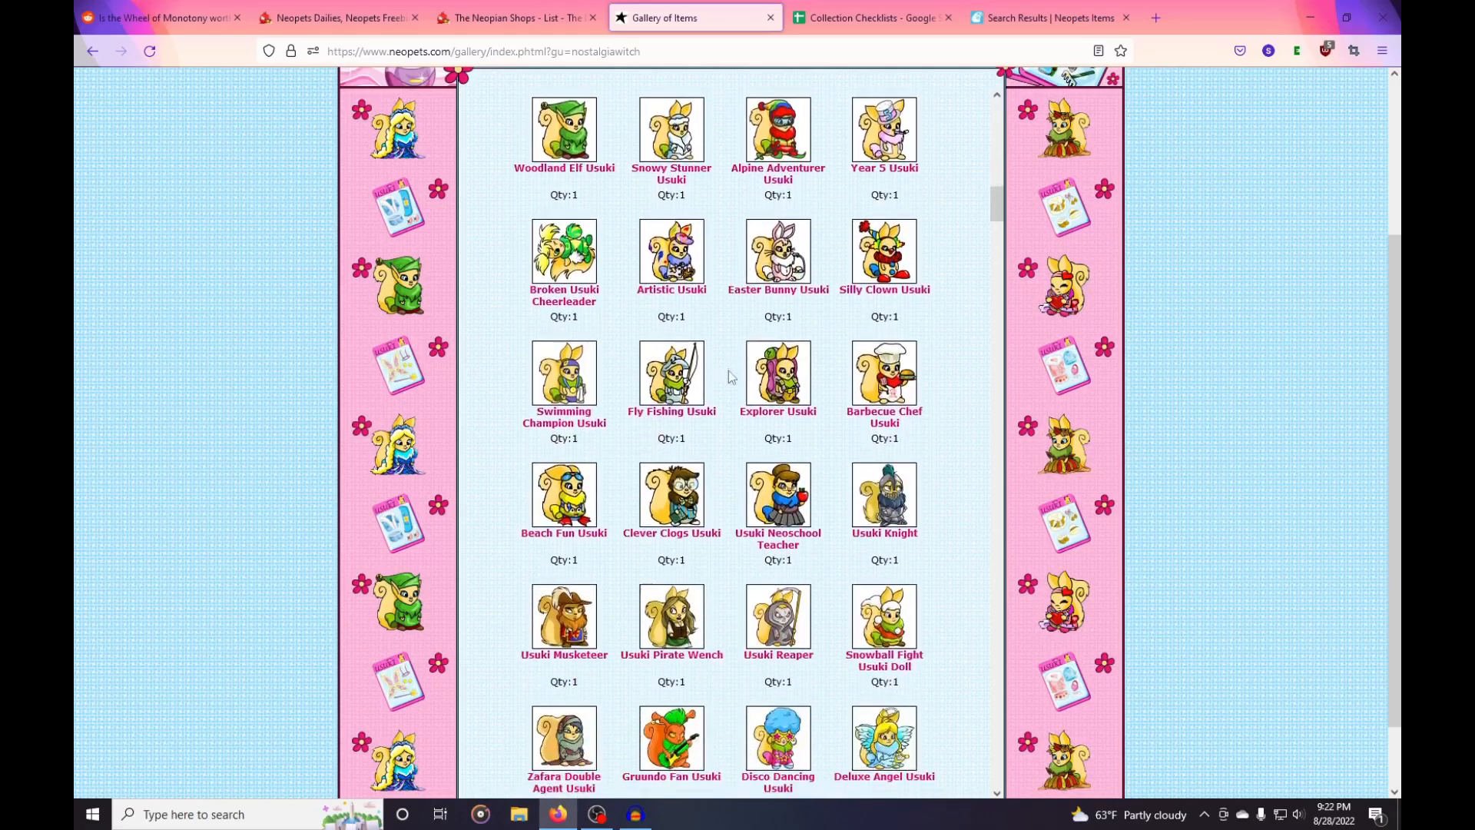
scroll(730, 393, down, 4)
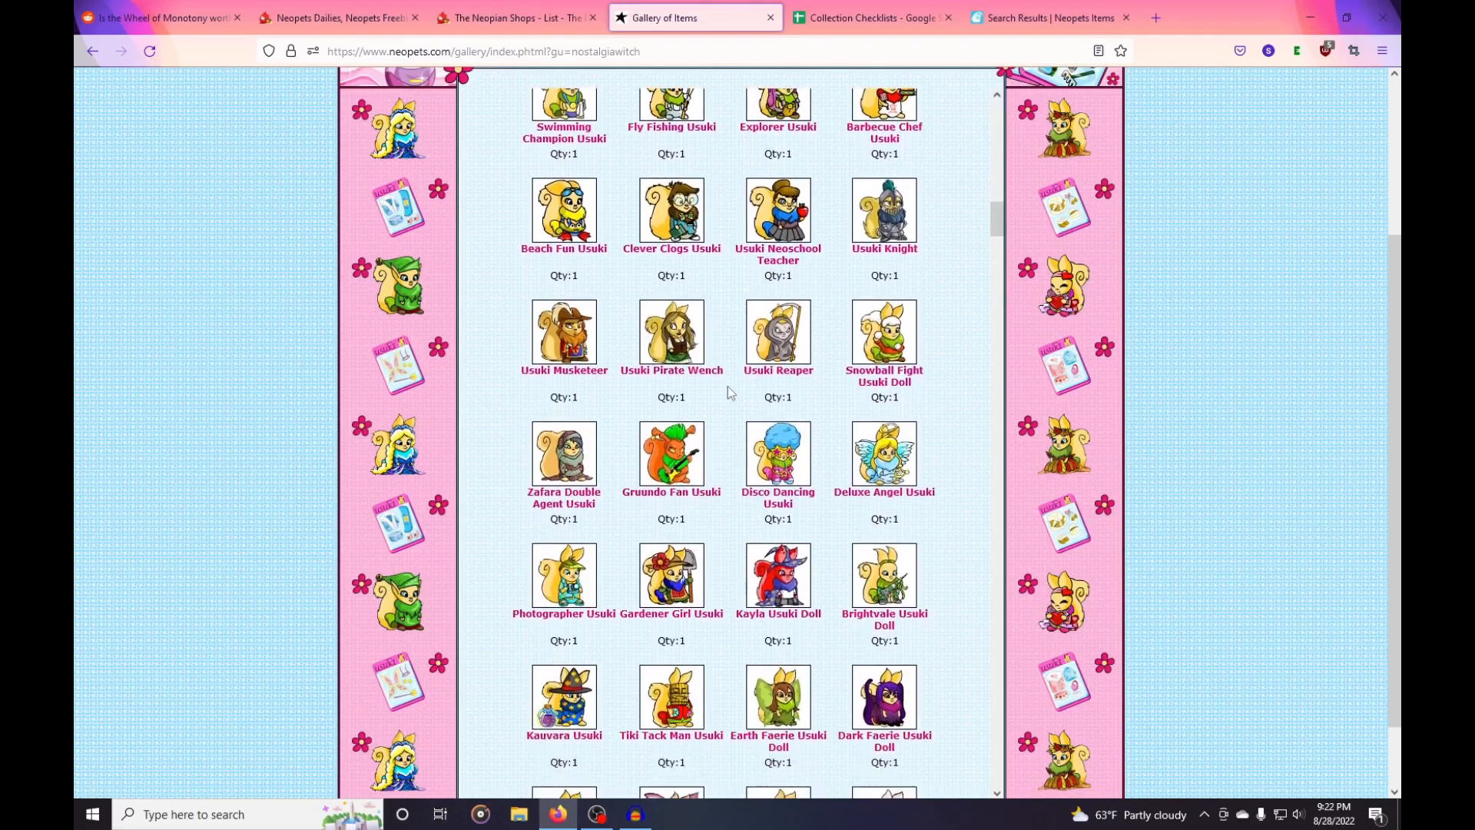
scroll(728, 388, down, 3)
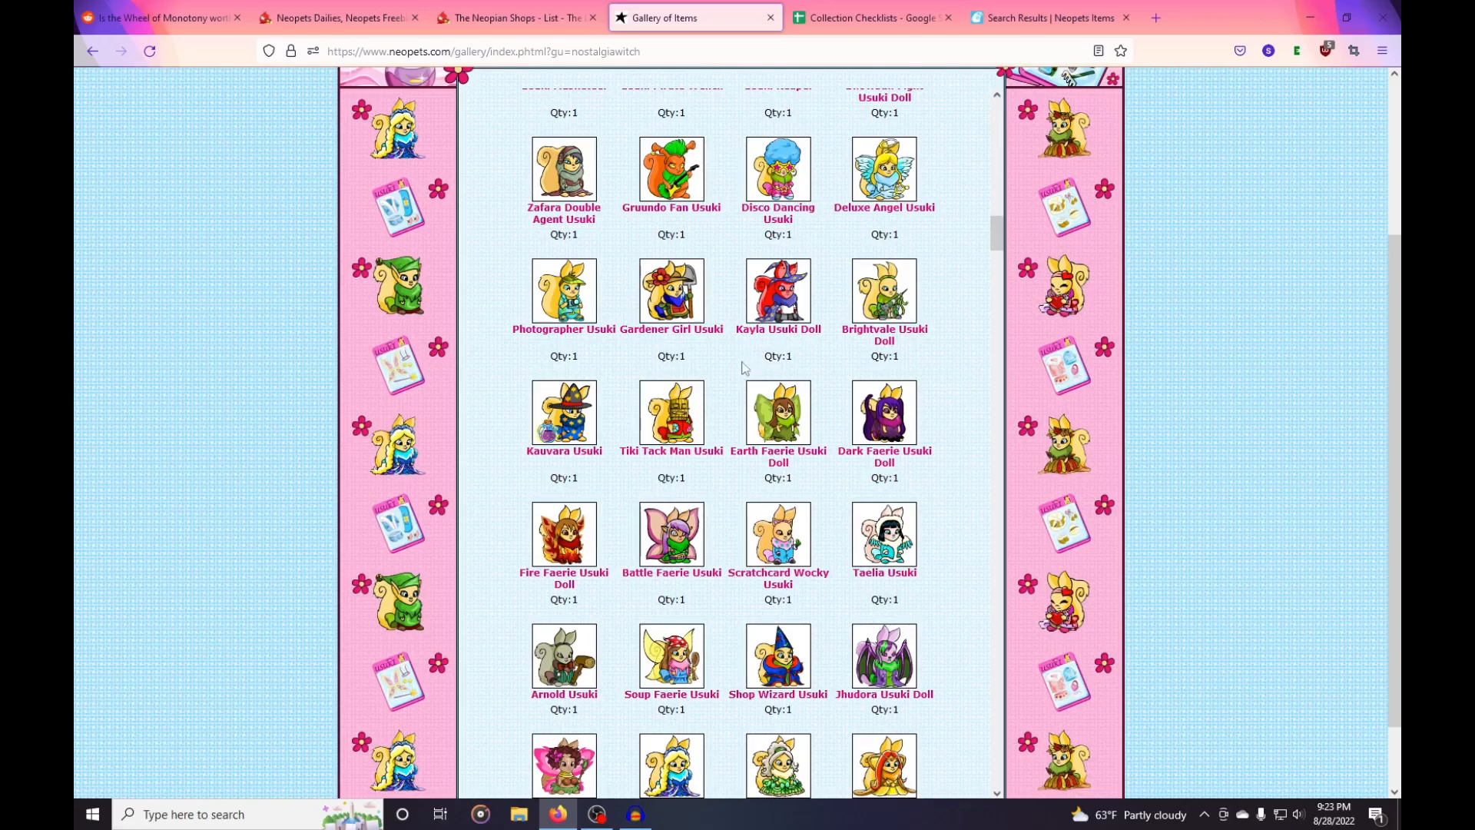
scroll(730, 380, down, 3)
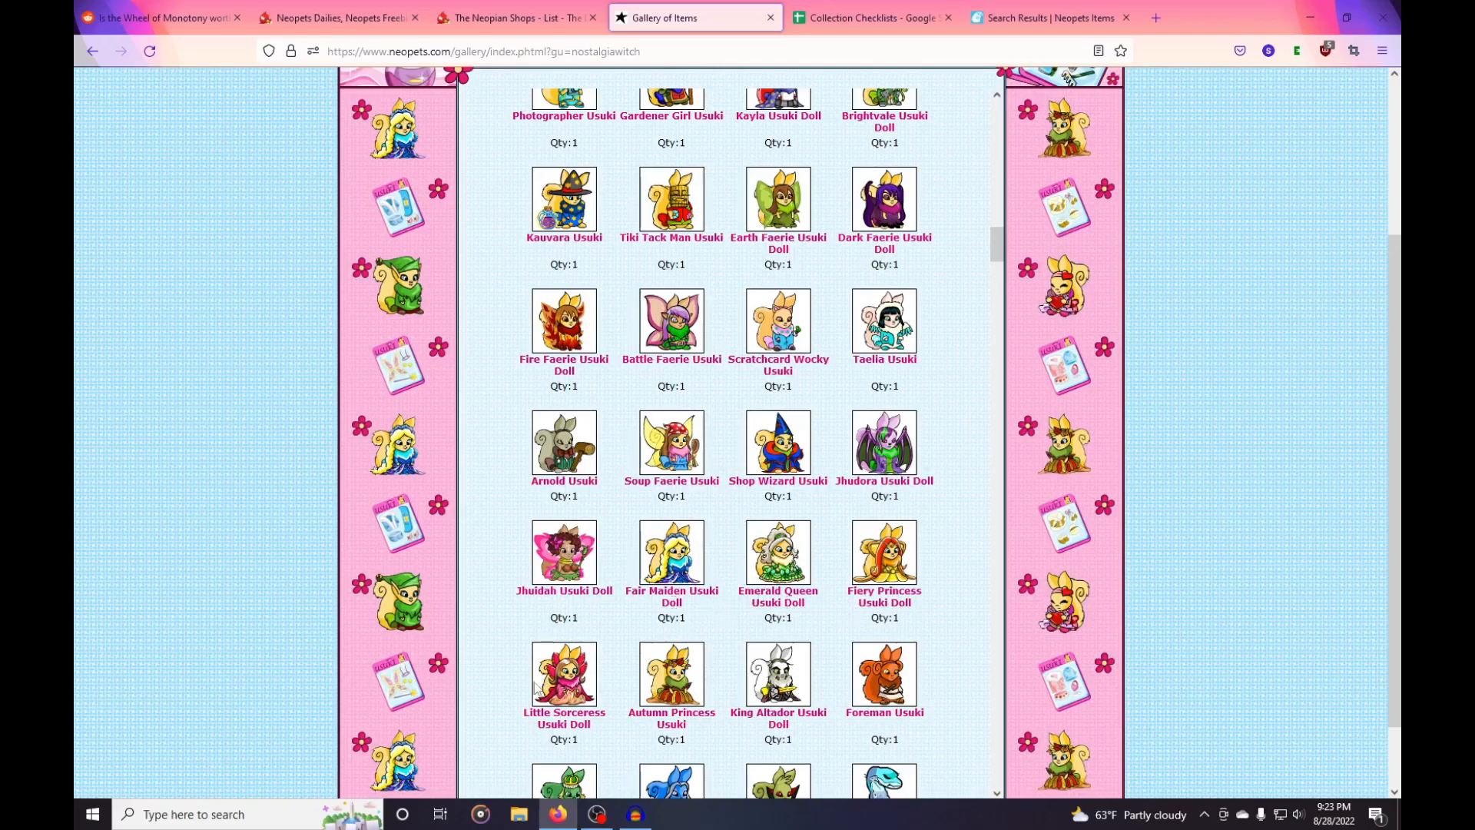
scroll(730, 601, down, 10)
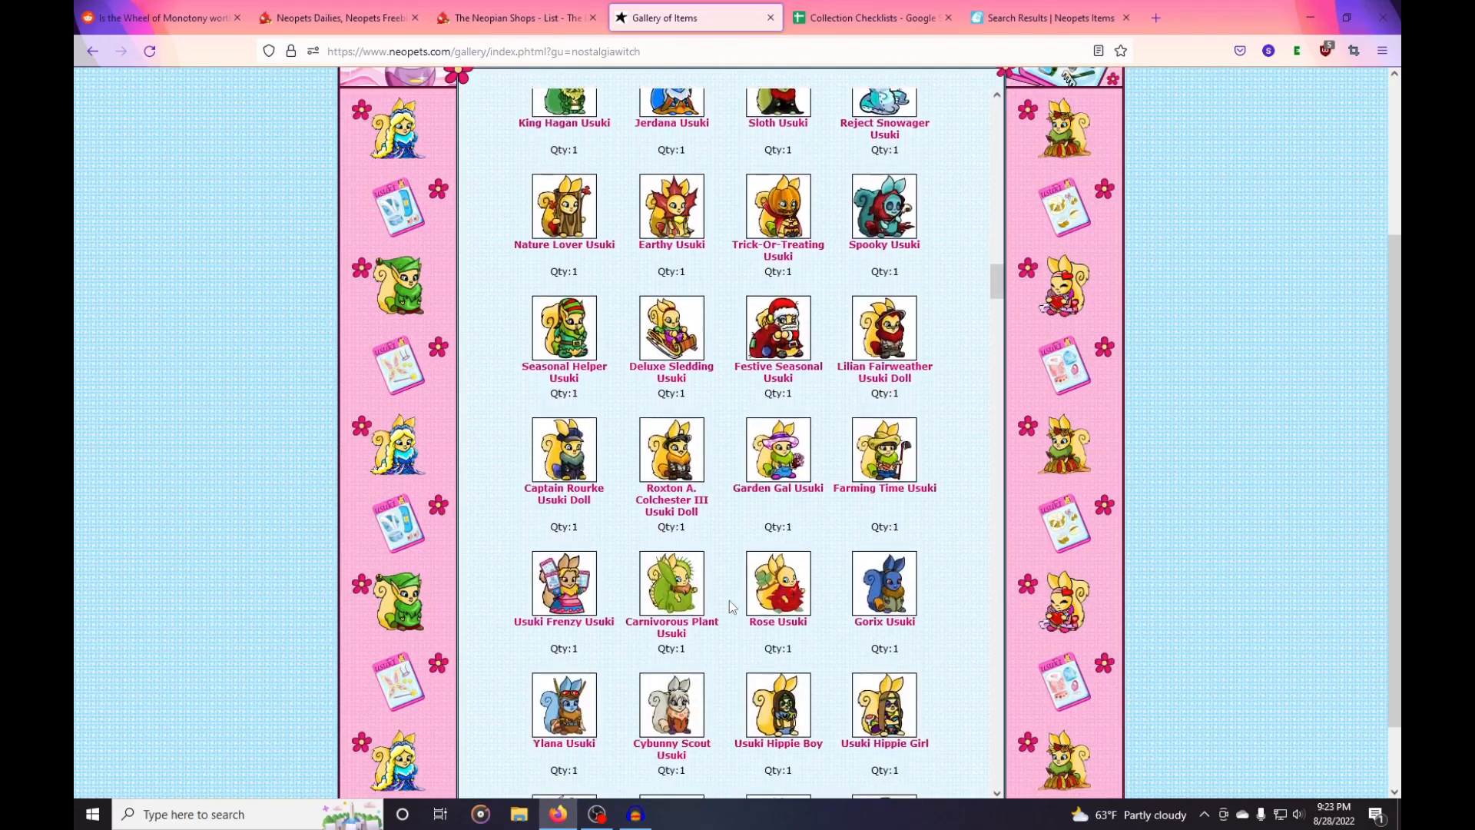
scroll(730, 601, down, 3)
scroll(730, 601, down, 7)
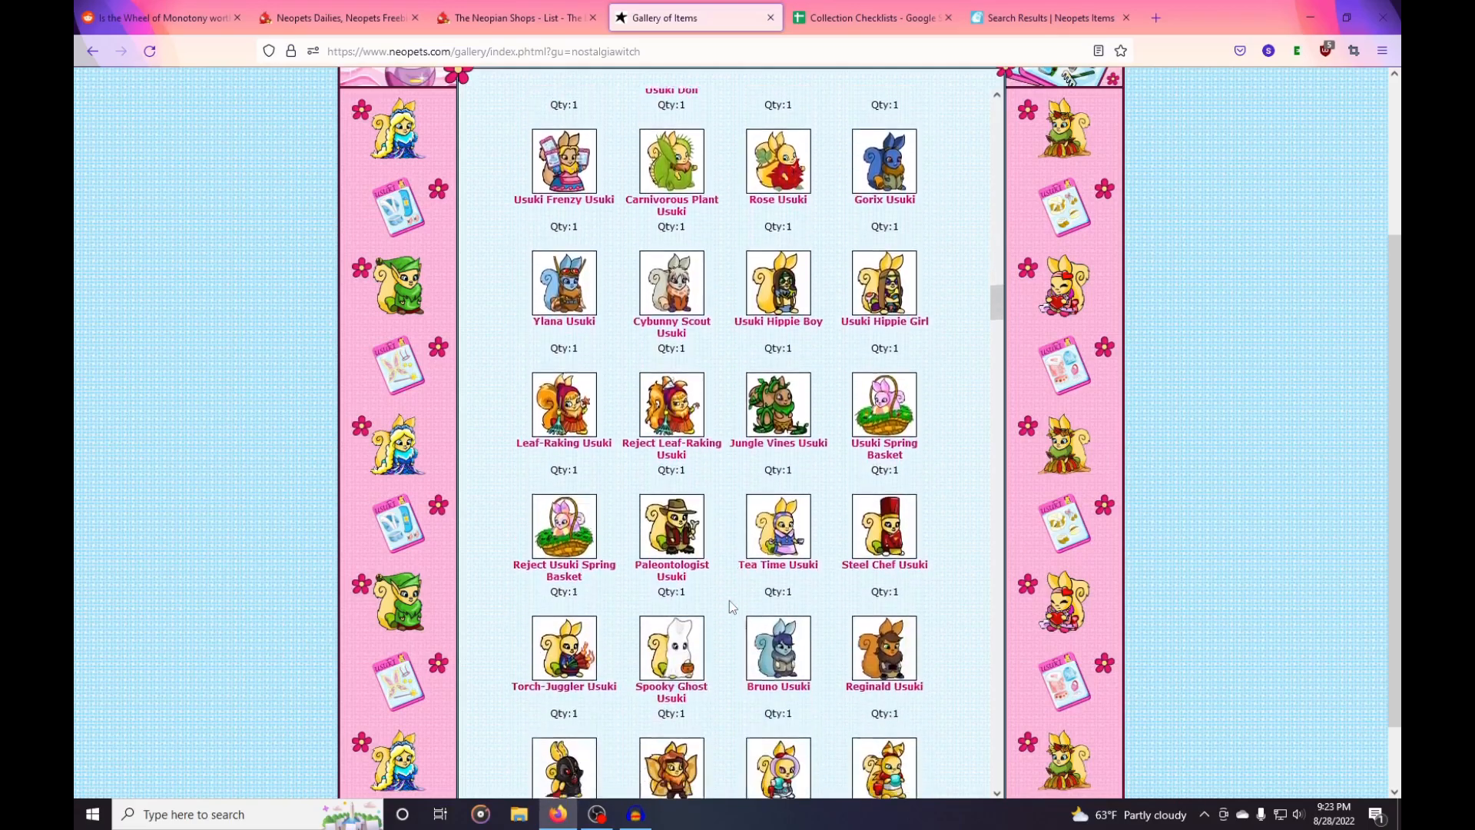
scroll(730, 601, down, 6)
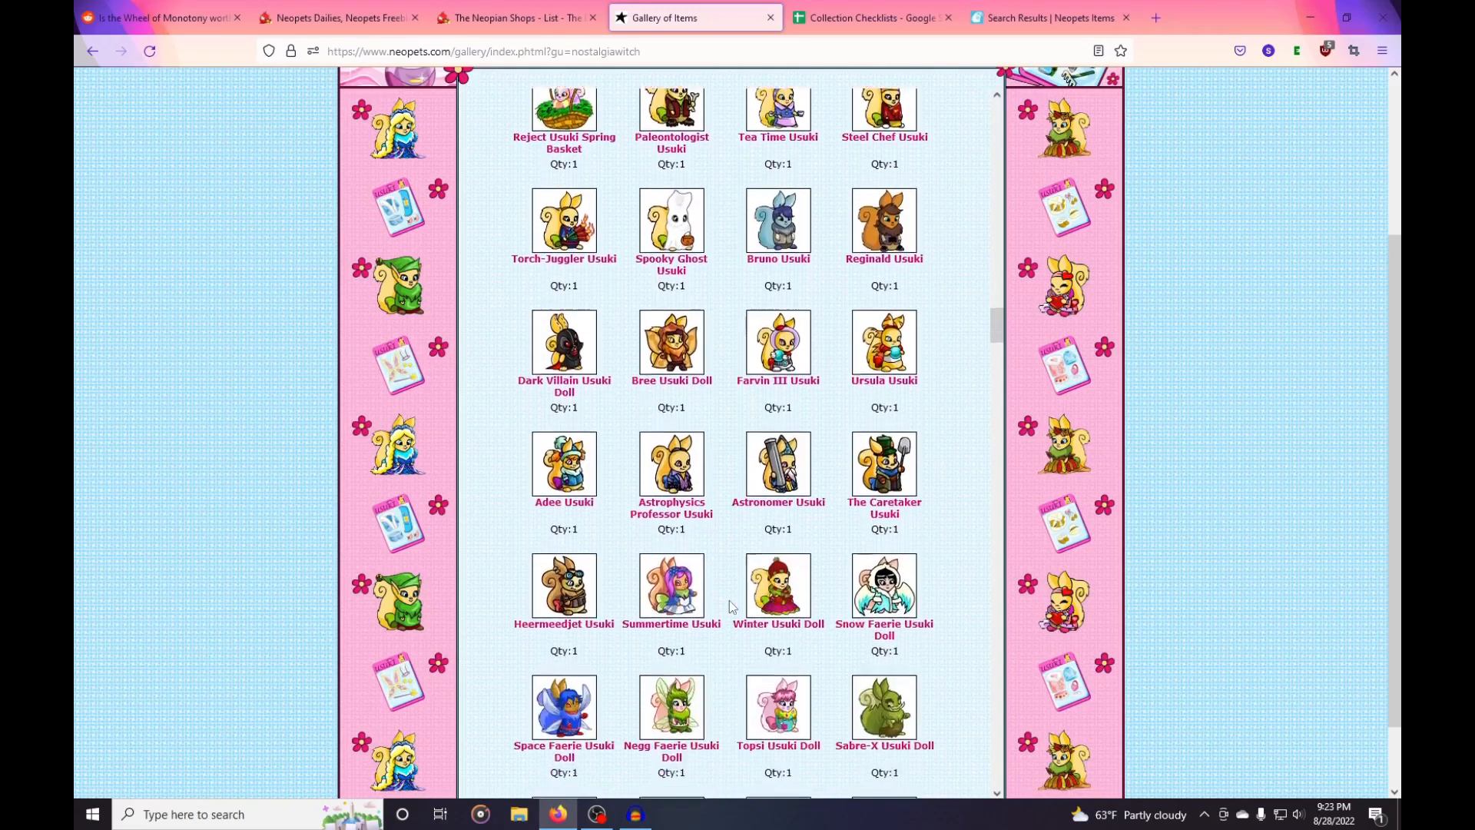
scroll(730, 601, down, 6)
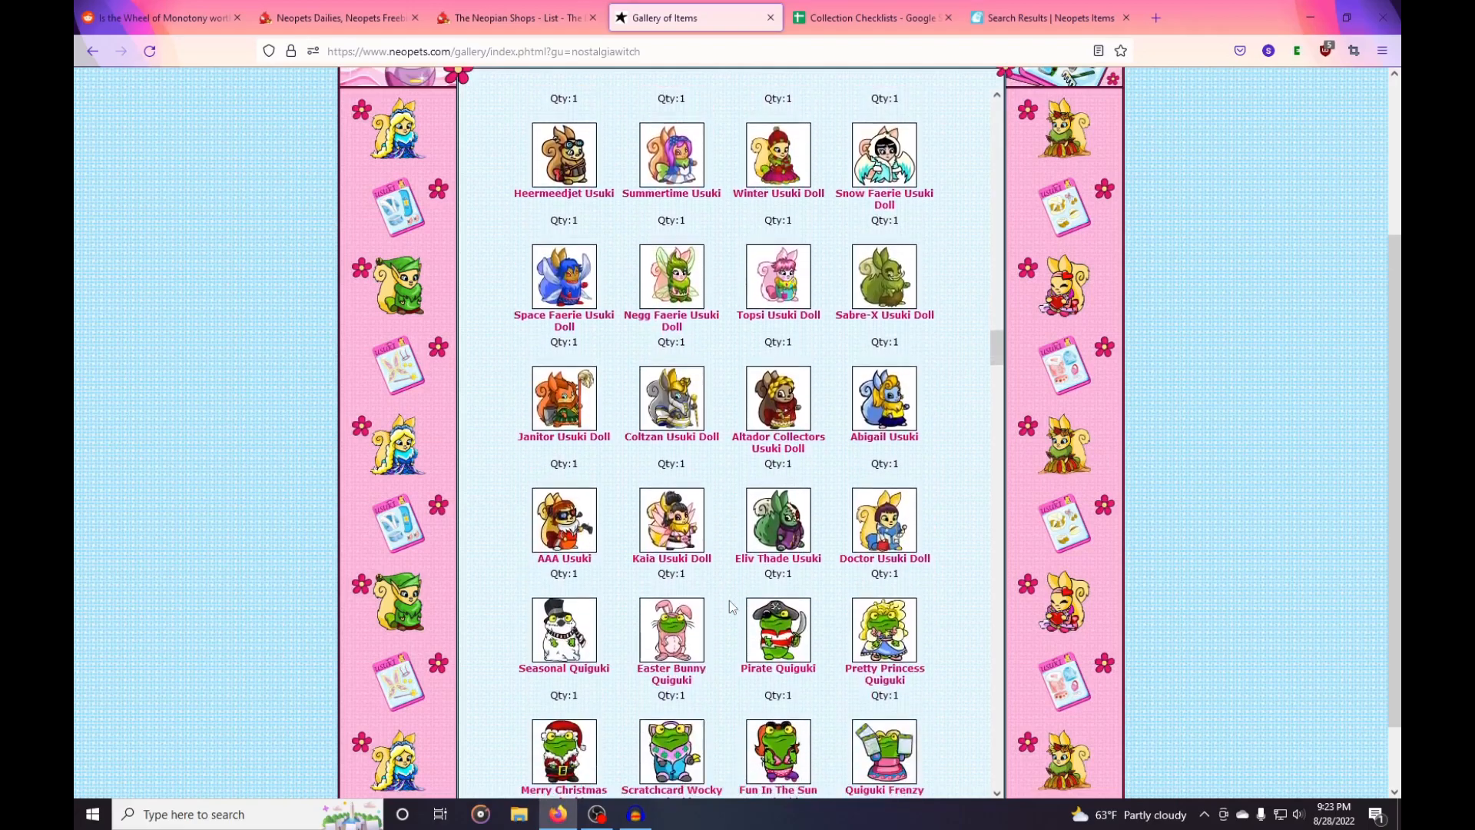
Look through the gallery's Quiguki dolls, followed by the Usuki and Quiguki accessory and play sets.
scroll(731, 607, down, 1)
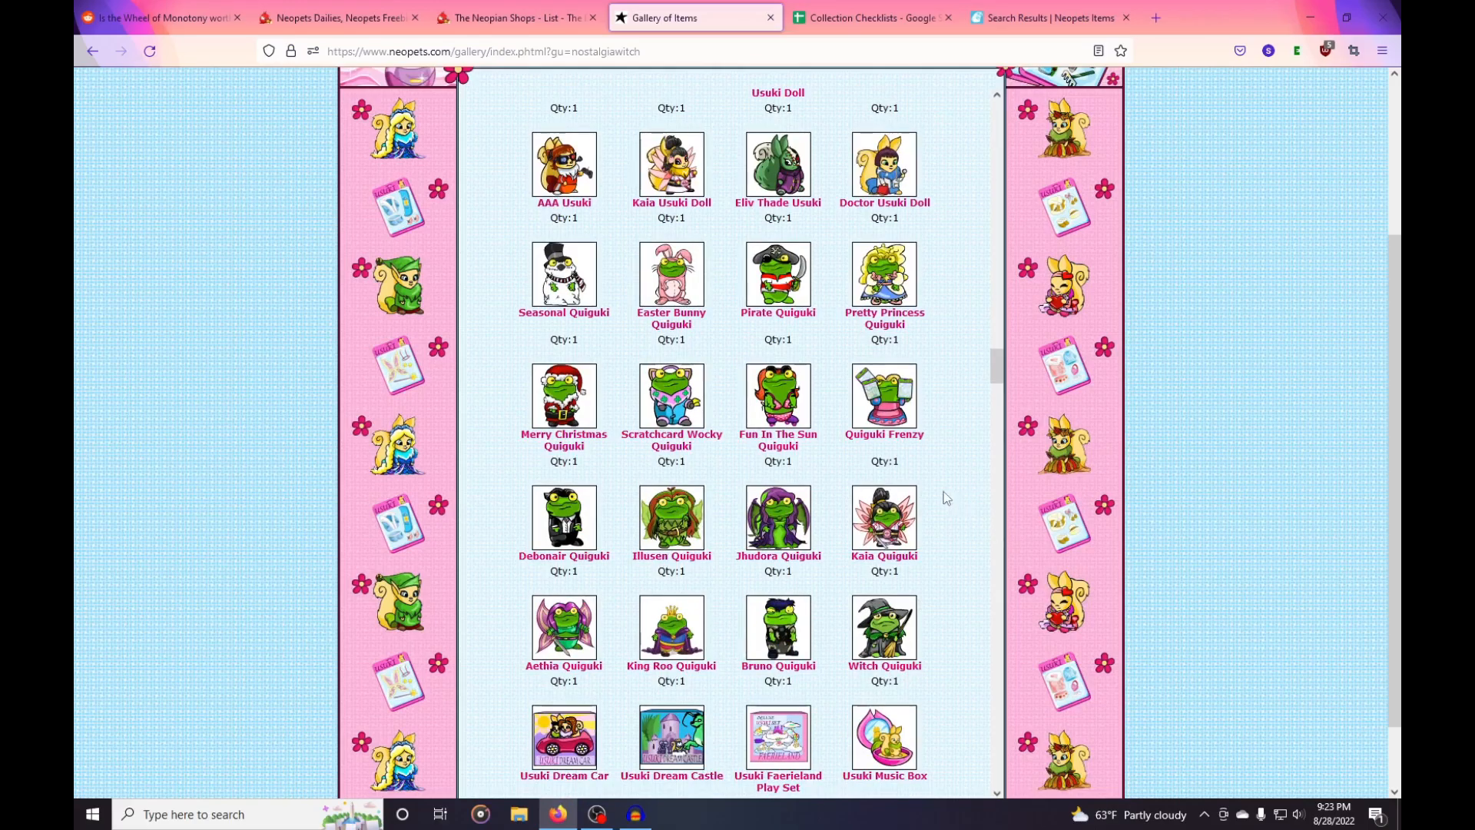
scroll(946, 498, down, 8)
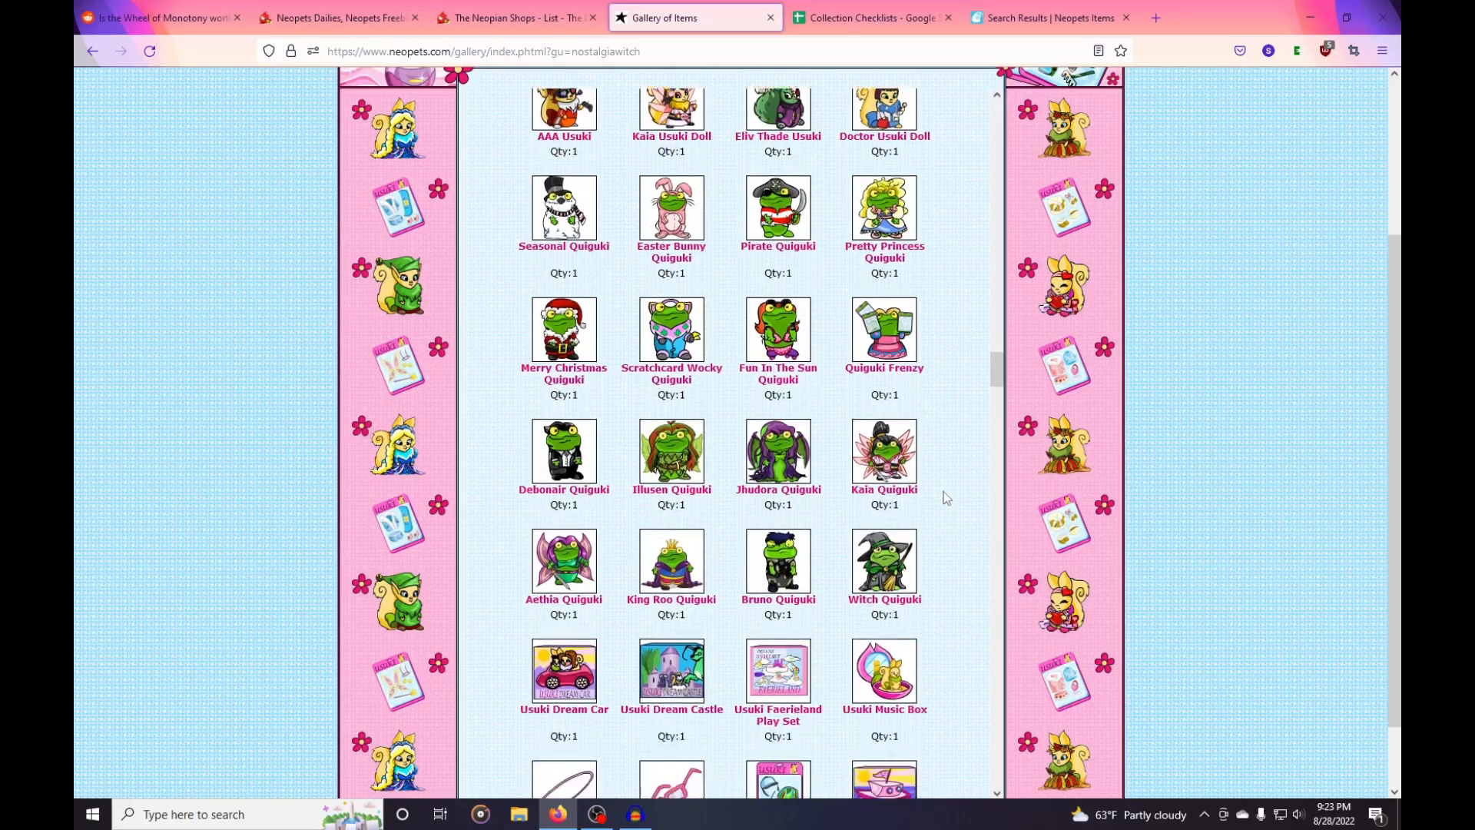
scroll(947, 498, down, 6)
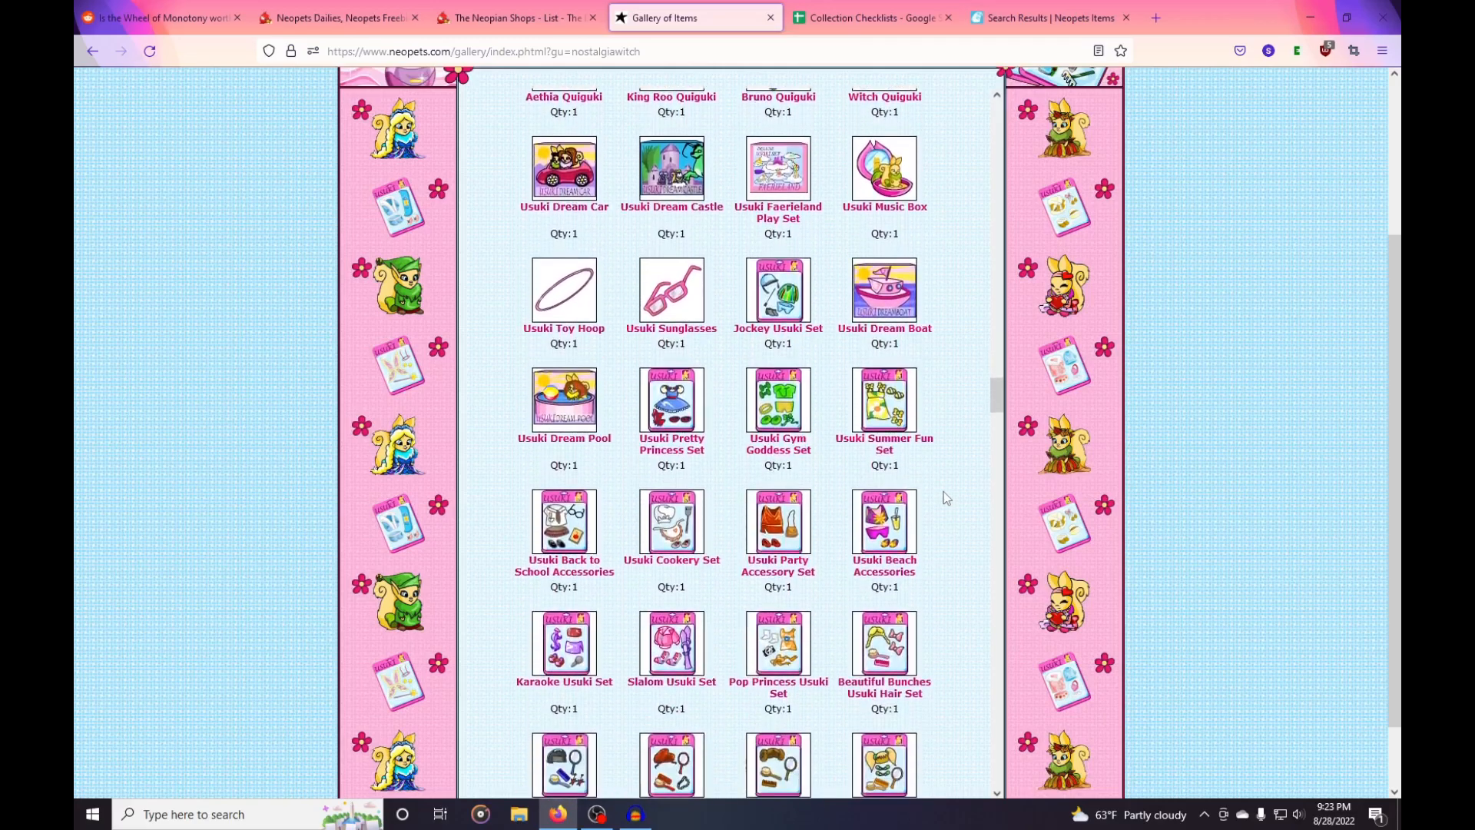
scroll(946, 498, down, 12)
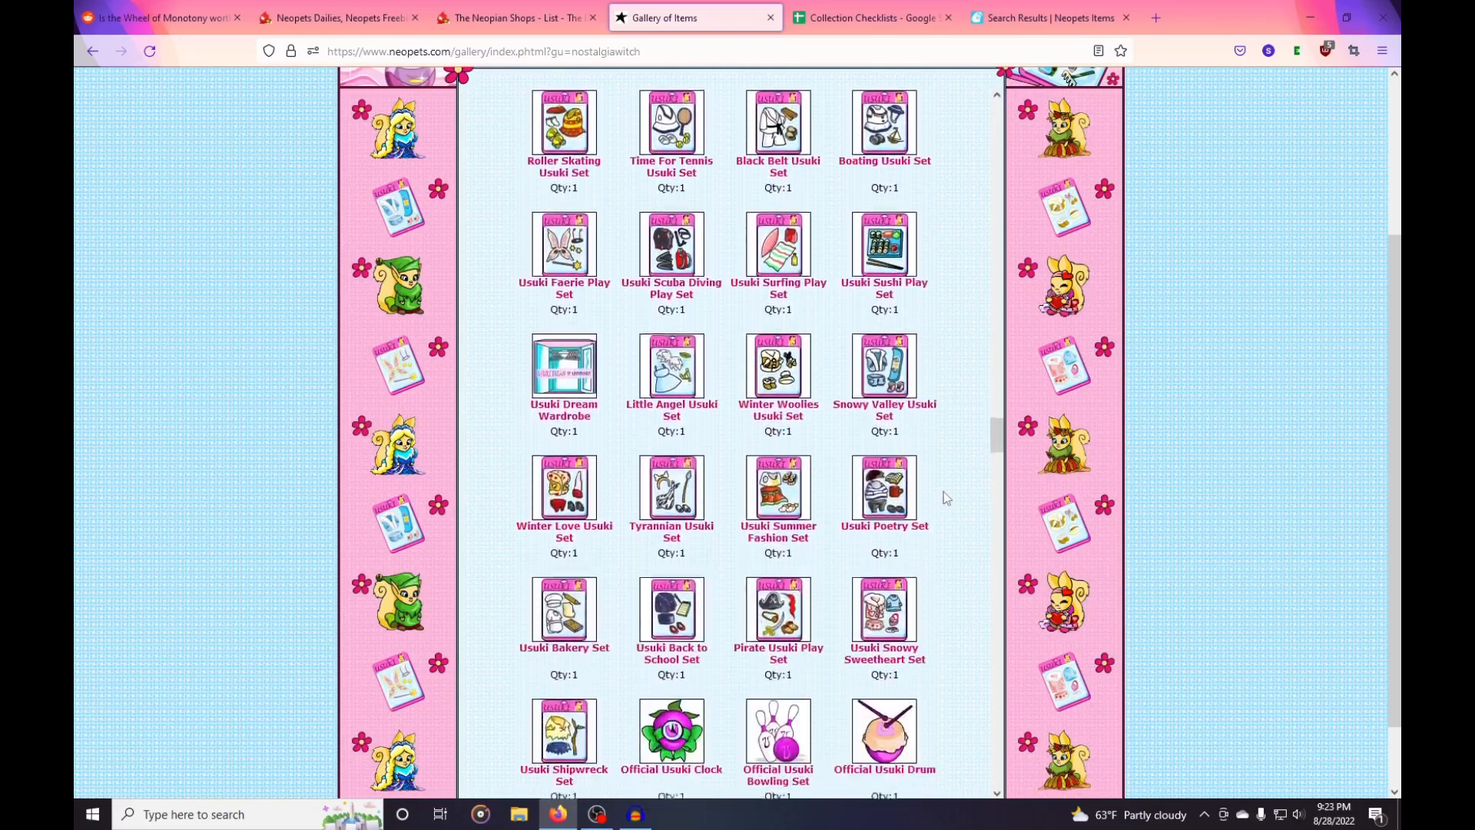
scroll(947, 498, down, 15)
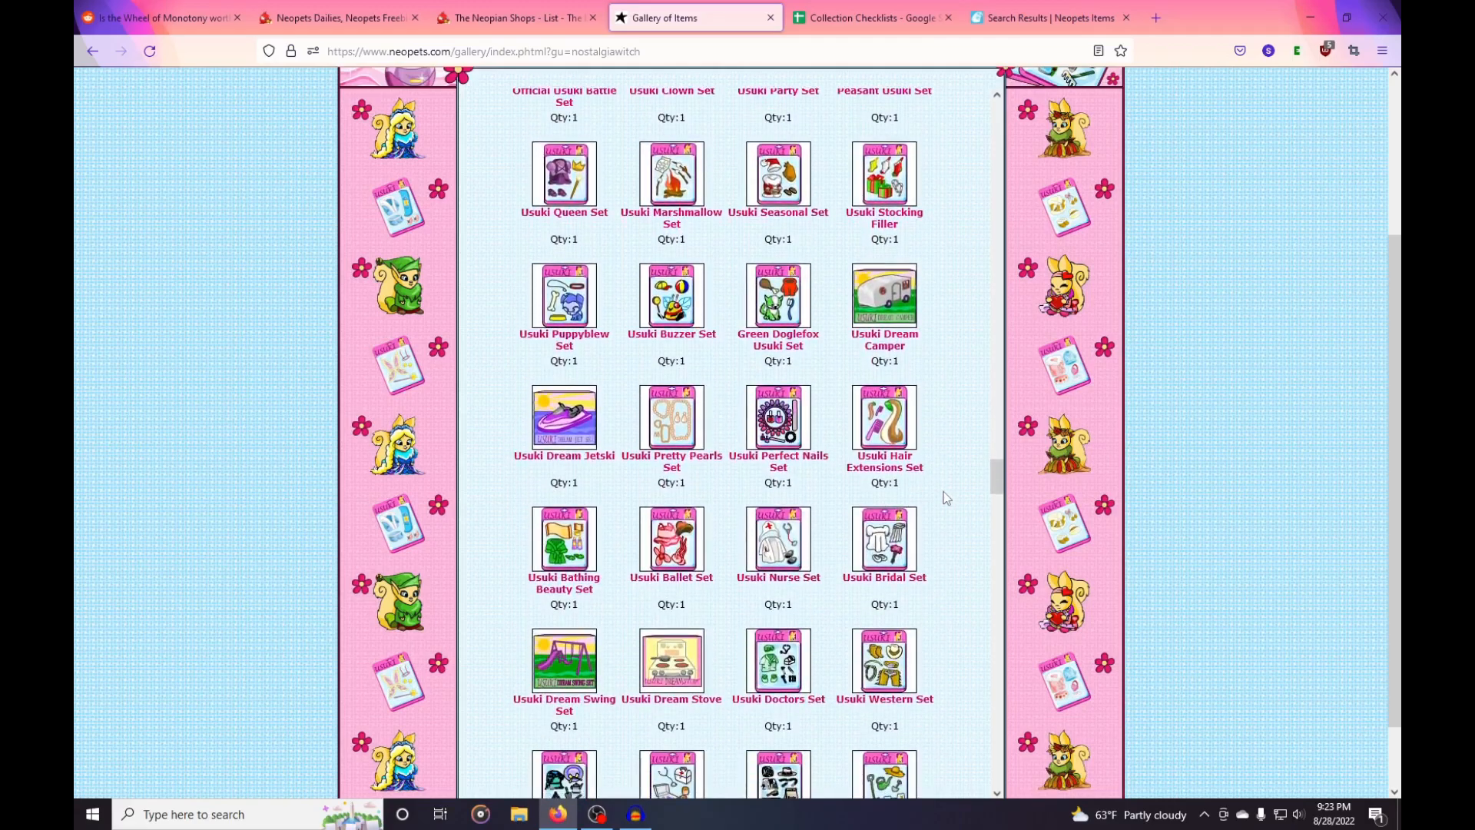
scroll(946, 498, down, 15)
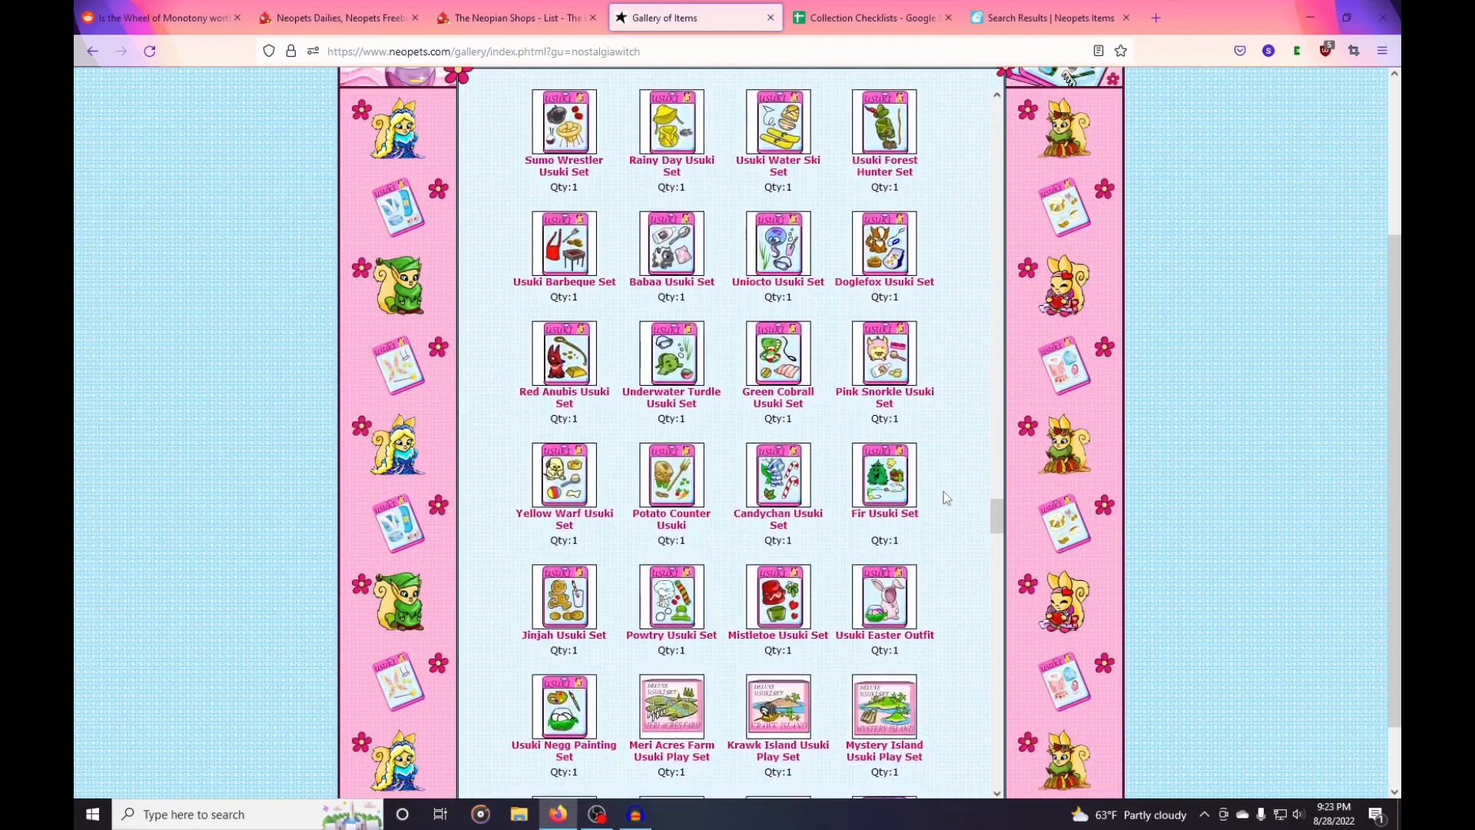
scroll(946, 498, down, 10)
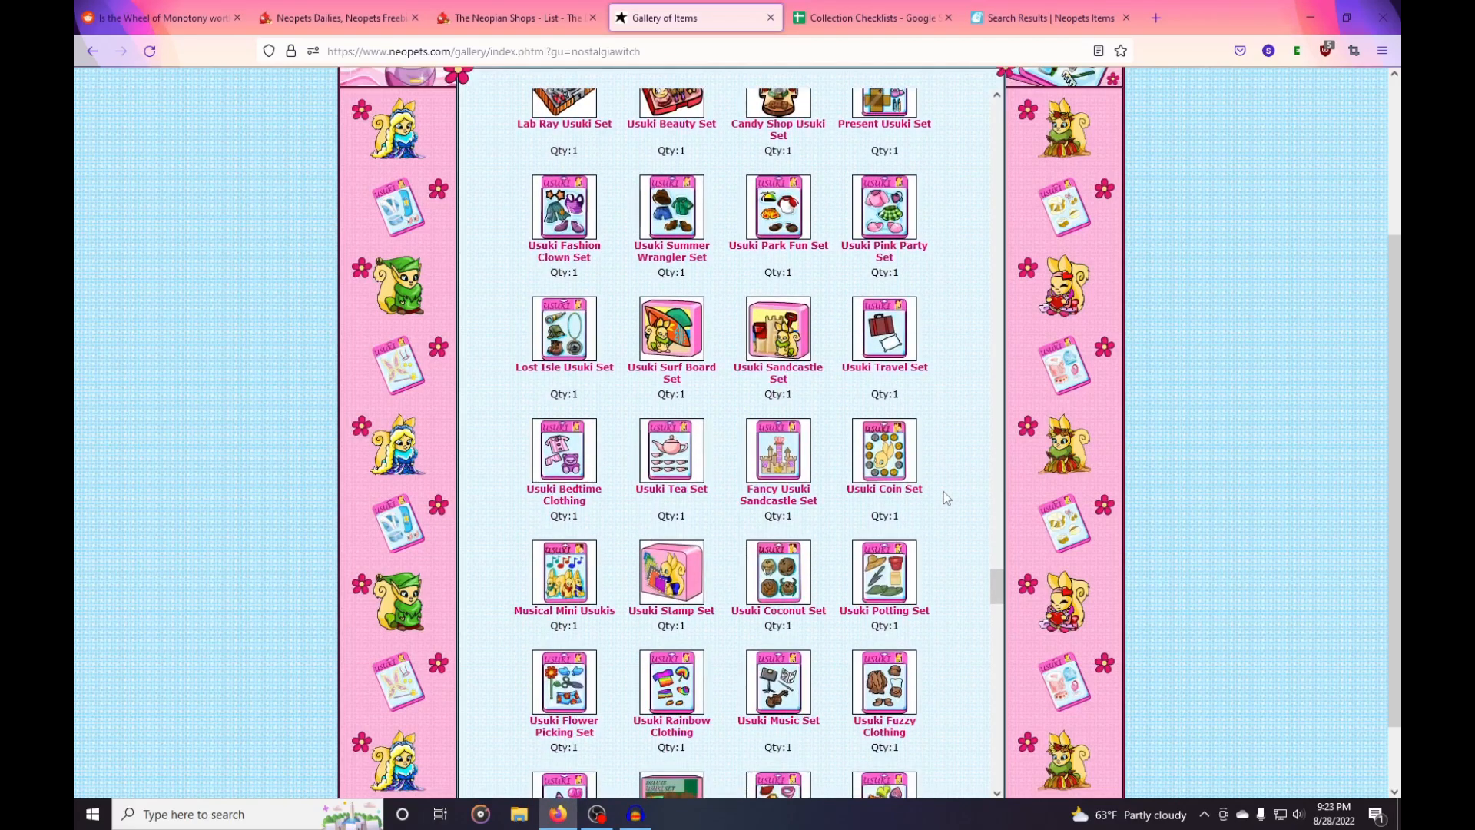
scroll(946, 498, down, 10)
scroll(947, 498, down, 7)
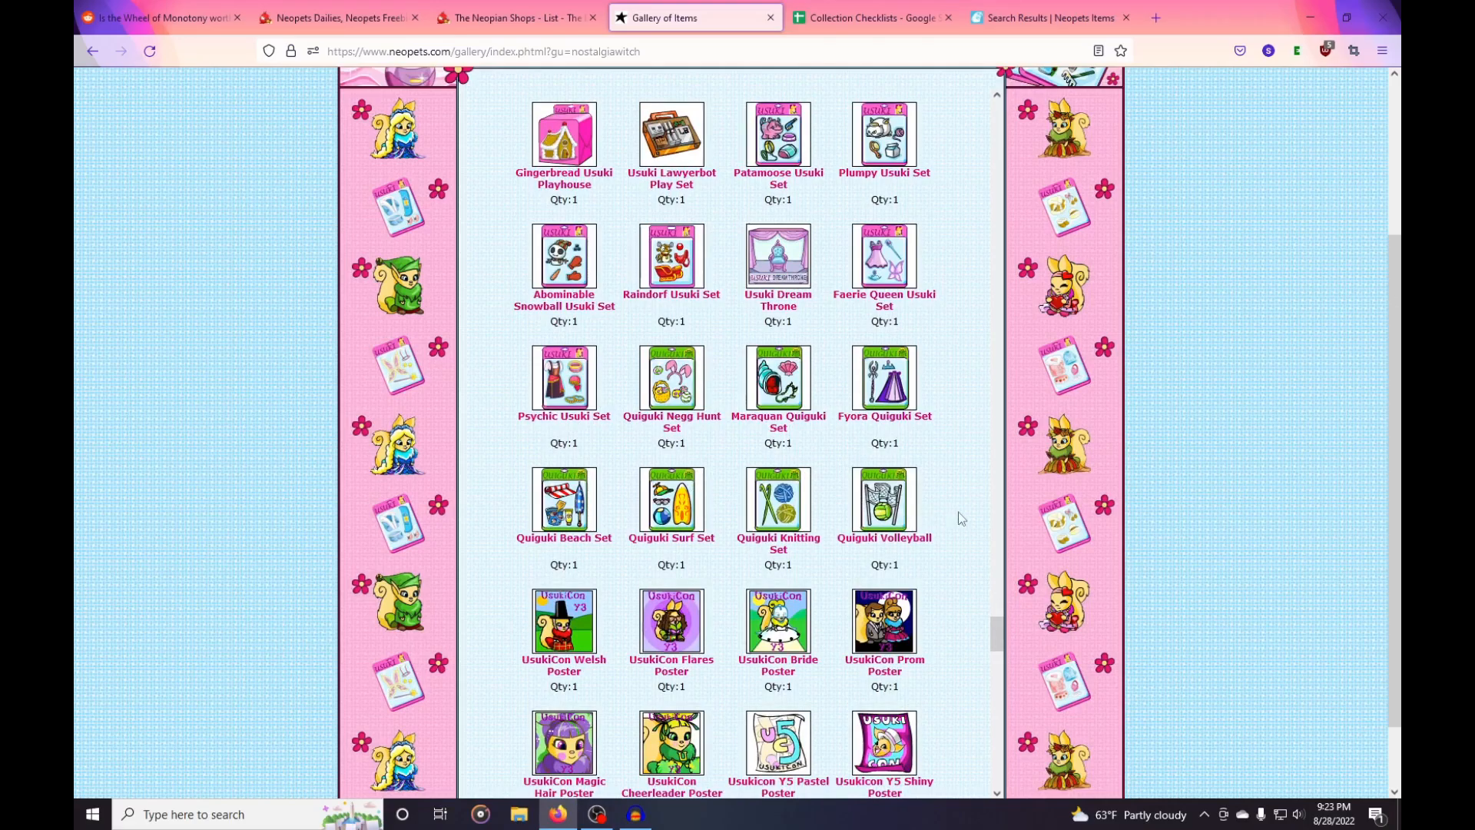
Review the gallery's posters, grooming items, plushies, wearables, books, furniture and food, down to the Usuki Paint Brush.
scroll(957, 511, down, 7)
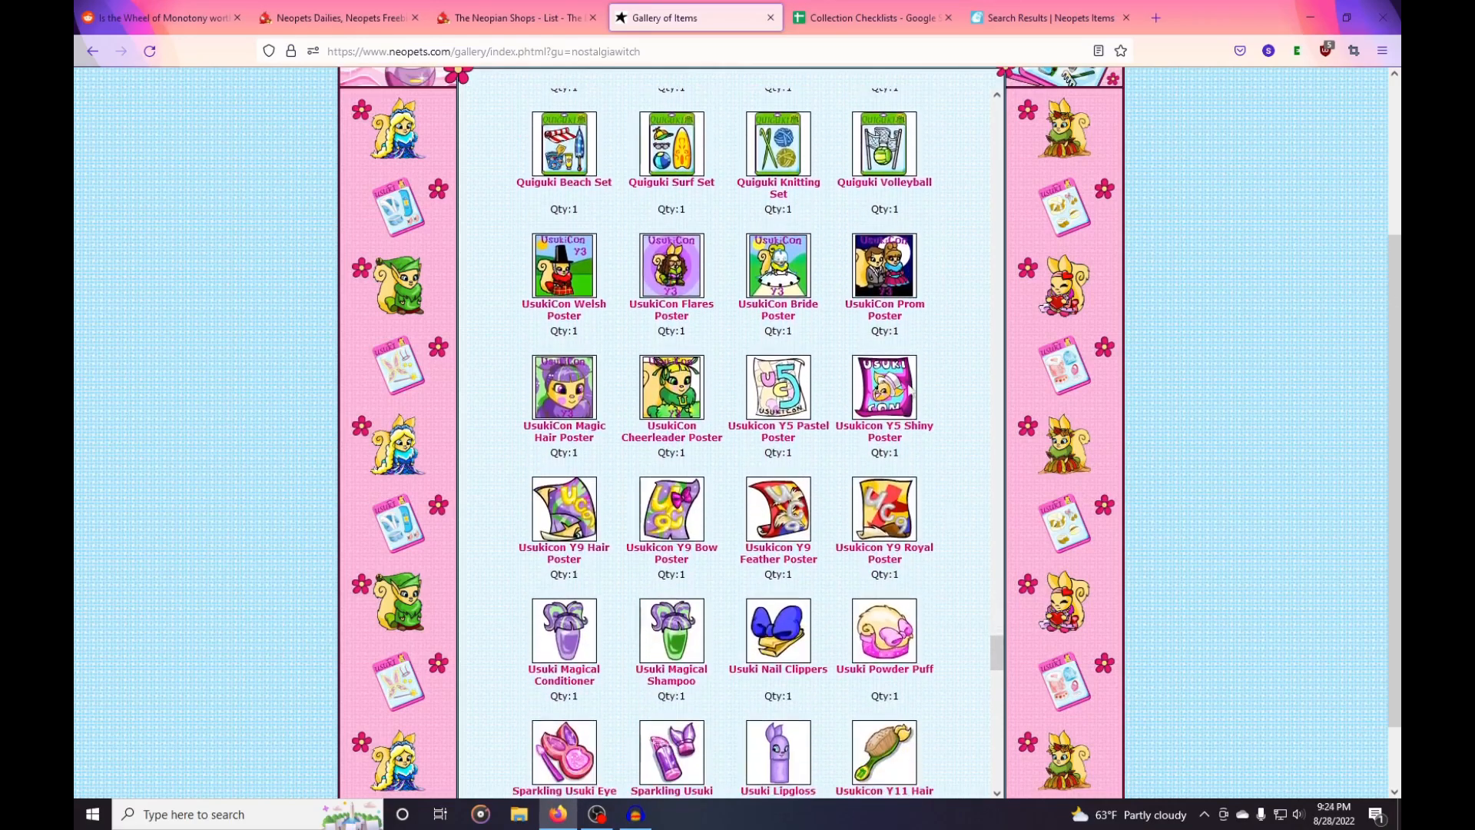
scroll(893, 551, down, 7)
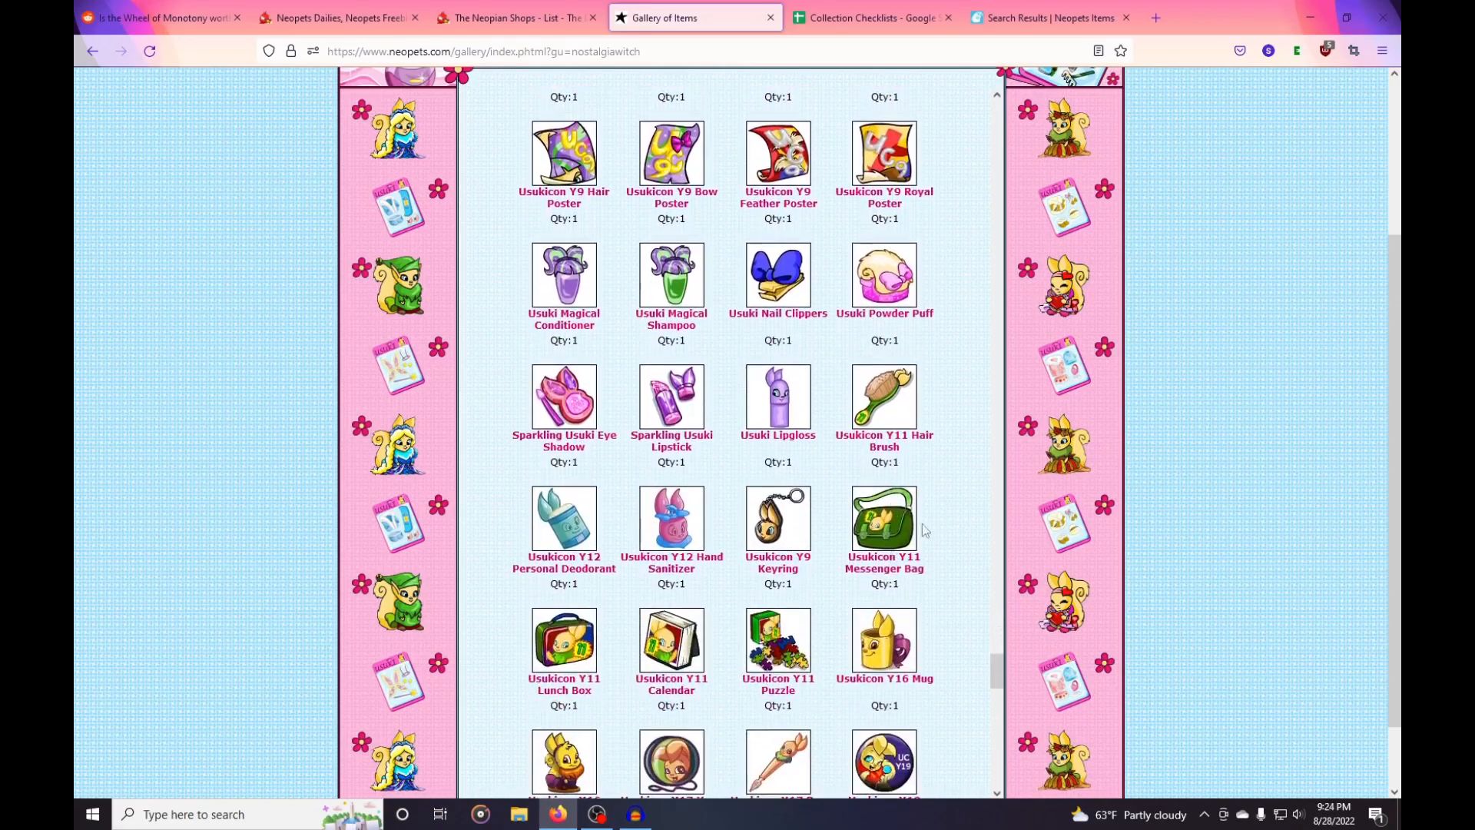
scroll(922, 518, down, 6)
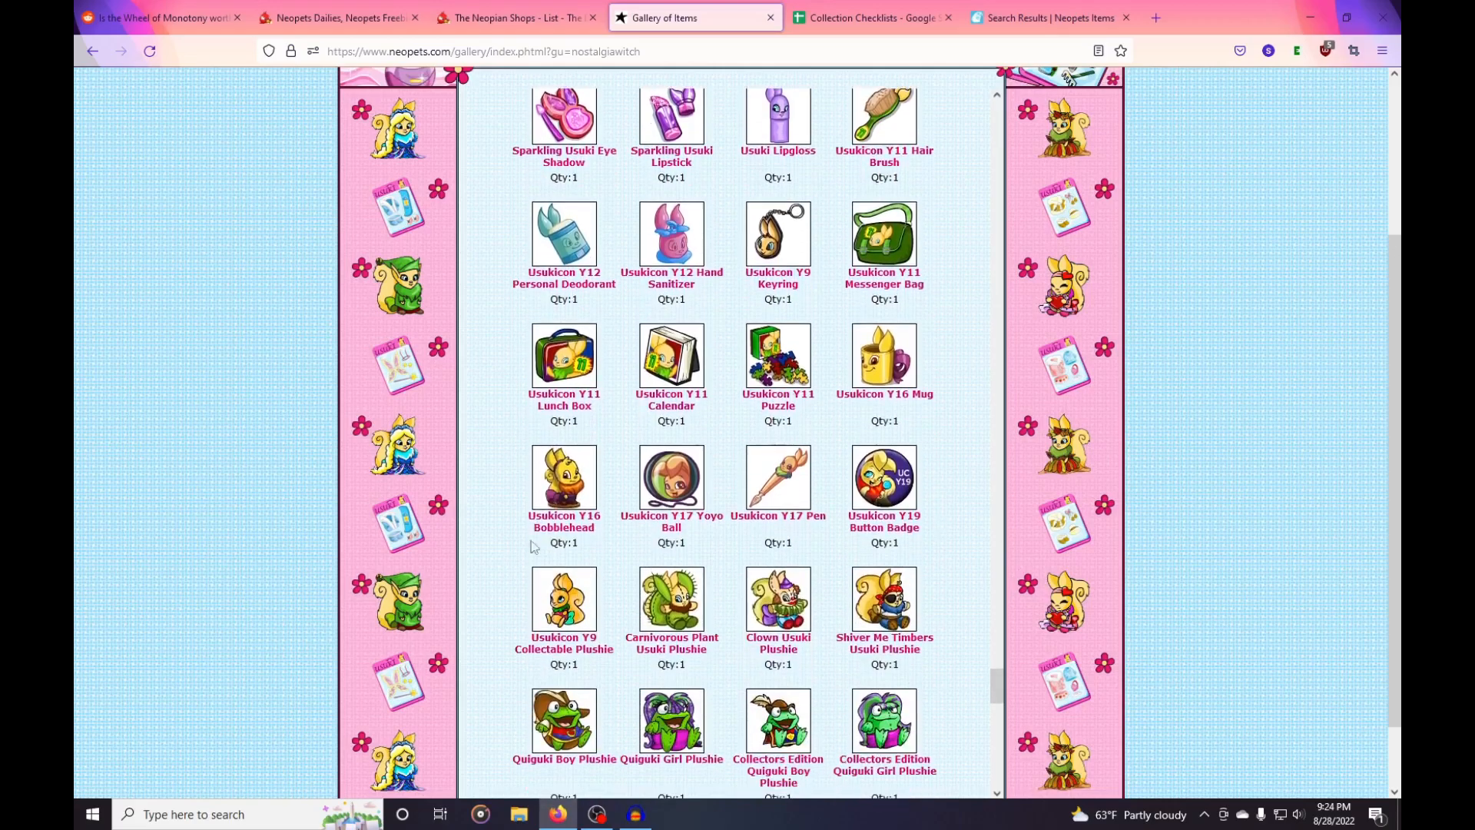
scroll(950, 542, down, 6)
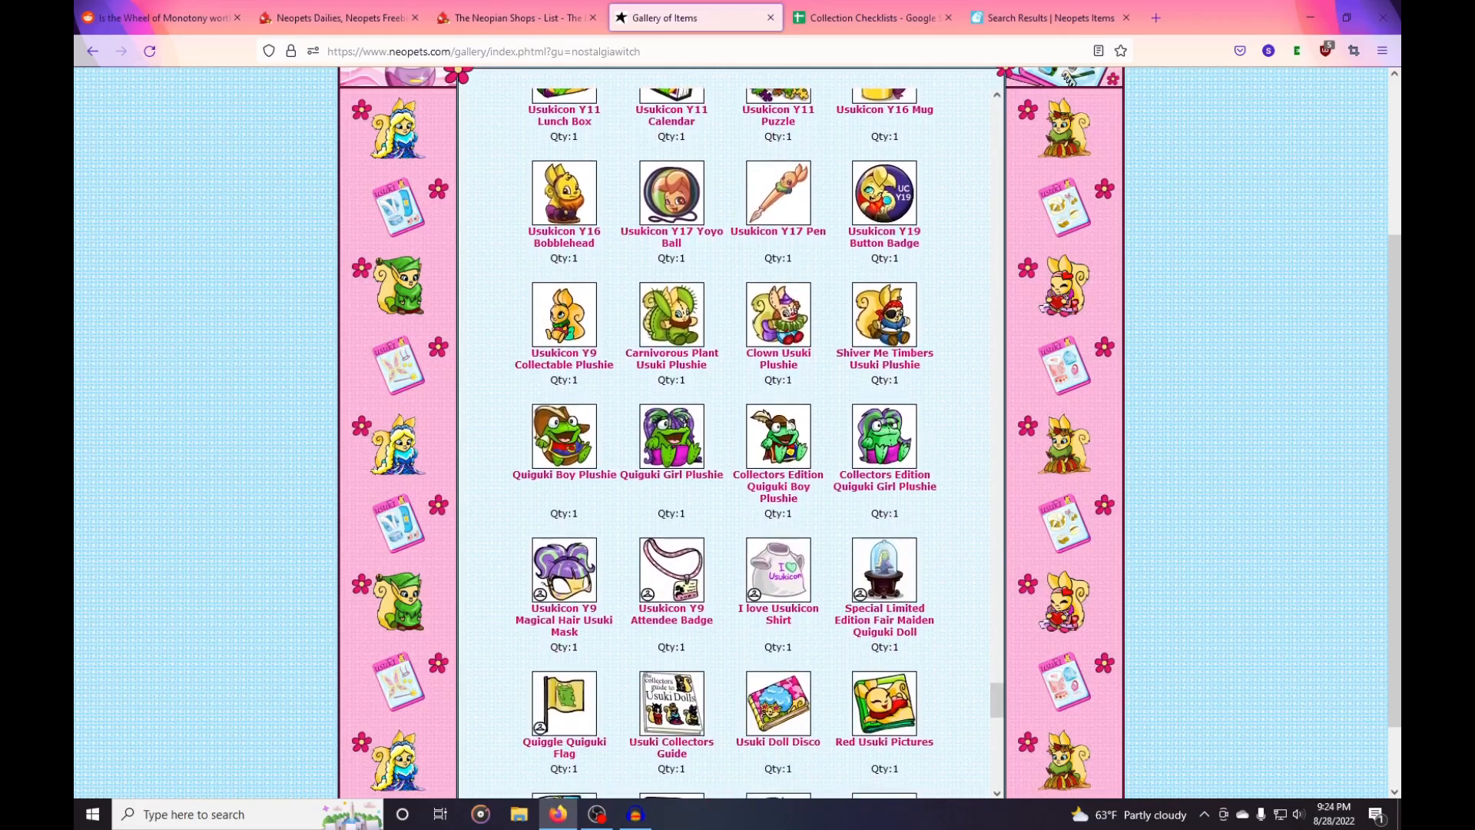
scroll(829, 466, down, 3)
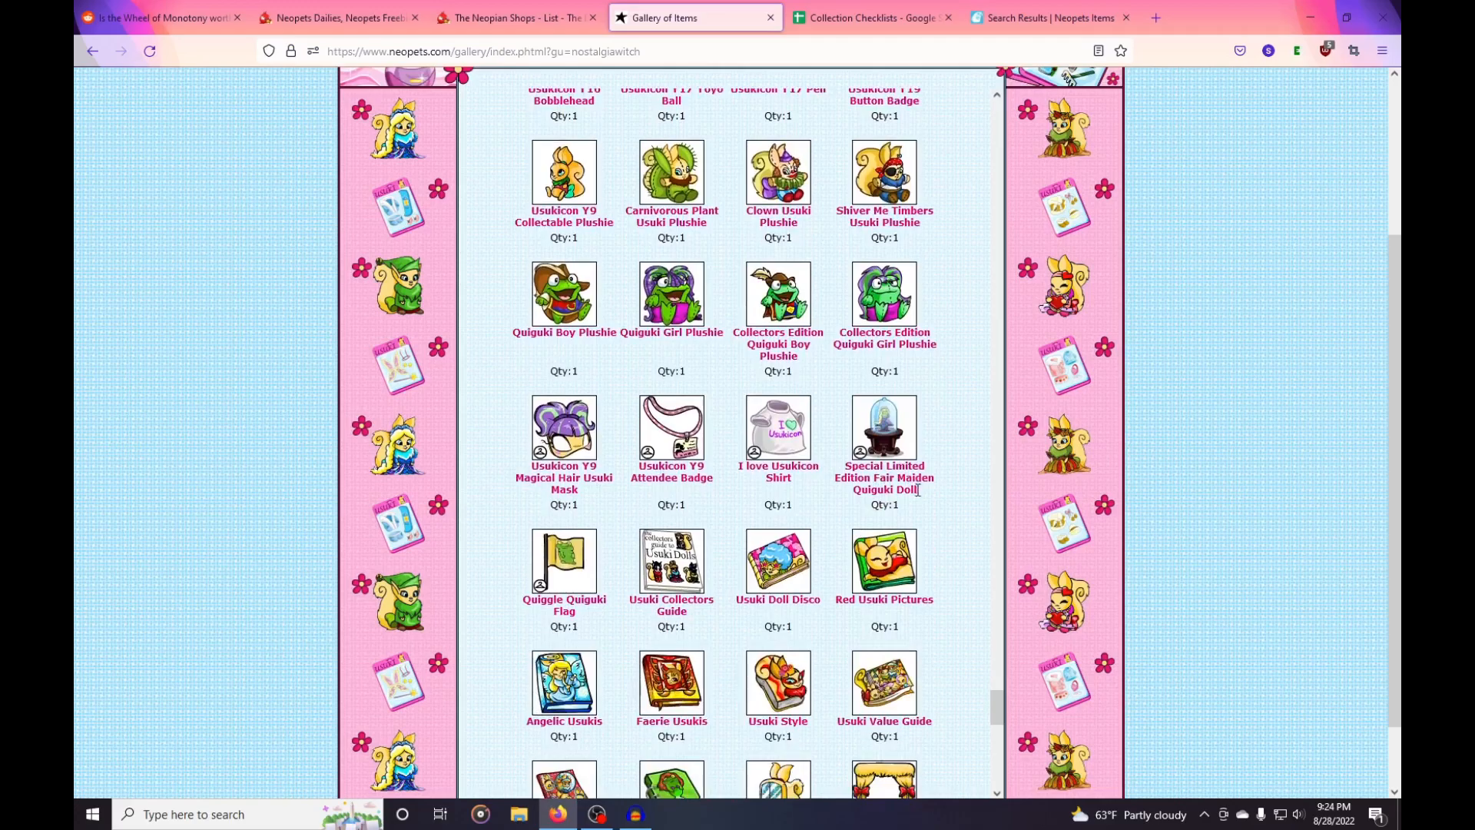
scroll(910, 498, down, 3)
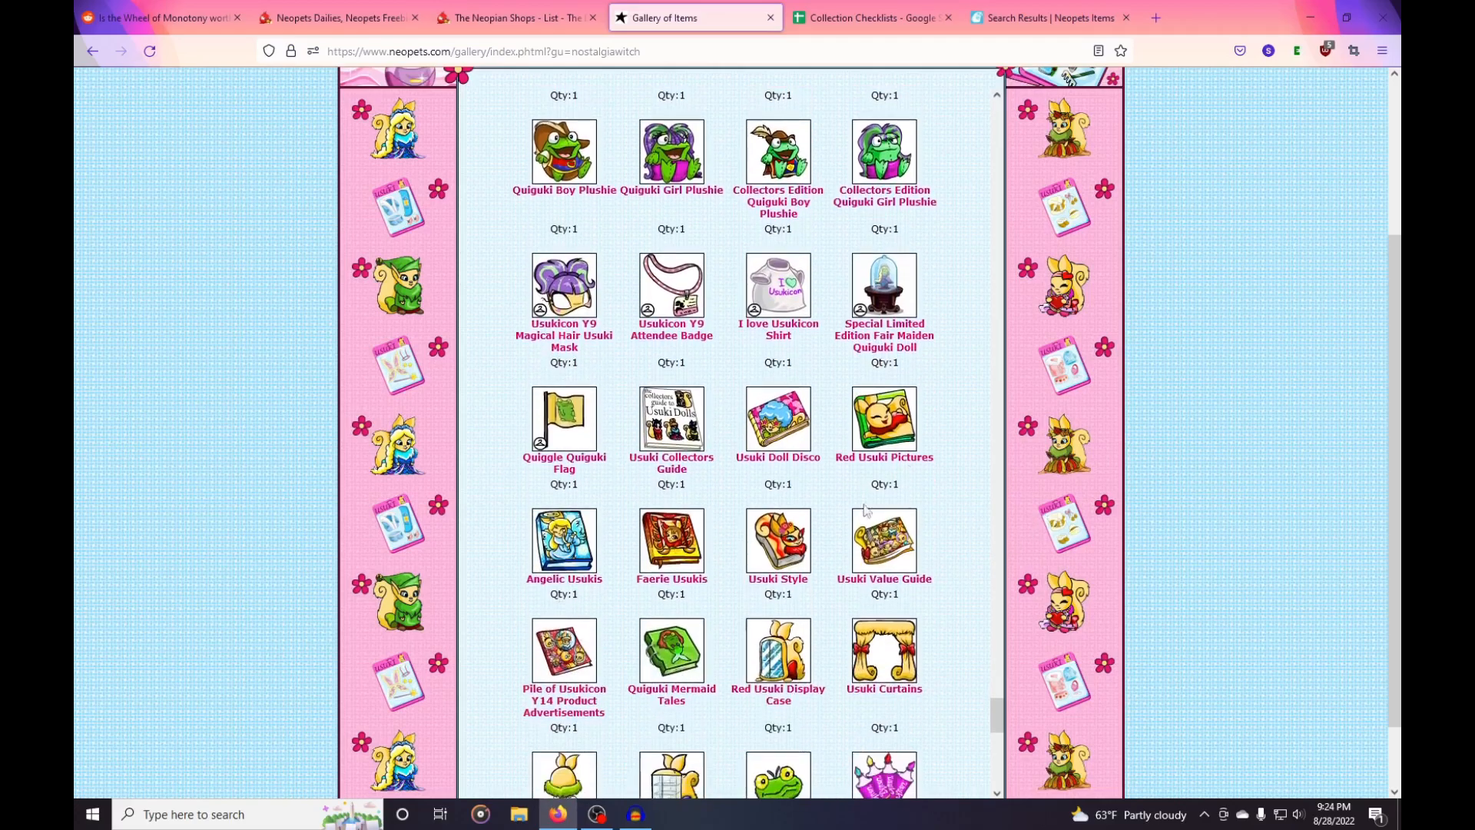
scroll(926, 538, down, 3)
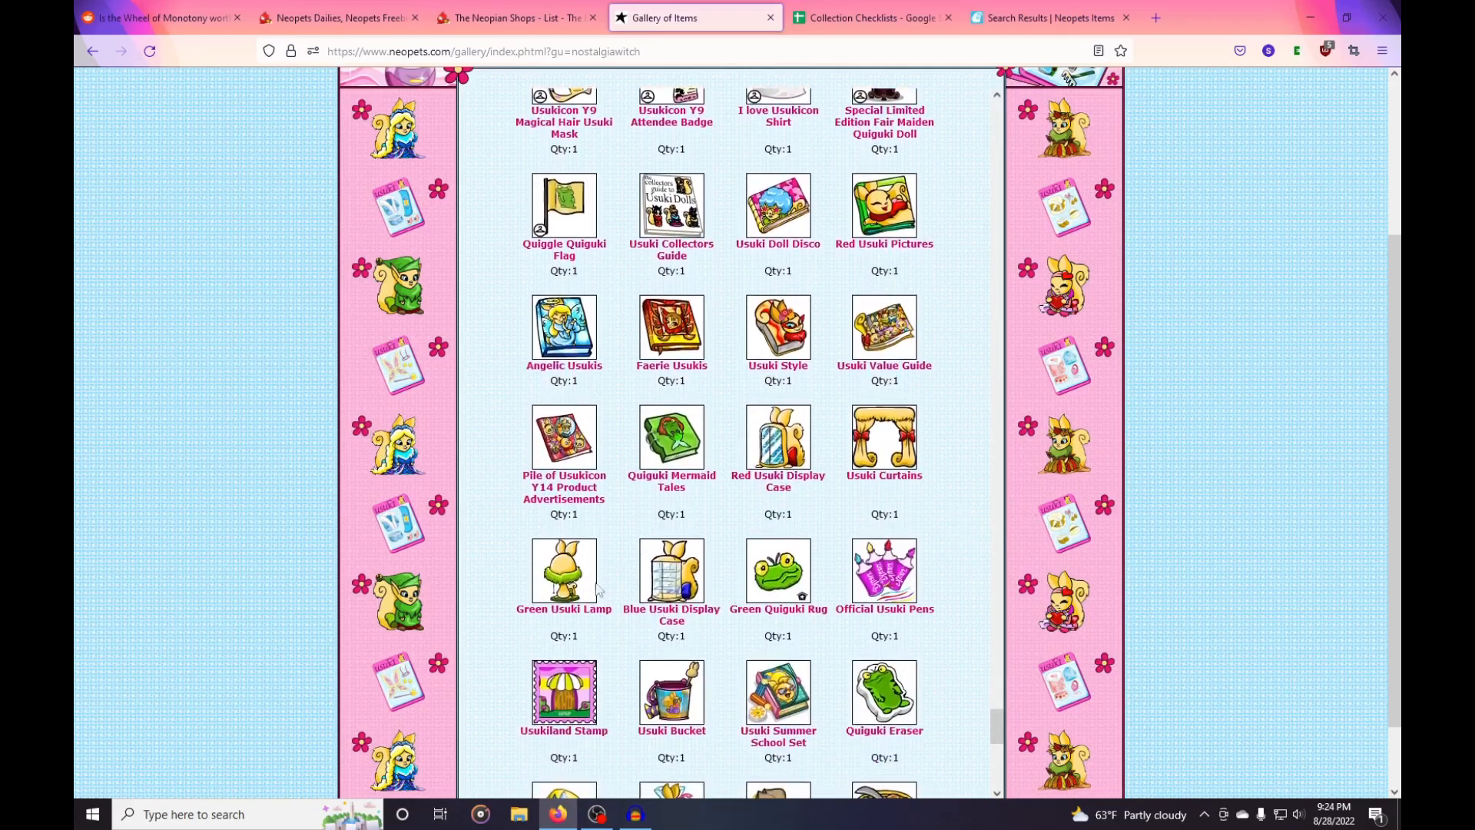
scroll(971, 530, down, 5)
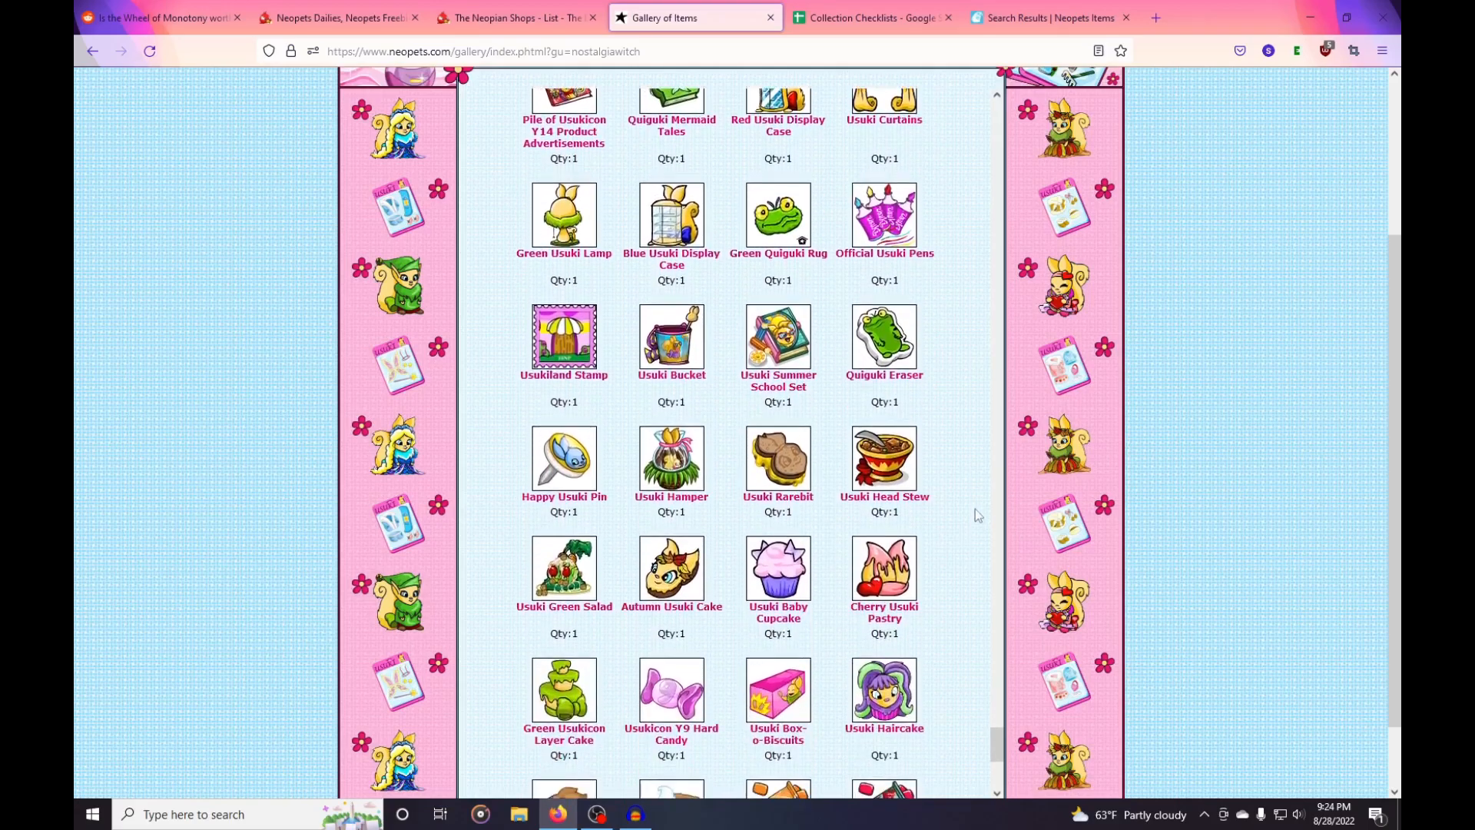
scroll(850, 602, down, 3)
scroll(851, 602, down, 3)
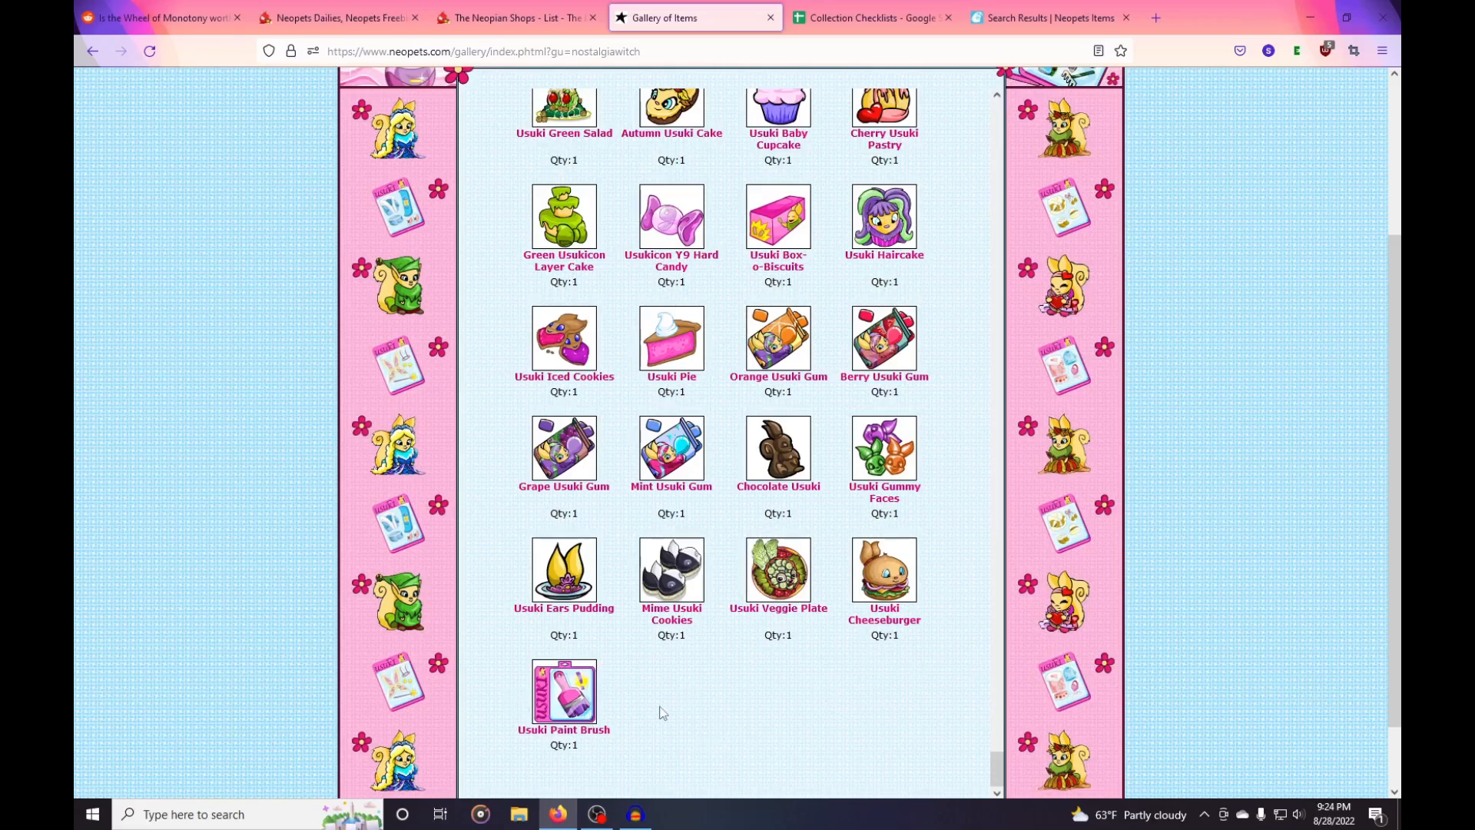
Review The Doll House gallery from the Usuki Paint Brush back up to the welcome banner and page header.
scroll(951, 721, up, 10)
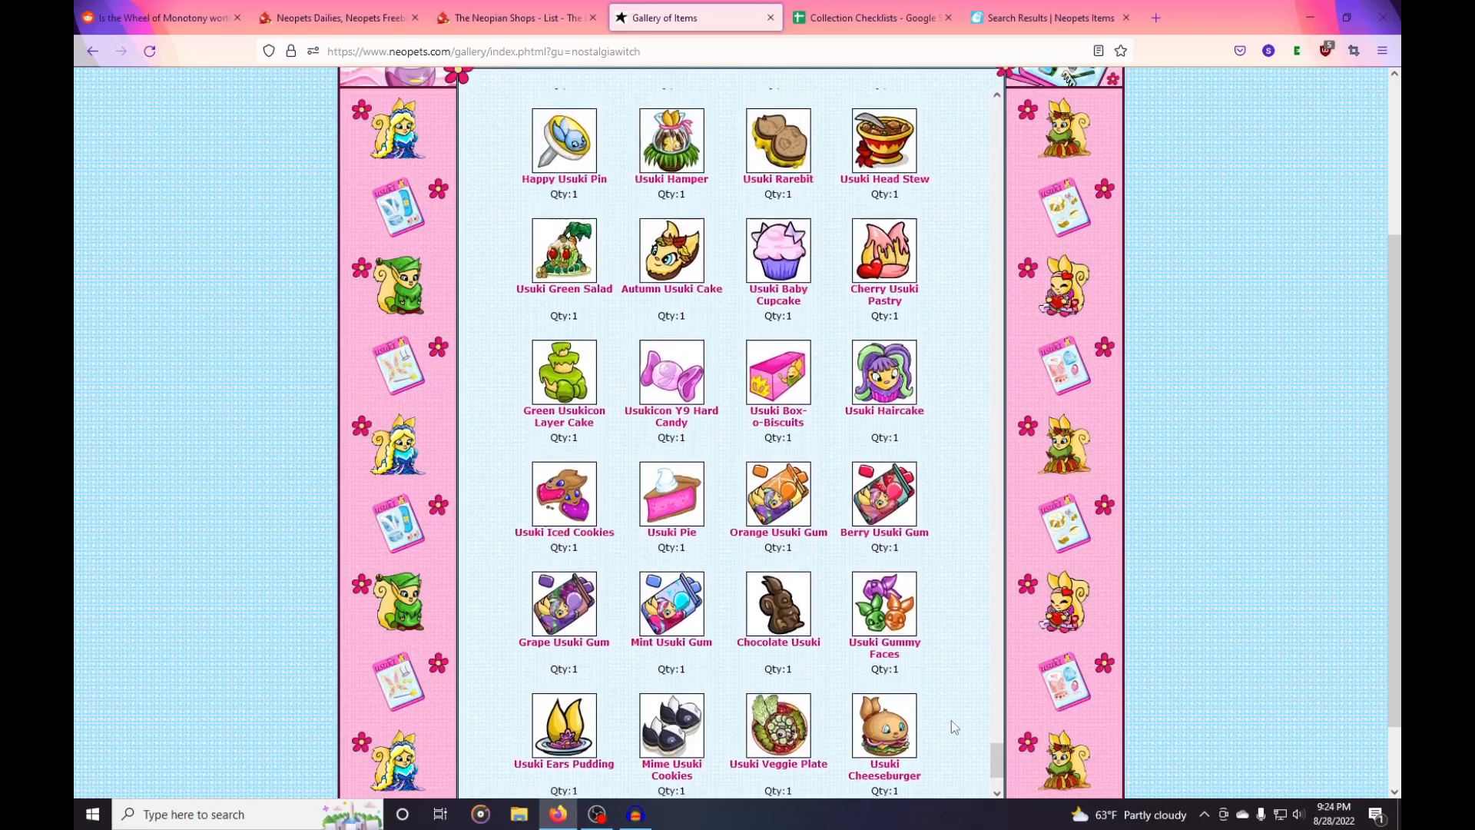
scroll(952, 726, up, 15)
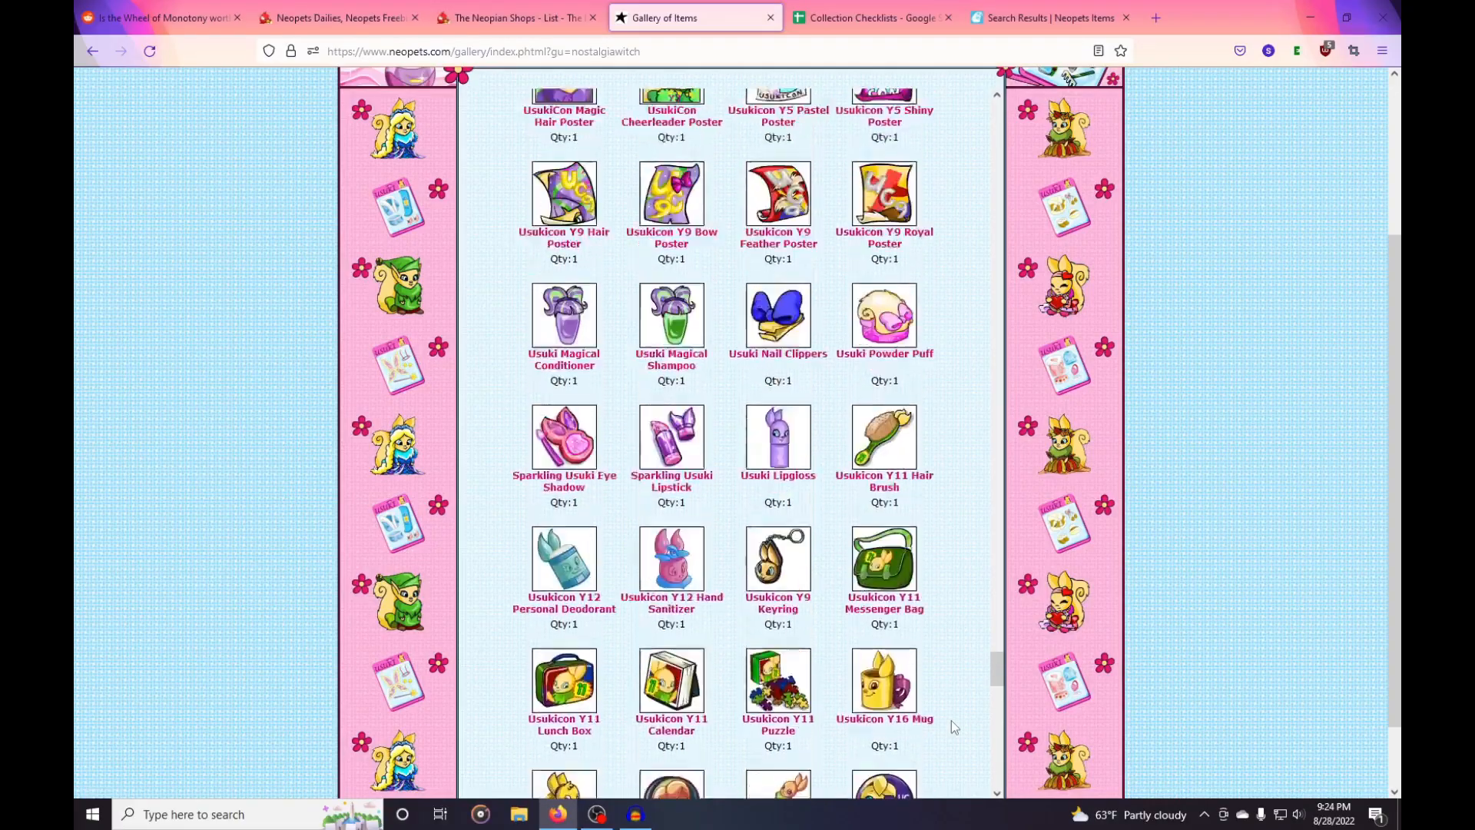
scroll(952, 720, up, 2)
scroll(951, 721, up, 20)
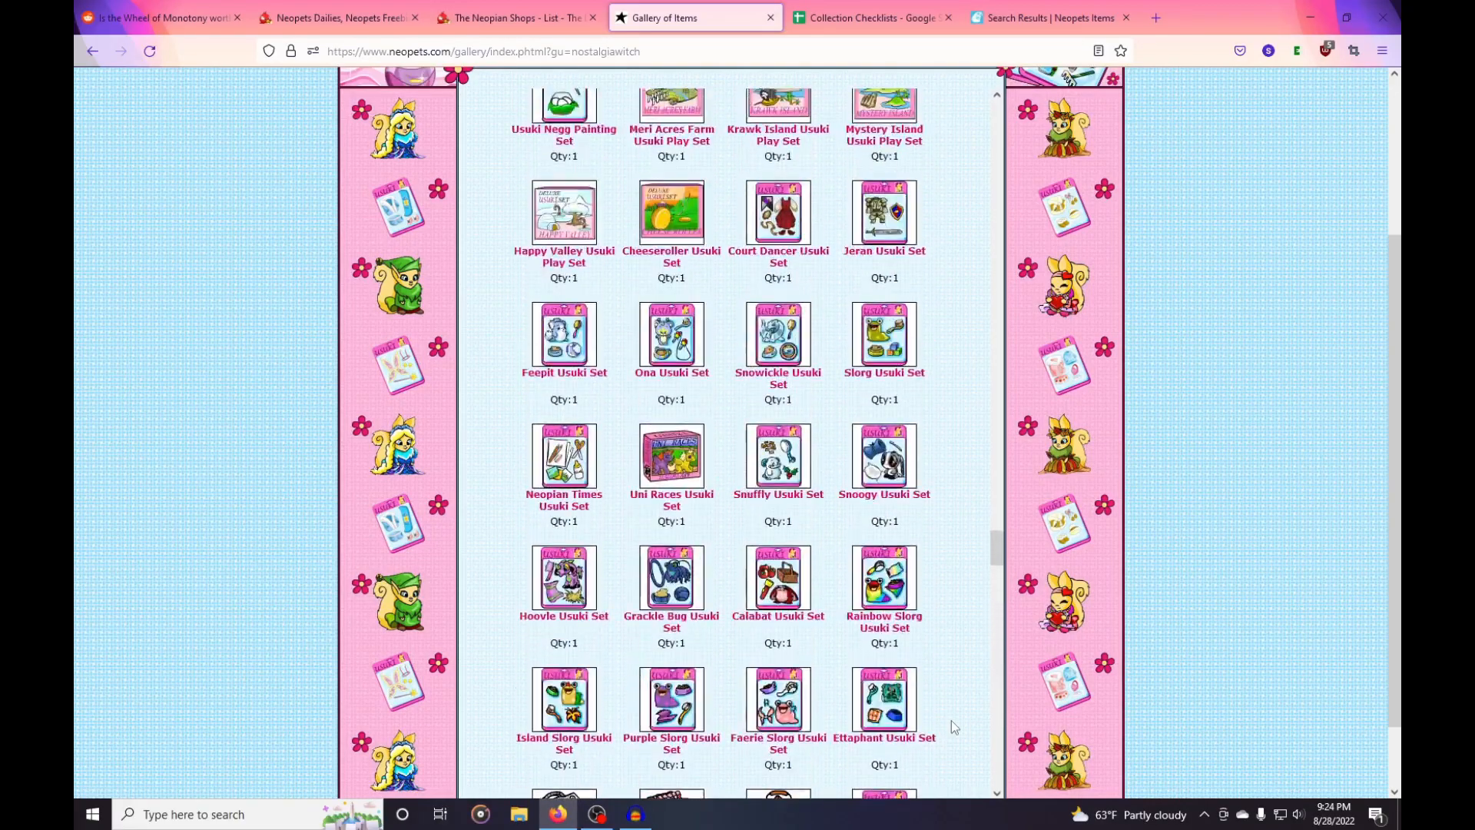
scroll(951, 721, up, 20)
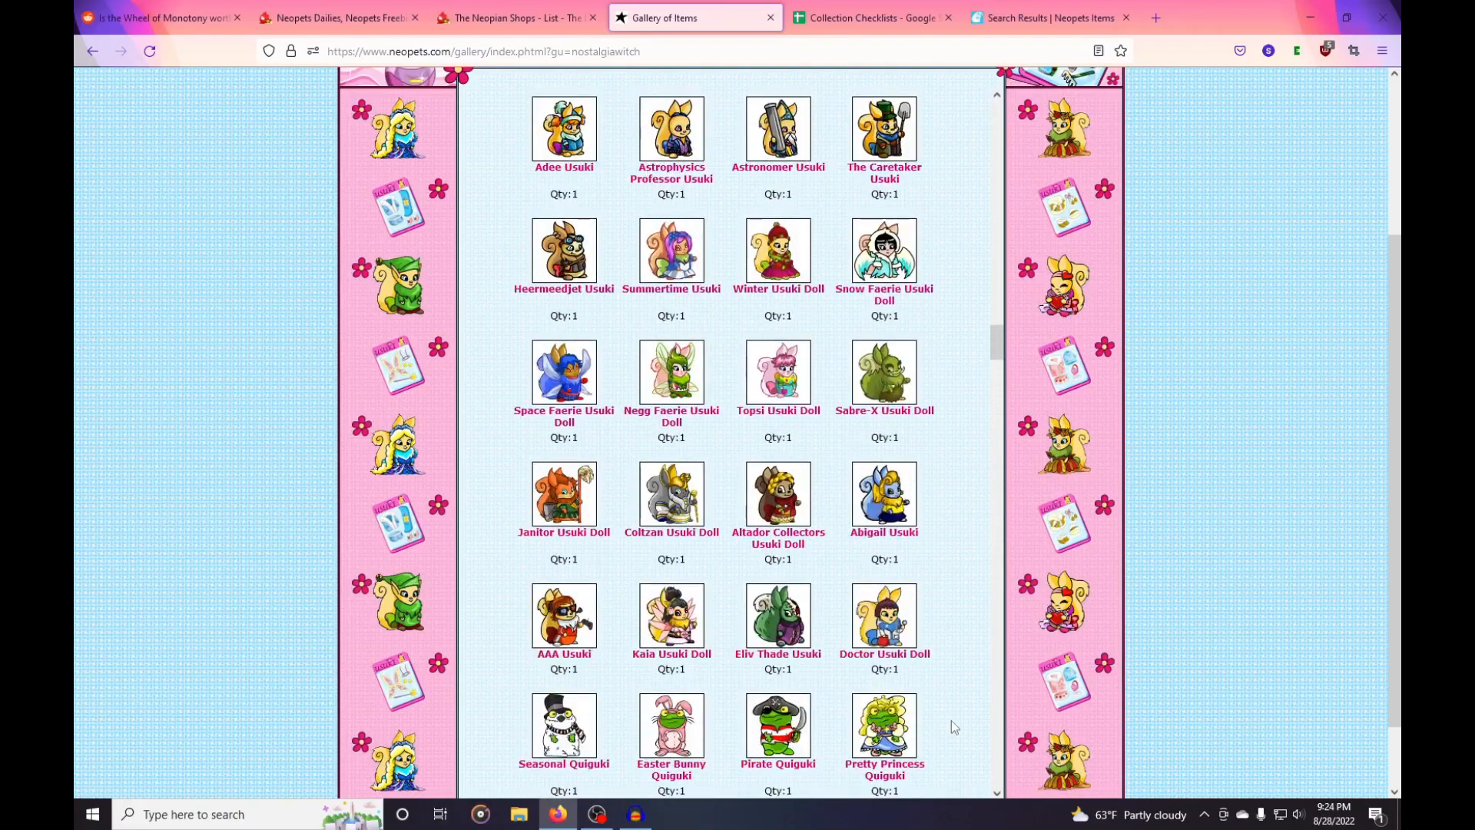
scroll(953, 726, up, 20)
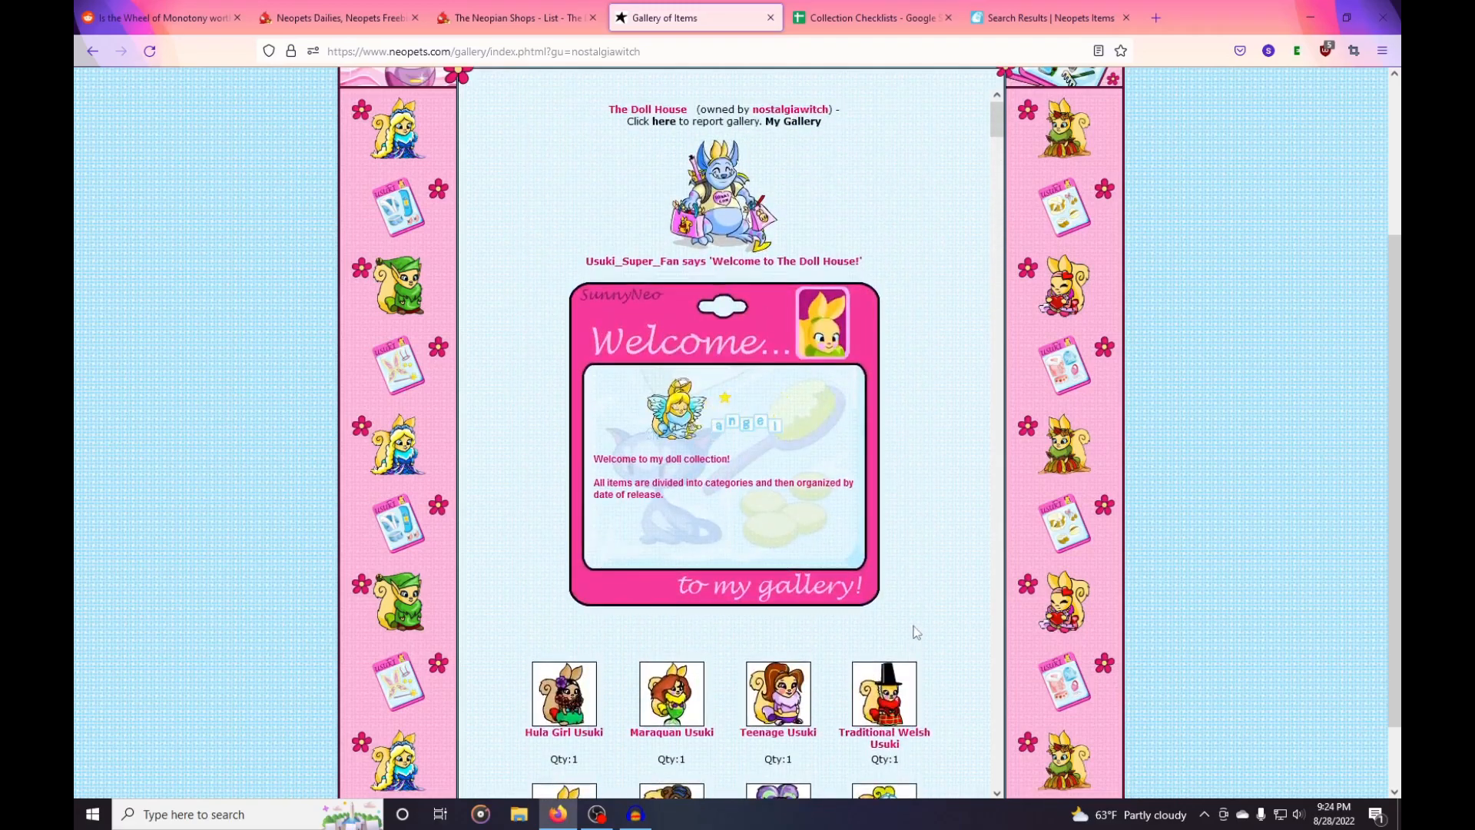
scroll(953, 726, down, 3)
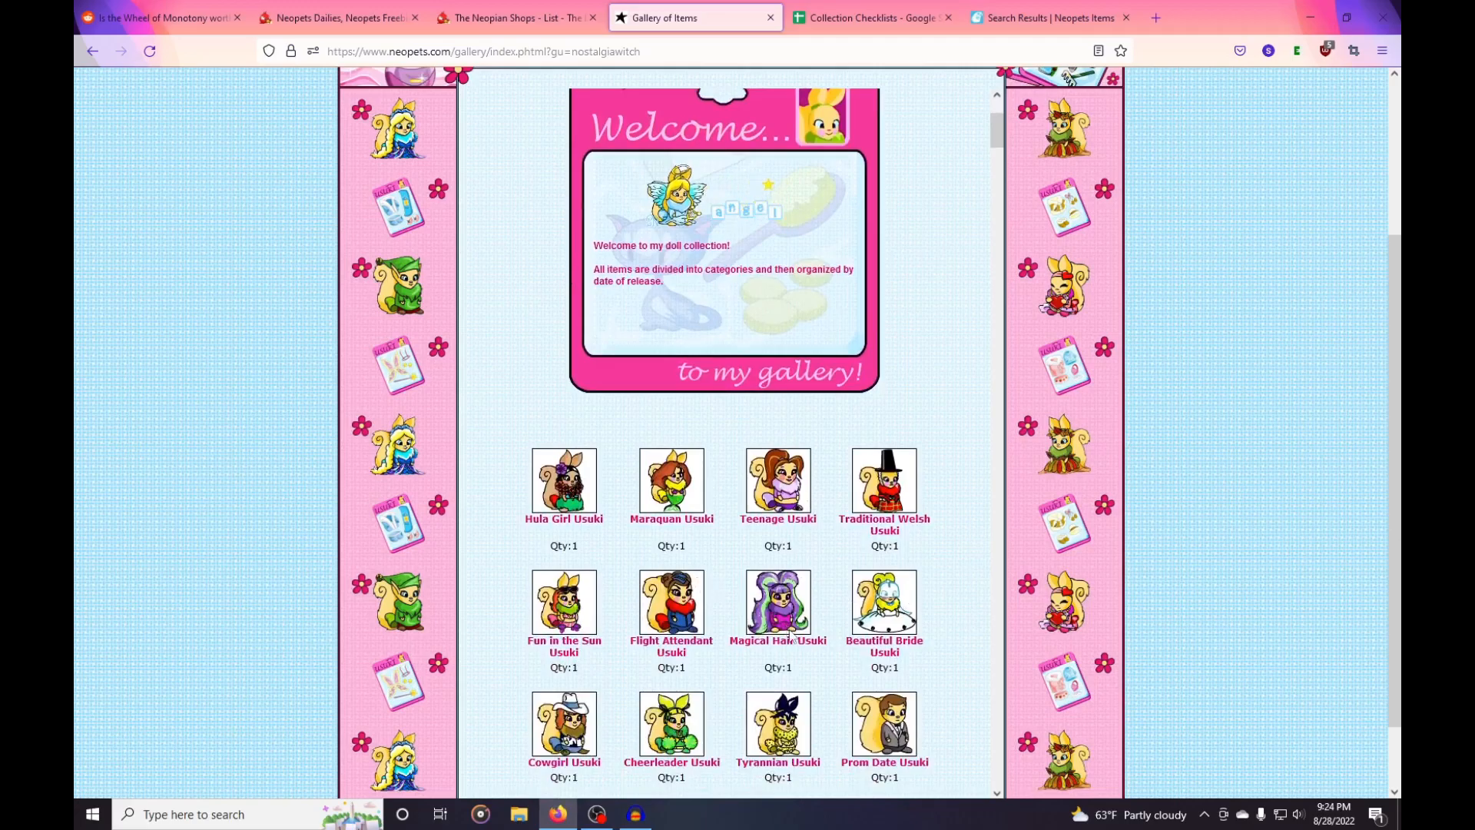
scroll(790, 629, up, 3)
scroll(1177, 630, up, 3)
scroll(1178, 630, up, 1)
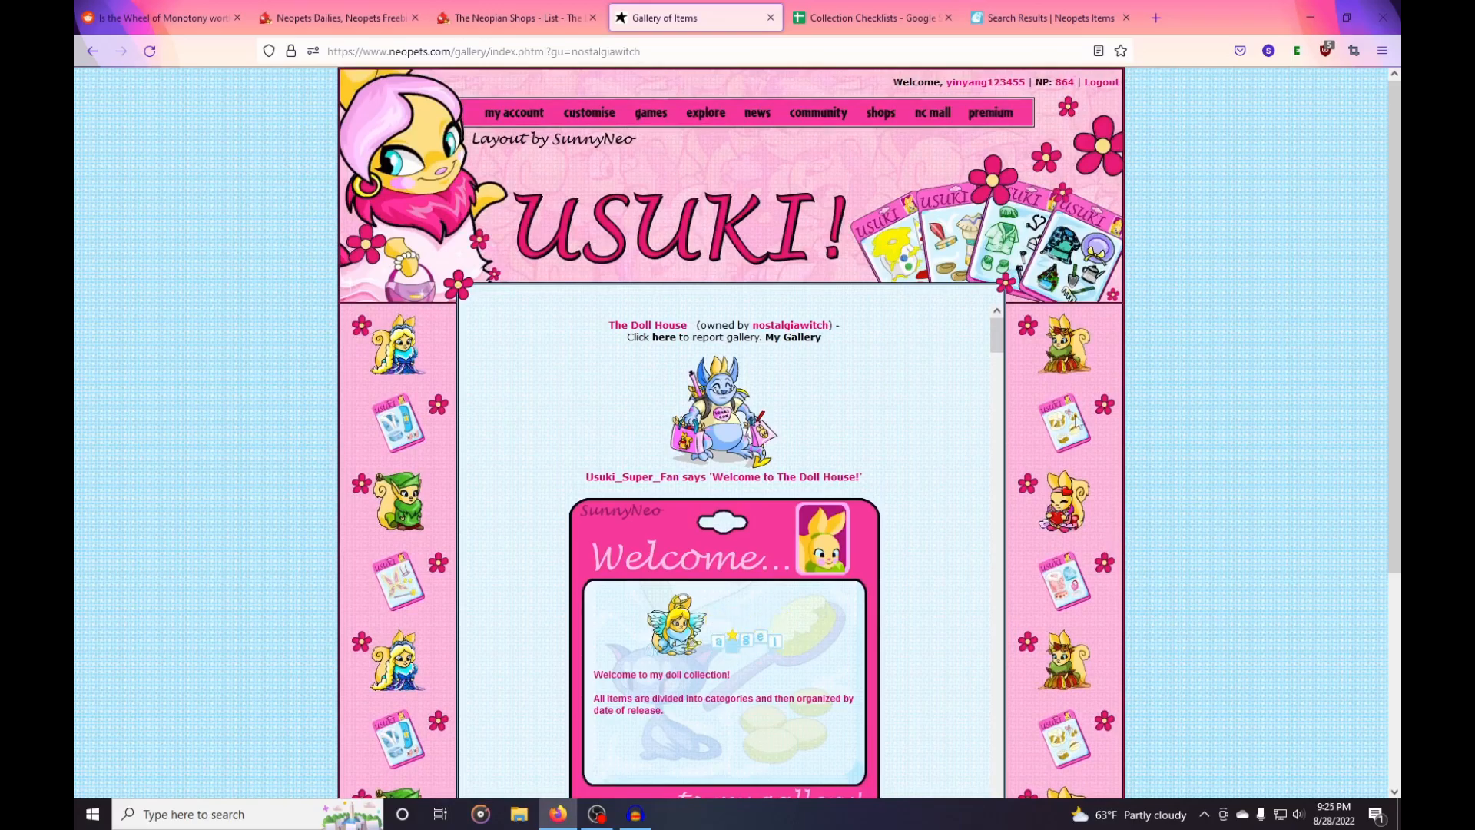
Open your own shop page, and from there your own item gallery, Plushie Paradise.
mouse_move(884, 116)
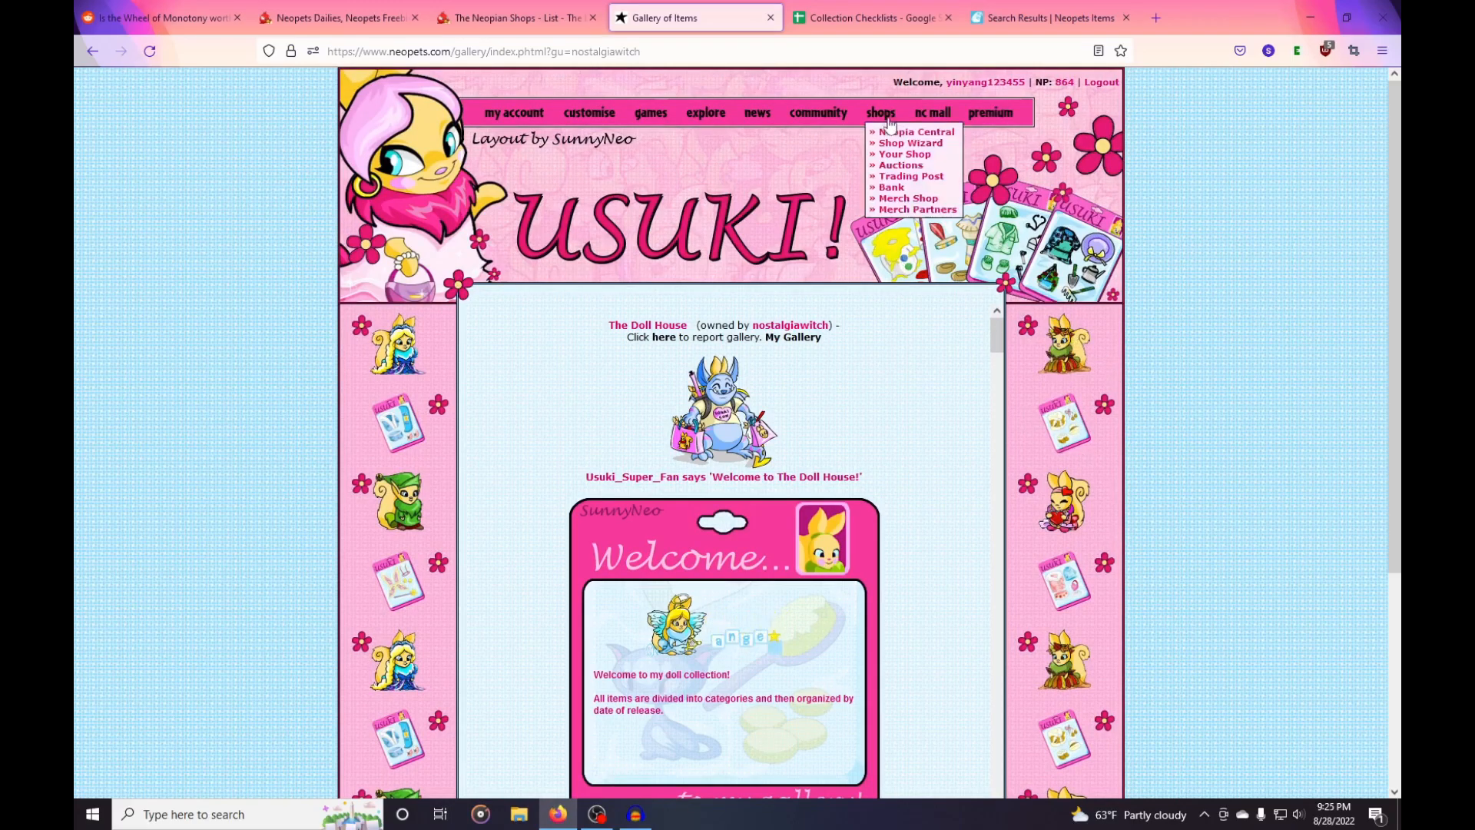
click(897, 156)
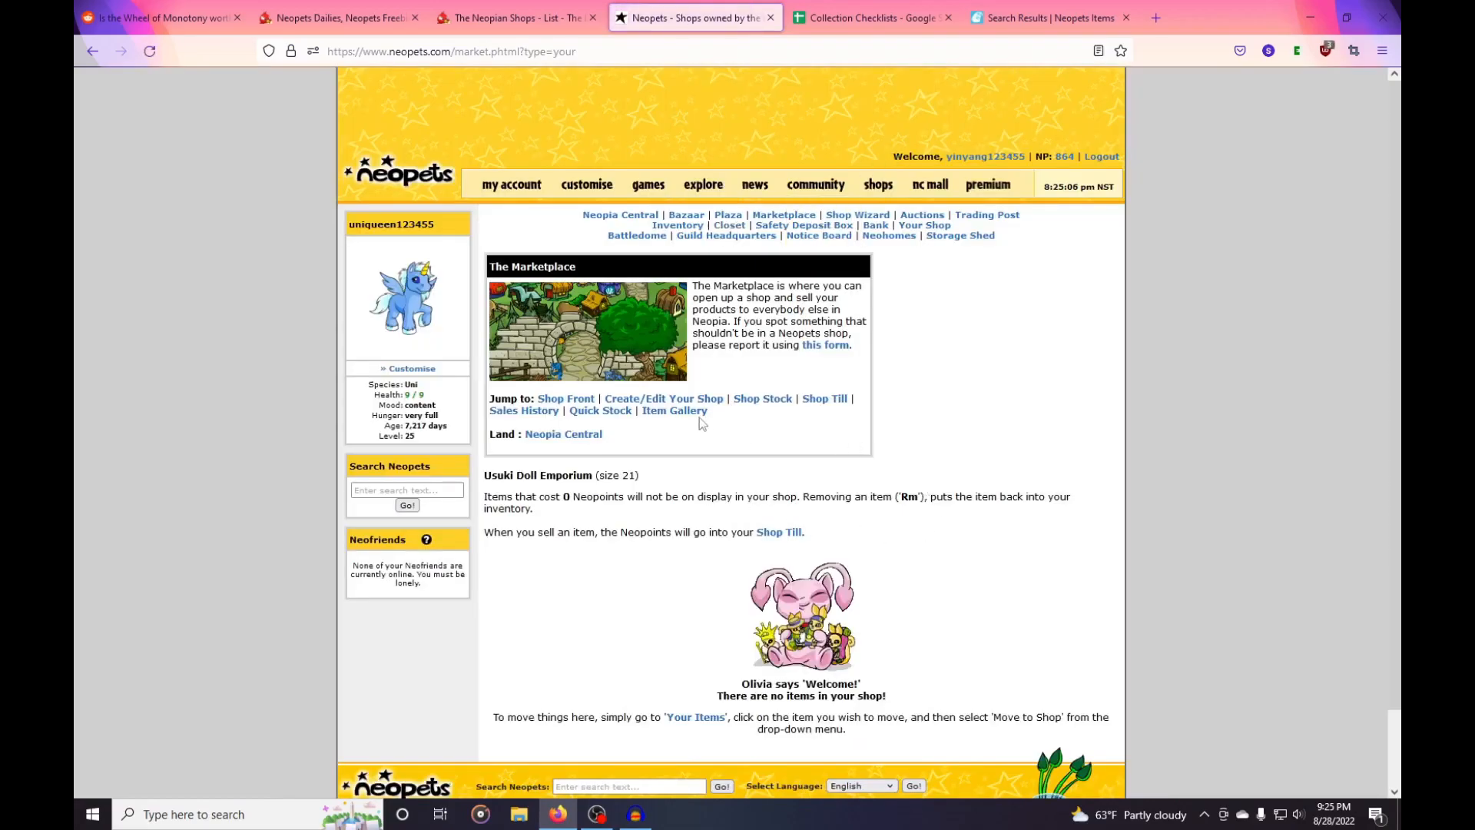
click(675, 410)
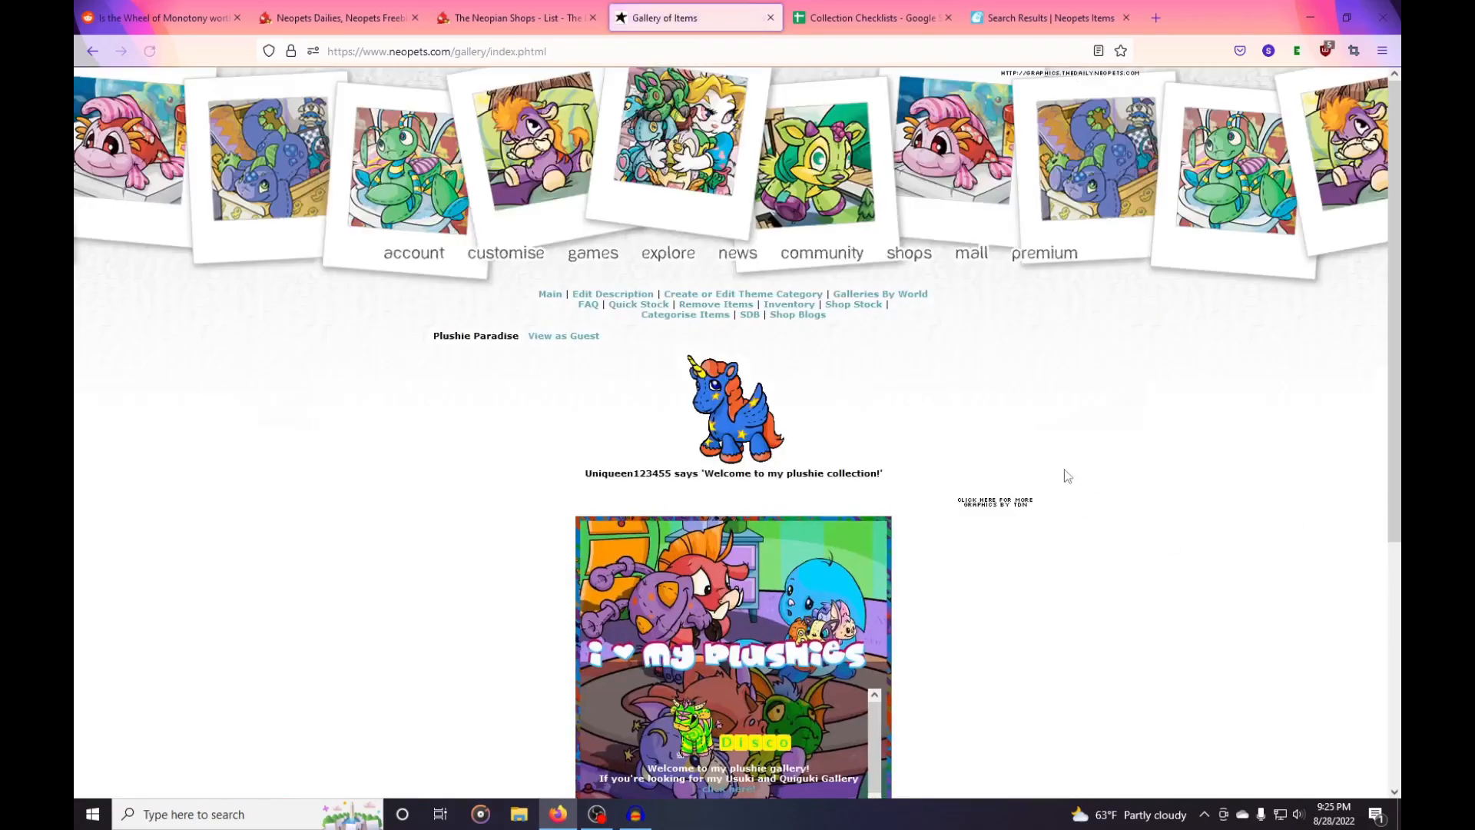
Examine the Plushie Paradise gallery's layout, welcome banner, category management options and gallery size details.
scroll(1261, 465, down, 5)
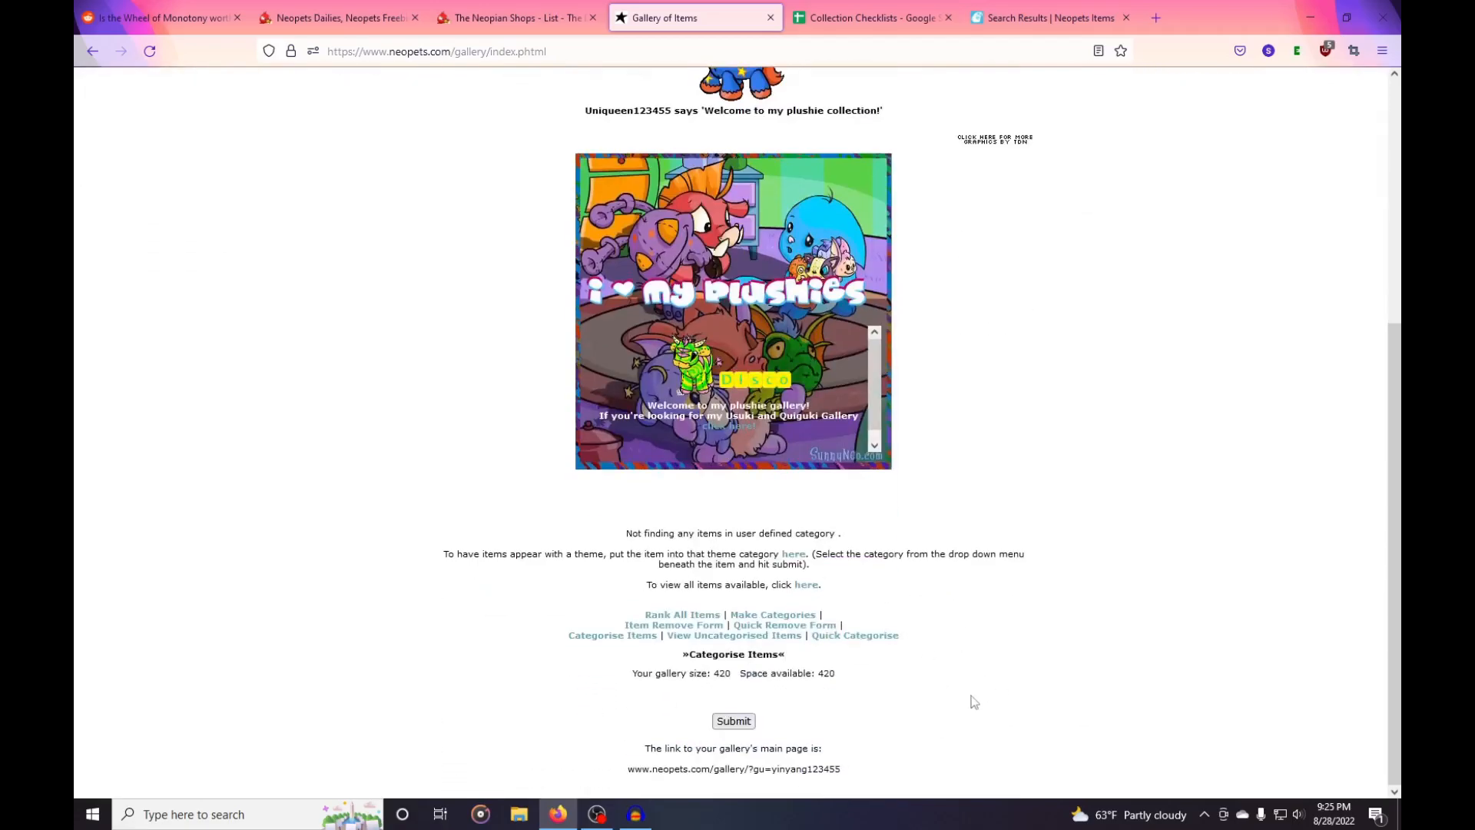
scroll(1086, 718, up, 5)
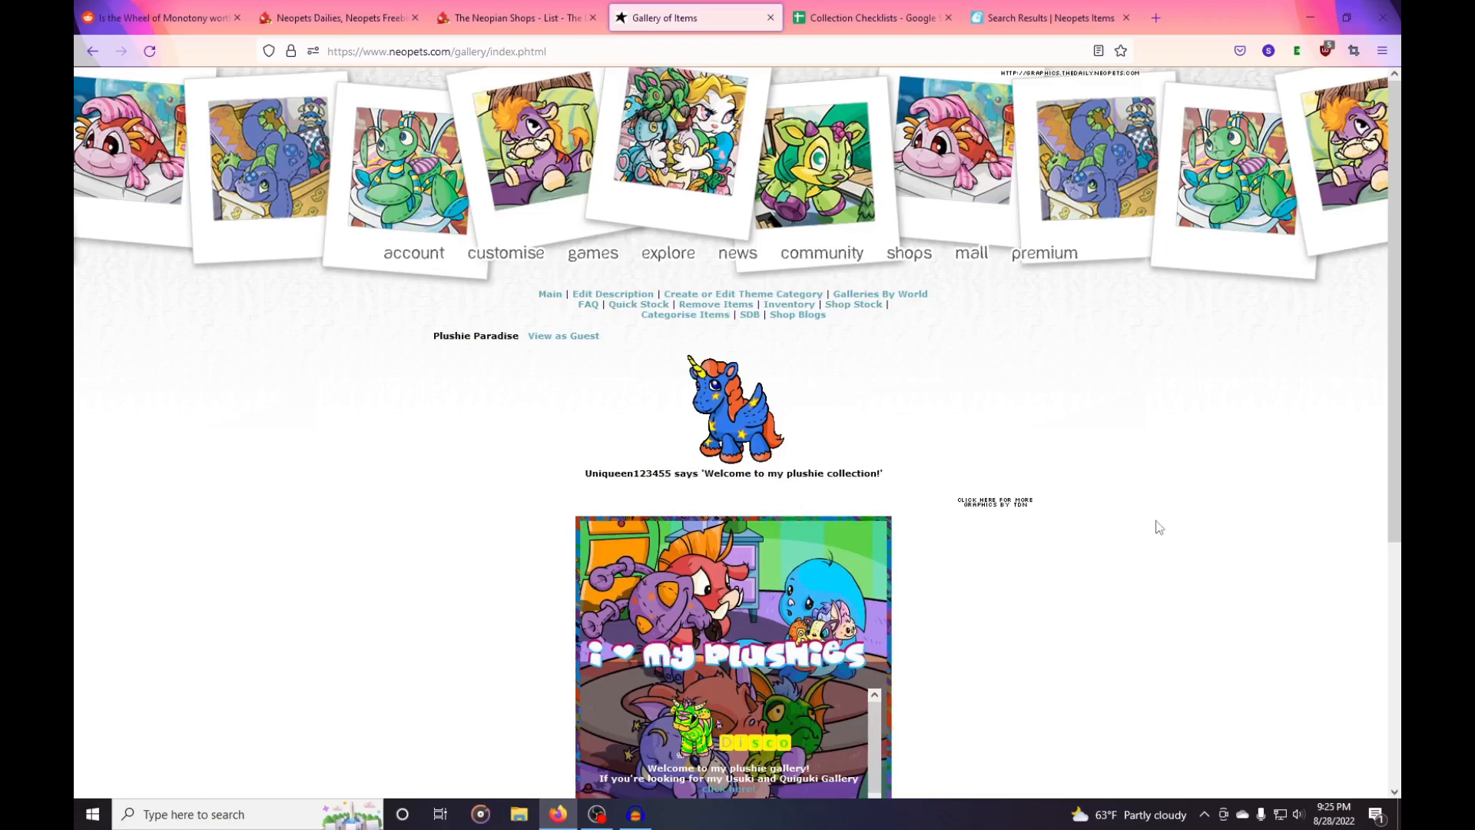
scroll(1158, 527, down, 2)
scroll(1158, 527, down, 3)
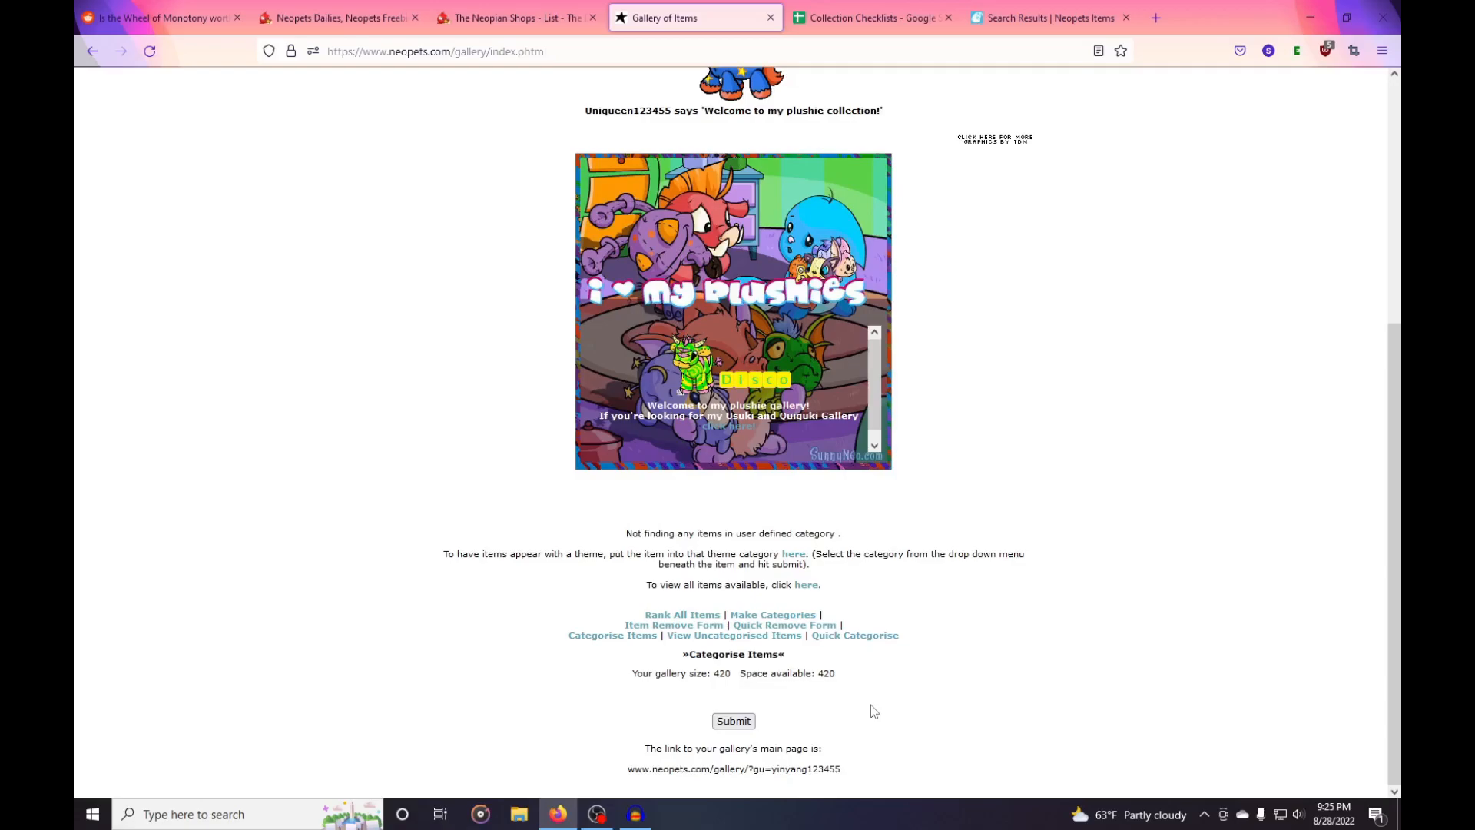
scroll(978, 712, up, 5)
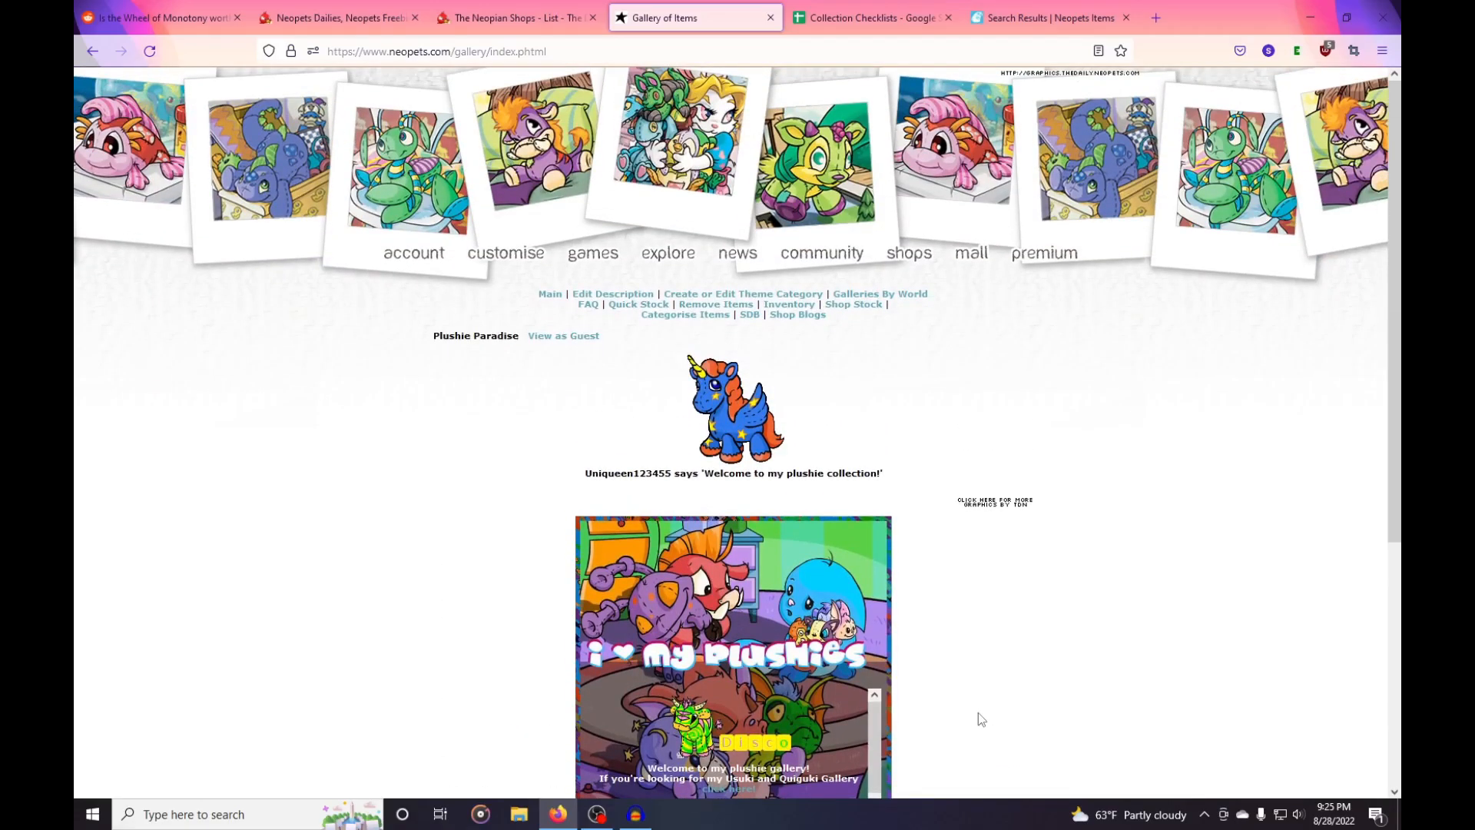
scroll(979, 714, down, 5)
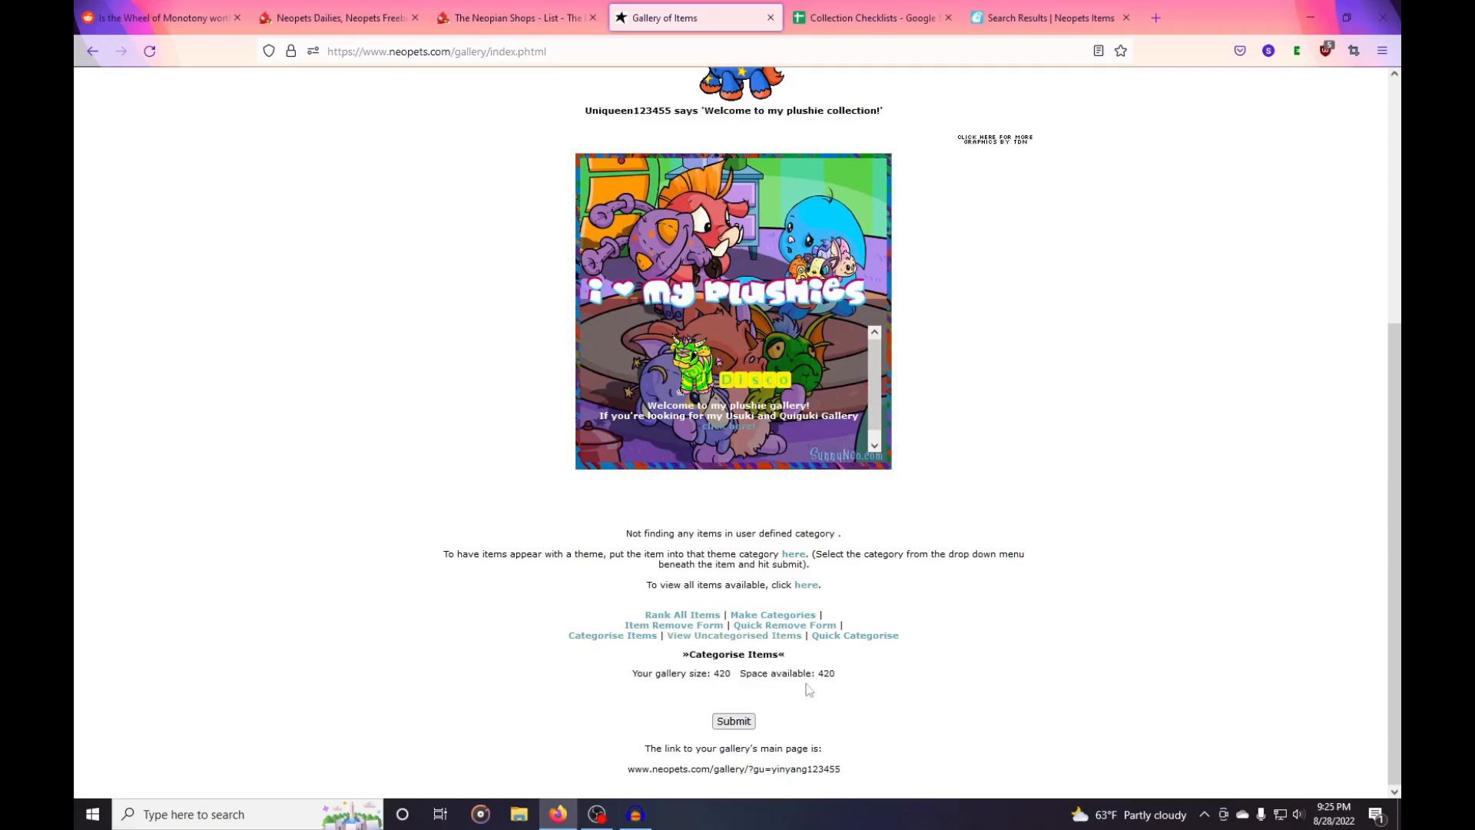
scroll(1168, 624, up, 4)
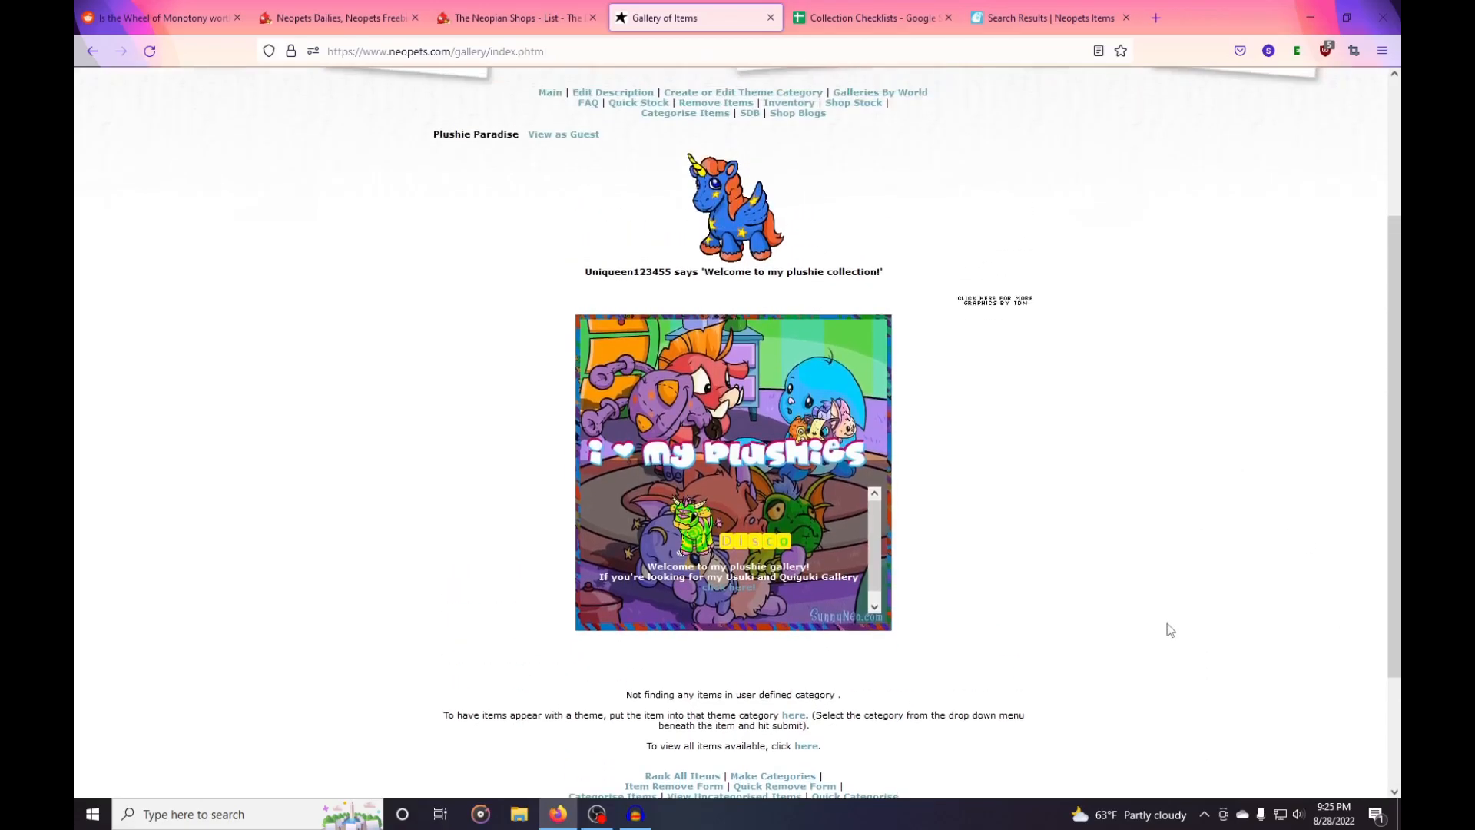
scroll(1167, 624, down, 3)
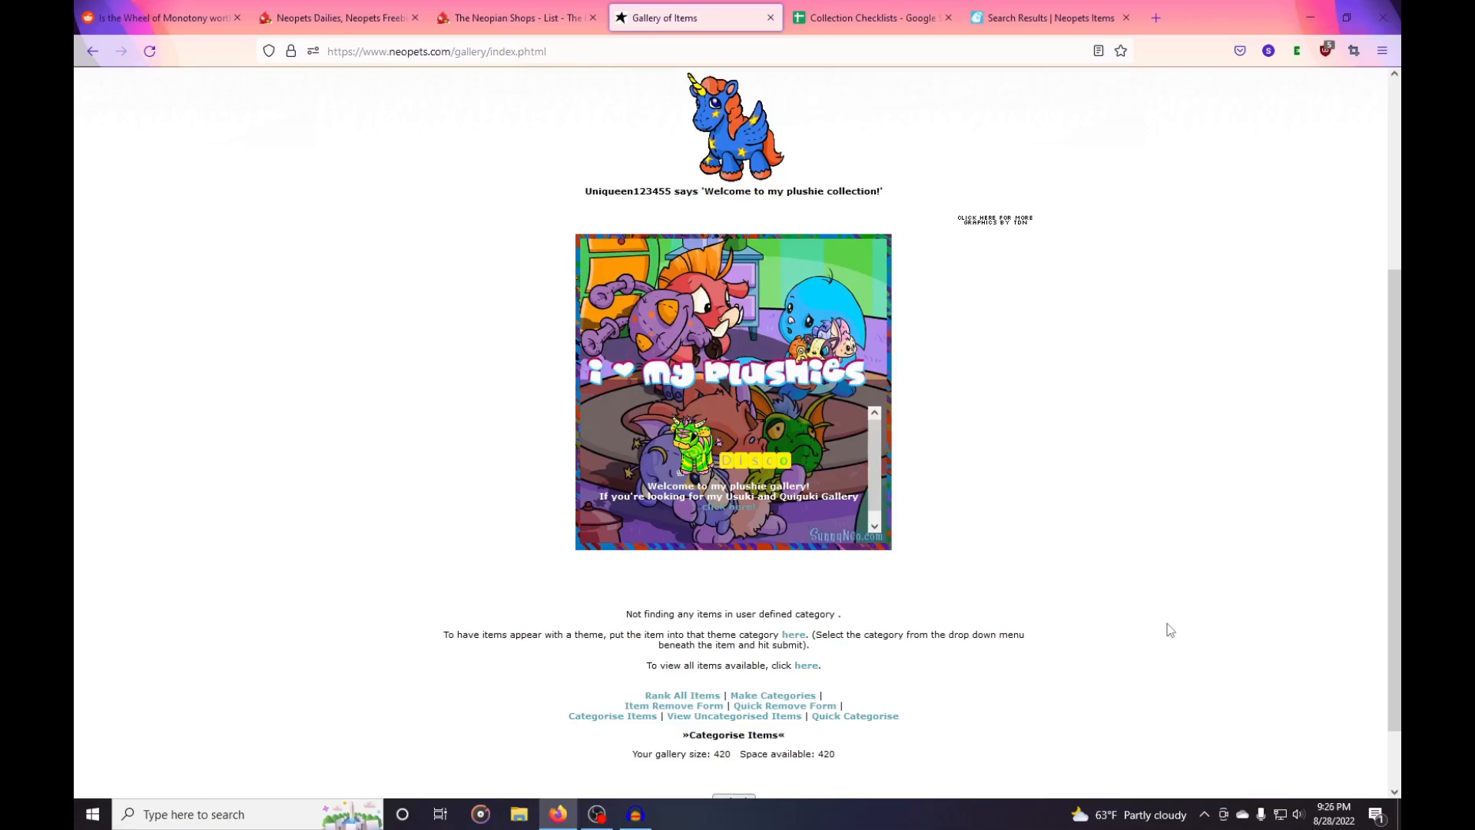
Switch to the Collection Checklists spreadsheet and look through its Usuki and Quiguki and plushie sheets.
click(845, 15)
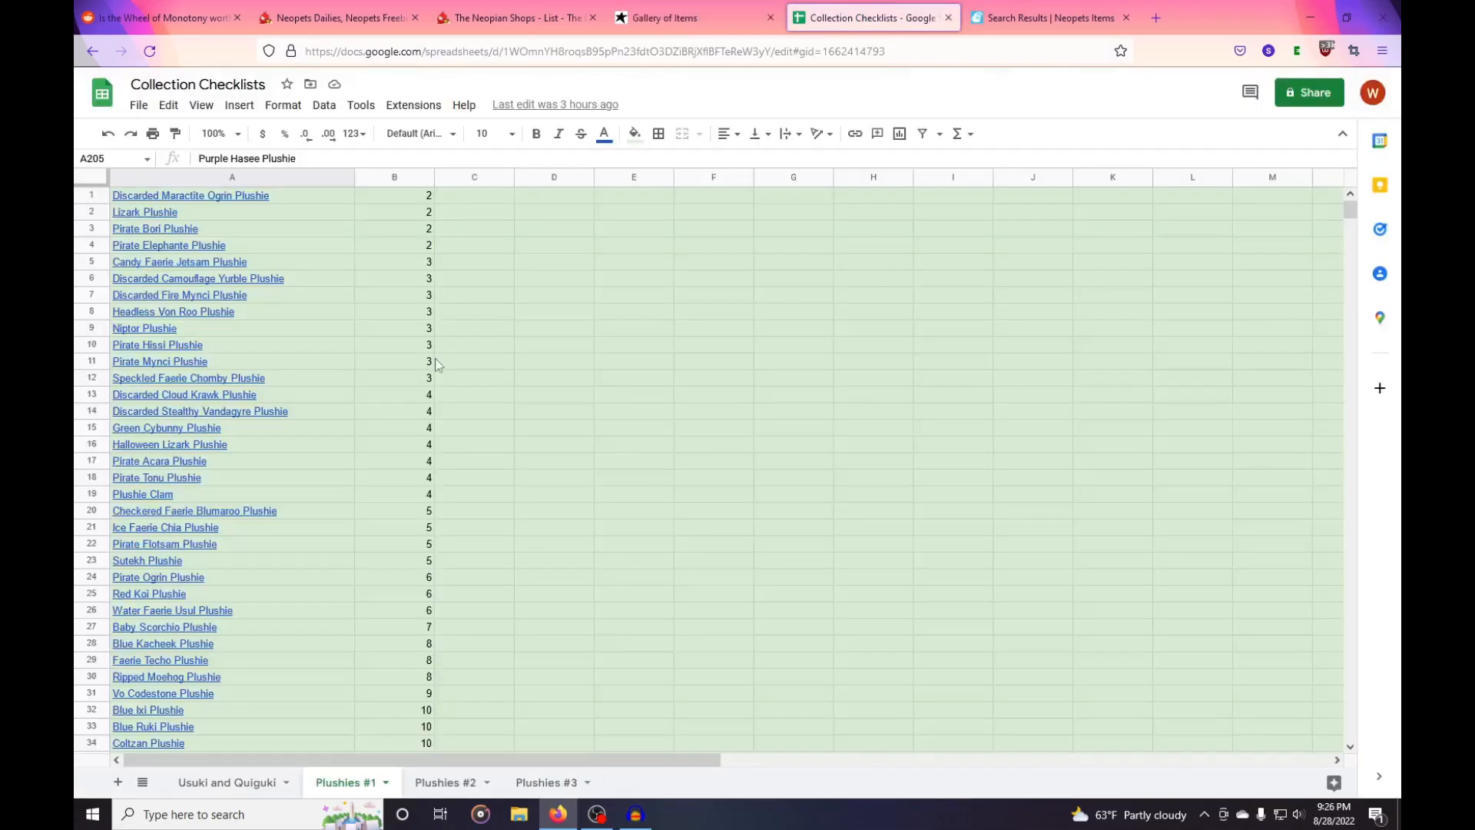
scroll(418, 388, down, 20)
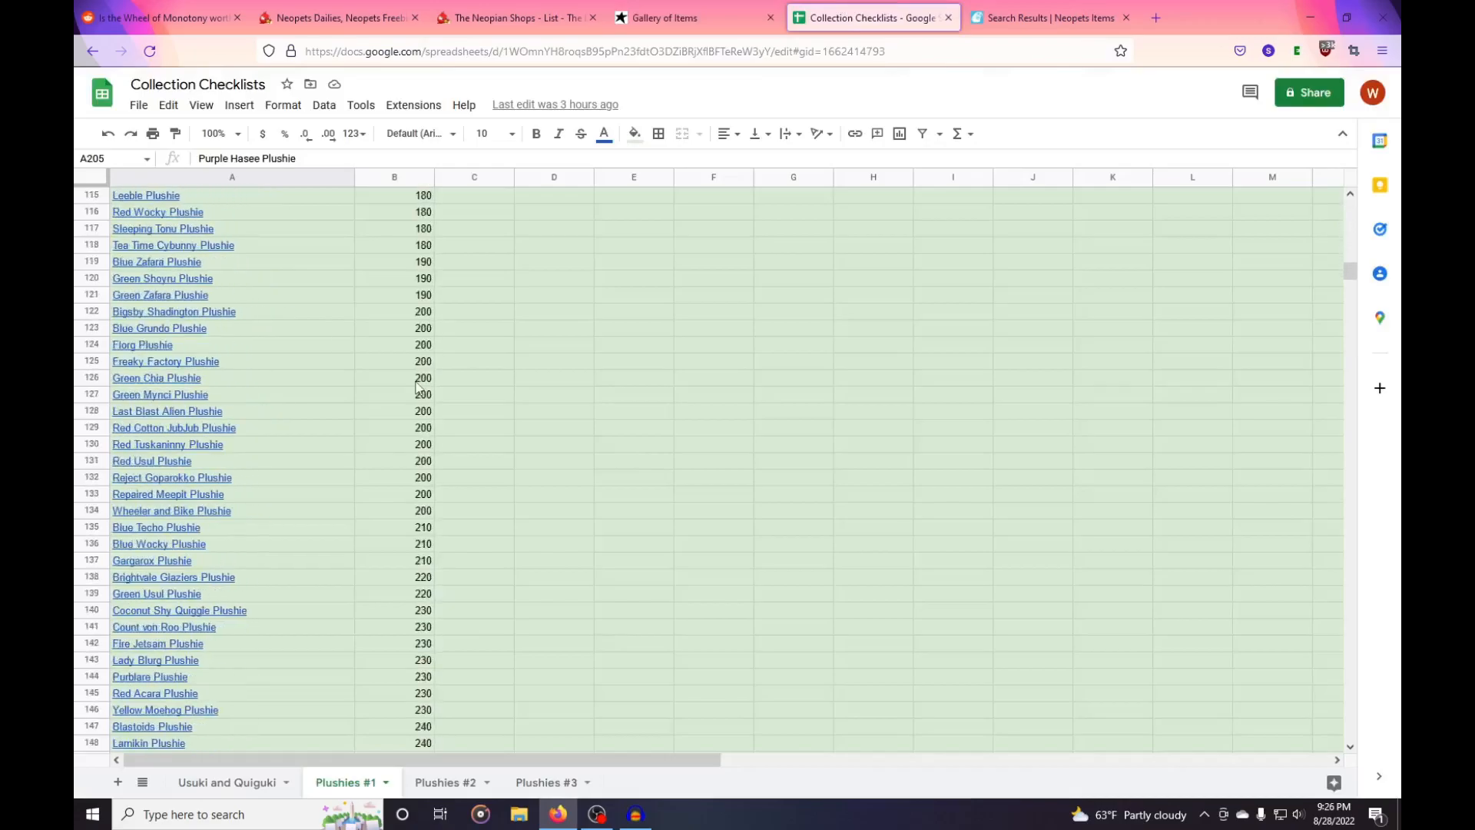
click(238, 784)
click(338, 784)
click(446, 791)
click(541, 783)
click(464, 782)
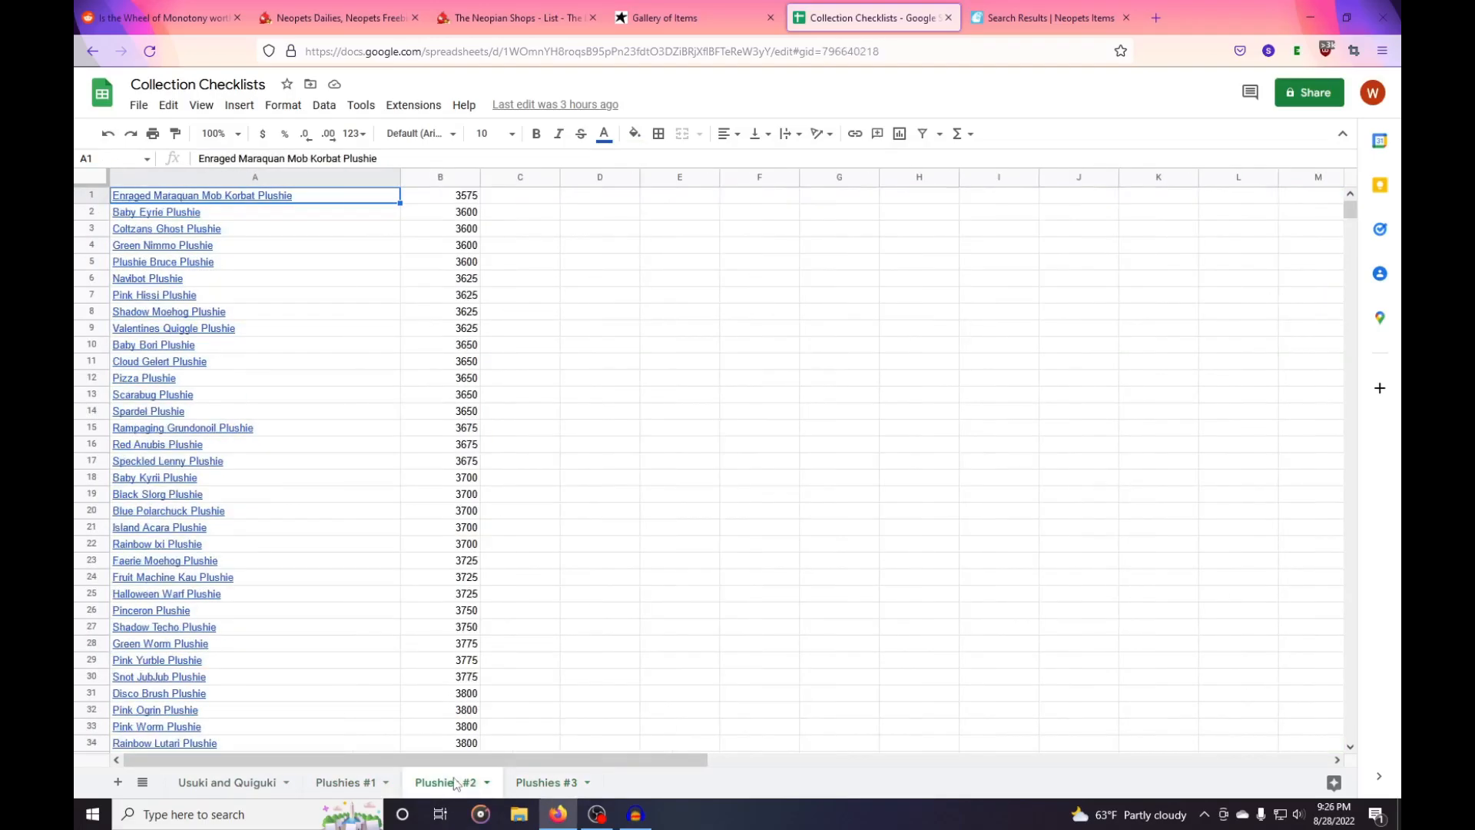
Examine the Plushies #3 sheet's plushie names and prices down to its last entry and back to row 1.
click(530, 788)
scroll(474, 552, down, 20)
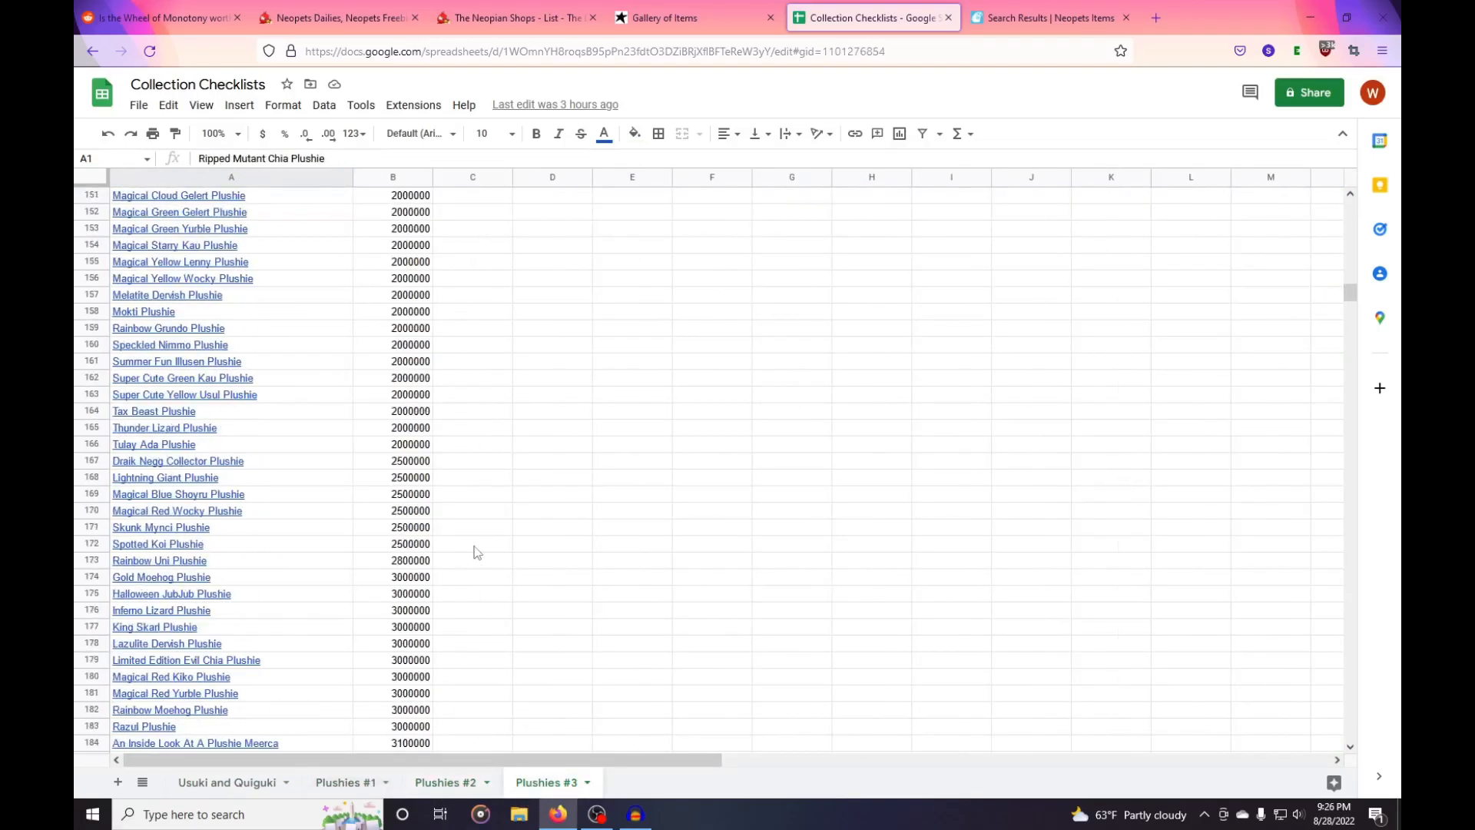
scroll(471, 552, up, 20)
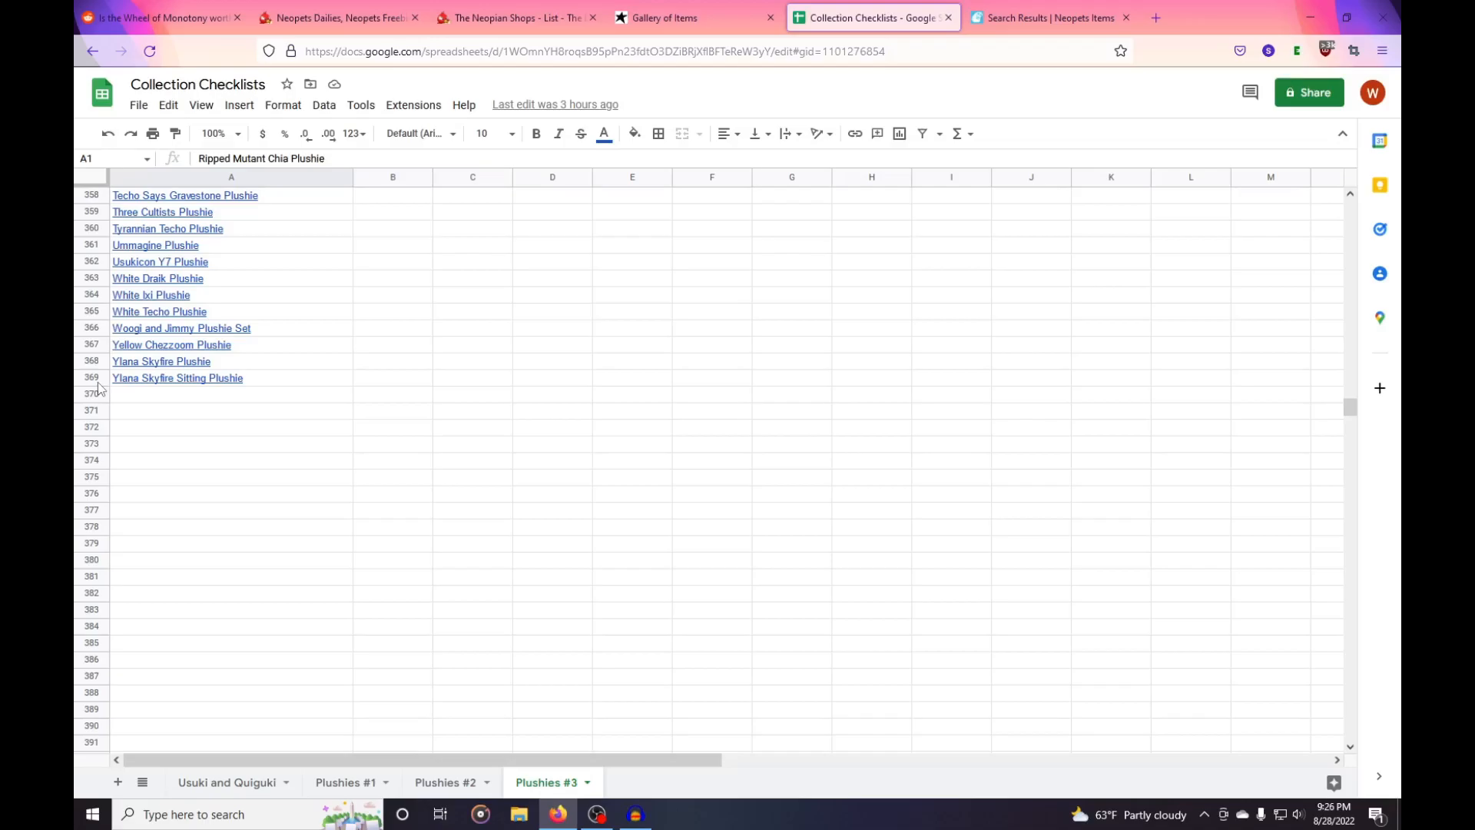
scroll(477, 542, up, 18)
scroll(477, 537, up, 20)
scroll(477, 538, up, 20)
scroll(477, 537, down, 20)
scroll(430, 438, down, 8)
scroll(435, 470, up, 20)
scroll(431, 465, up, 20)
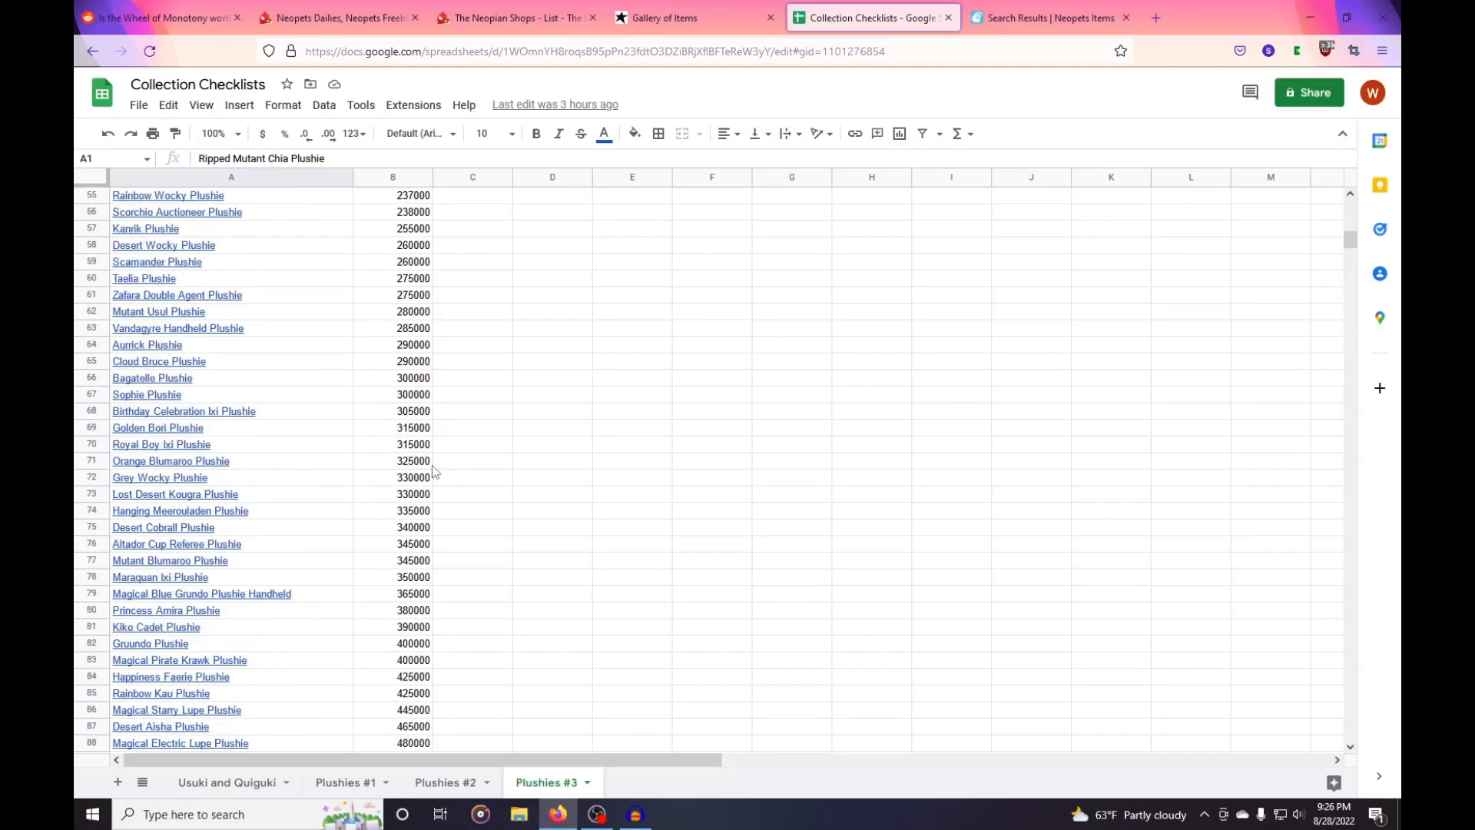
scroll(432, 466, up, 18)
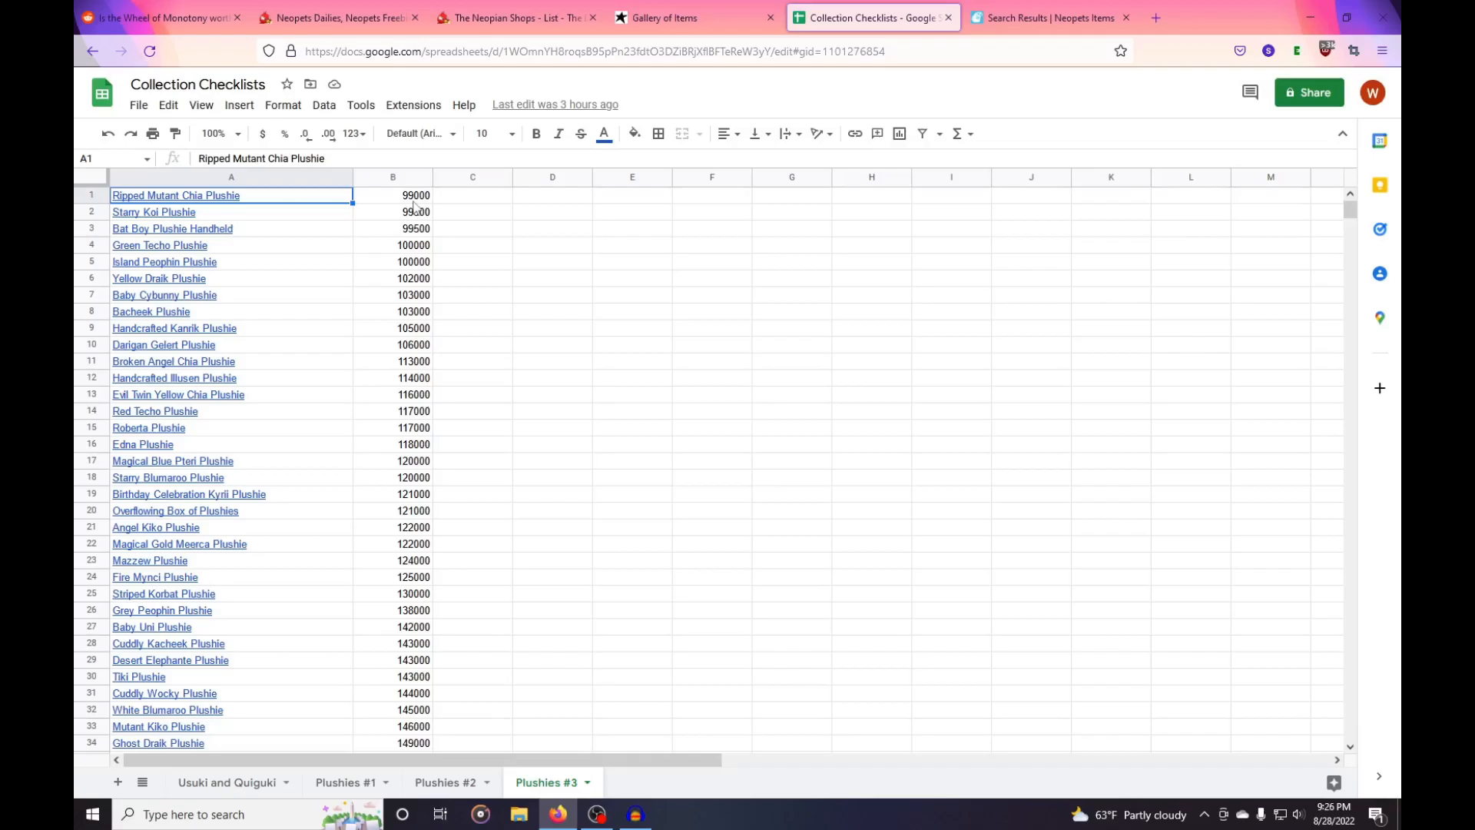
Find where the highlighted rows end in the Plushies #1 sheet and select the Blue Vandagyre Plushie's price.
click(346, 782)
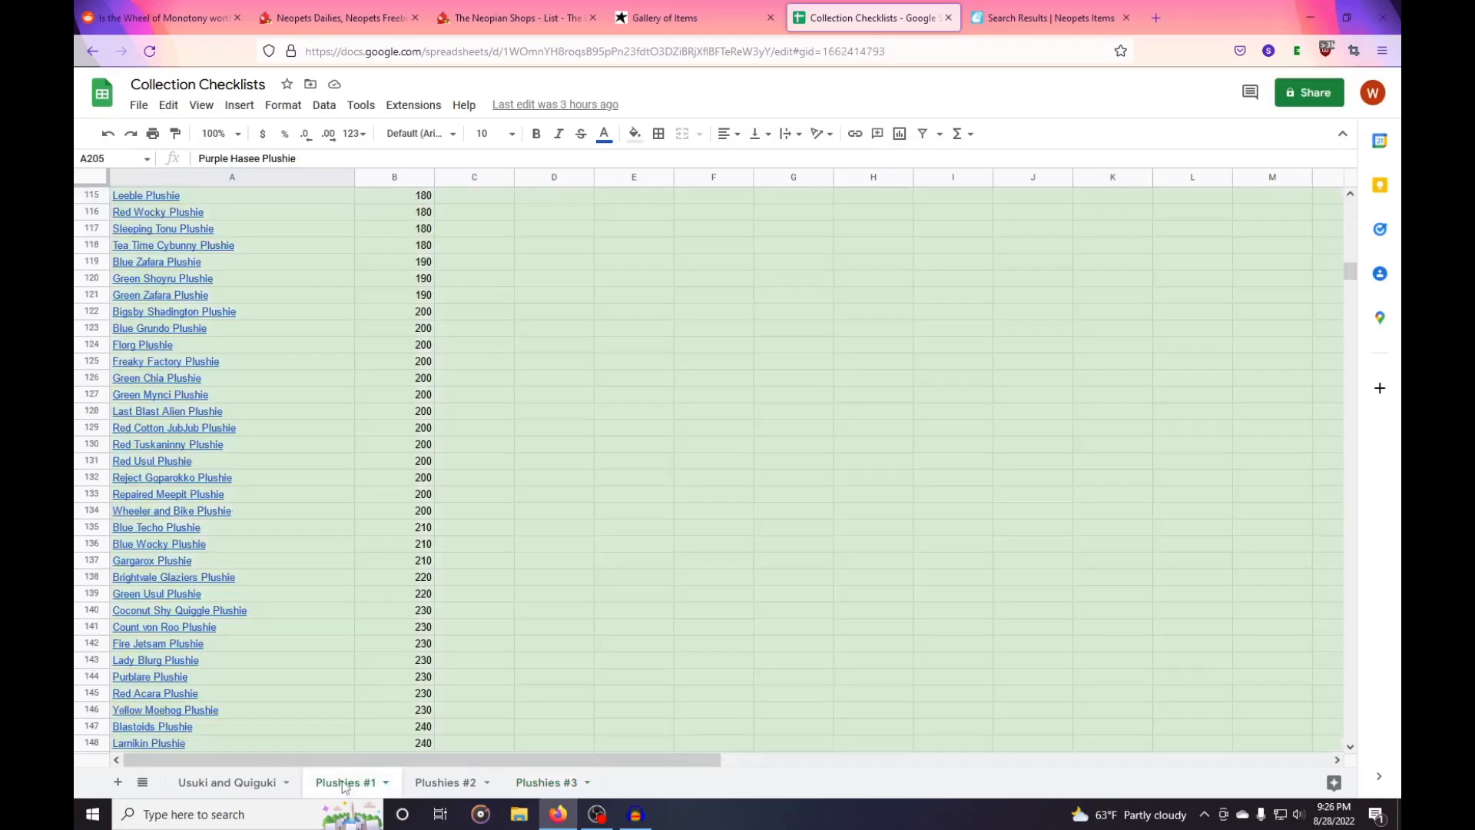
scroll(426, 606, down, 20)
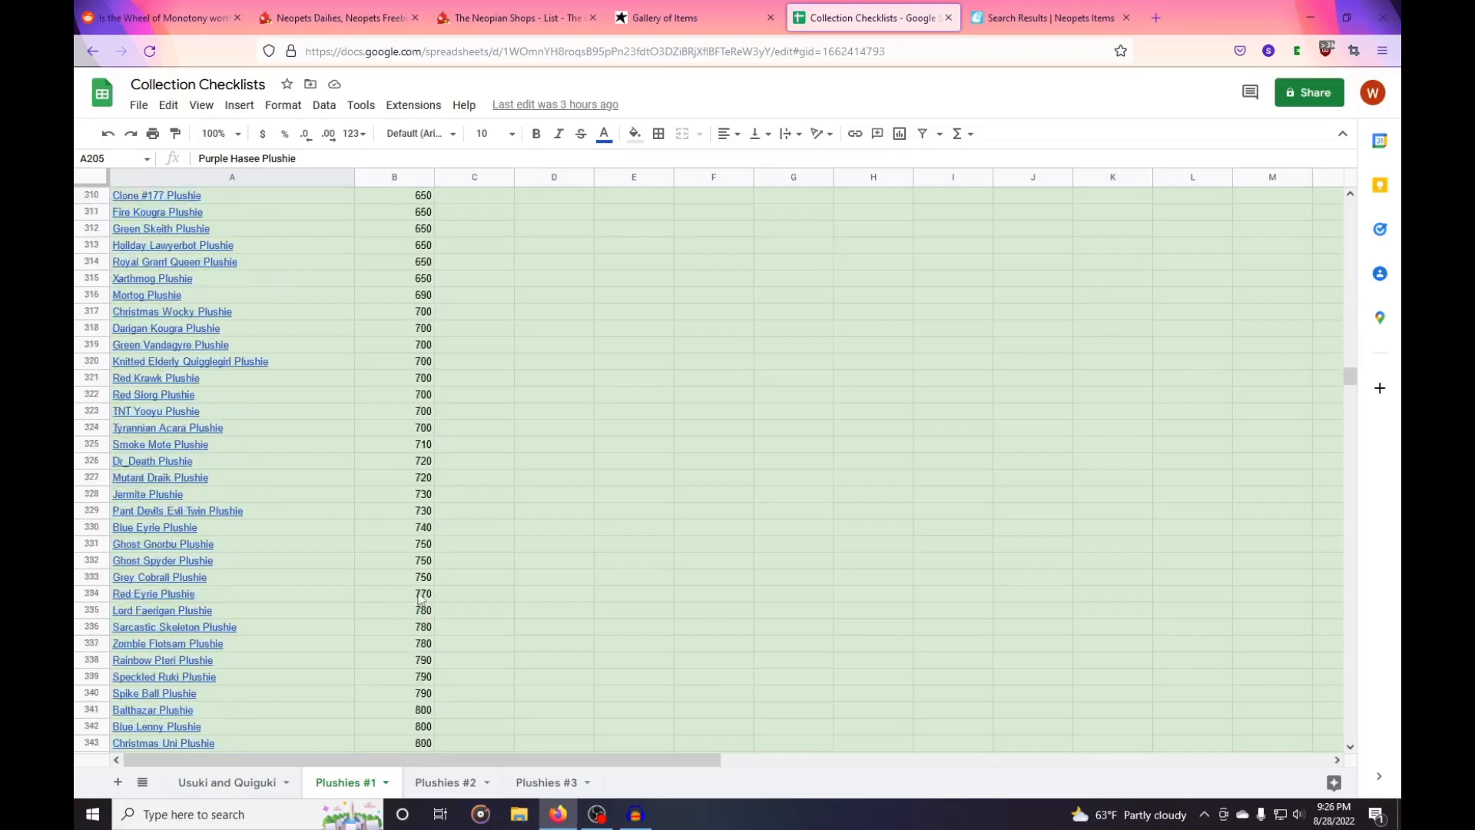
scroll(420, 596, up, 20)
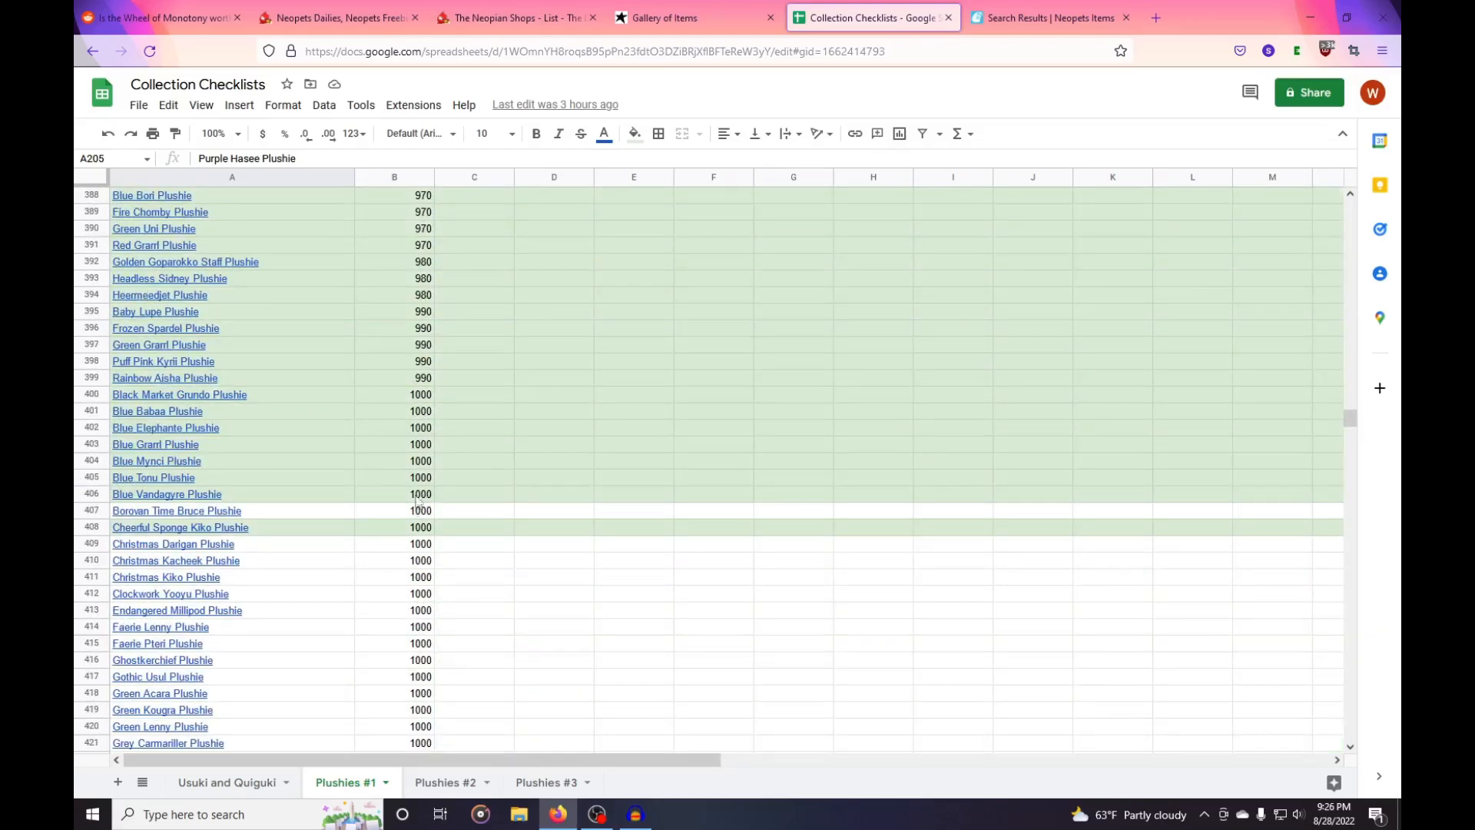
click(245, 496)
click(391, 500)
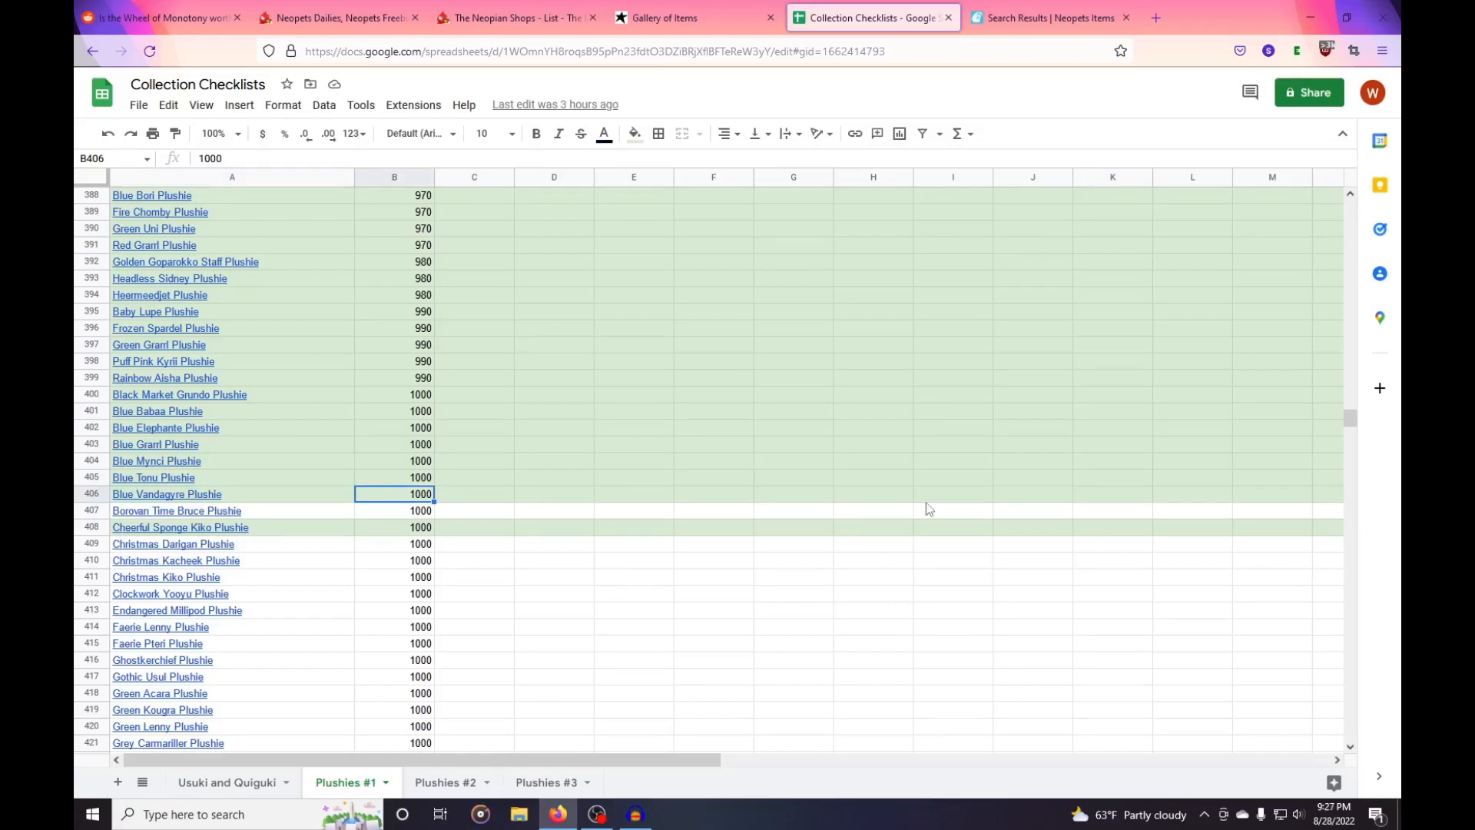
Return to the Plushie Paradise gallery and review its page from the header down to the gallery link.
click(680, 17)
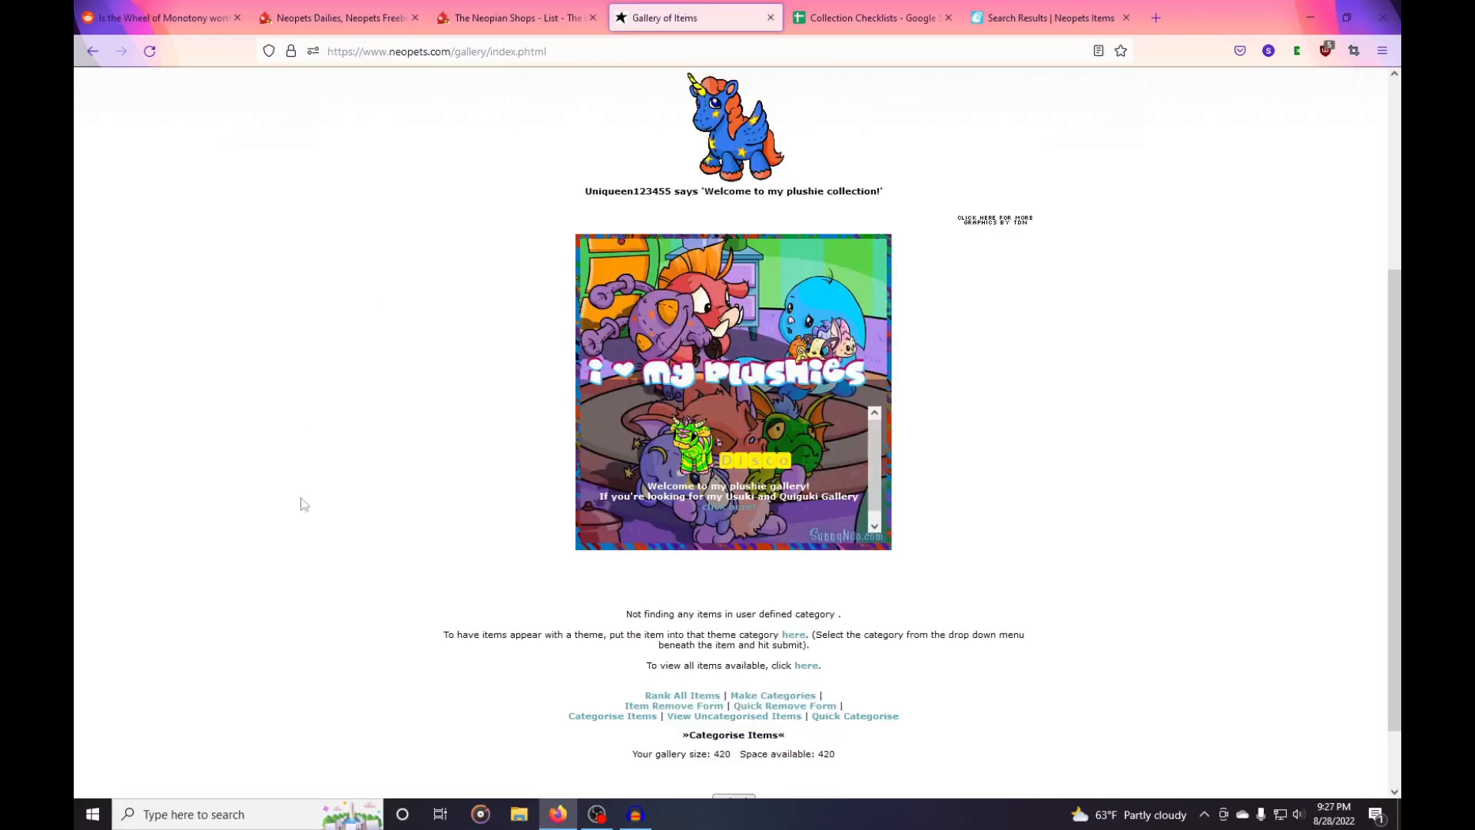
scroll(1178, 638, up, 4)
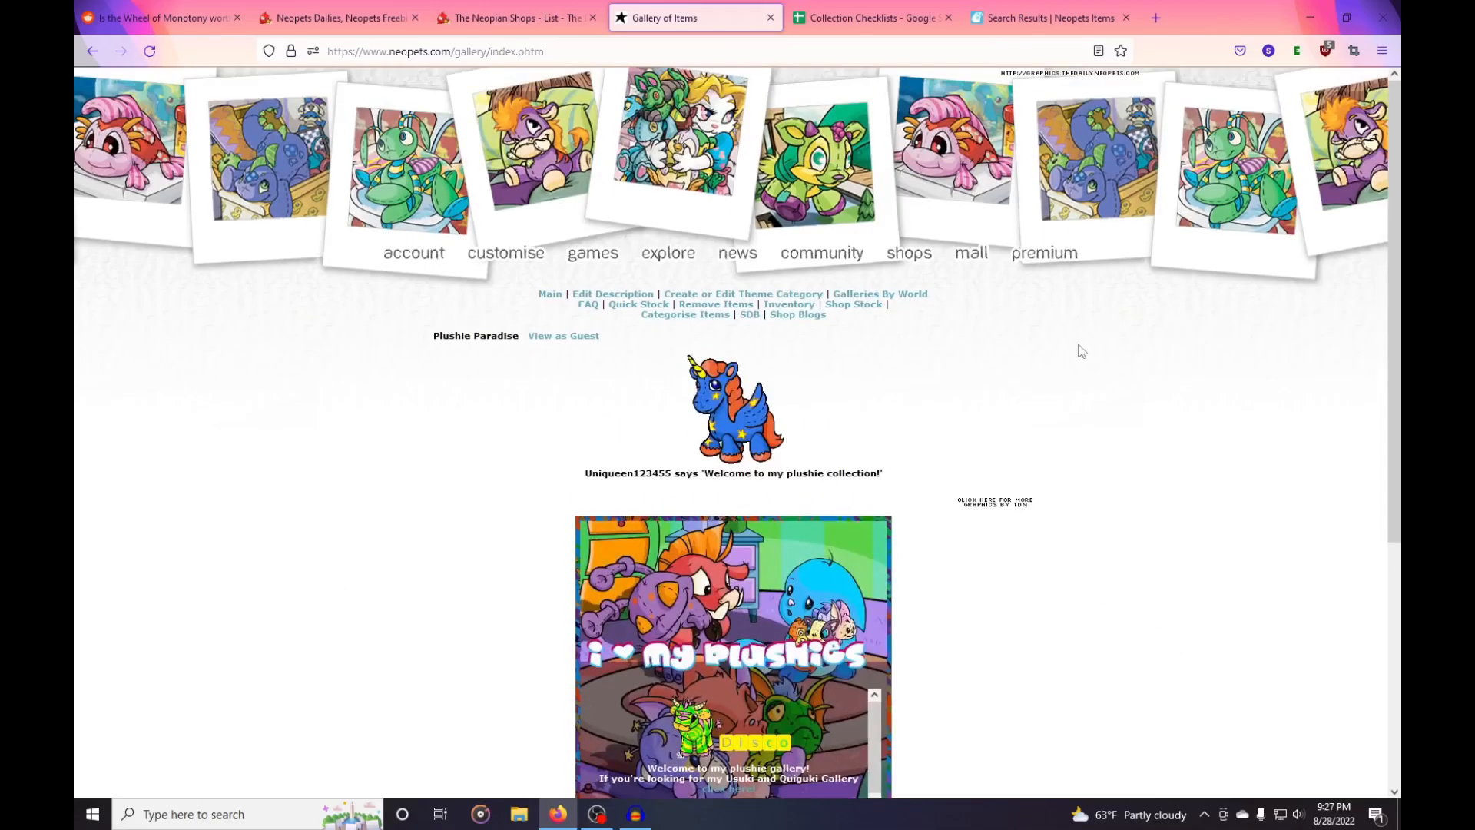
scroll(1079, 350, down, 5)
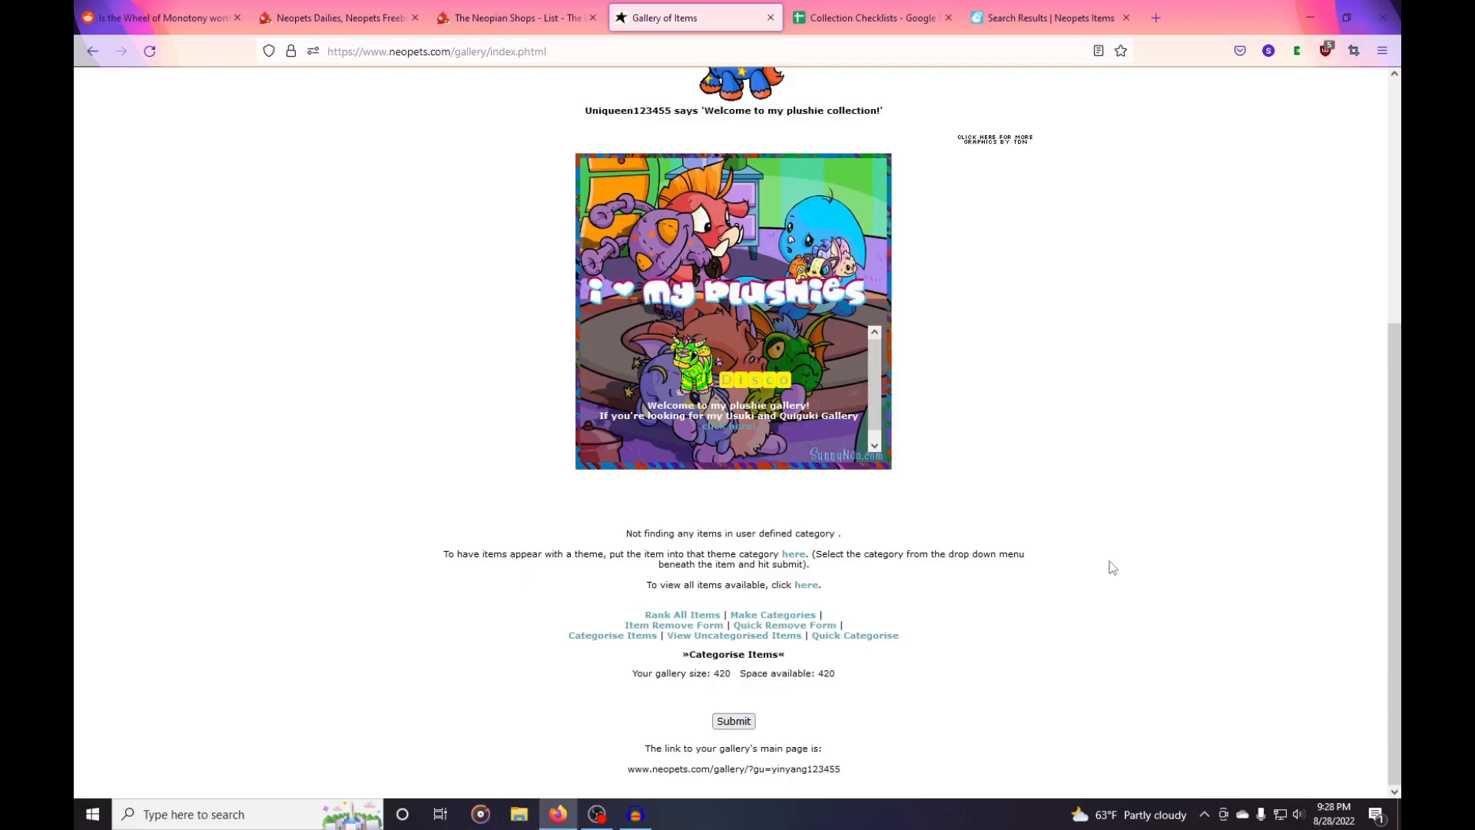
scroll(1112, 567, up, 5)
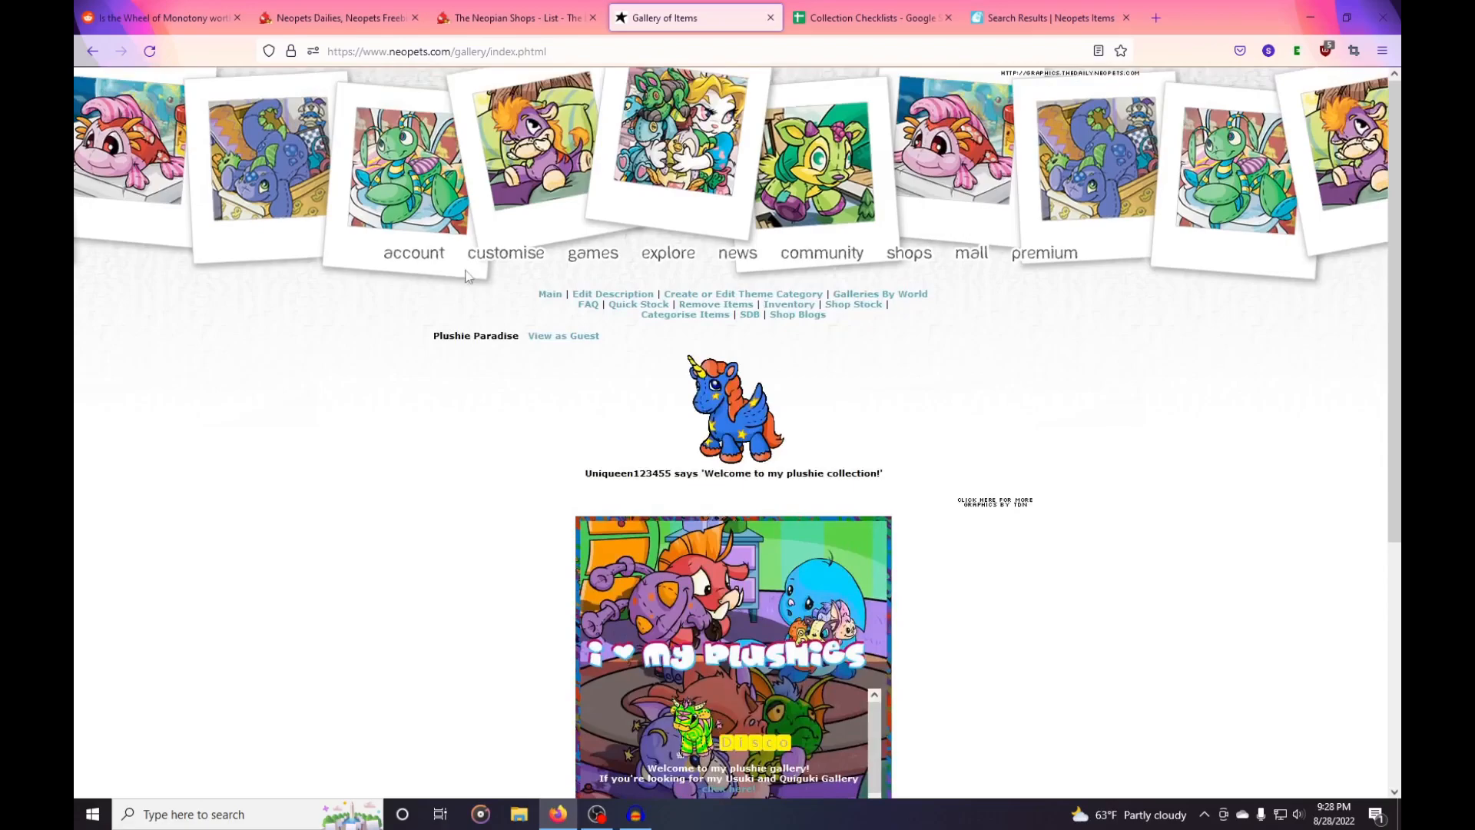
Open the pet customisation page, followed by the account's inventory.
click(497, 256)
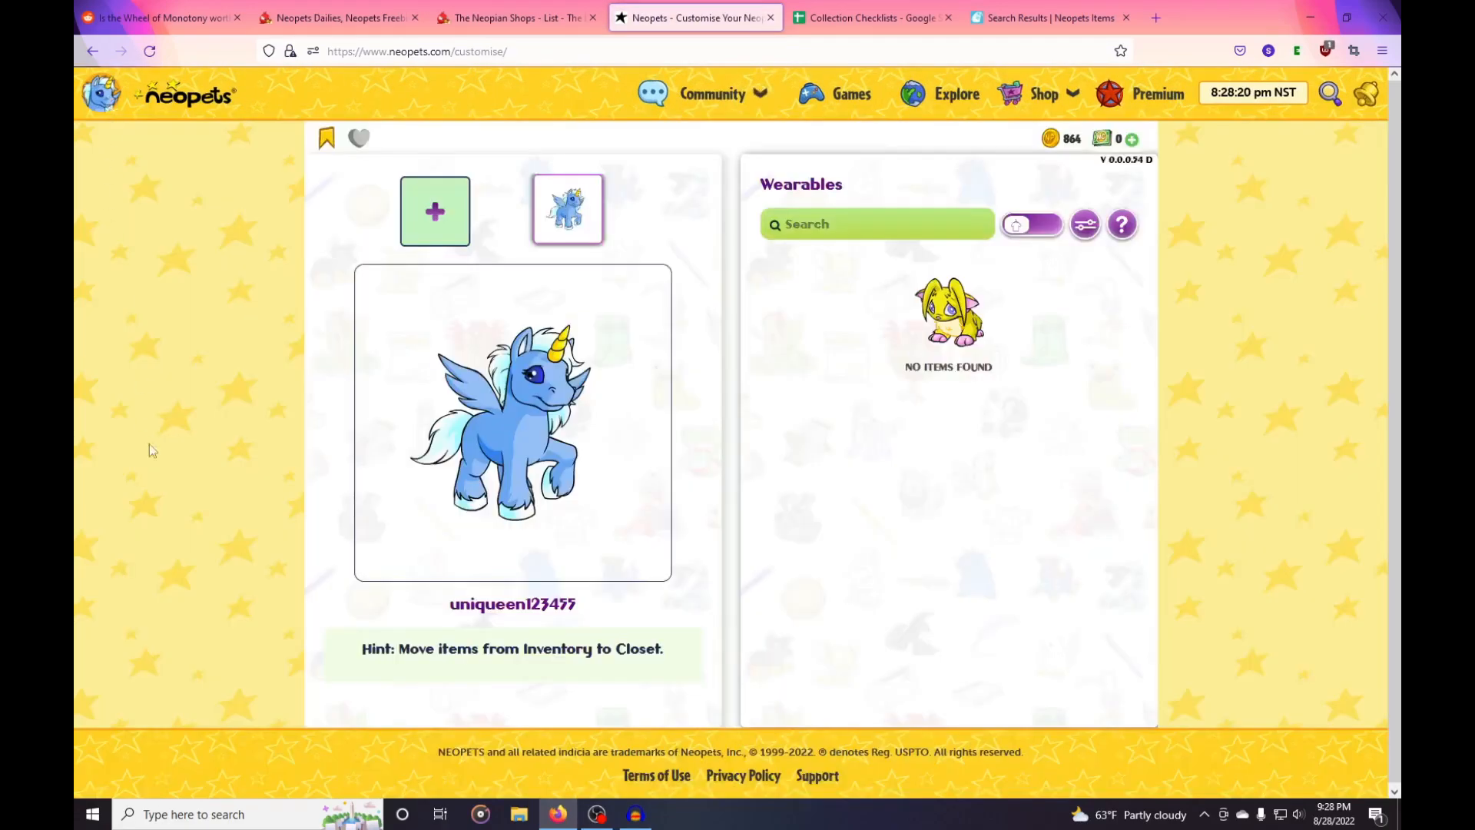
click(104, 95)
click(172, 523)
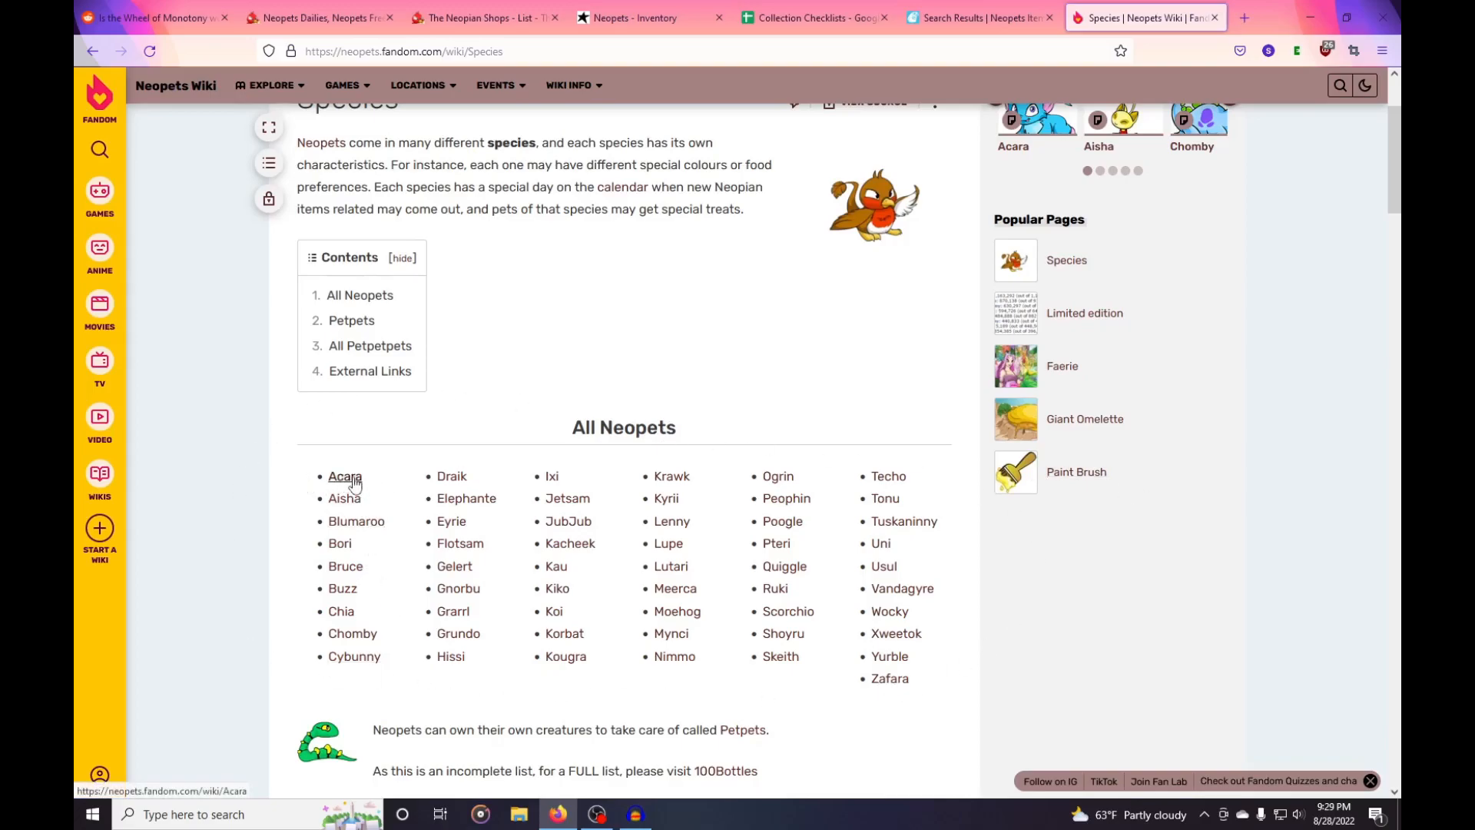
Switch to the Jellyneo Item Database search results for Extra Slim Hot Dog.
click(952, 9)
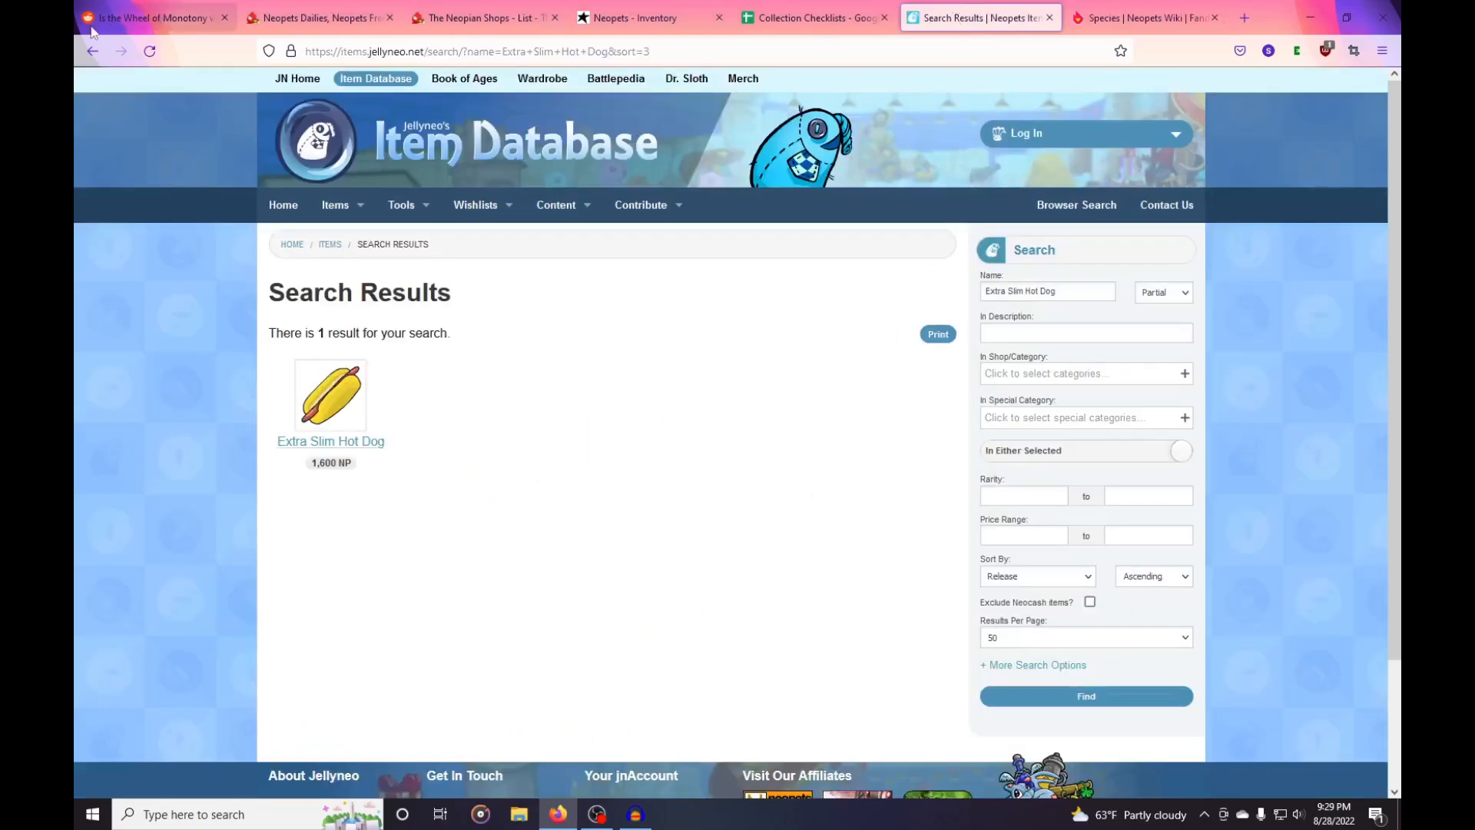
Move all the Acara plushies in the Neopets inventory to the gallery with Quick Stock.
click(450, 8)
click(638, 17)
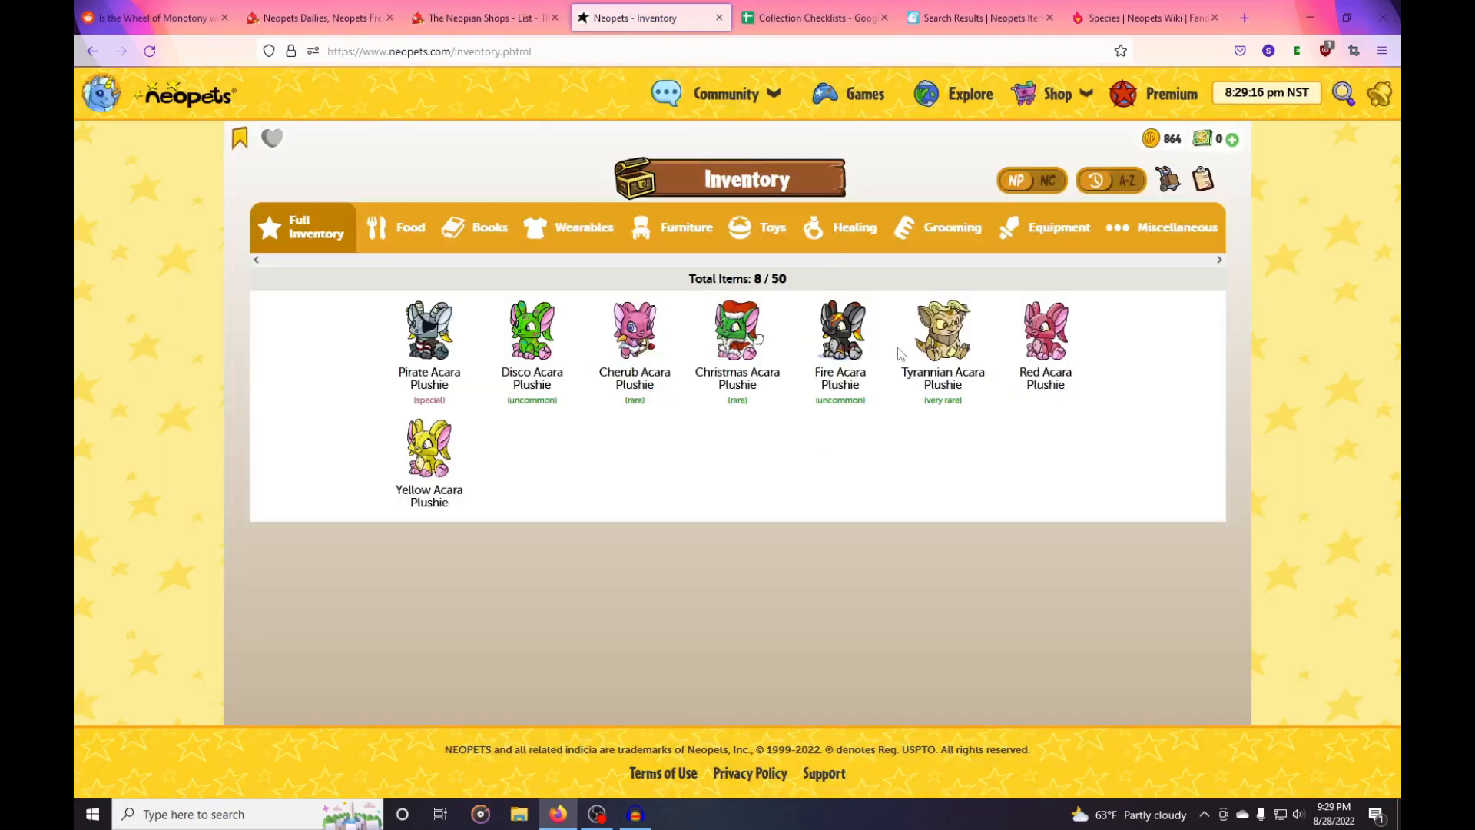
click(1170, 184)
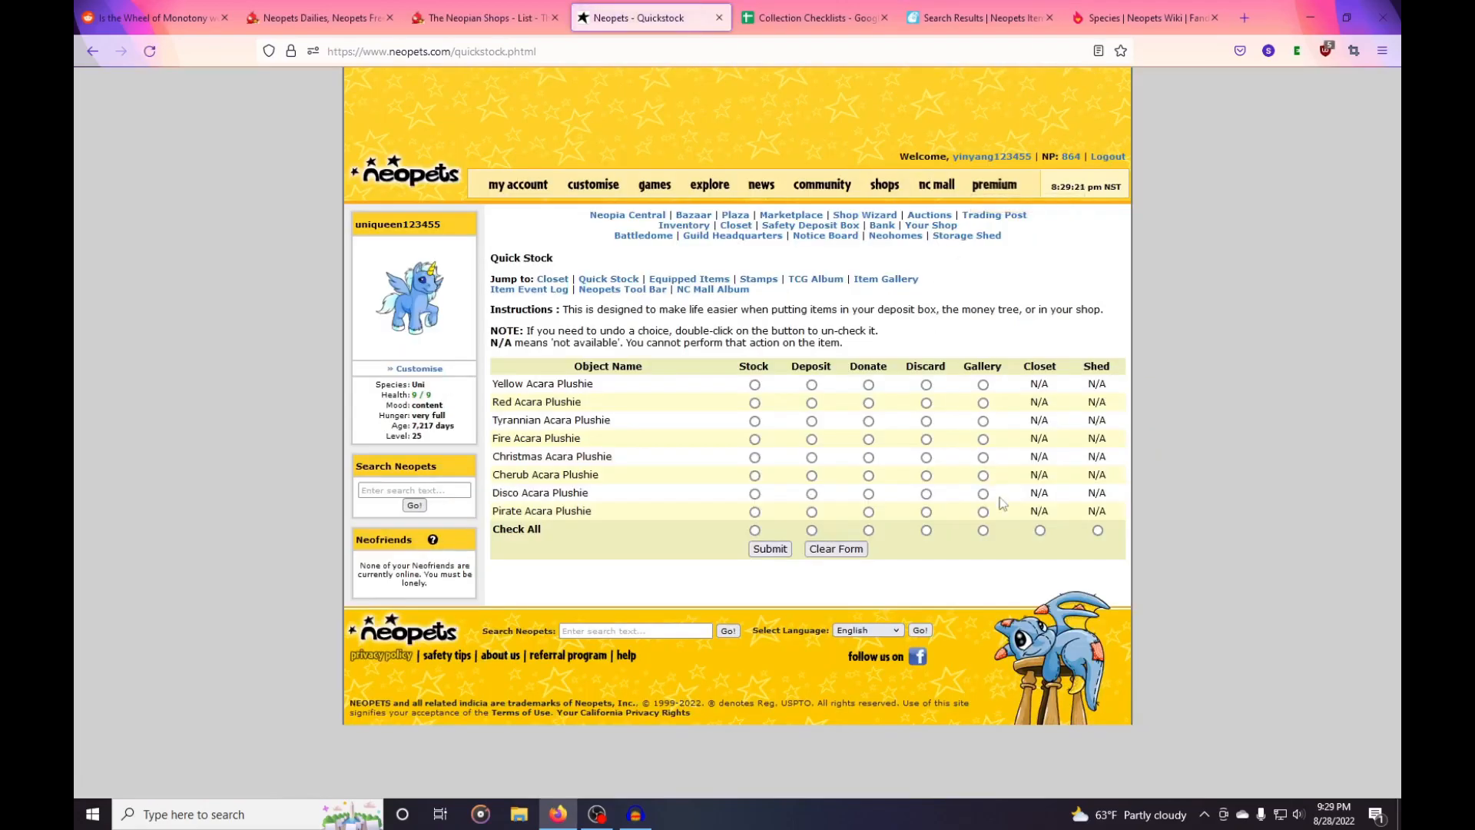
click(983, 530)
click(774, 550)
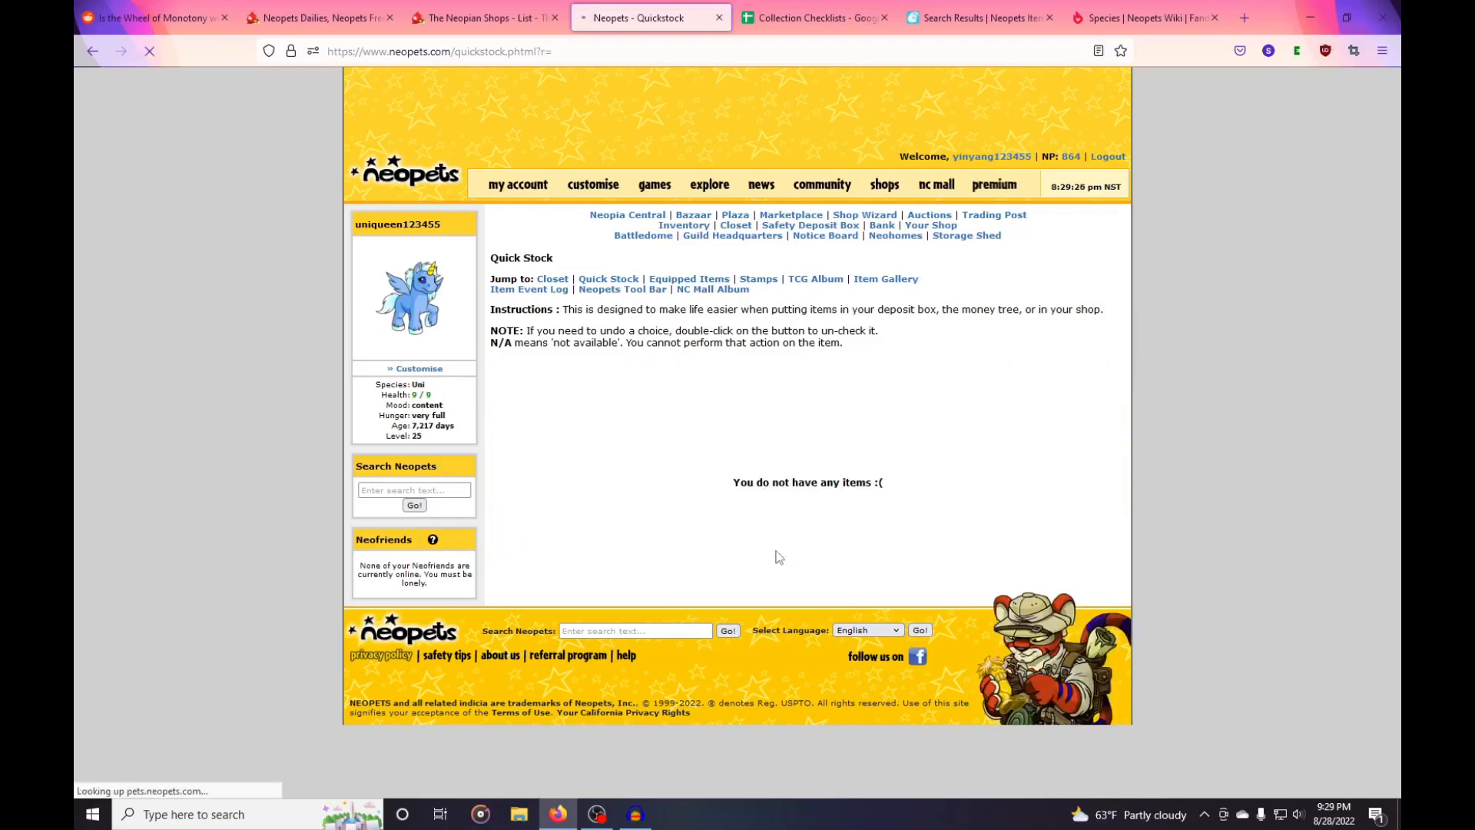
Open the Item Gallery in its own browser tab and review the Plushie Paradise page down to its plushies.
click(889, 281)
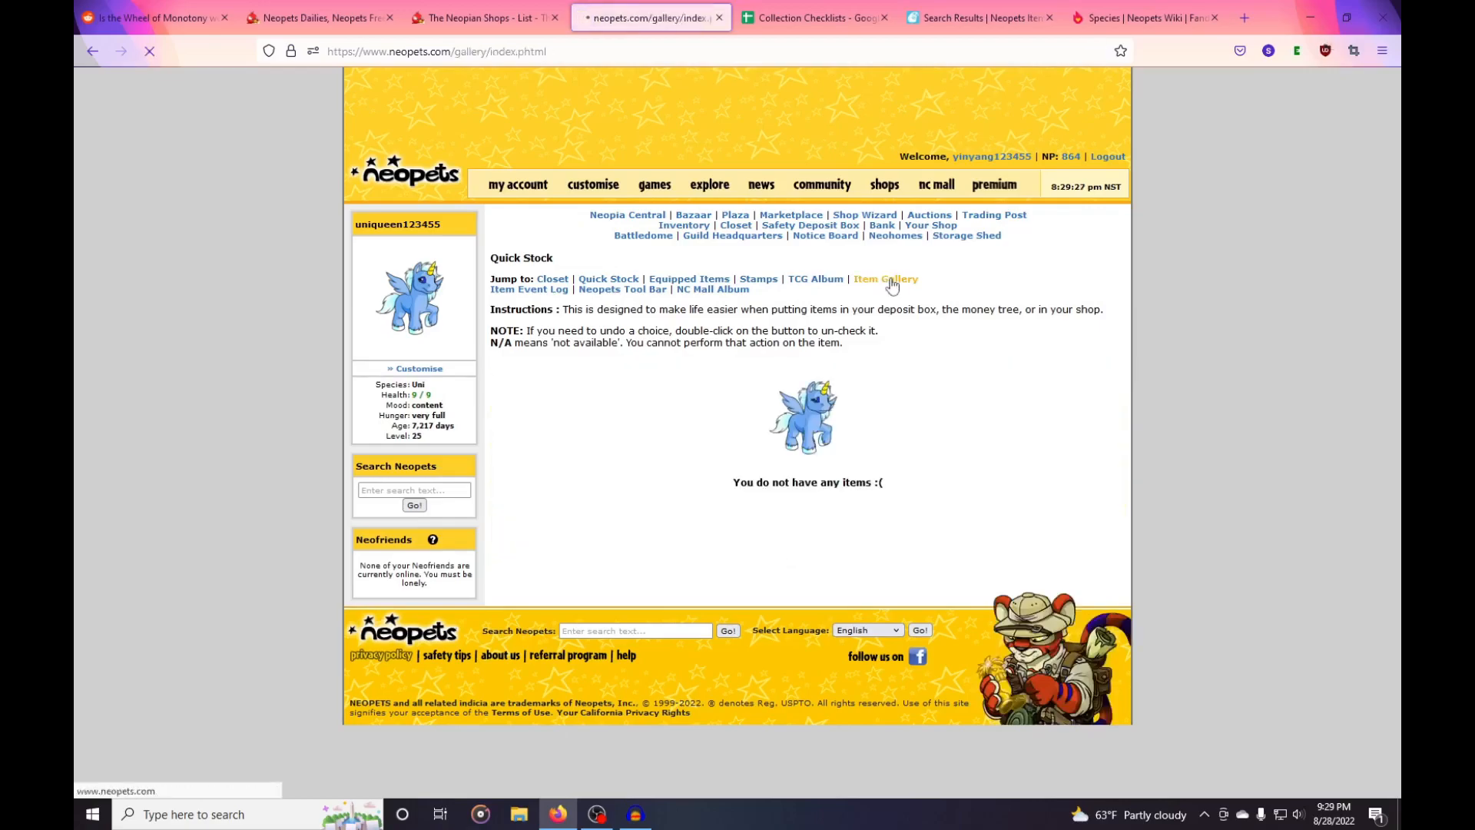
click(98, 48)
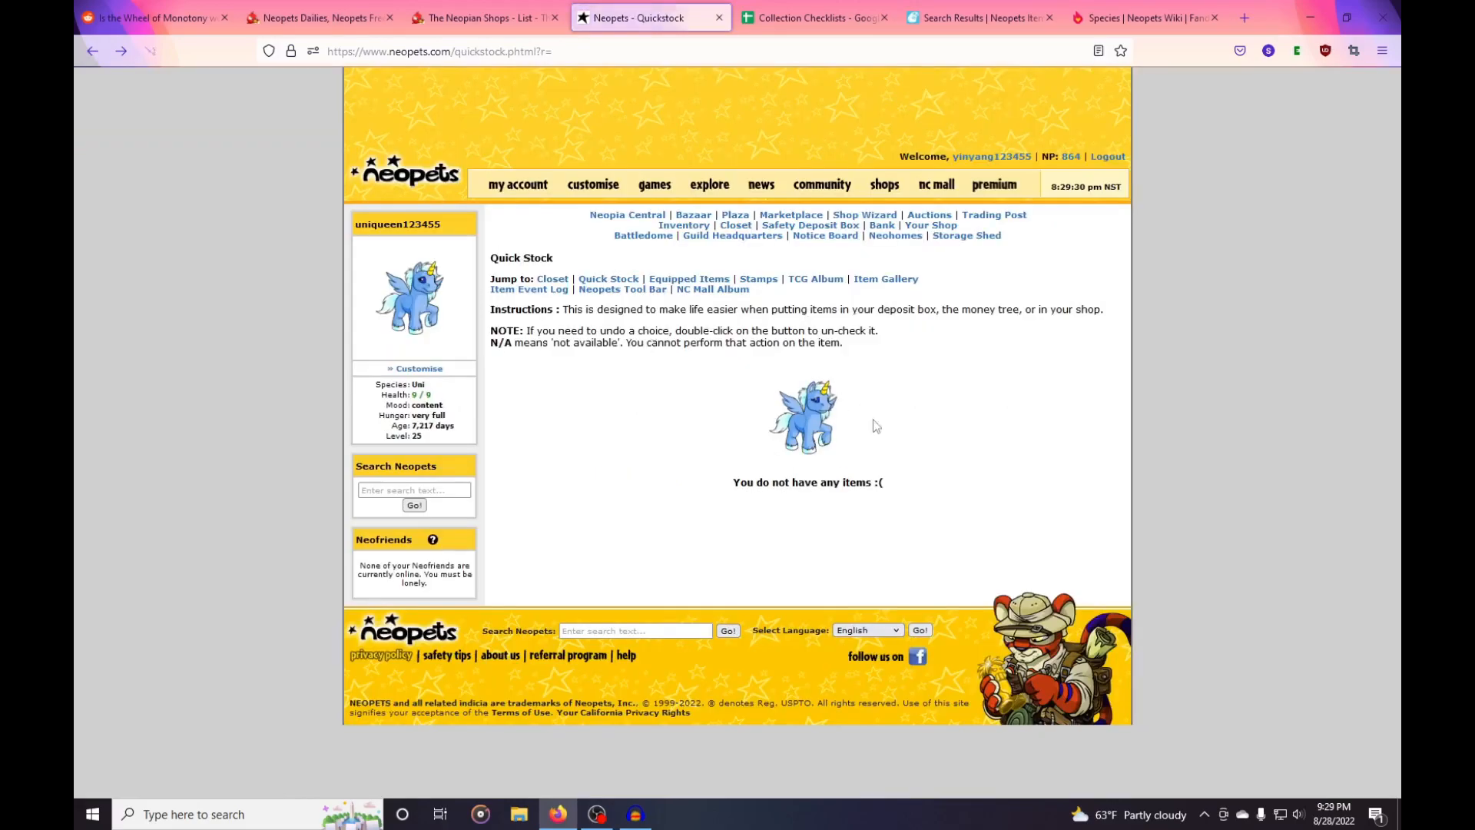
right_click(891, 282)
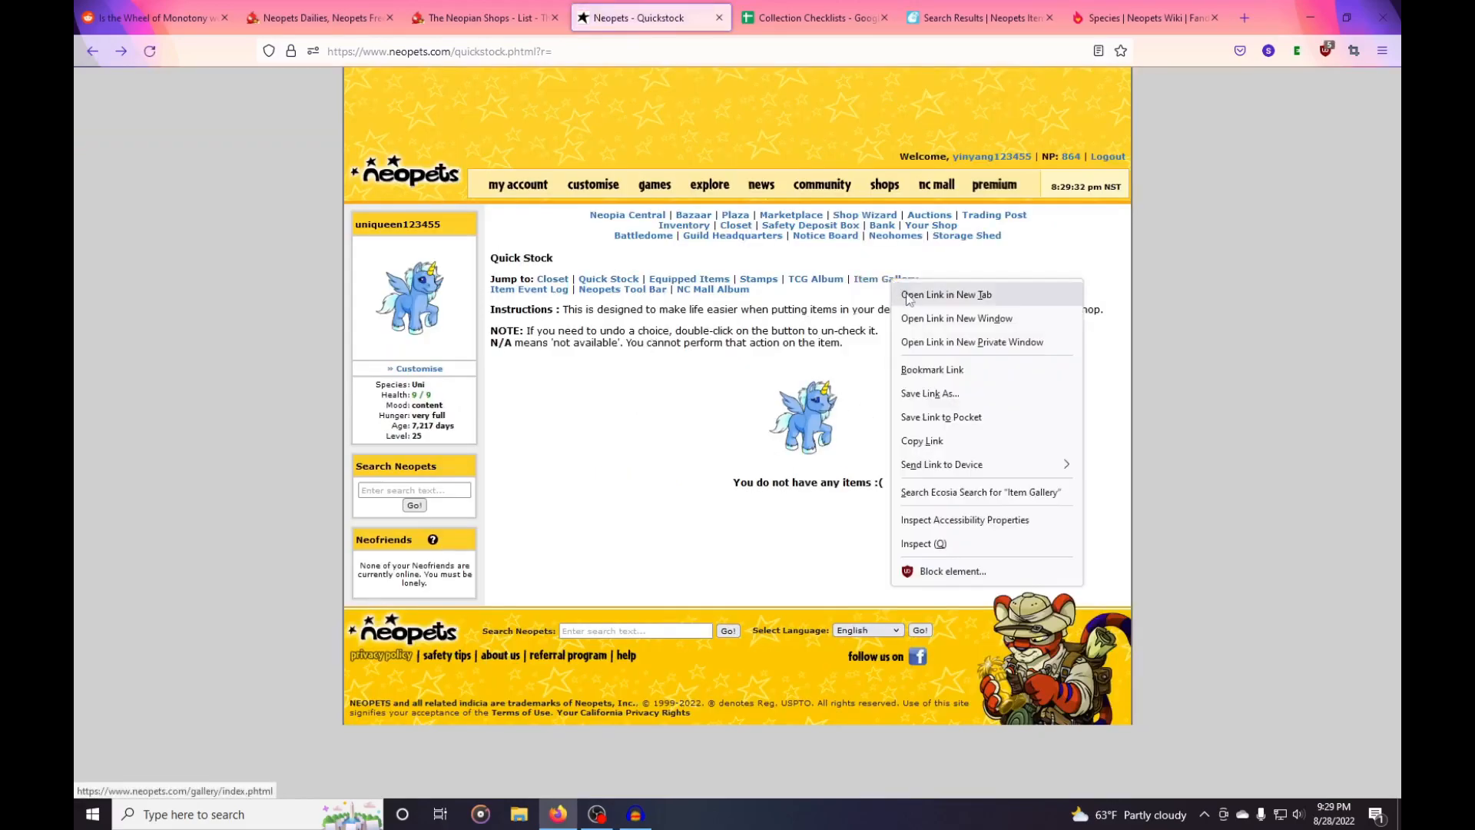
click(945, 295)
key(ctrl+Tab)
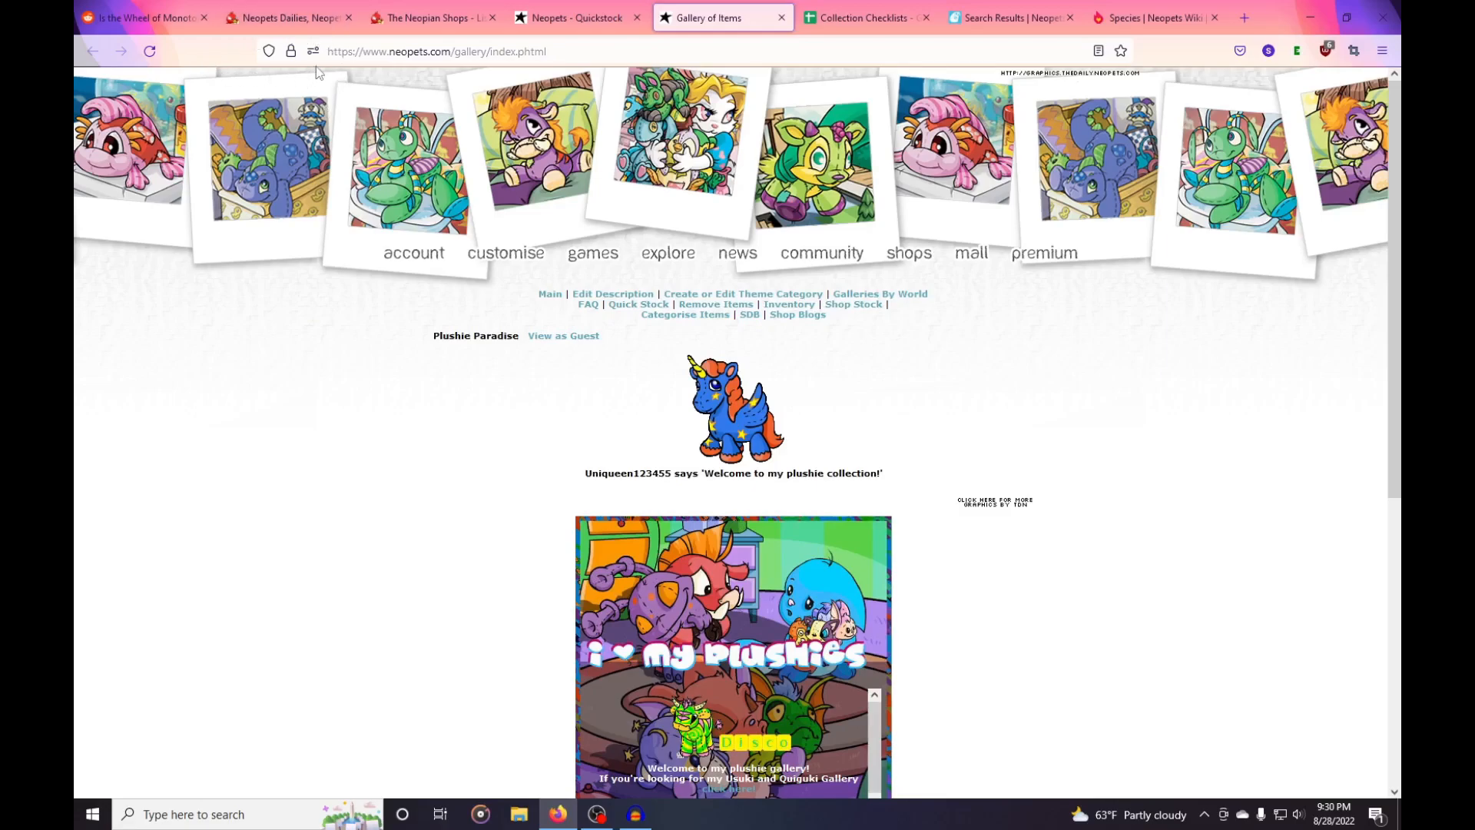
scroll(1086, 562, down, 3)
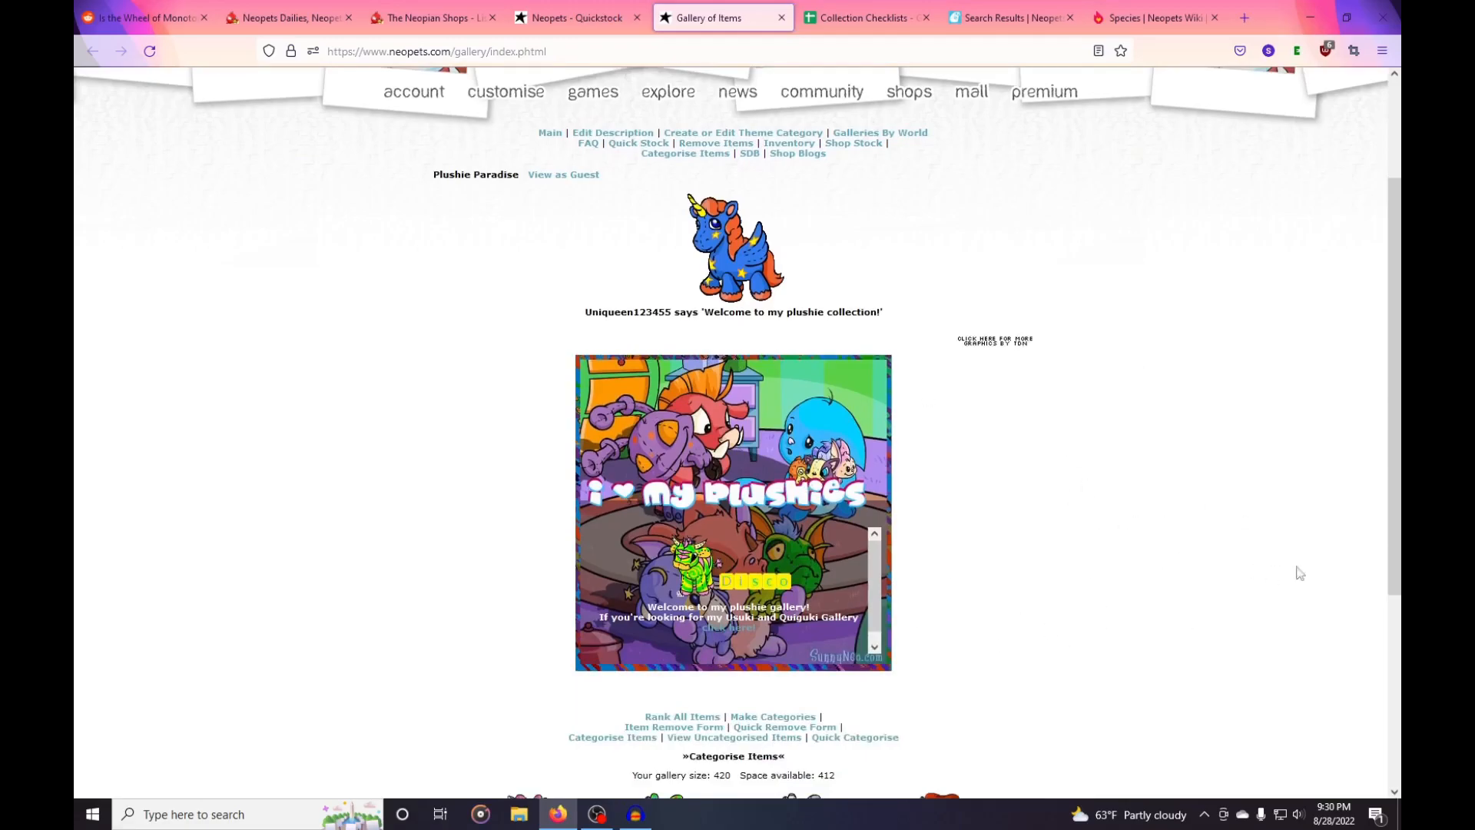
scroll(1327, 577, up, 3)
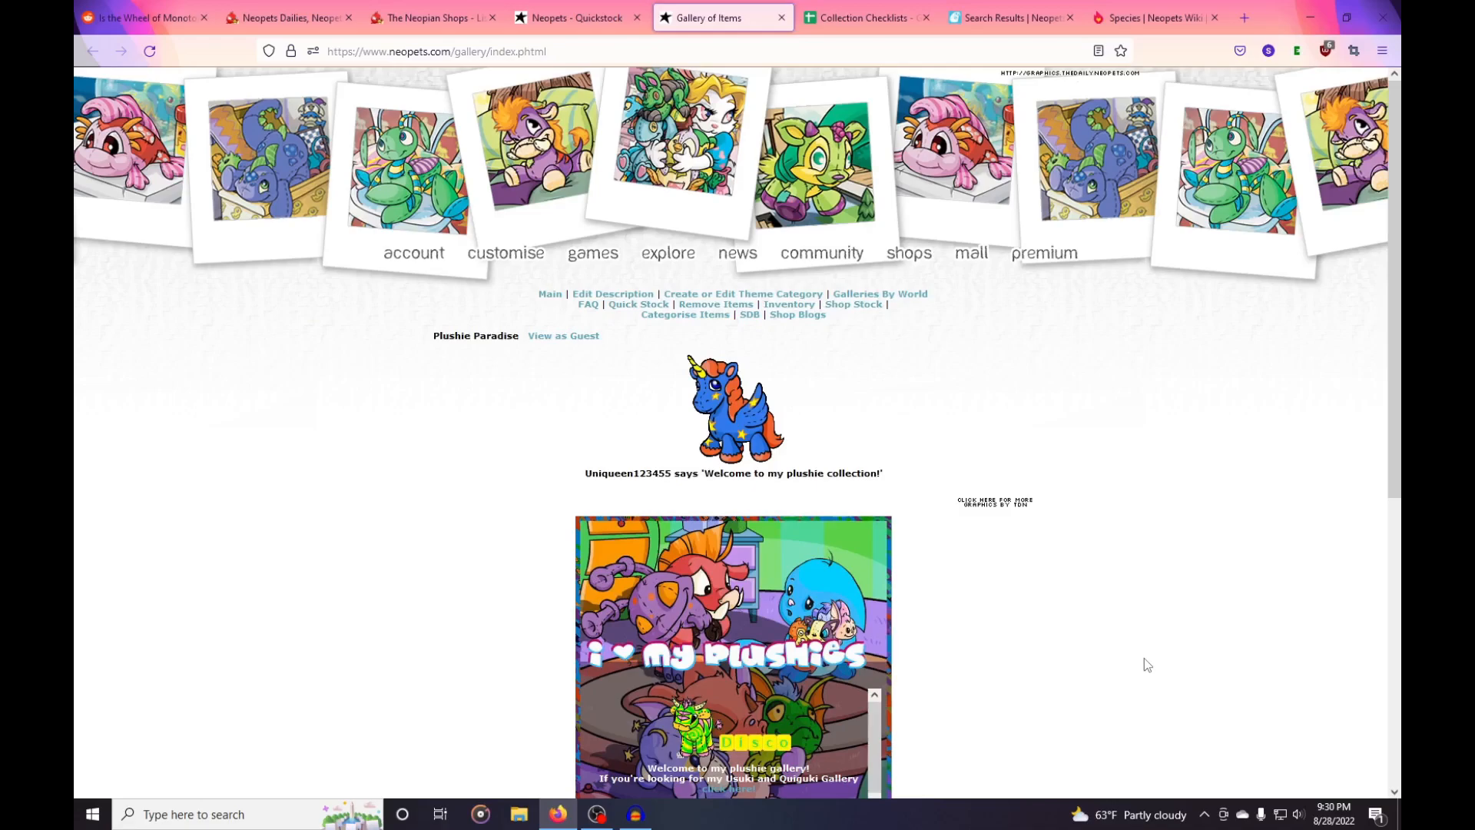
scroll(1031, 665, down, 5)
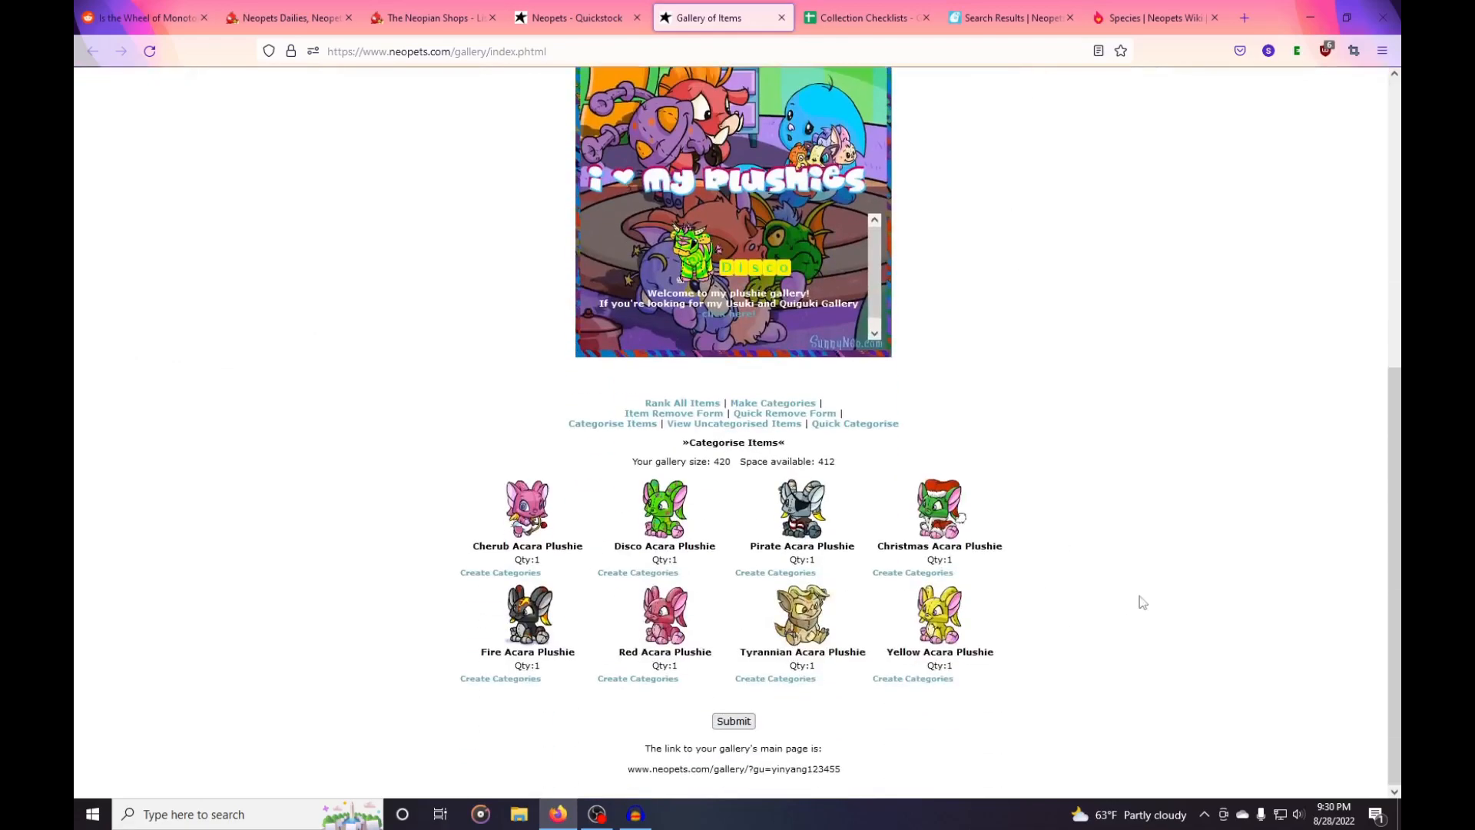
Open the gallery's Rank All Items form and rank the Cherub Acara Plushie 1, Christmas 2 and Disco 3.
click(677, 407)
scroll(1039, 466, down, 7)
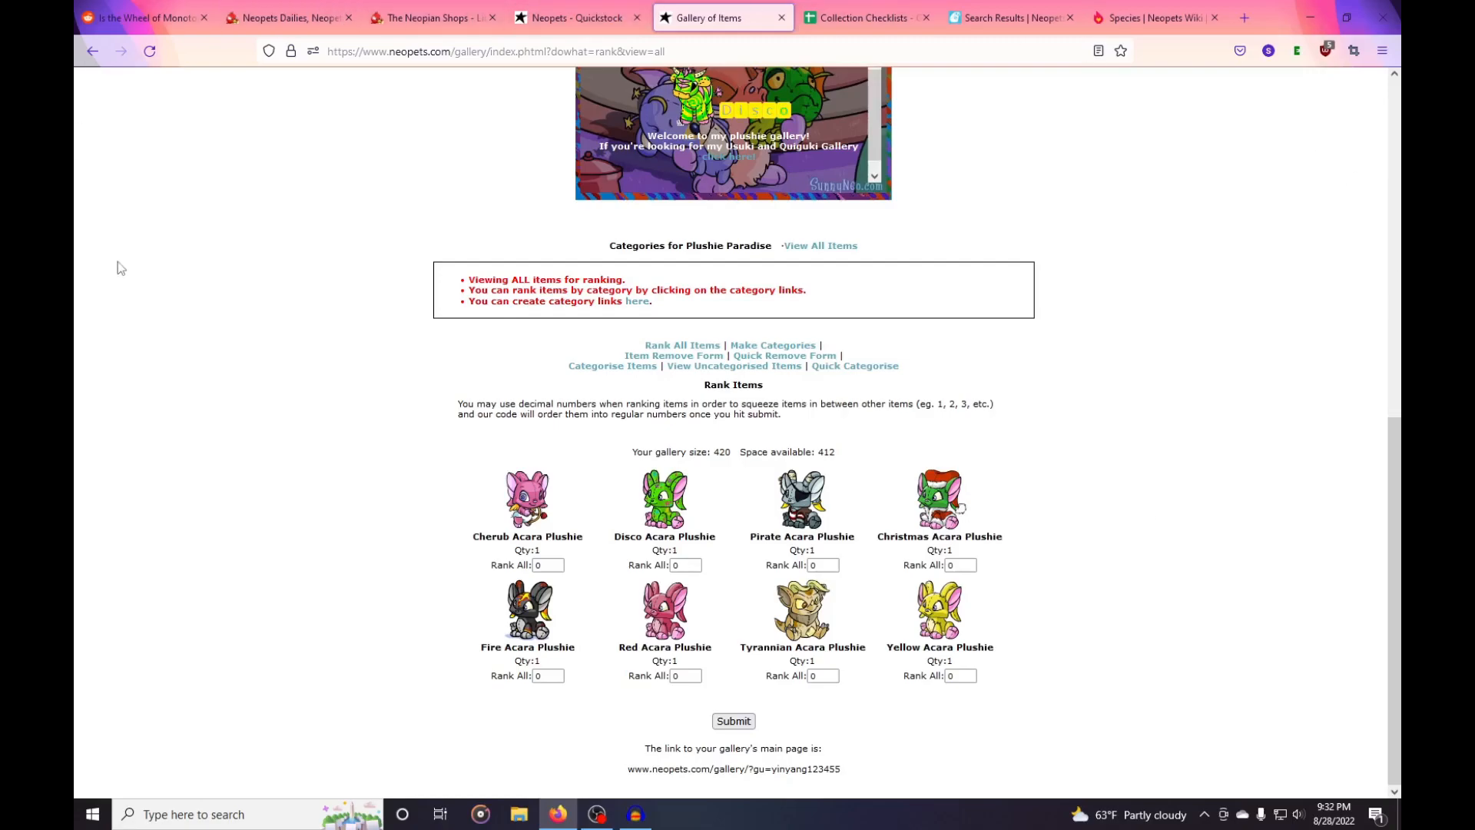
double_click(547, 564)
text(1)
double_click(961, 565)
text(2)
double_click(694, 565)
text(3)
Rank the Fire Acara Plushie 4, the Pirate Acara Plushie 5 and the Red Acara Plushie 6.
click(549, 675)
mouse_move(547, 674)
mouse_down()
mouse_move(531, 676)
mouse_move(544, 690)
mouse_up()
text(4)
drag(824, 566, 799, 564)
text(5)
drag(694, 673, 635, 670)
text(6)
Rank the Tyrannian Acara Plushie 6.5 and the Yellow Acara Plushie 7, and submit the ranking.
click(785, 673)
text(6.5)
click(961, 676)
text(7)
click(1087, 696)
click(739, 722)
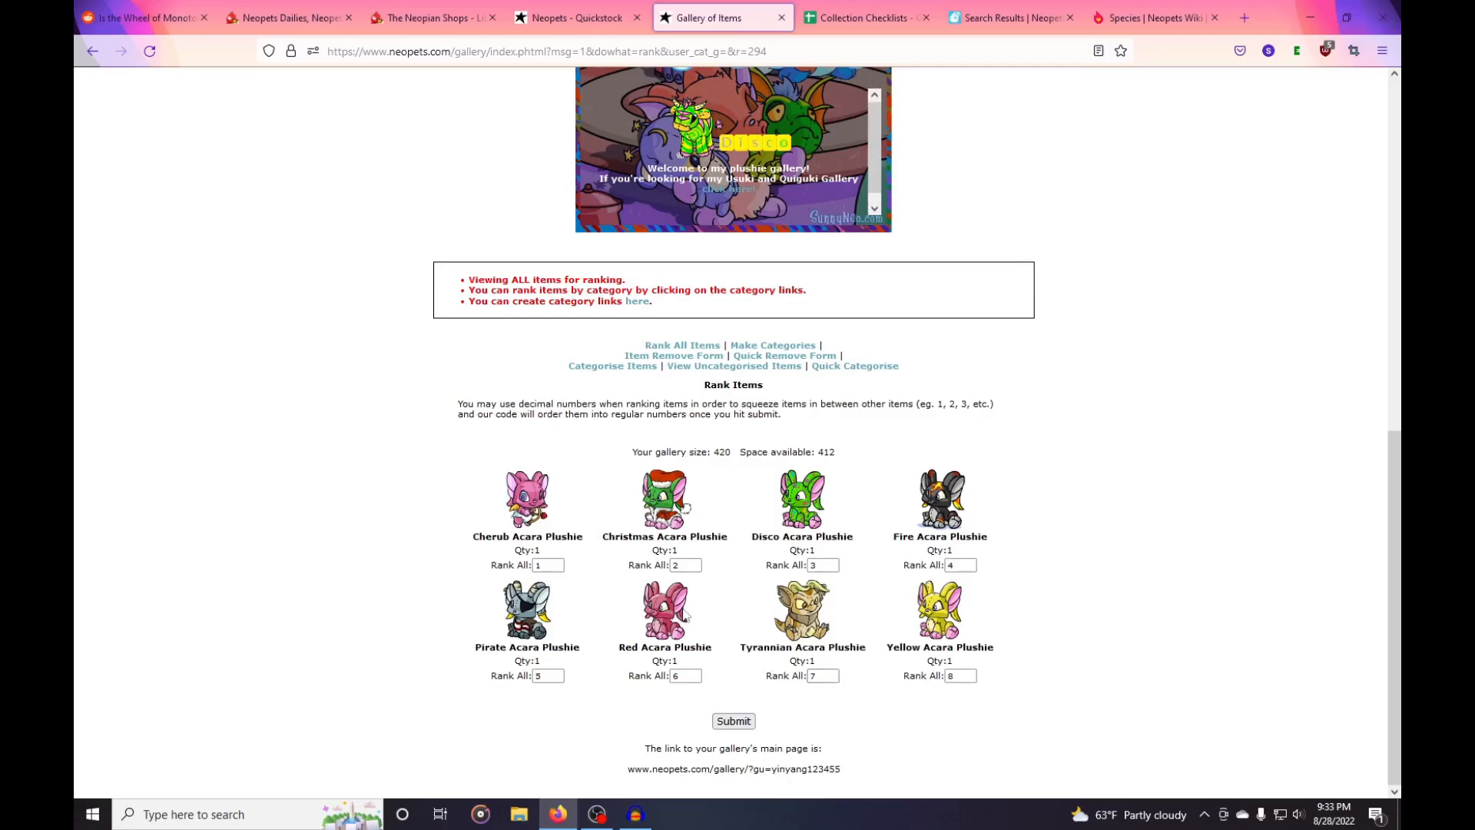
Review the ranked Acara plushies, check the Neopets Wiki species list and return to the Quick Stock page.
mouse_move(686, 615)
scroll(1187, 607, up, 8)
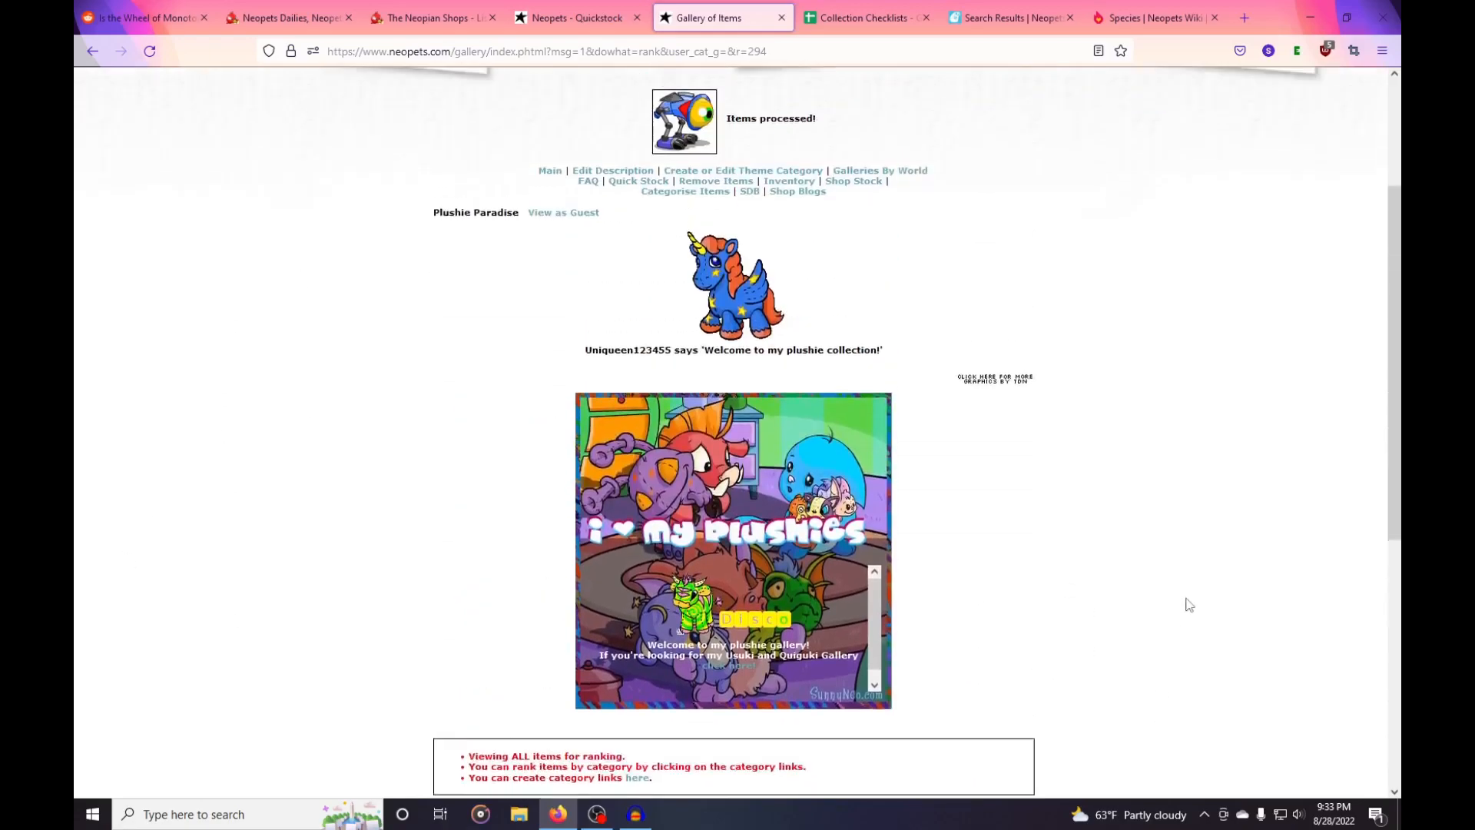
scroll(1189, 605, down, 8)
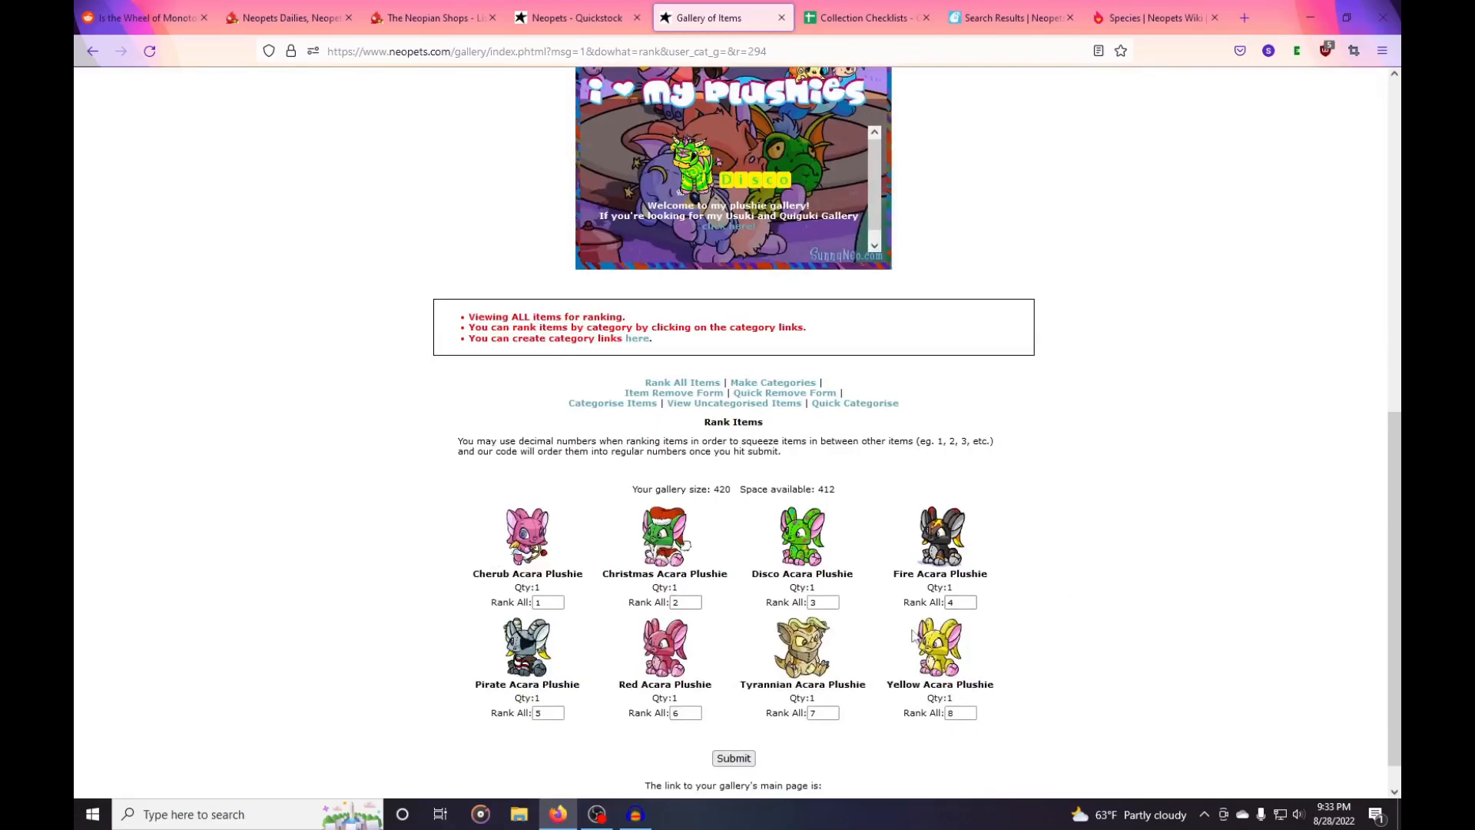
scroll(937, 641, up, 7)
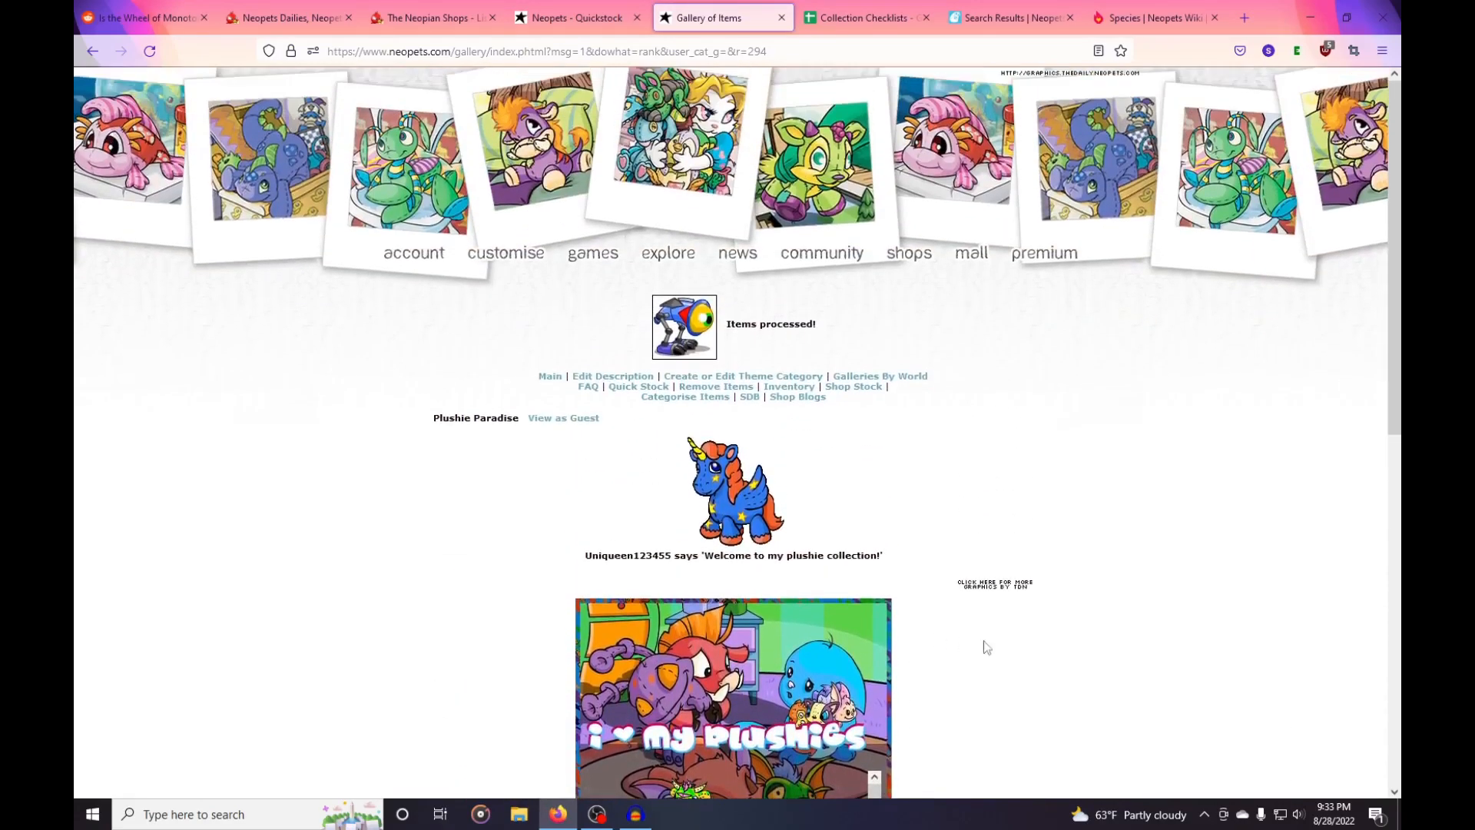
click(1137, 18)
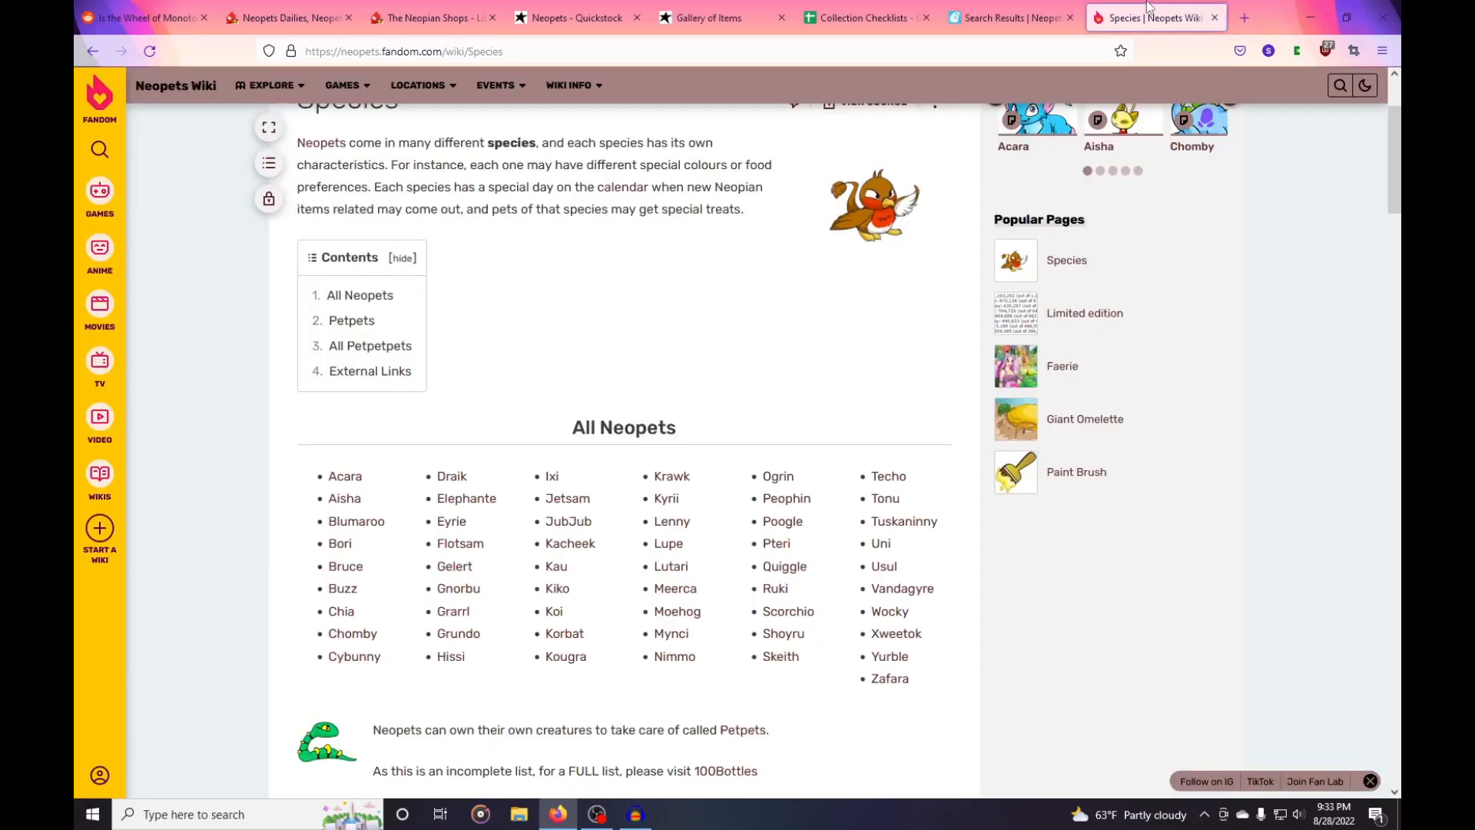
click(569, 7)
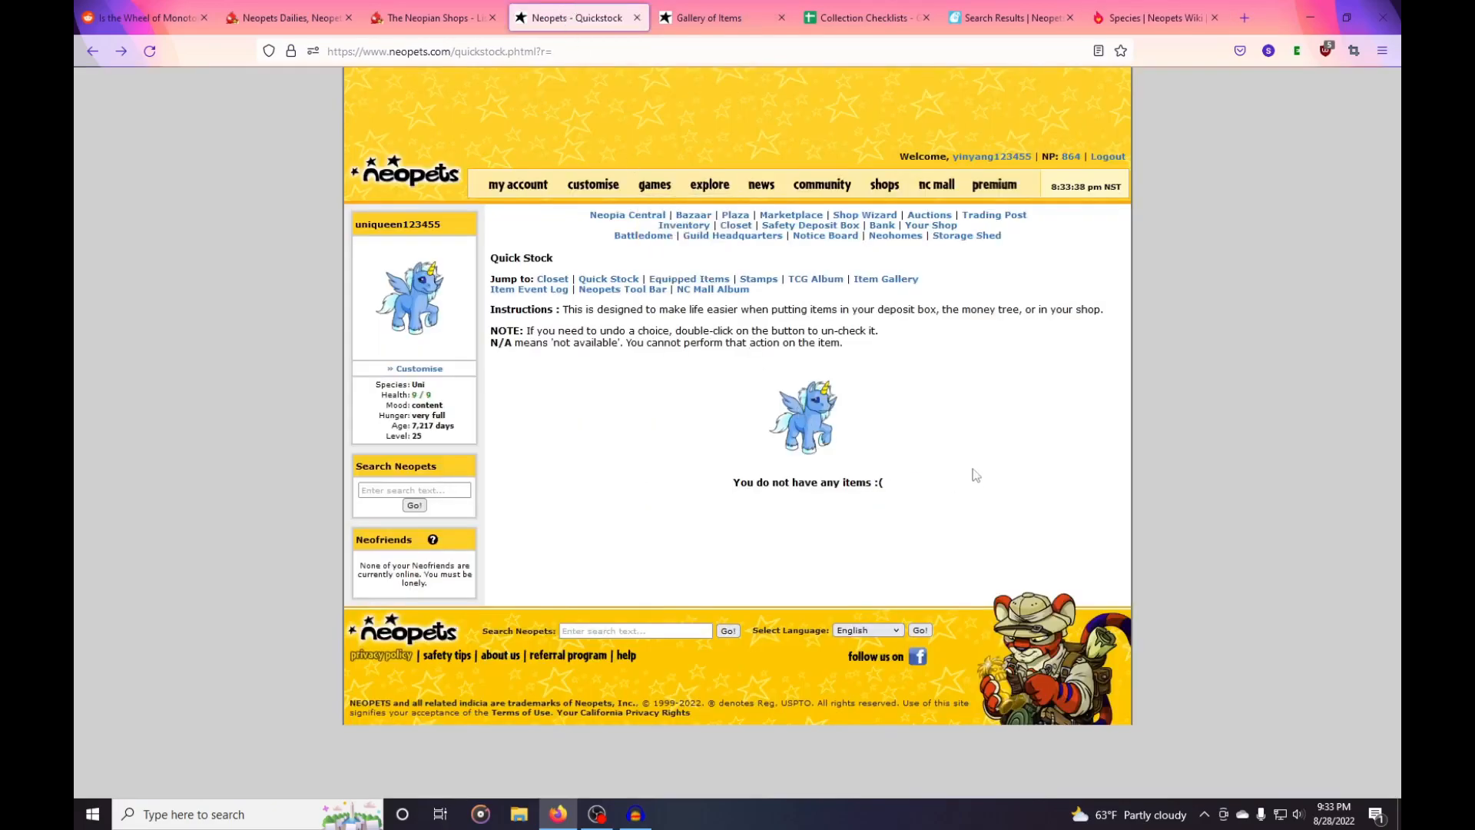
In the gallery's ranking form, rank the Blue Aisha Plushie 9, the Ghost Aisha Plushie 10 and the Green Aisha Plushie 11.
key(ctrl+Tab)
scroll(1192, 579, down, 5)
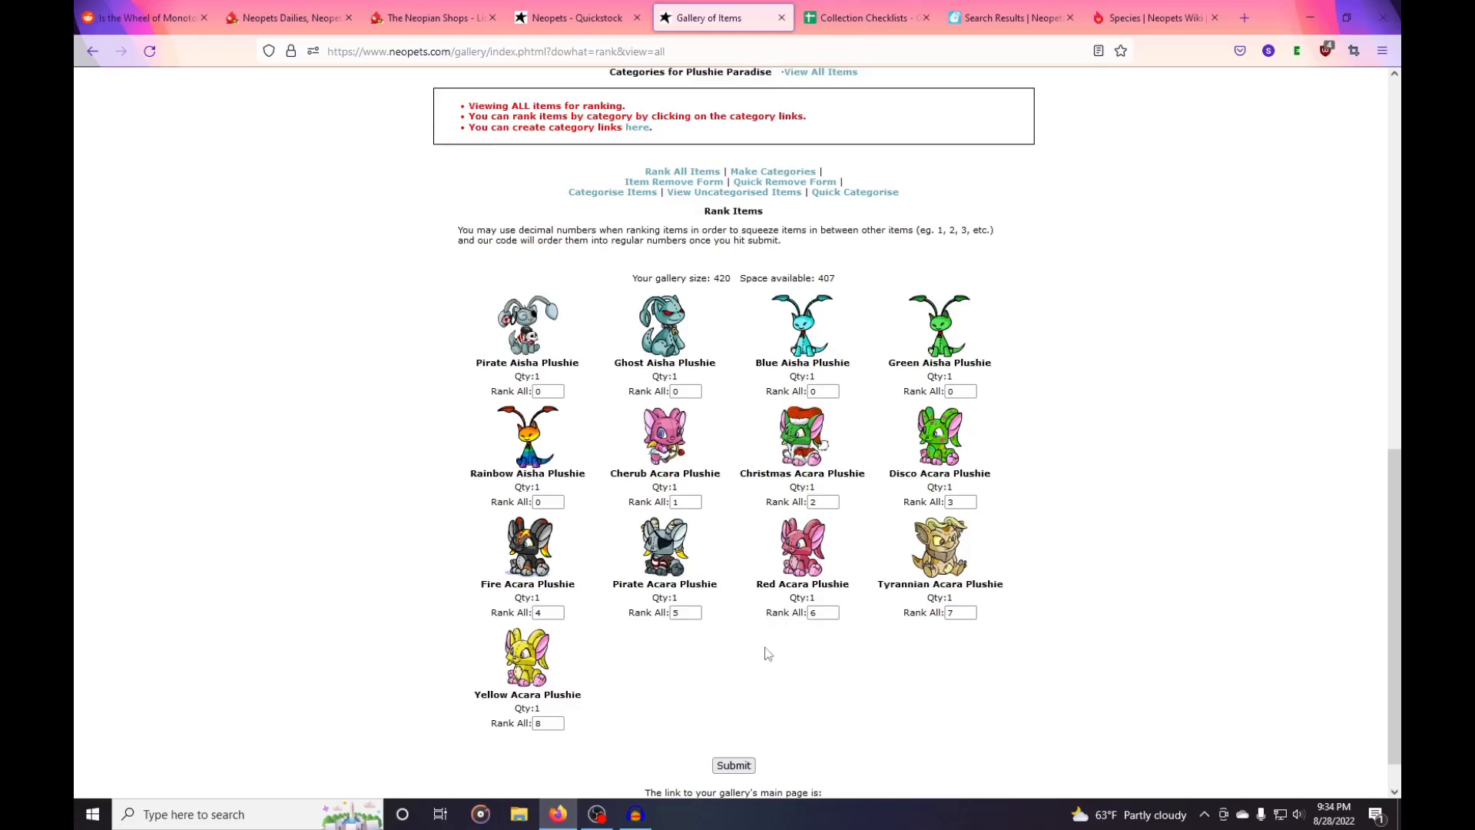
double_click(825, 391)
text(9)
double_click(678, 392)
text(10)
double_click(960, 392)
text(11)
Rank the Pirate Aisha Plushie 12 and the Rainbow Aisha Plushie 13, and submit the ranking.
double_click(547, 391)
text(12)
double_click(548, 501)
text(13)
click(736, 766)
scroll(1031, 592, down, 5)
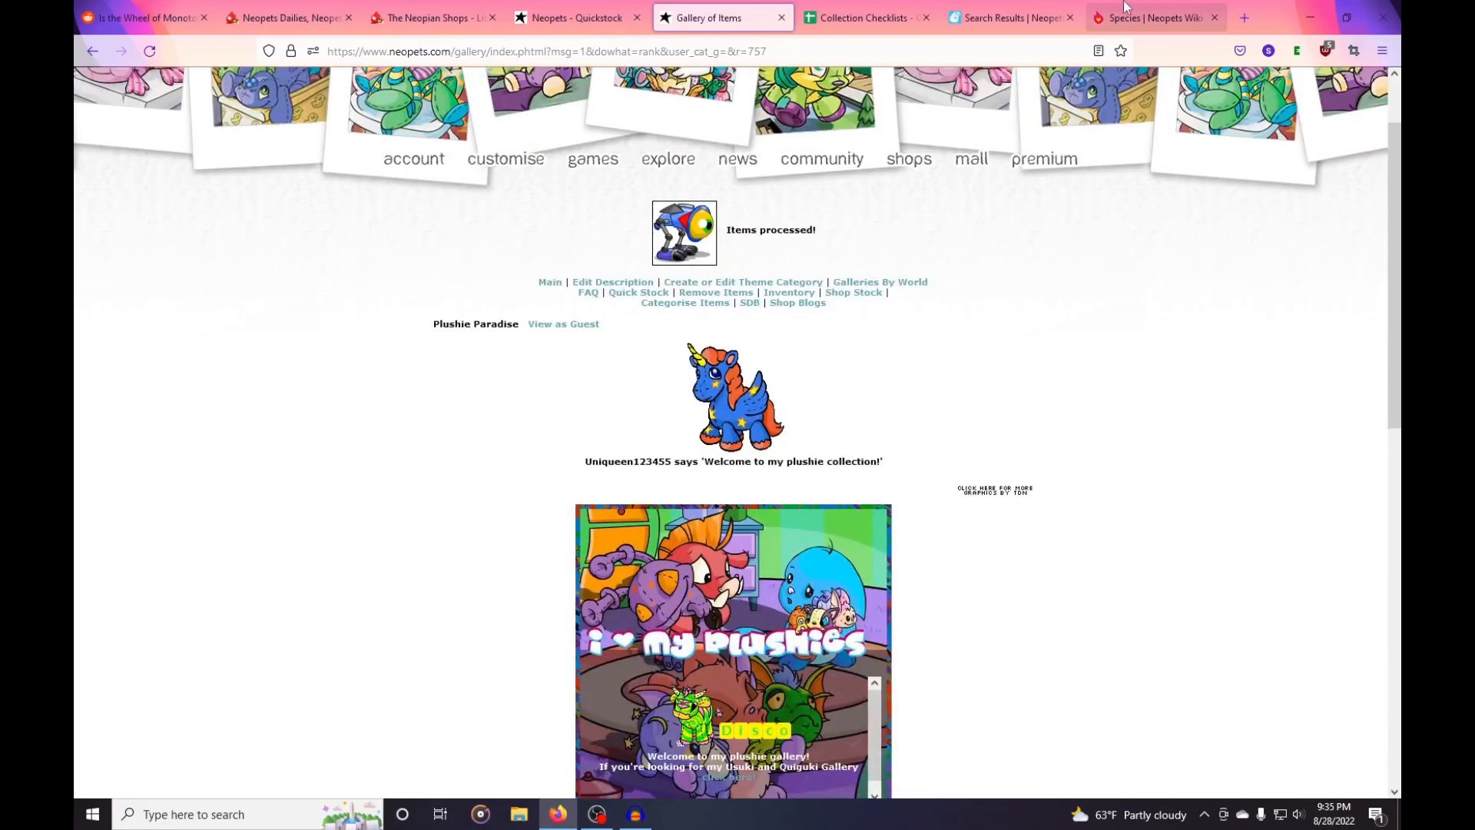
Check the wiki's species list, and search the Safety Deposit Box for "blumaroo".
click(1129, 15)
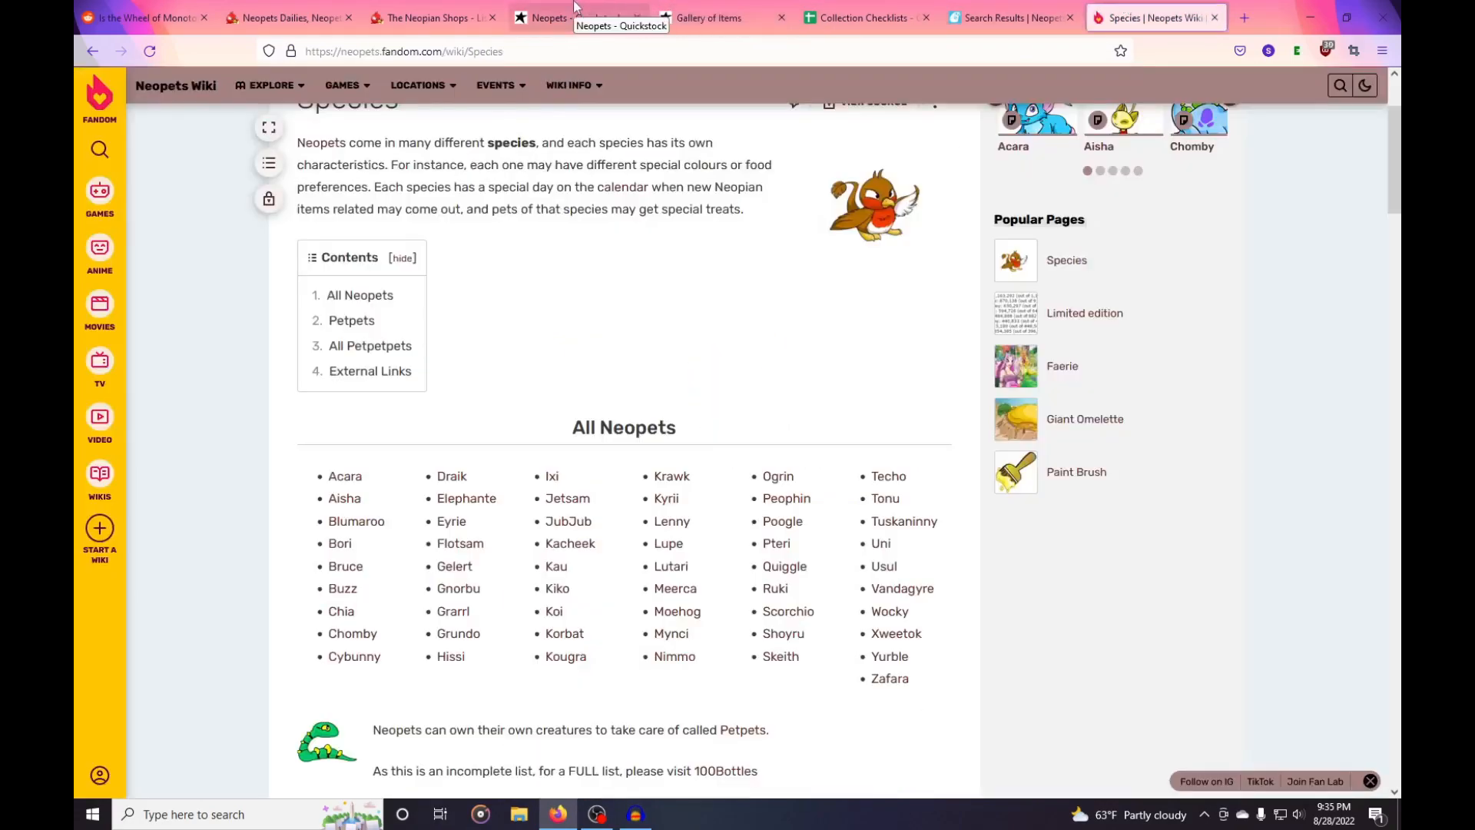
click(583, 21)
click(799, 228)
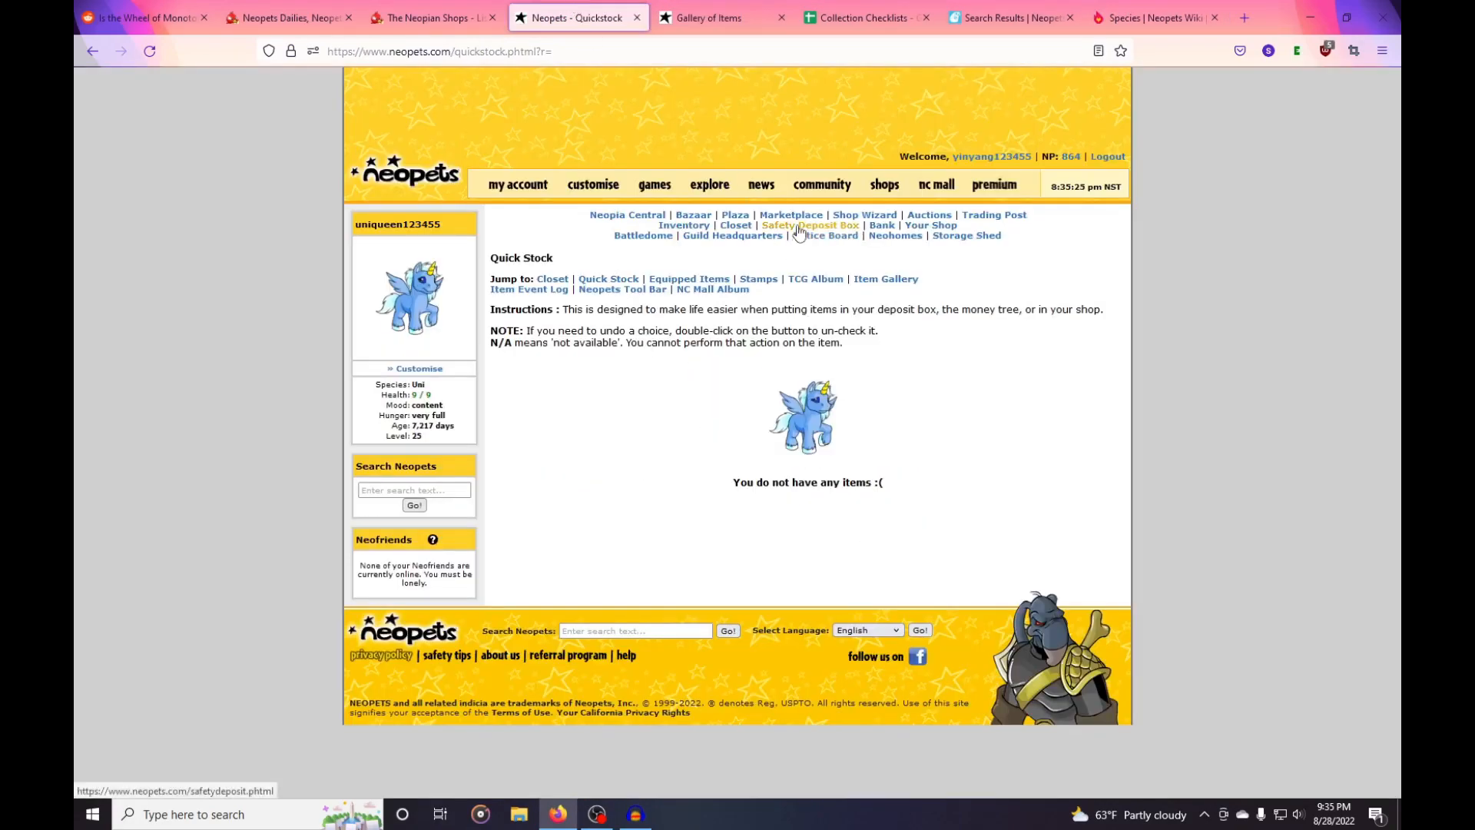
click(598, 361)
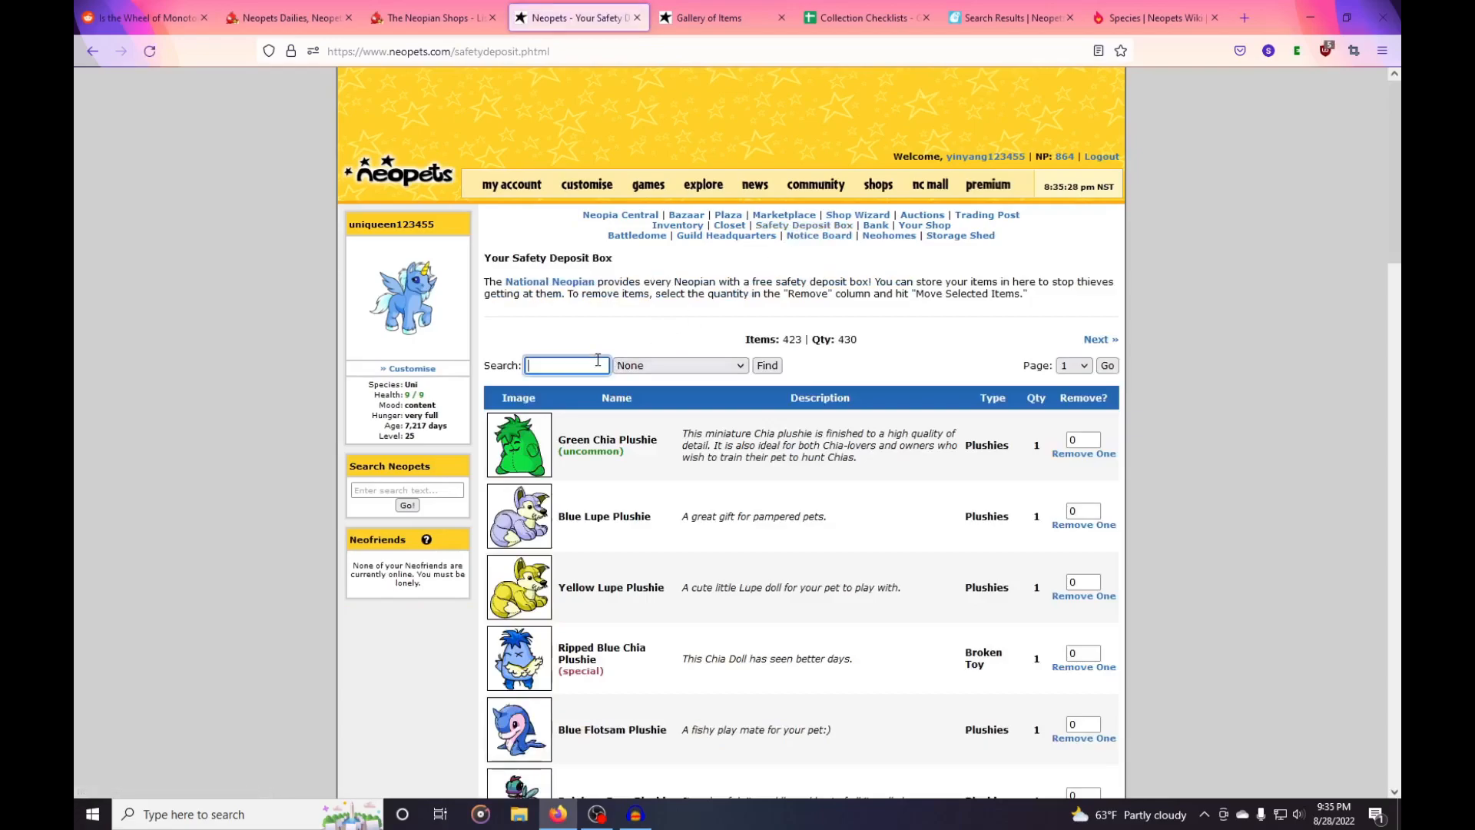
text(blum,)
key(BackSpace)
click(768, 365)
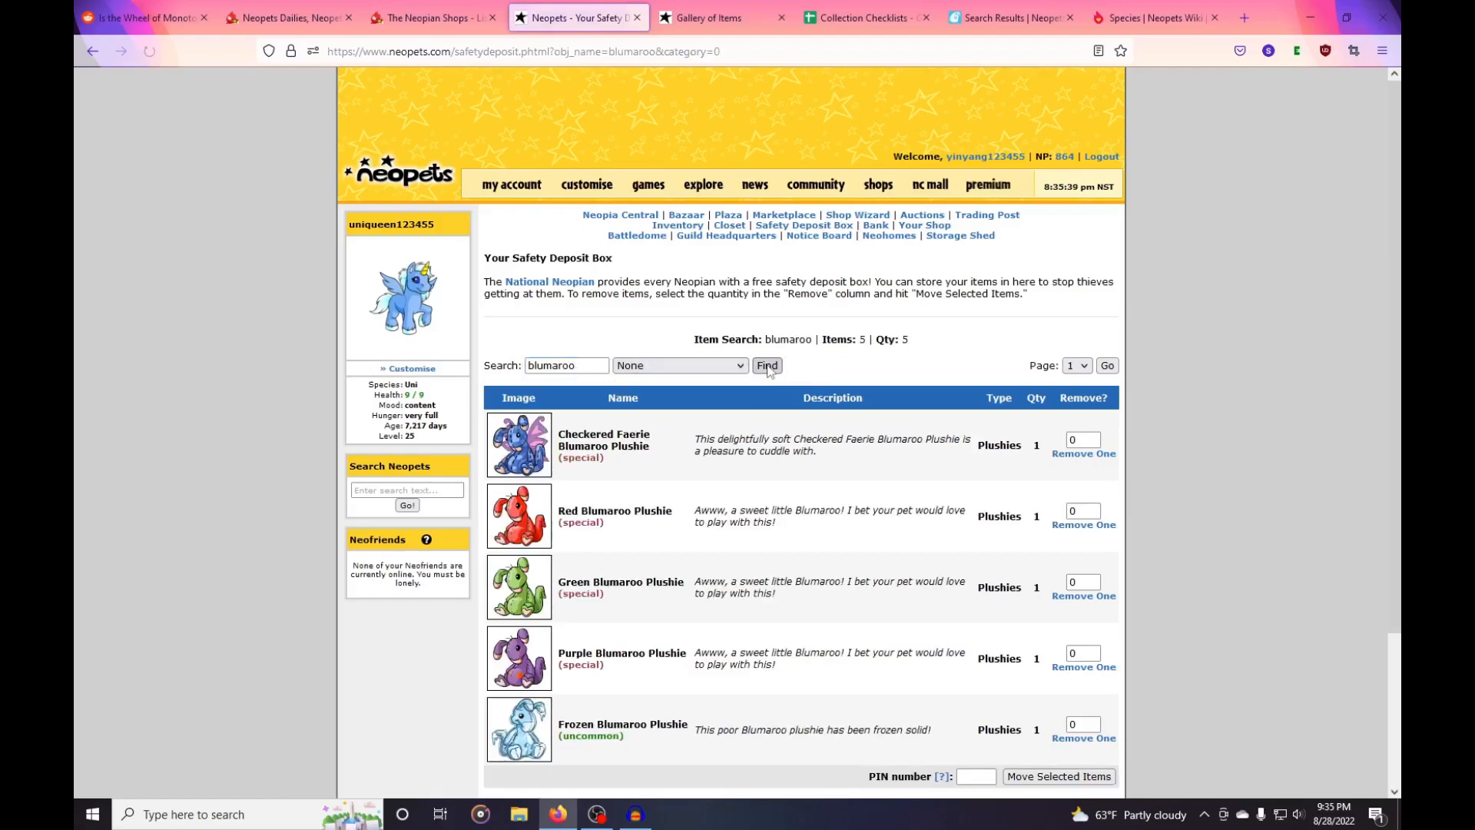
Set the removal quantity to 1 for the Checkered Faerie, Red, Green, Purple and Frozen Blumaroo Plushies.
scroll(550, 389, down, 3)
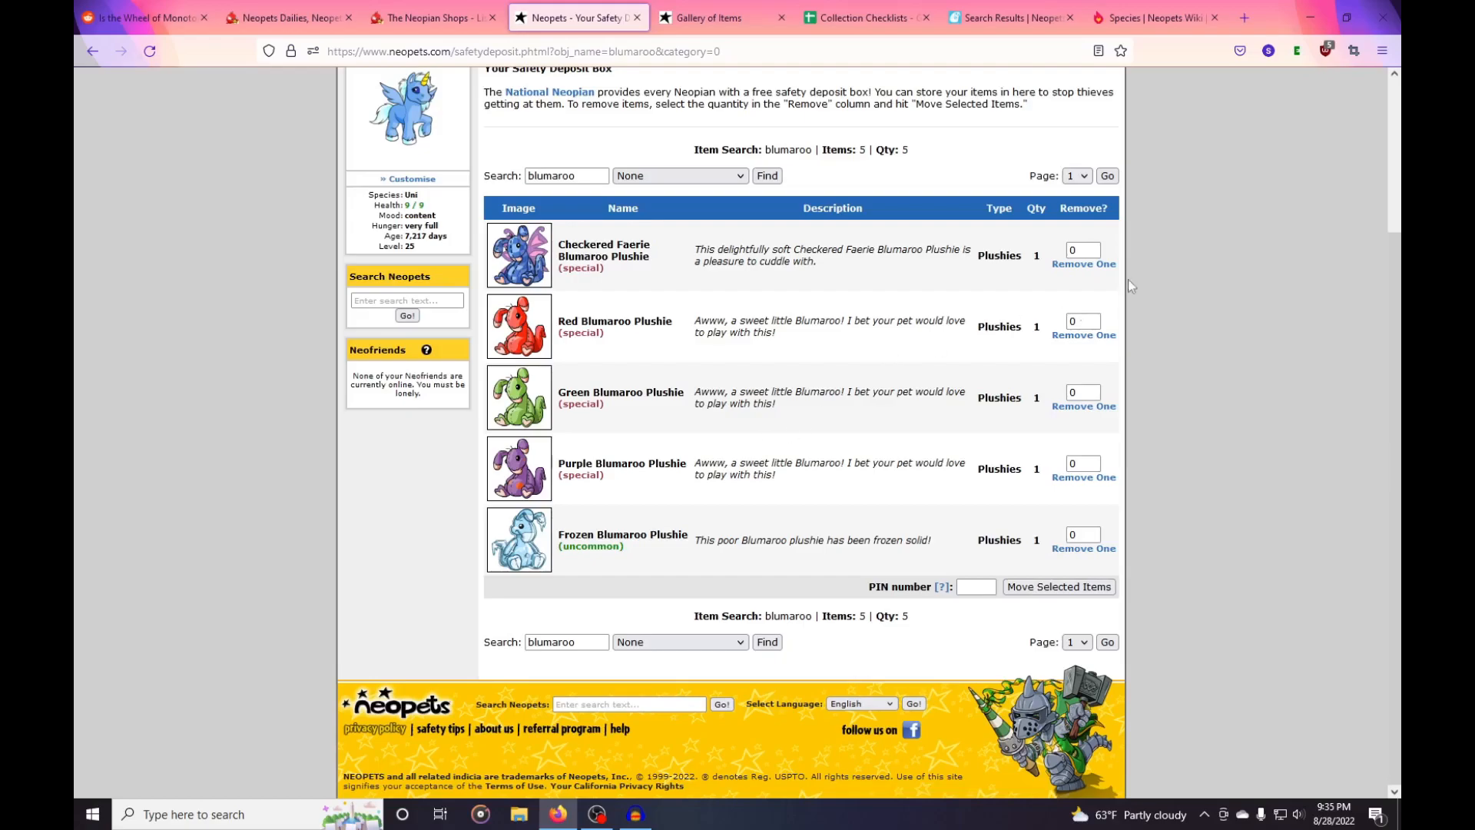
double_click(1080, 250)
text(1)
double_click(1084, 323)
text(1)
double_click(1084, 393)
text(1)
double_click(1085, 462)
text(1)
double_click(1083, 534)
text(1)
Enter the account PIN and move the selected Blumaroo plushies out of the Safety Deposit Box.
click(972, 588)
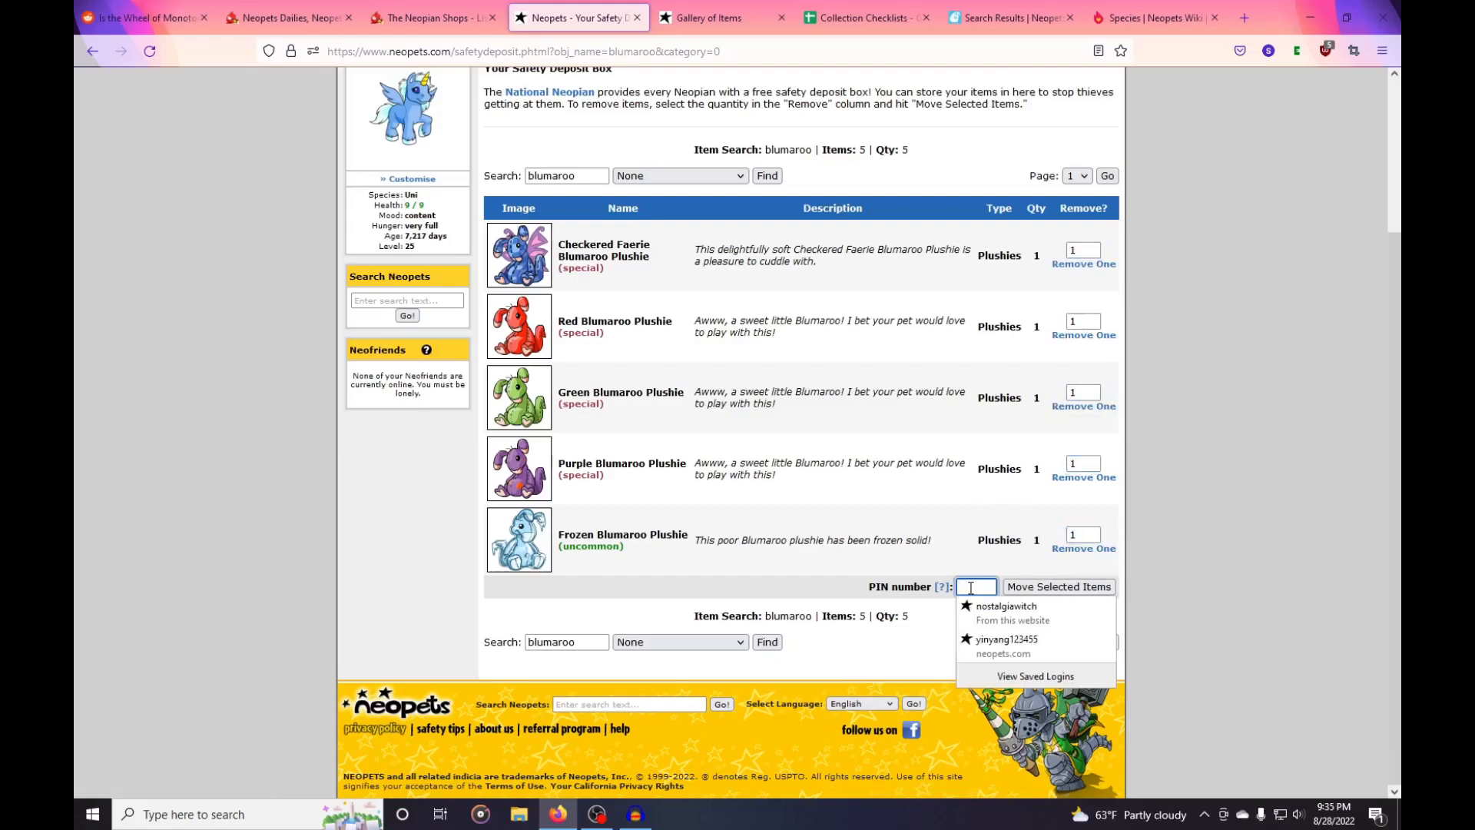
text(****)
click(1066, 593)
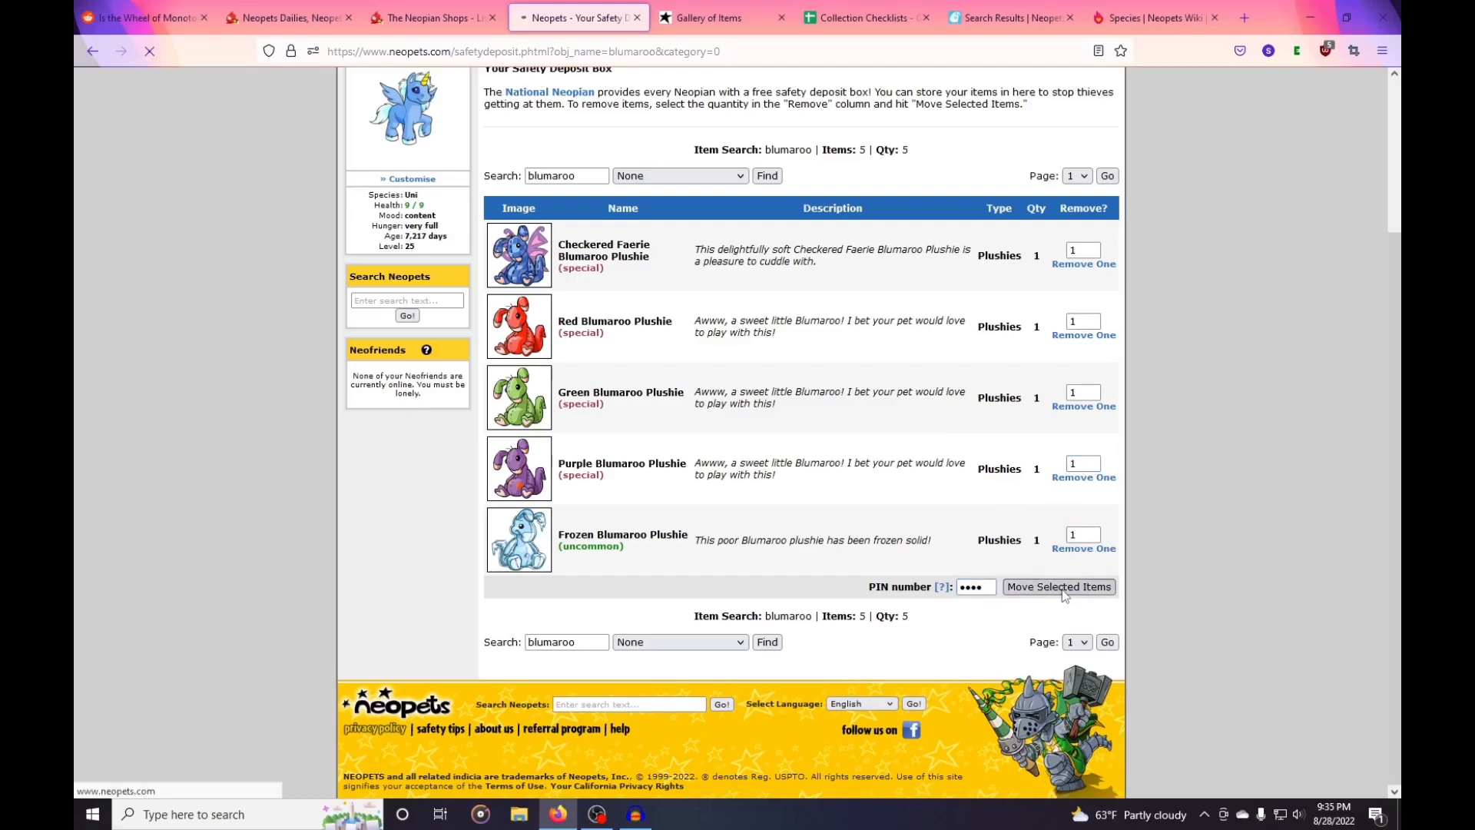
Open the inventory's Quick Stock page and send all the Blumaroo plushies to the gallery.
key(ctrl+Tab)
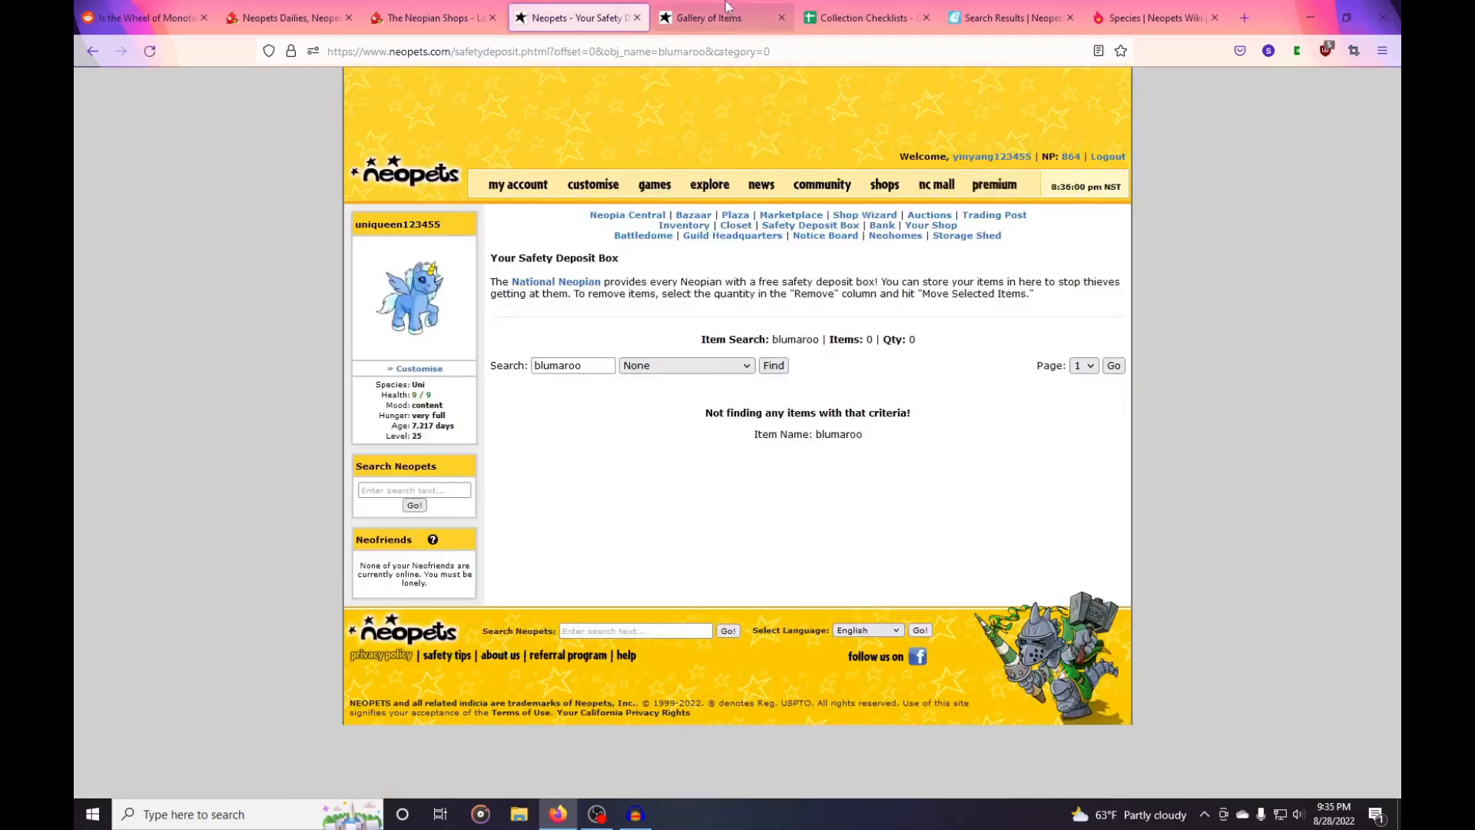
click(573, 11)
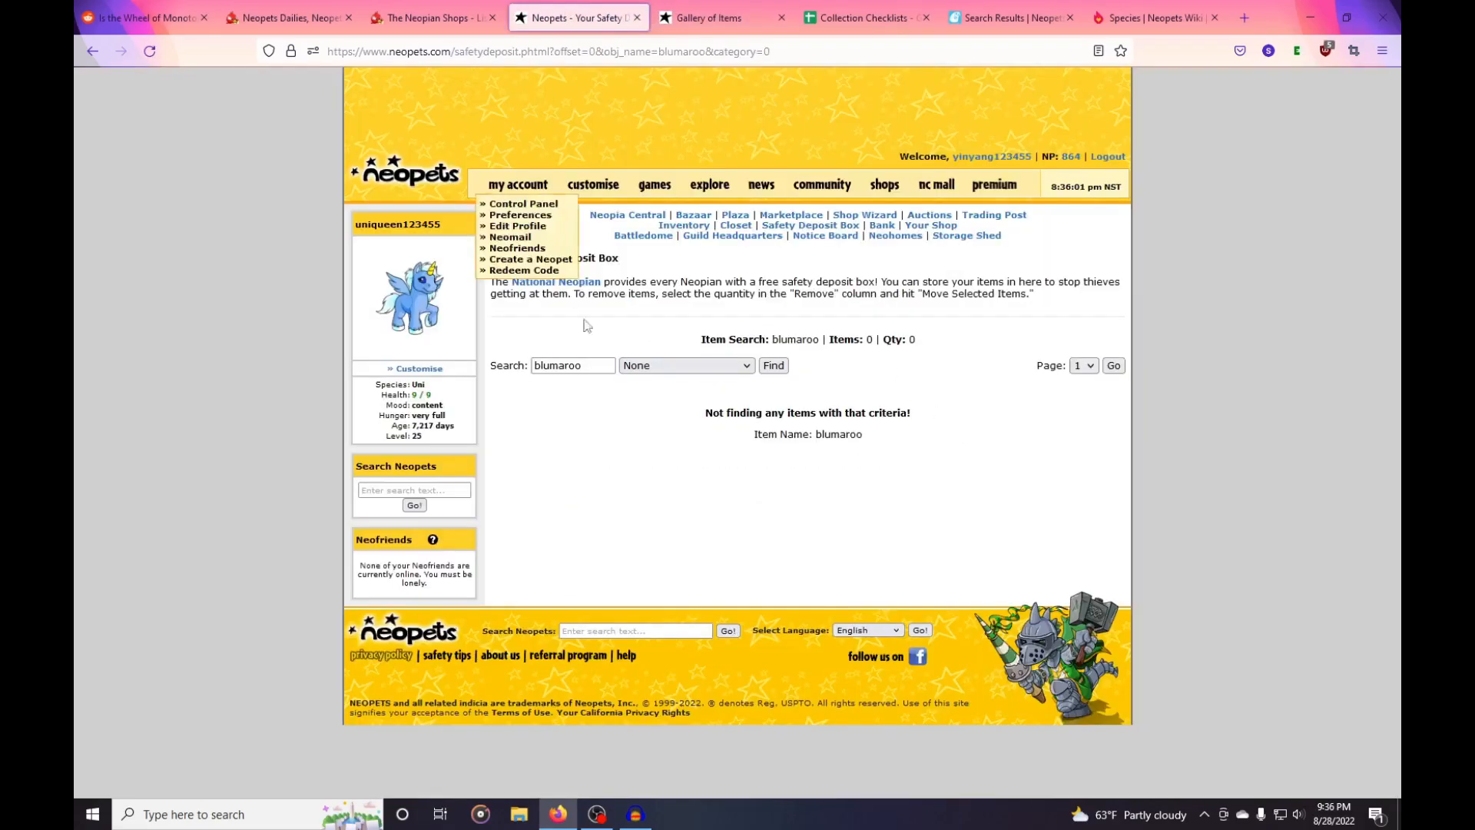
click(686, 226)
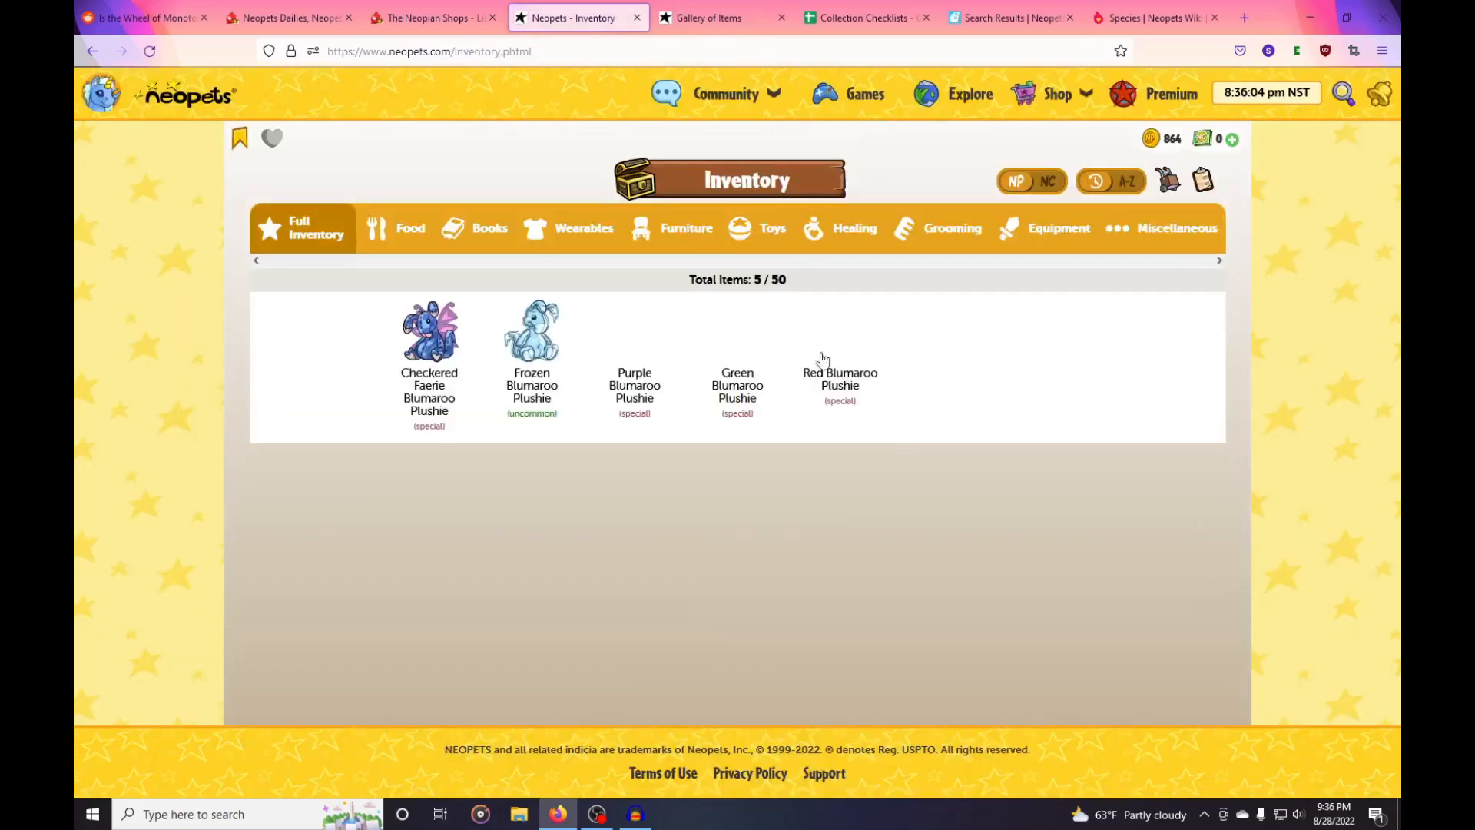
click(1167, 181)
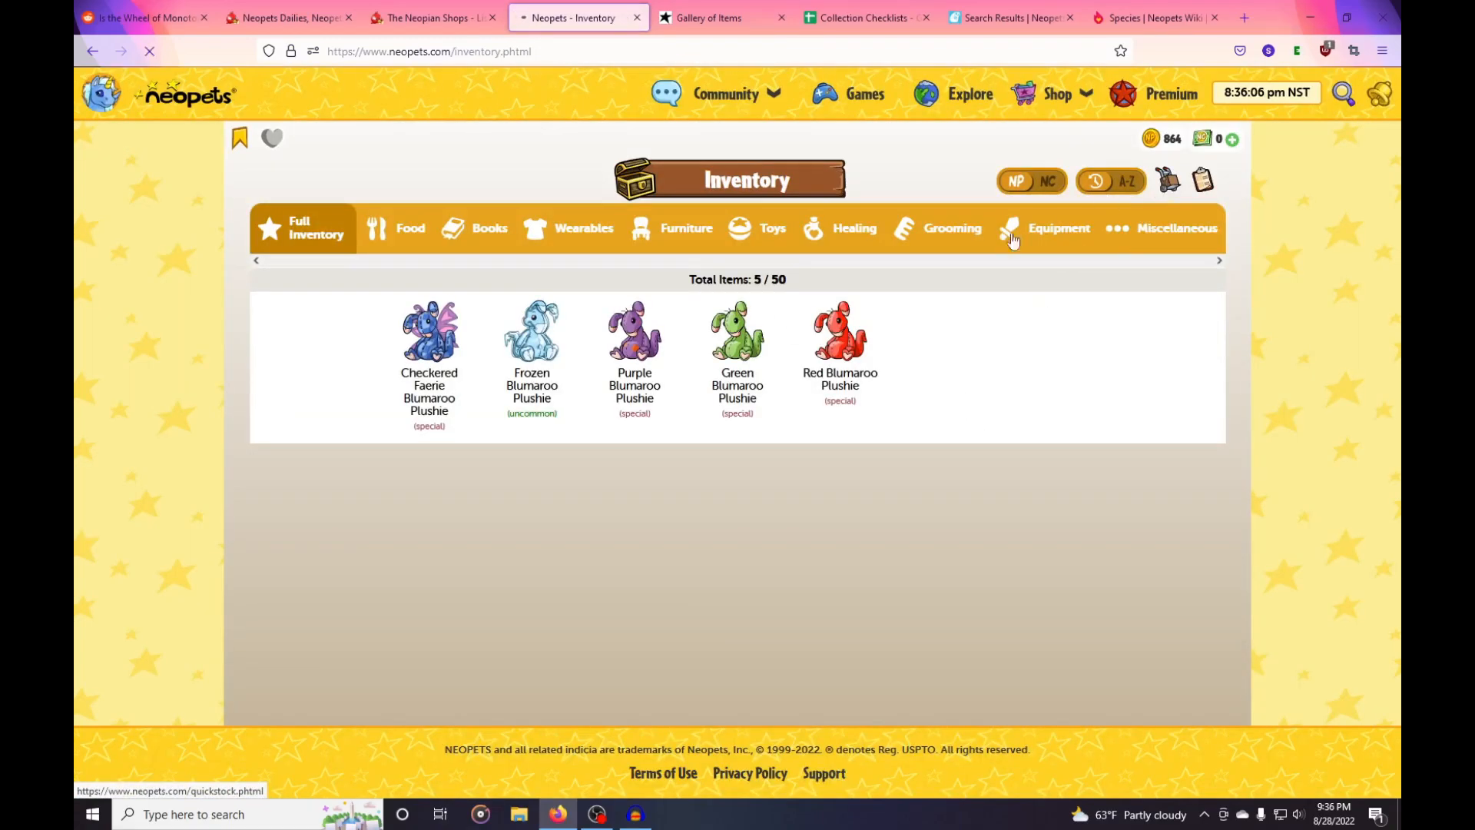
click(982, 476)
click(769, 494)
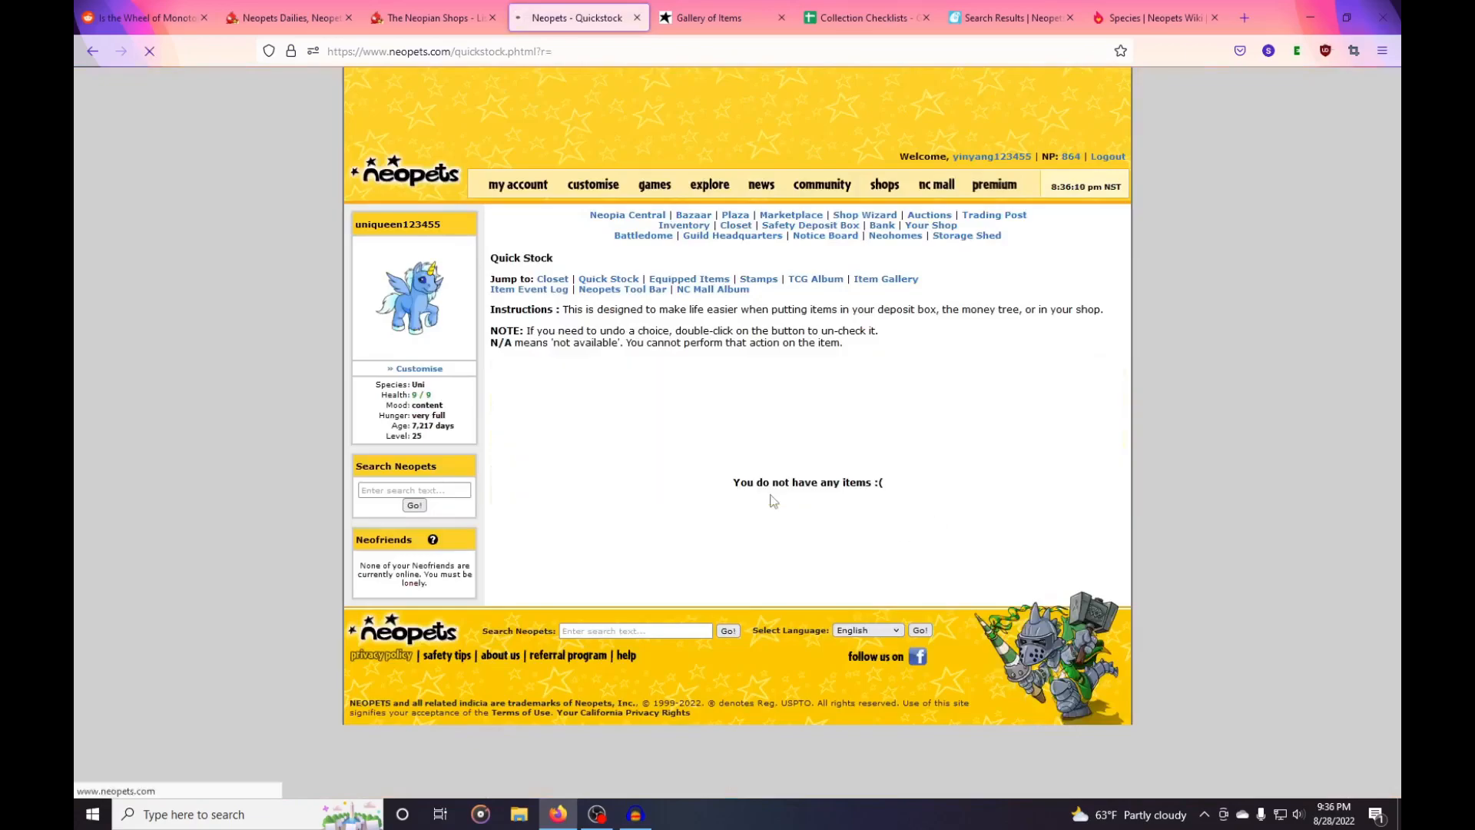
Return to the Plushie Paradise gallery and reopen the Rank All Items form.
click(686, 227)
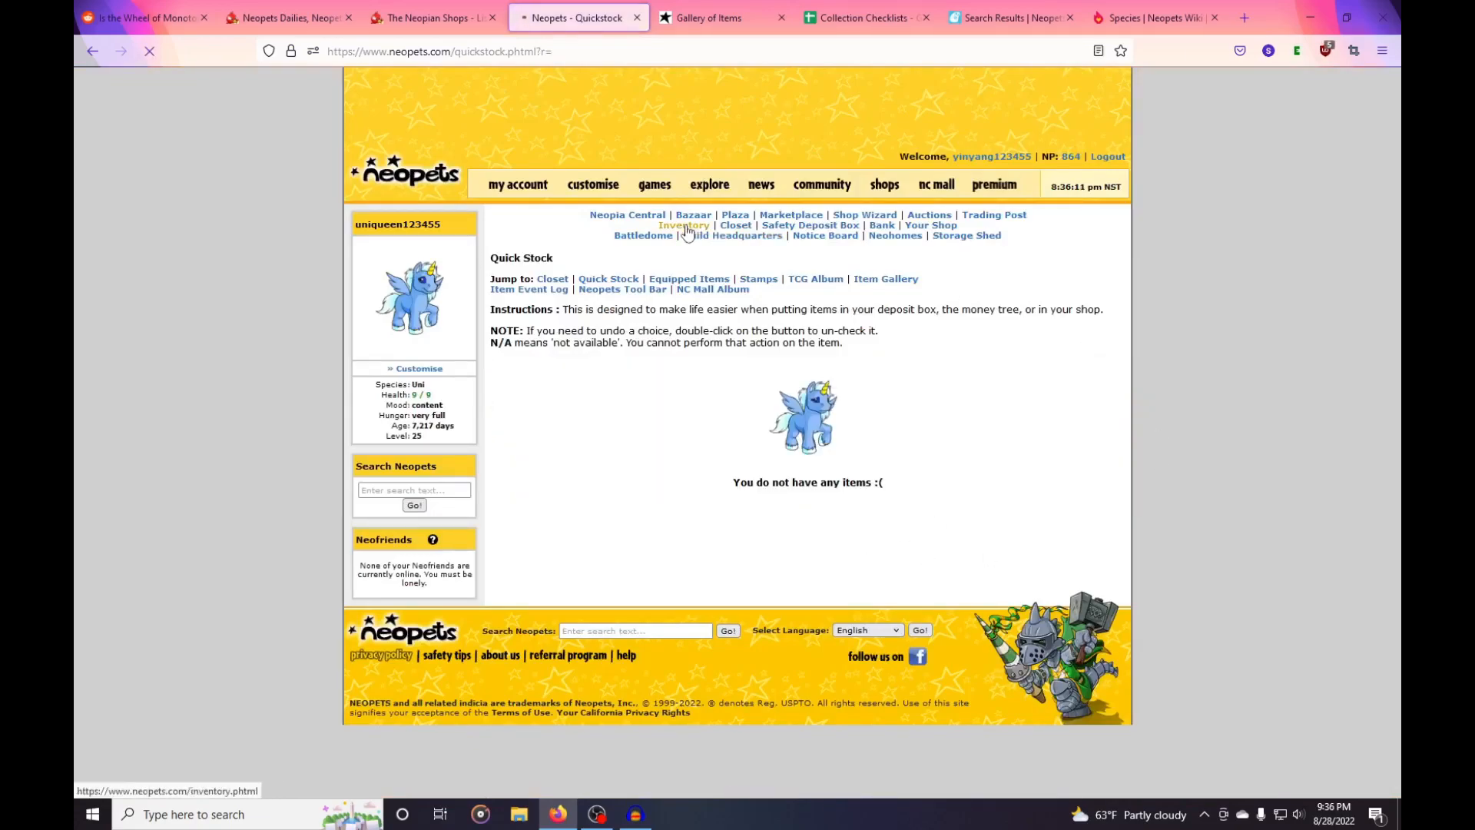
click(89, 58)
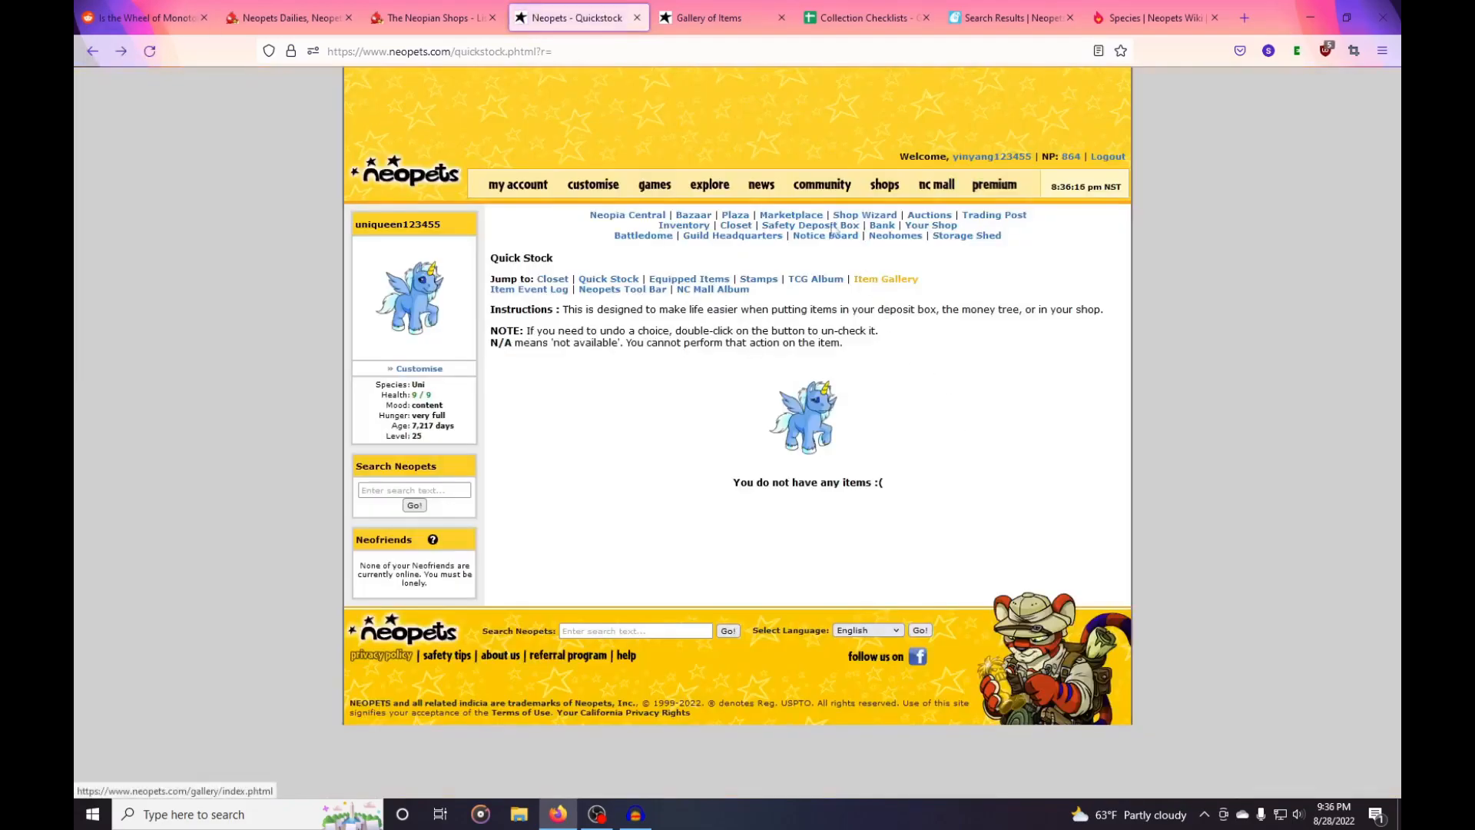
click(705, 15)
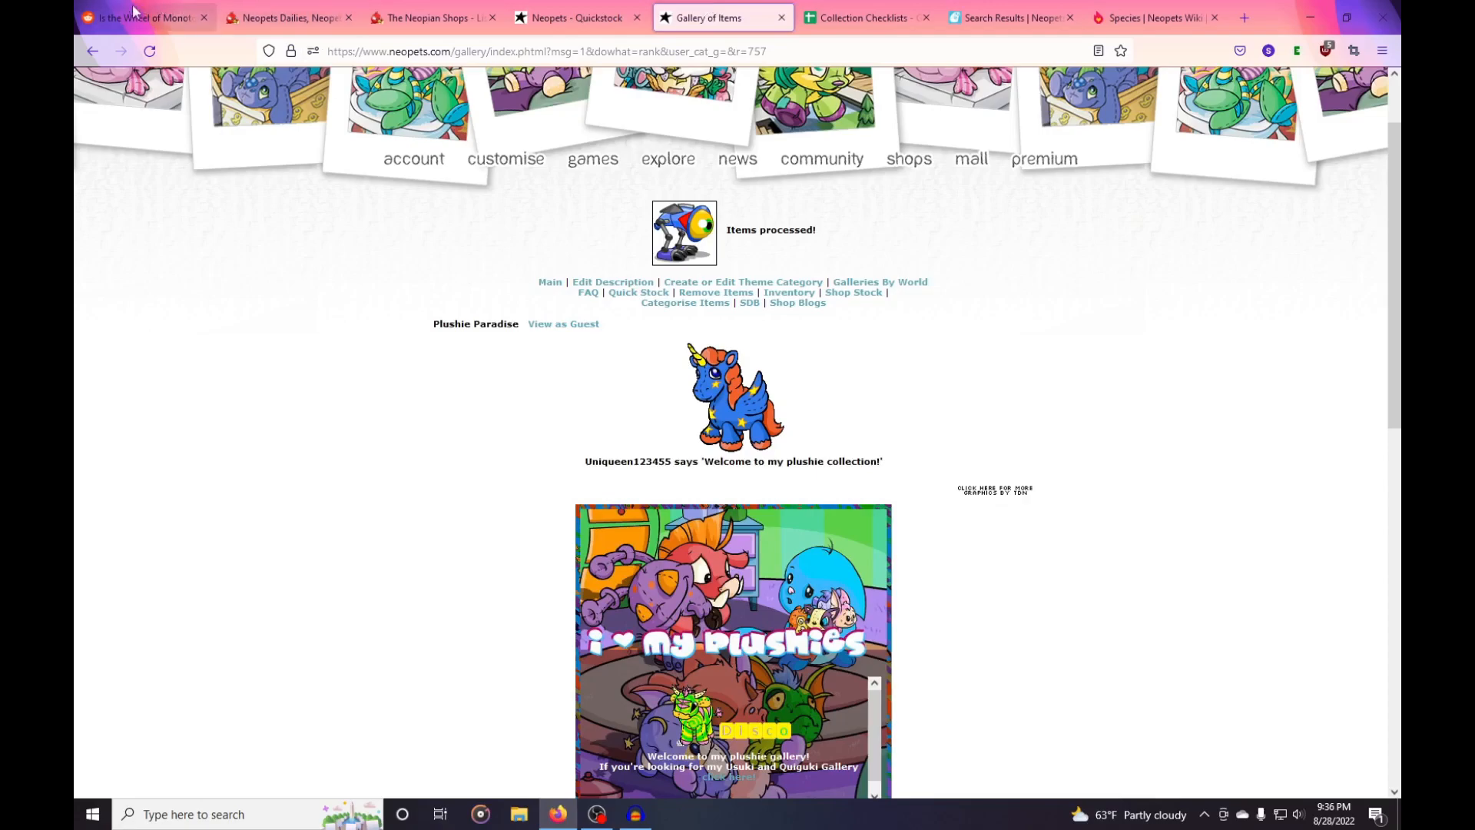
scroll(426, 345, down, 10)
scroll(426, 367, up, 3)
click(665, 371)
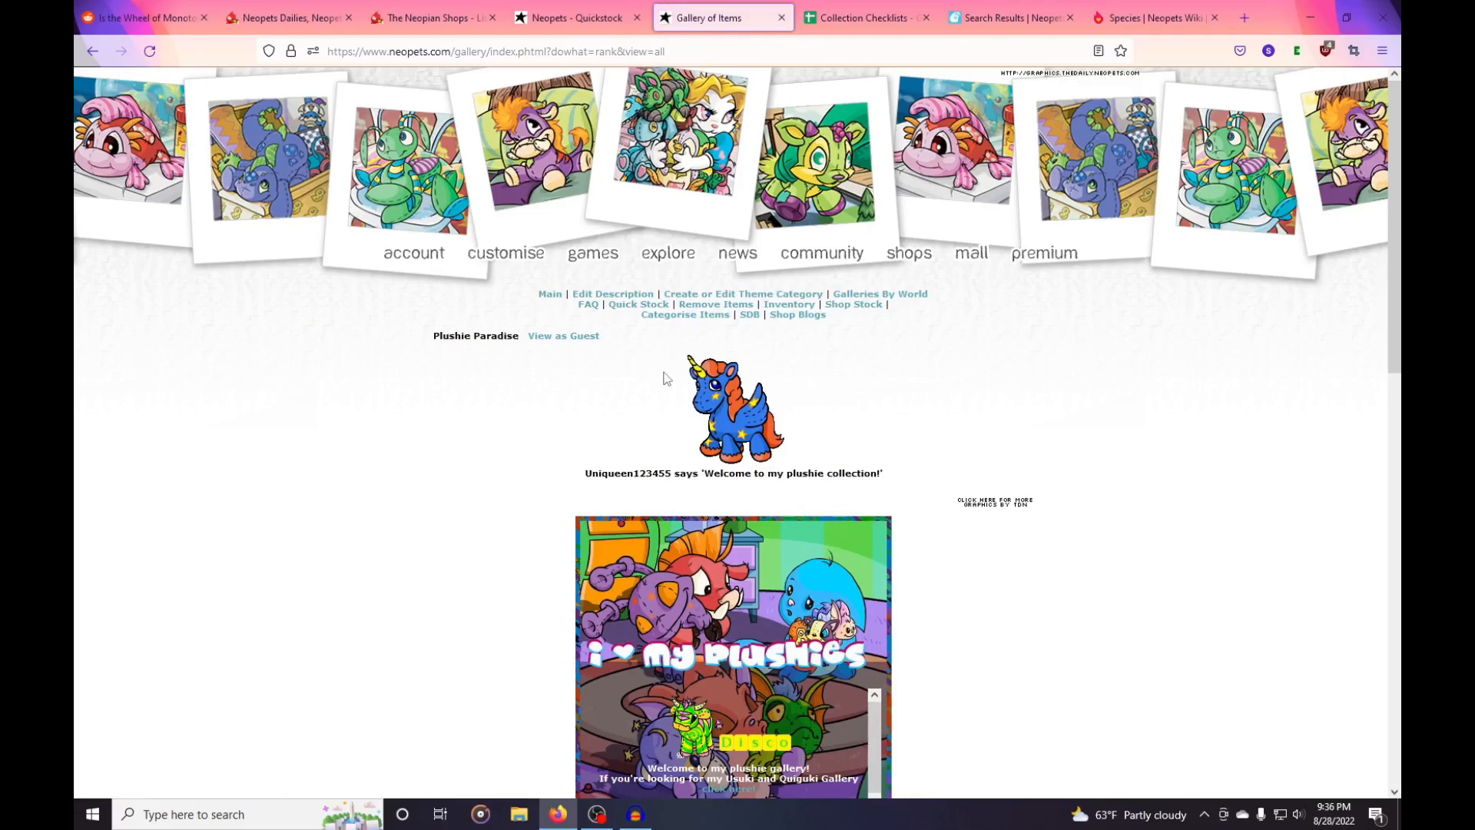
Rank the Checkered Faerie Blumaroo Plushie 14 and the Frozen Blumaroo Plushie 15 in the gallery ranking form.
scroll(1238, 554, down, 8)
scroll(1060, 553, down, 3)
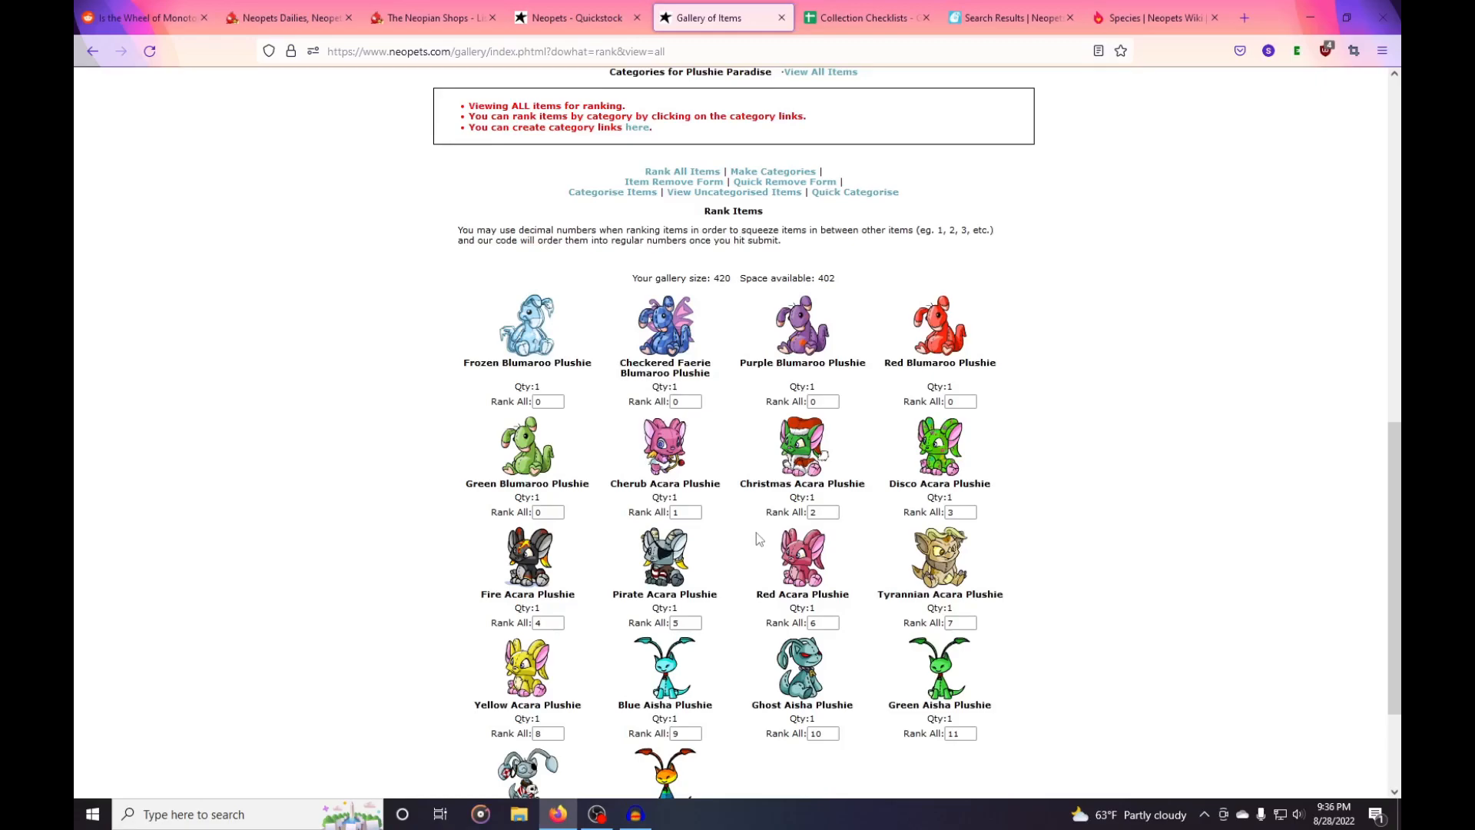
scroll(756, 532, down, 1)
scroll(722, 541, up, 2)
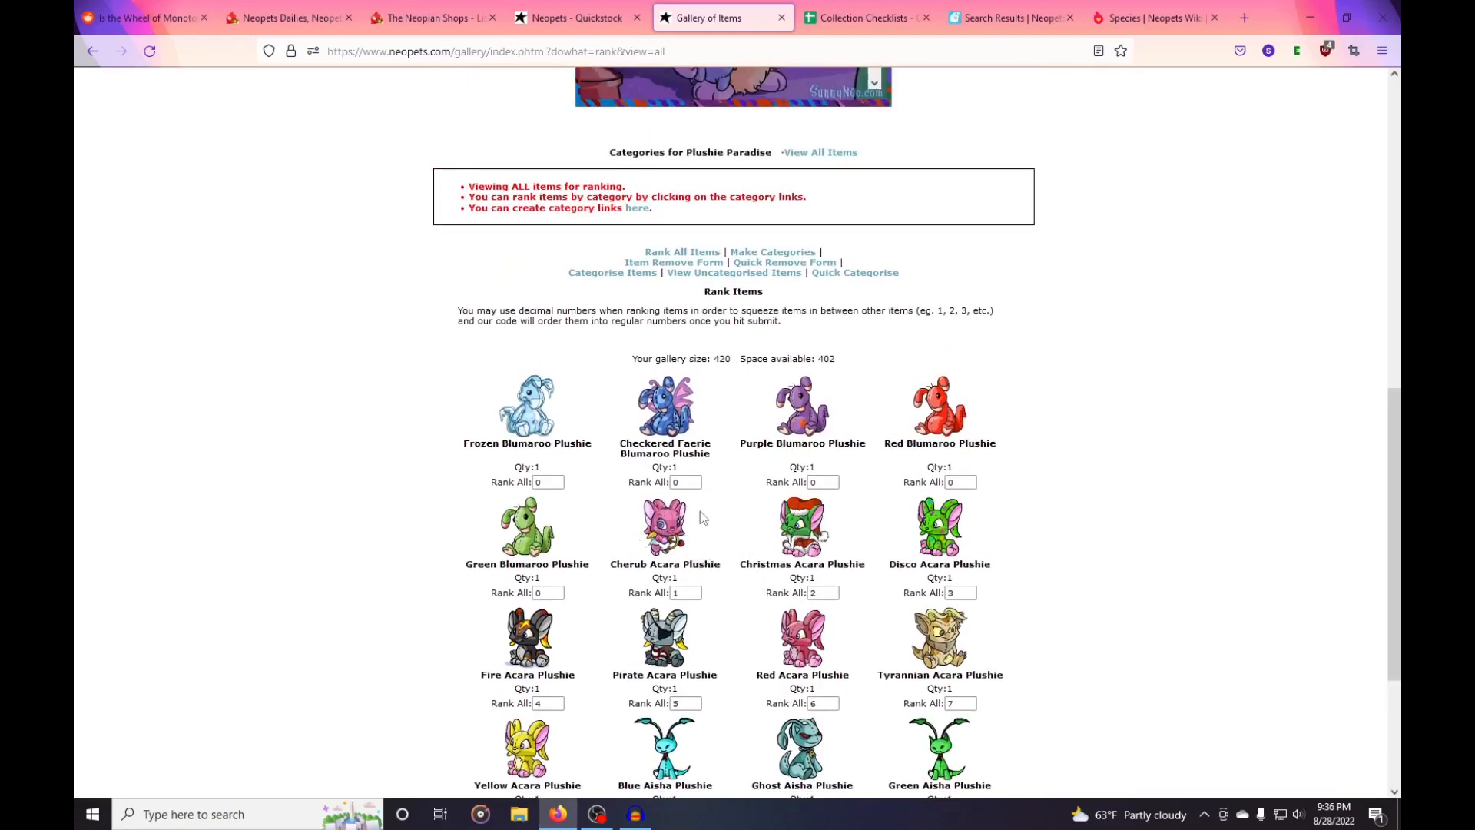
click(649, 481)
click(718, 562)
click(693, 481)
drag(692, 481, 627, 473)
scroll(691, 553, down, 3)
scroll(768, 652, up, 3)
text(14)
drag(560, 483, 524, 482)
scroll(1111, 552, down, 2)
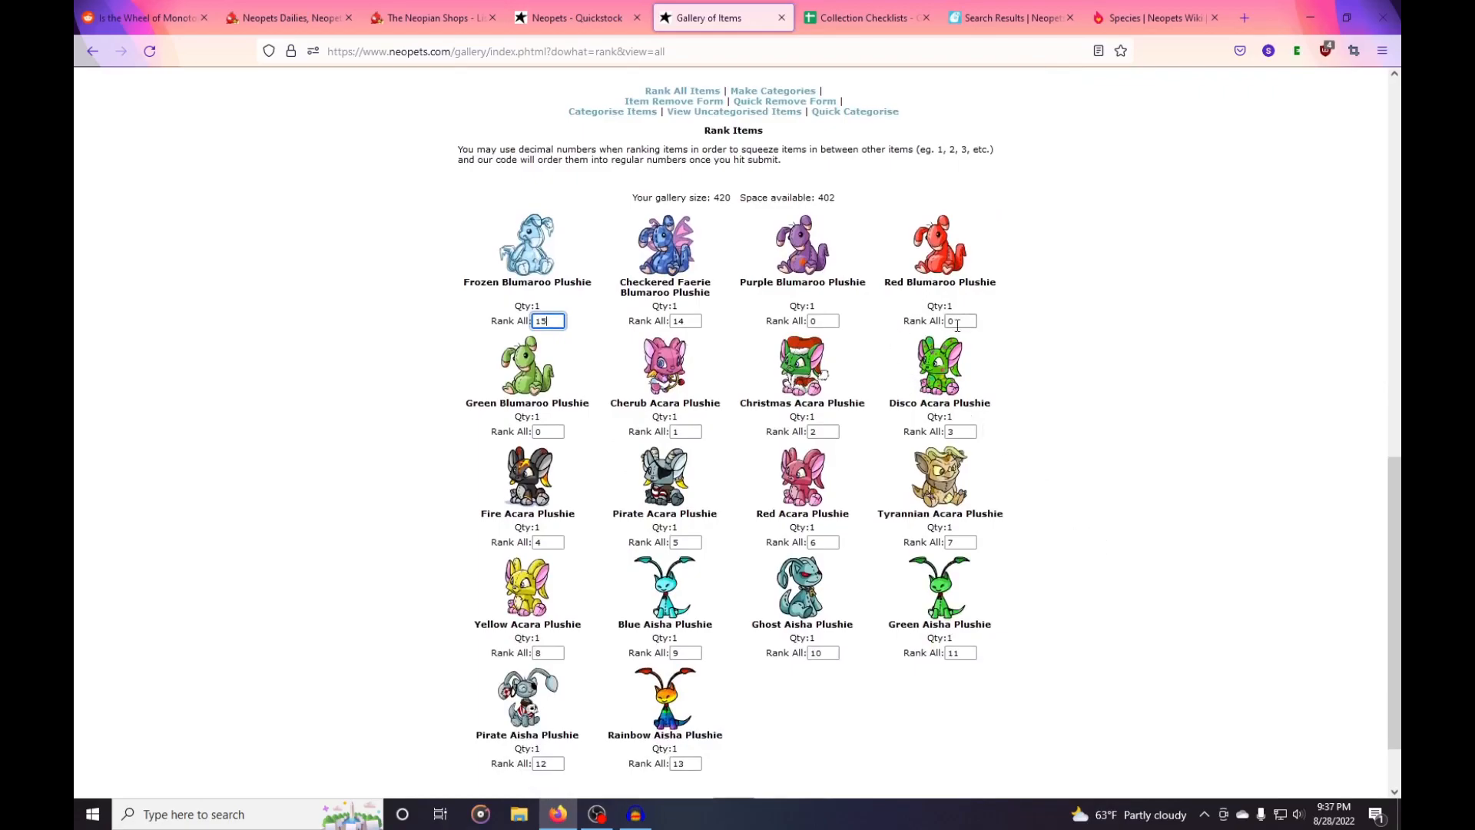
Rank the Green, Purple and Red Blumaroo Plushies 16, 17 and 18, and submit the ranking.
drag(557, 432, 525, 432)
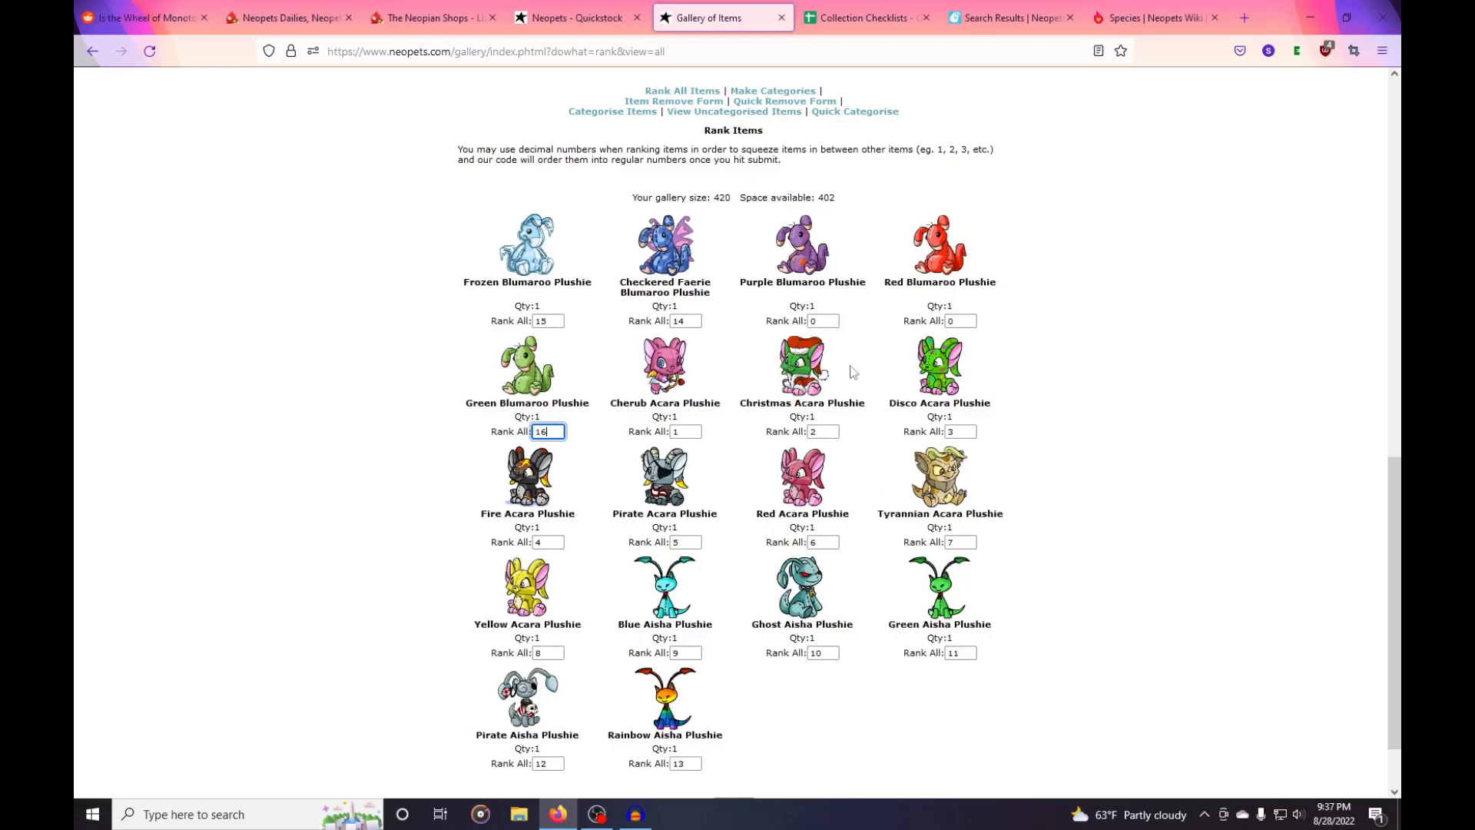
click(808, 321)
key(BackSpace)
text(1)
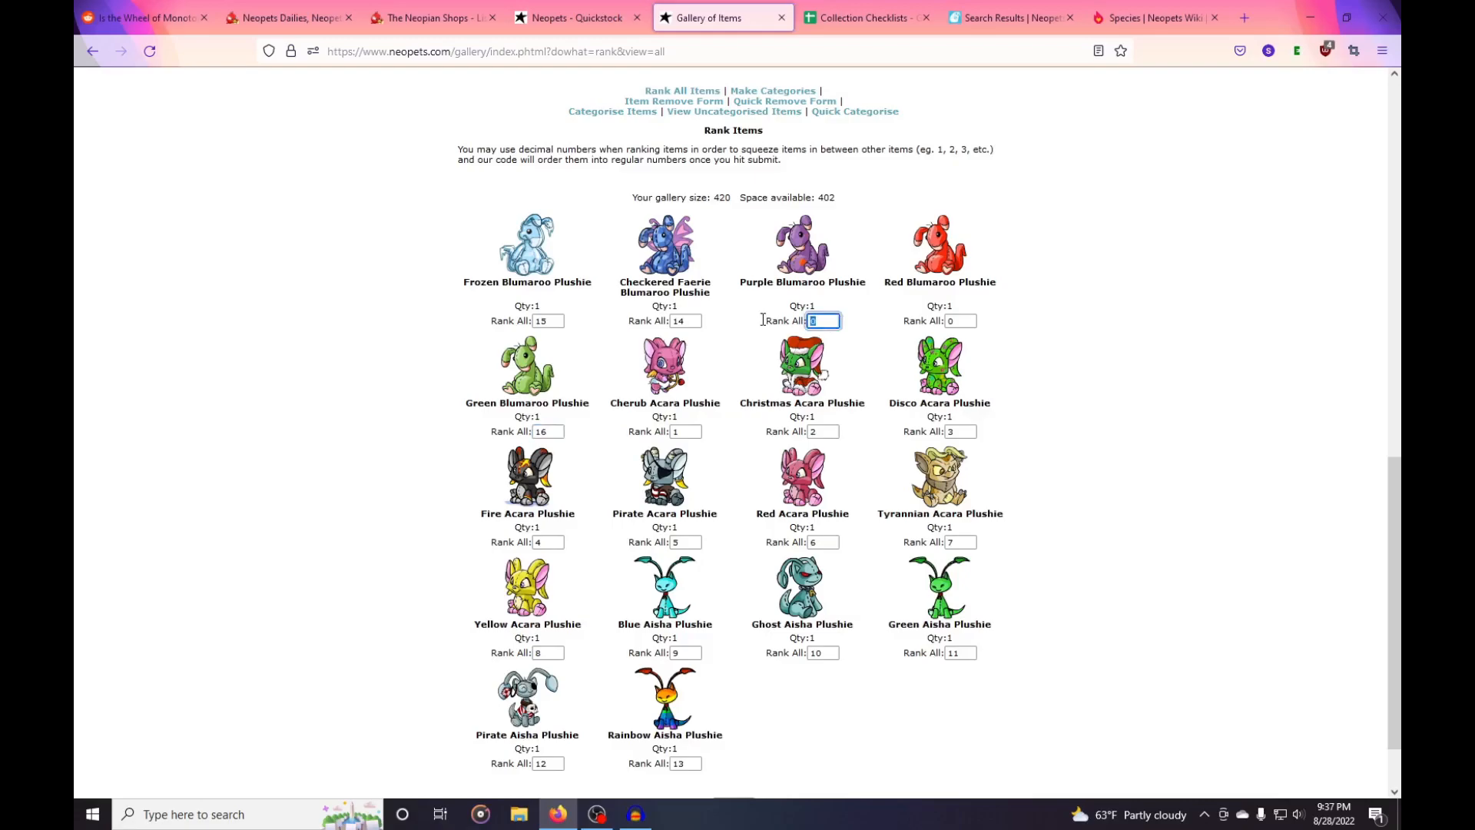
text(7)
key(Tab)
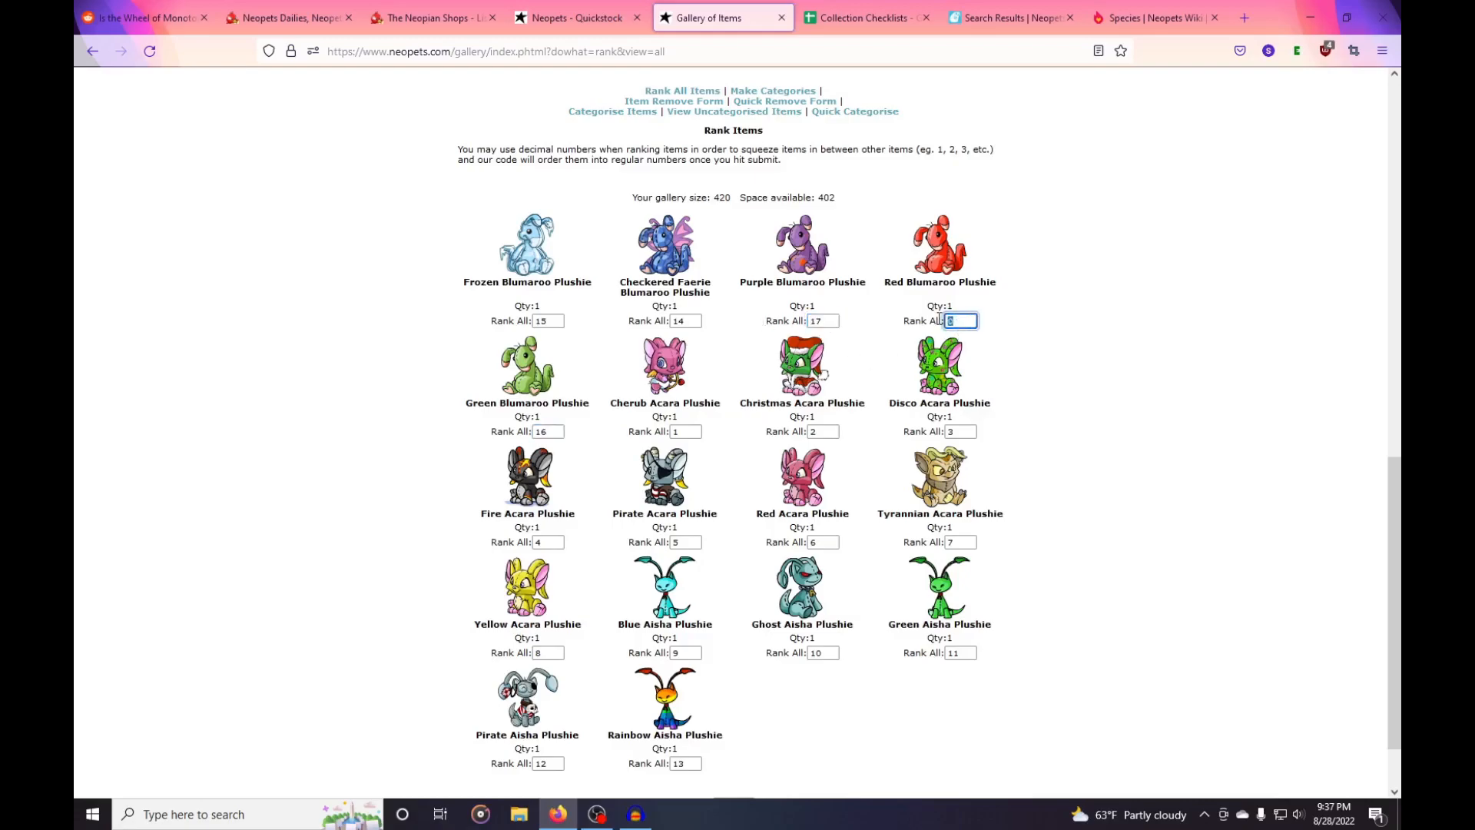
text(18)
click(1153, 517)
scroll(1152, 517, down, 2)
click(732, 722)
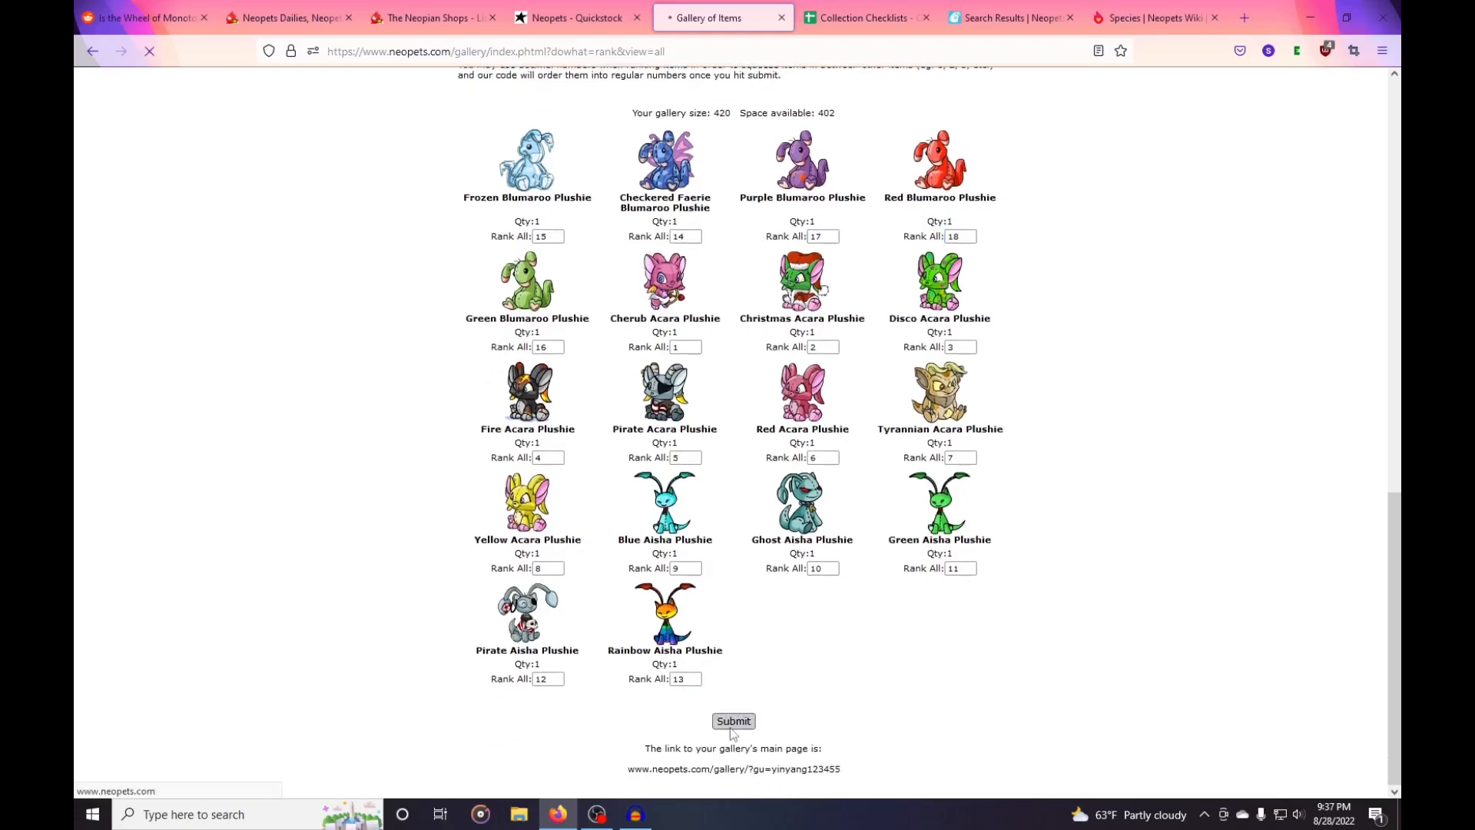
Review the order of the Acara, Aisha and Blumaroo plushies in the submitted gallery ranking.
scroll(1100, 608, down, 8)
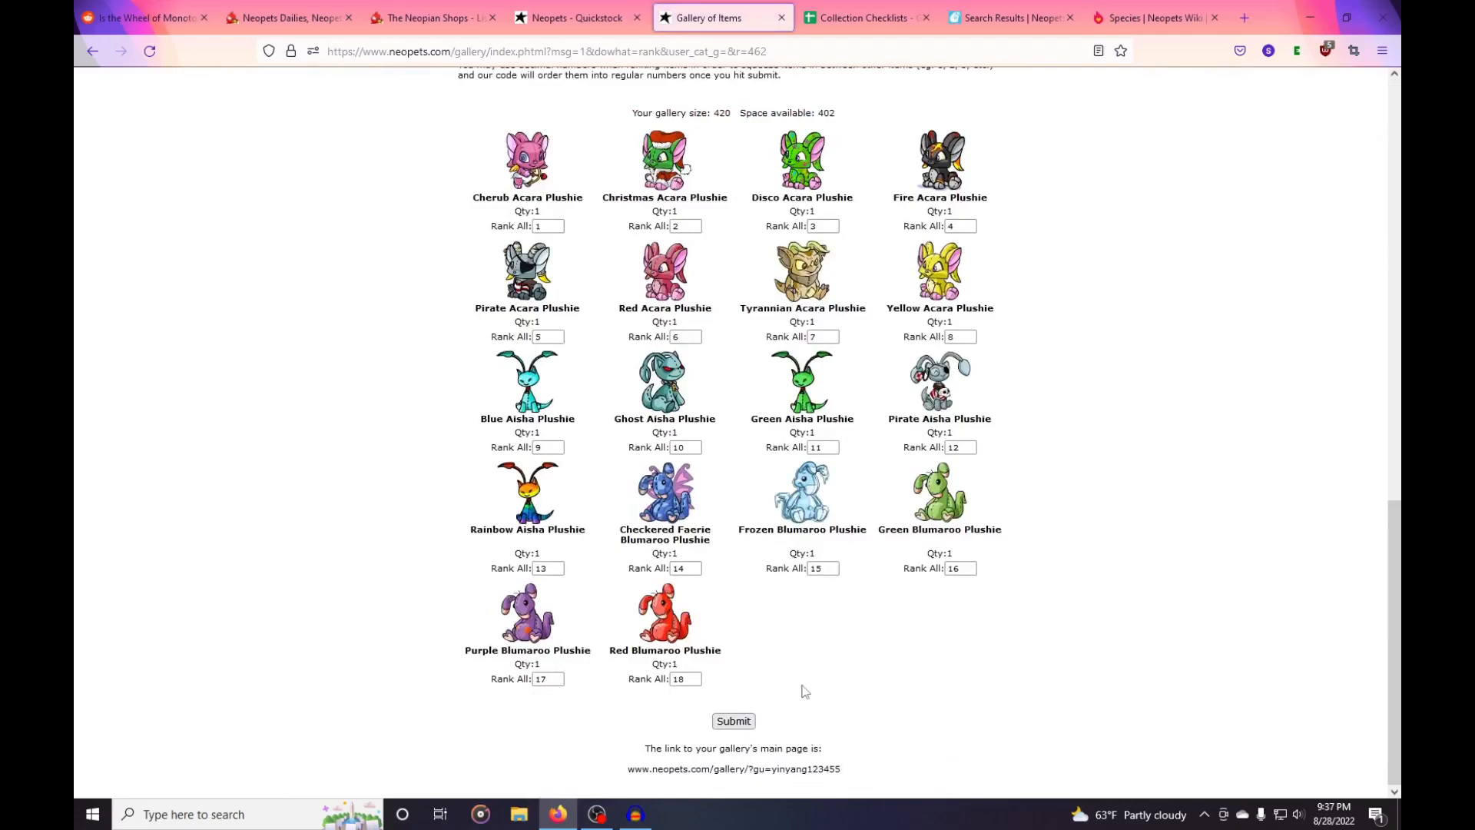
scroll(803, 692, up, 1)
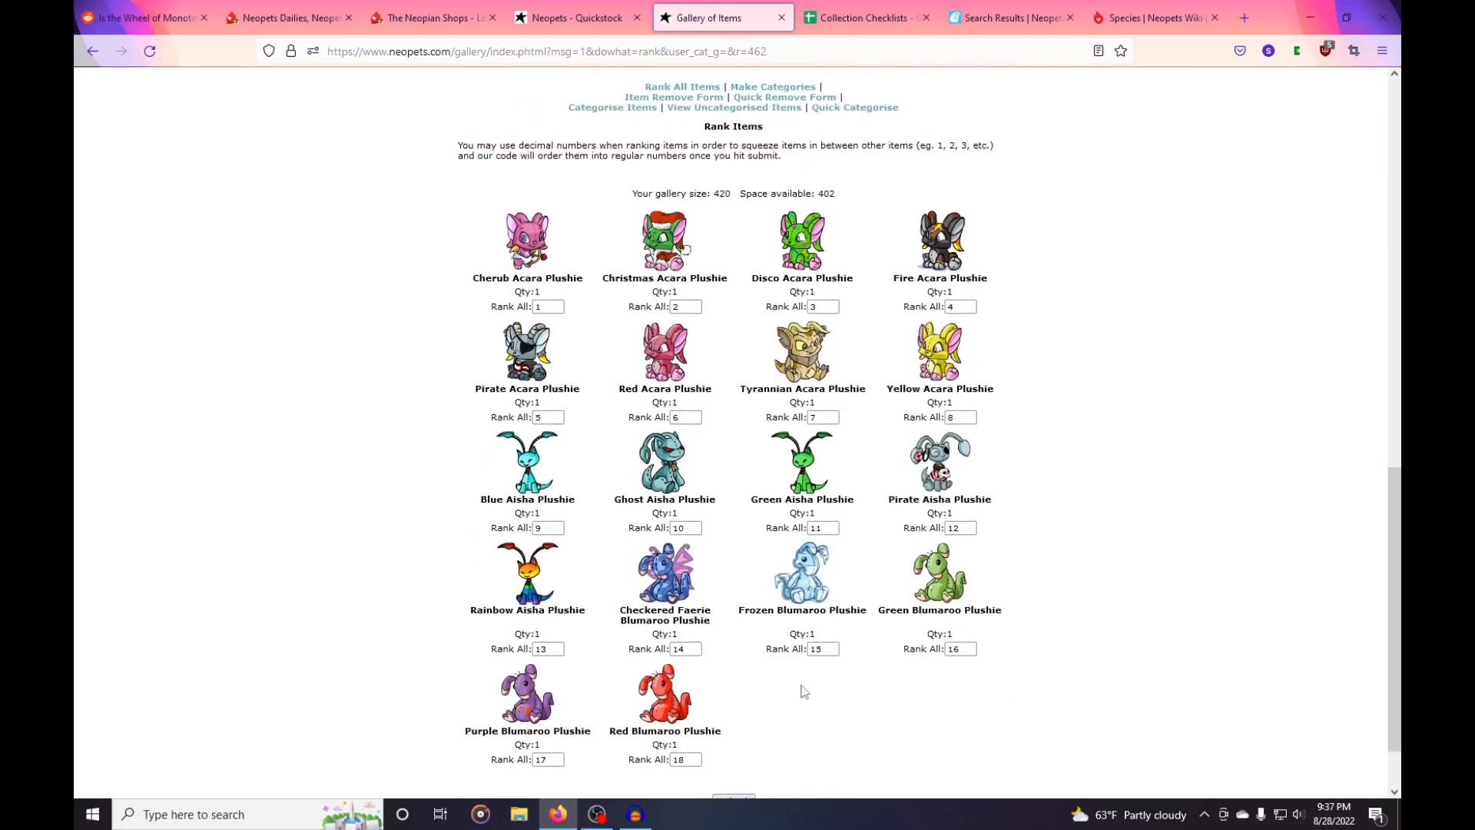
scroll(803, 691, up, 3)
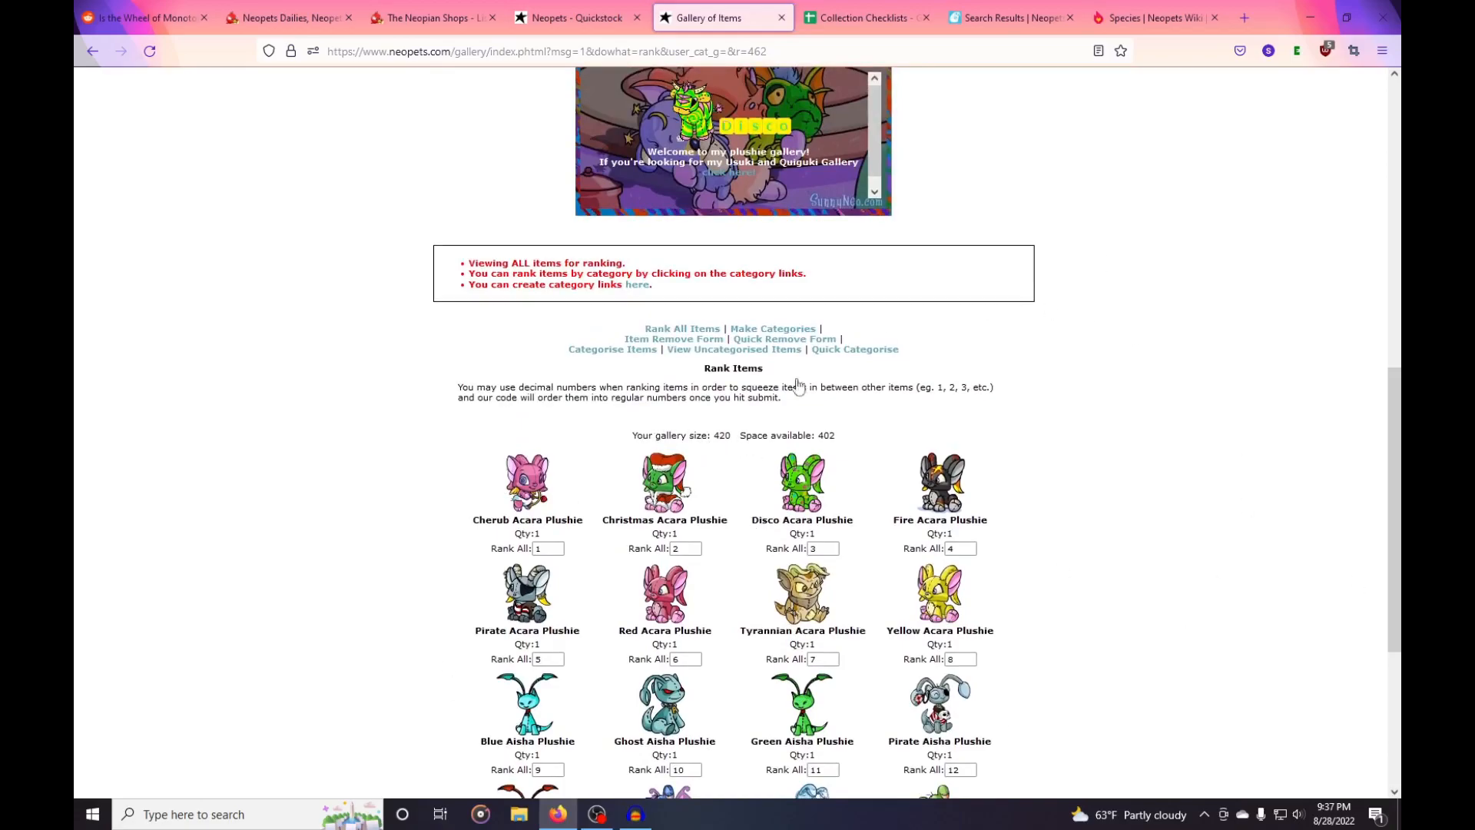
scroll(1137, 572, down, 4)
scroll(1168, 584, up, 3)
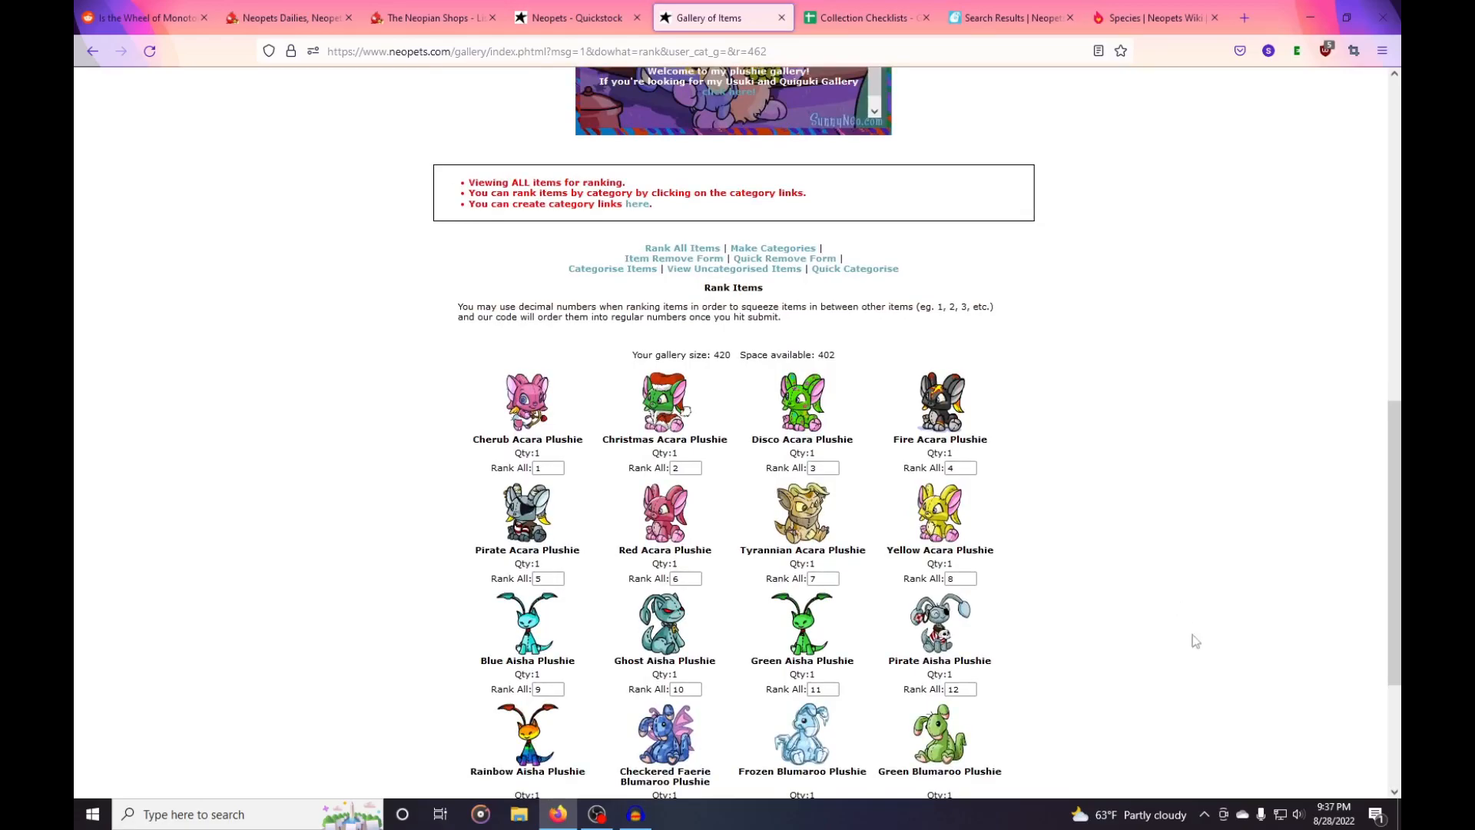
scroll(332, 527, down, 3)
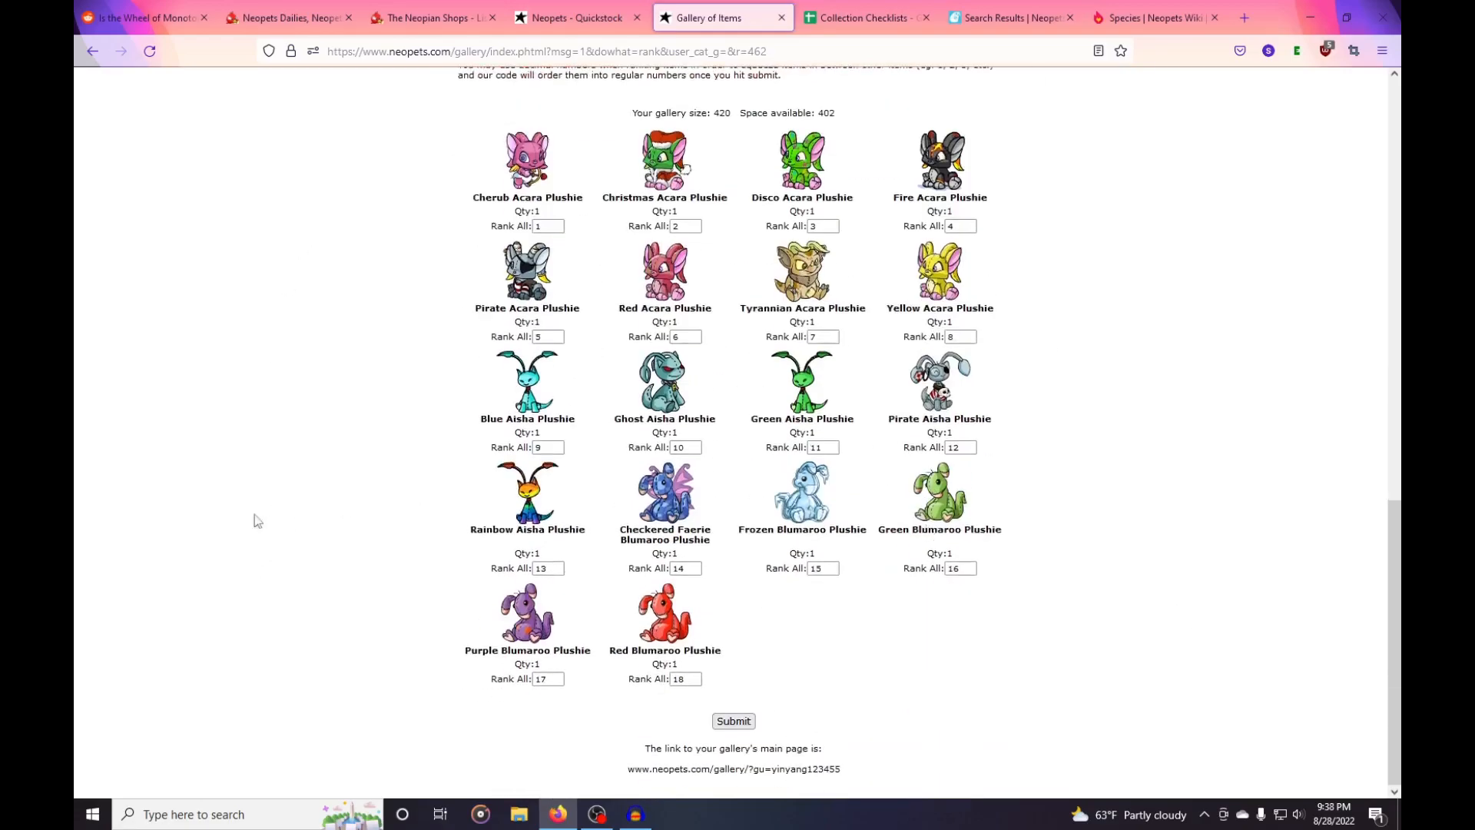
scroll(332, 527, up, 8)
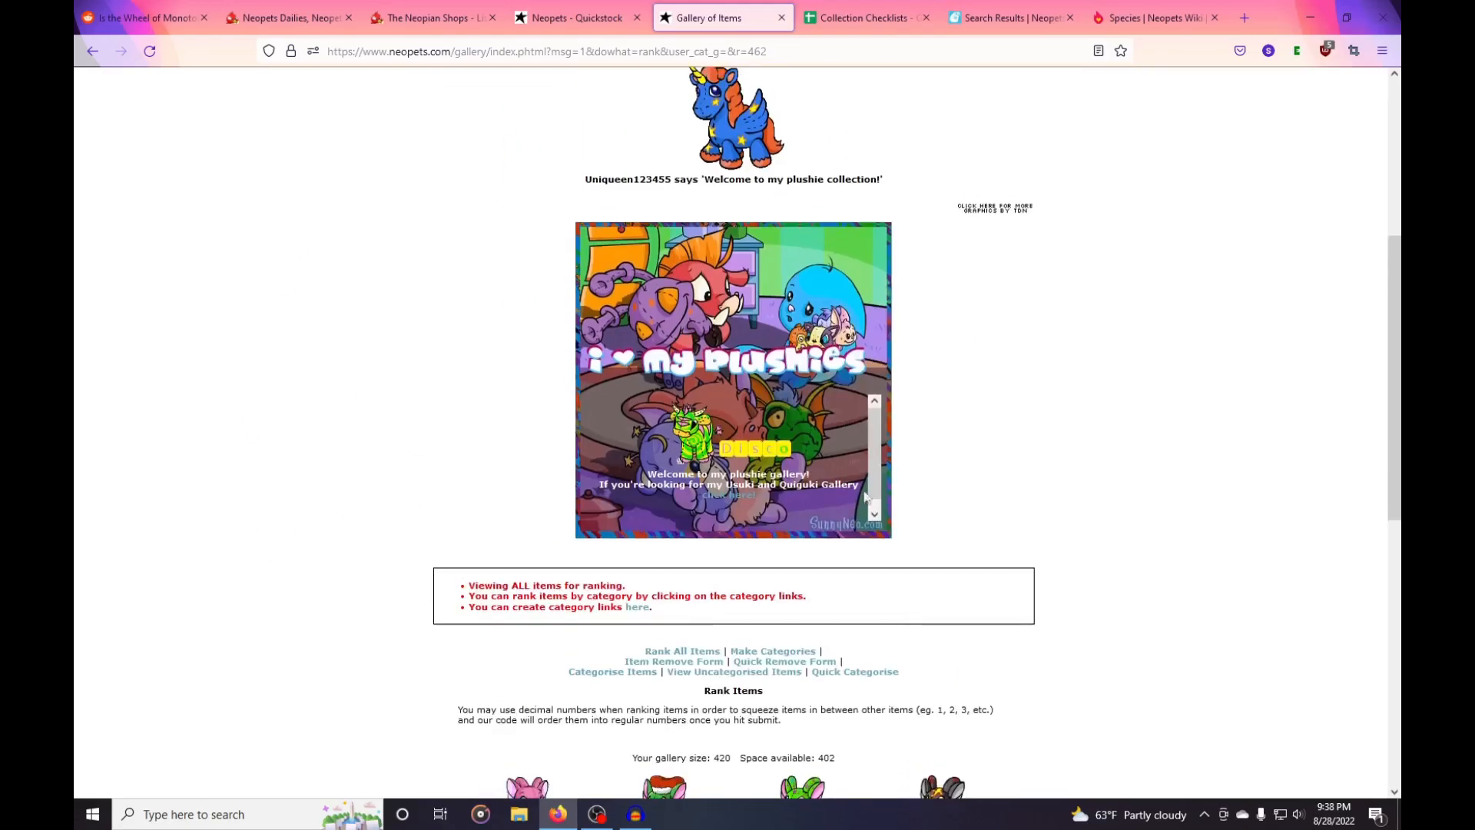
Open the Safety Deposit Box, check the wiki's species list for the next species, and search the box for "bori".
click(590, 7)
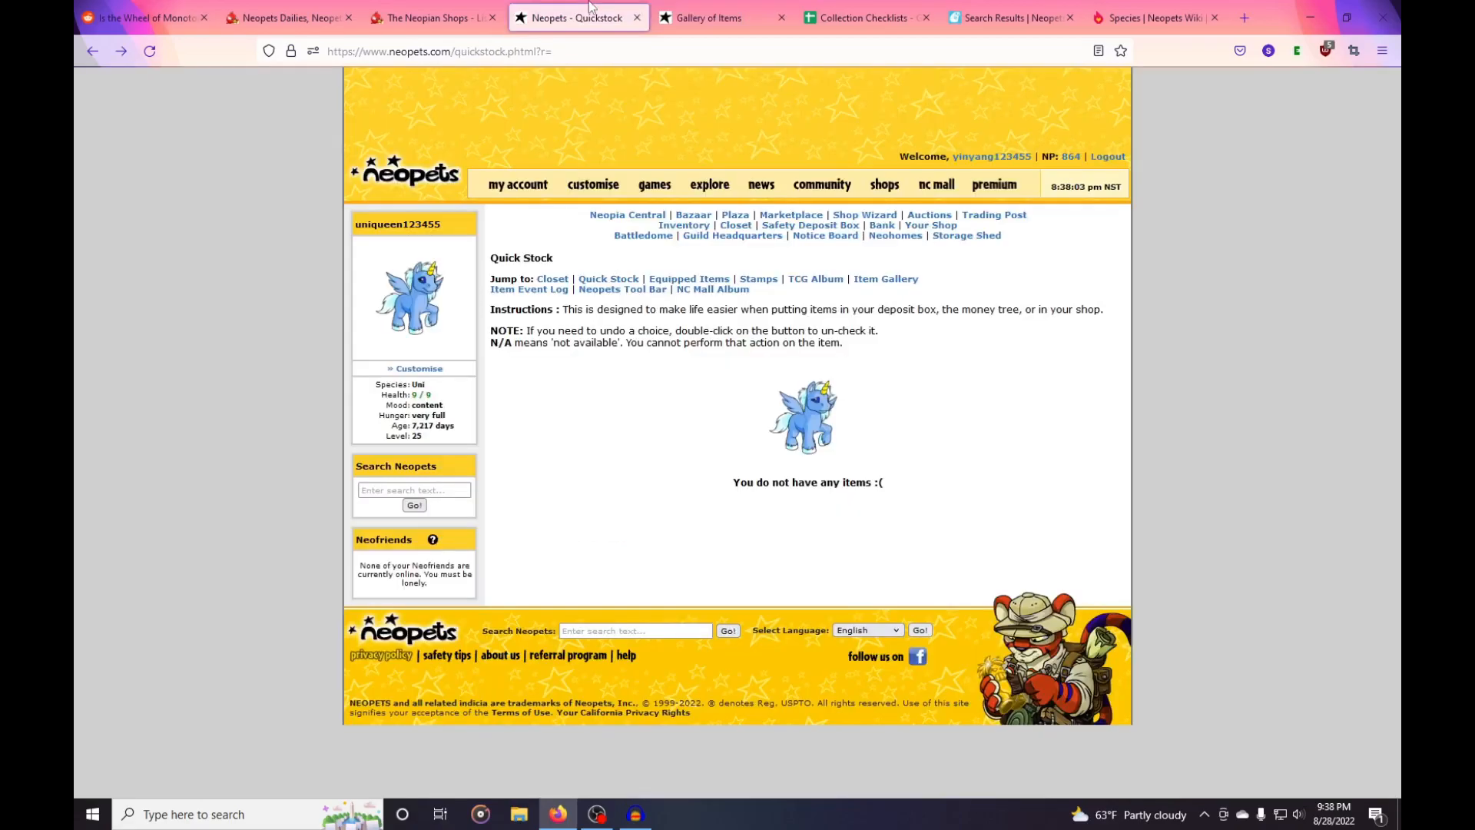
click(802, 231)
click(1190, 6)
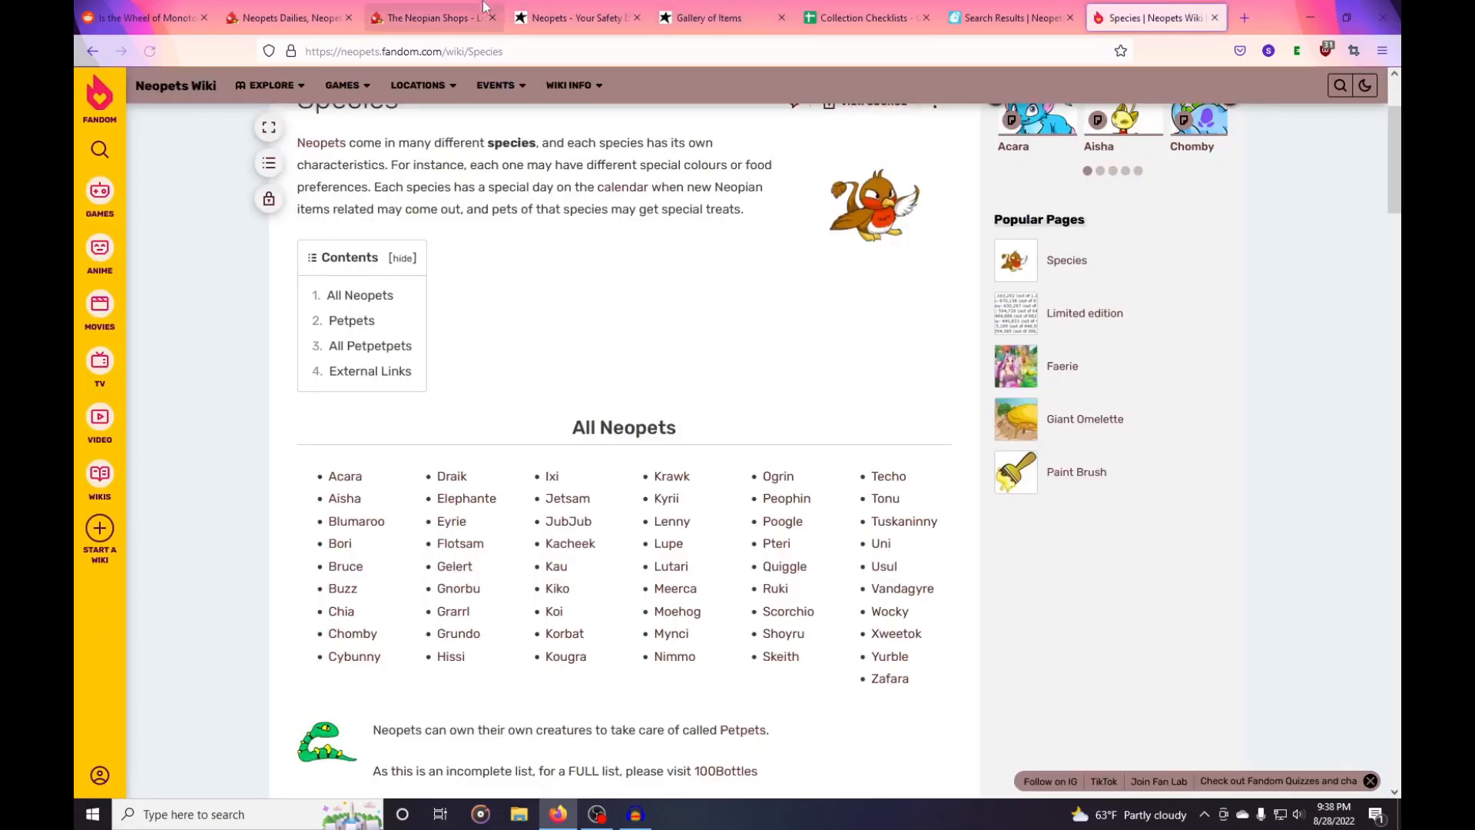
click(567, 6)
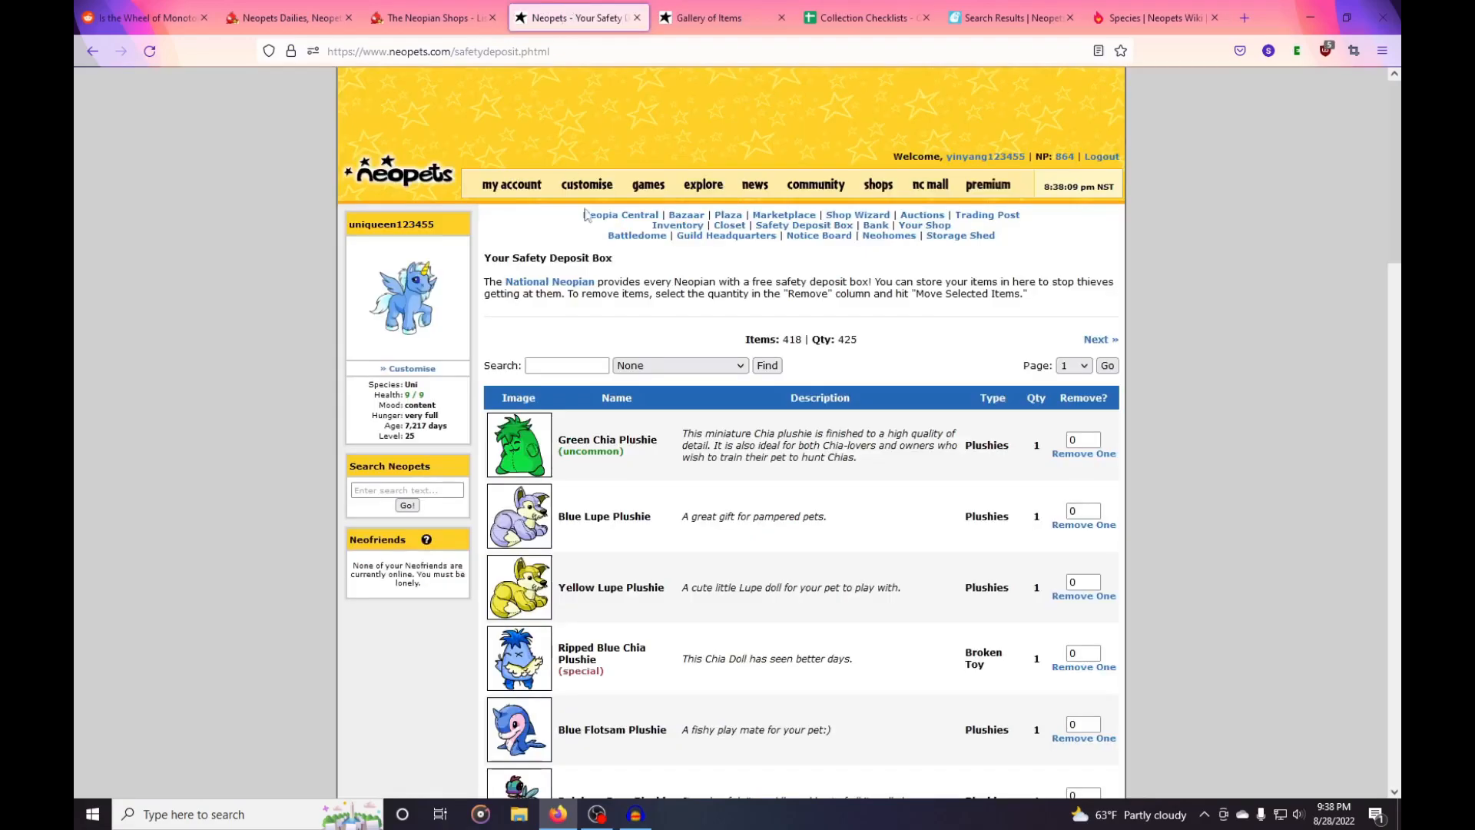
click(570, 362)
text(bori)
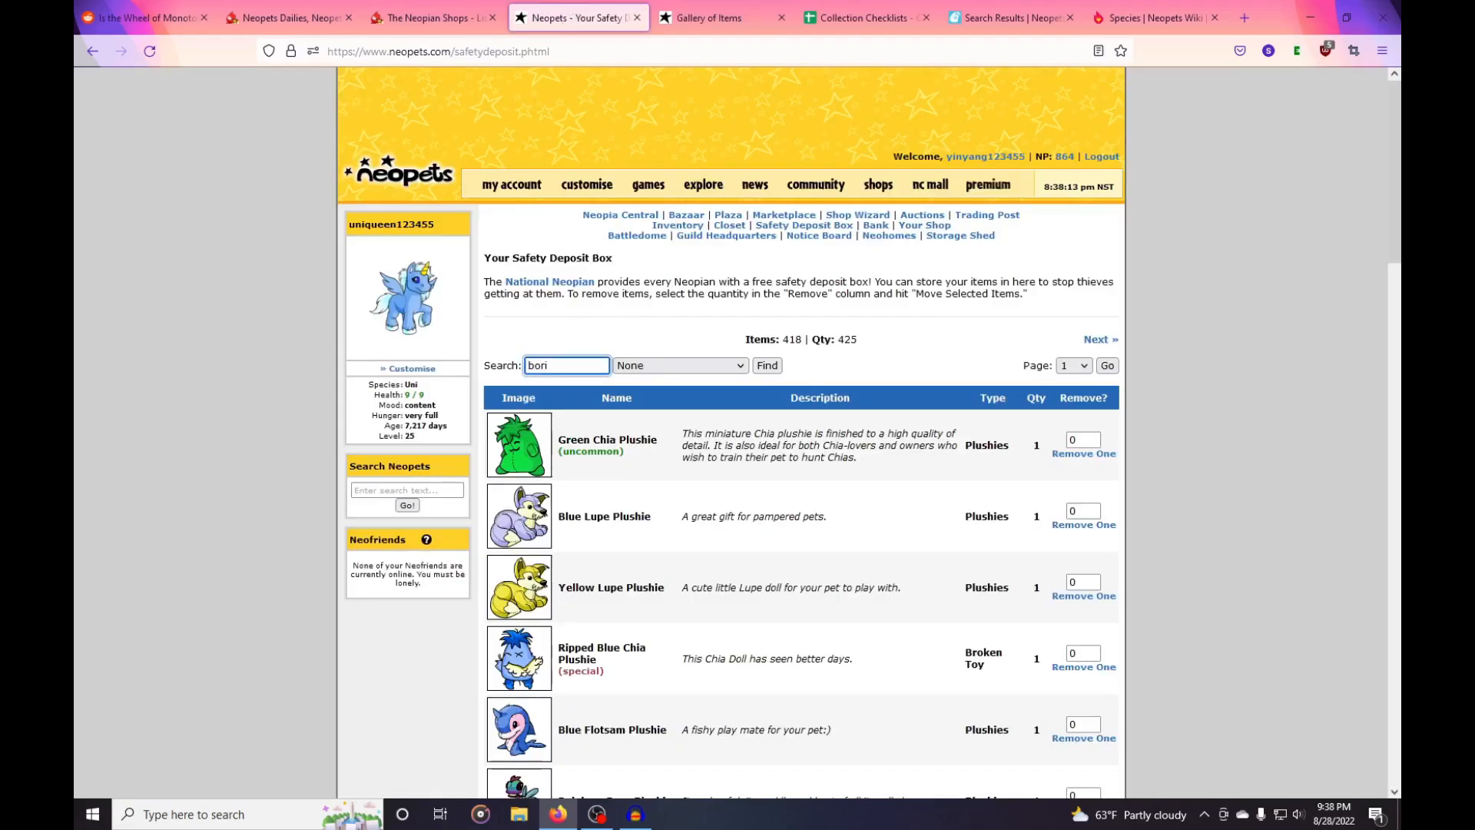
key(Return)
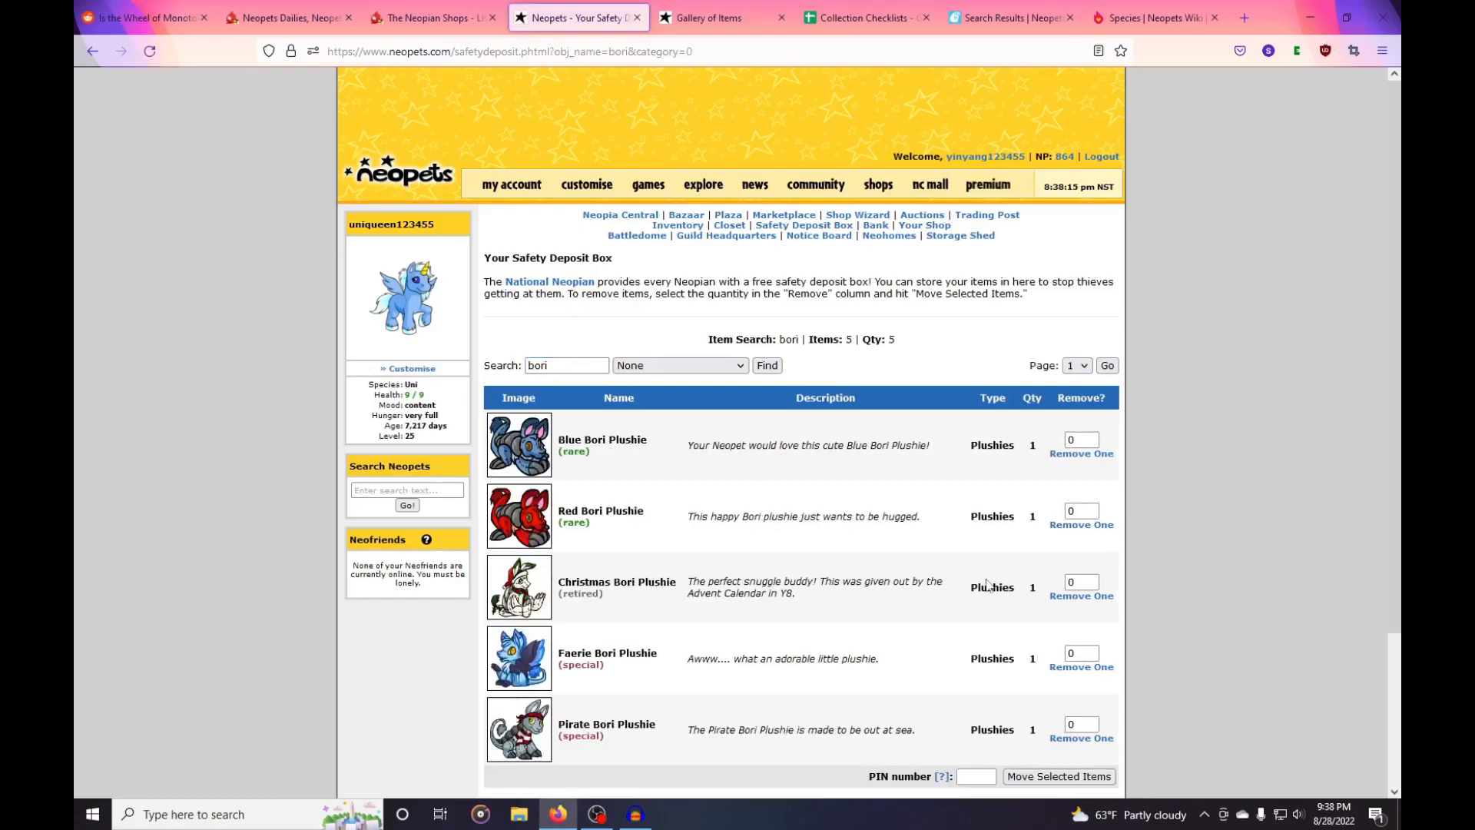
Set the removal quantity to 1 for the Blue, Red, Christmas, Faerie and Pirate Bori Plushies.
scroll(1087, 307, down, 2)
click(1088, 279)
double_click(1088, 278)
text(1)
drag(1086, 346, 1044, 350)
text(1)
drag(1085, 420, 1043, 423)
text(1)
drag(1083, 489, 1035, 483)
text(1)
drag(1085, 563, 1064, 564)
text(1)
Enter the account PIN and move the selected Bori plushies out of the Safety Deposit Box.
click(974, 616)
text(****)
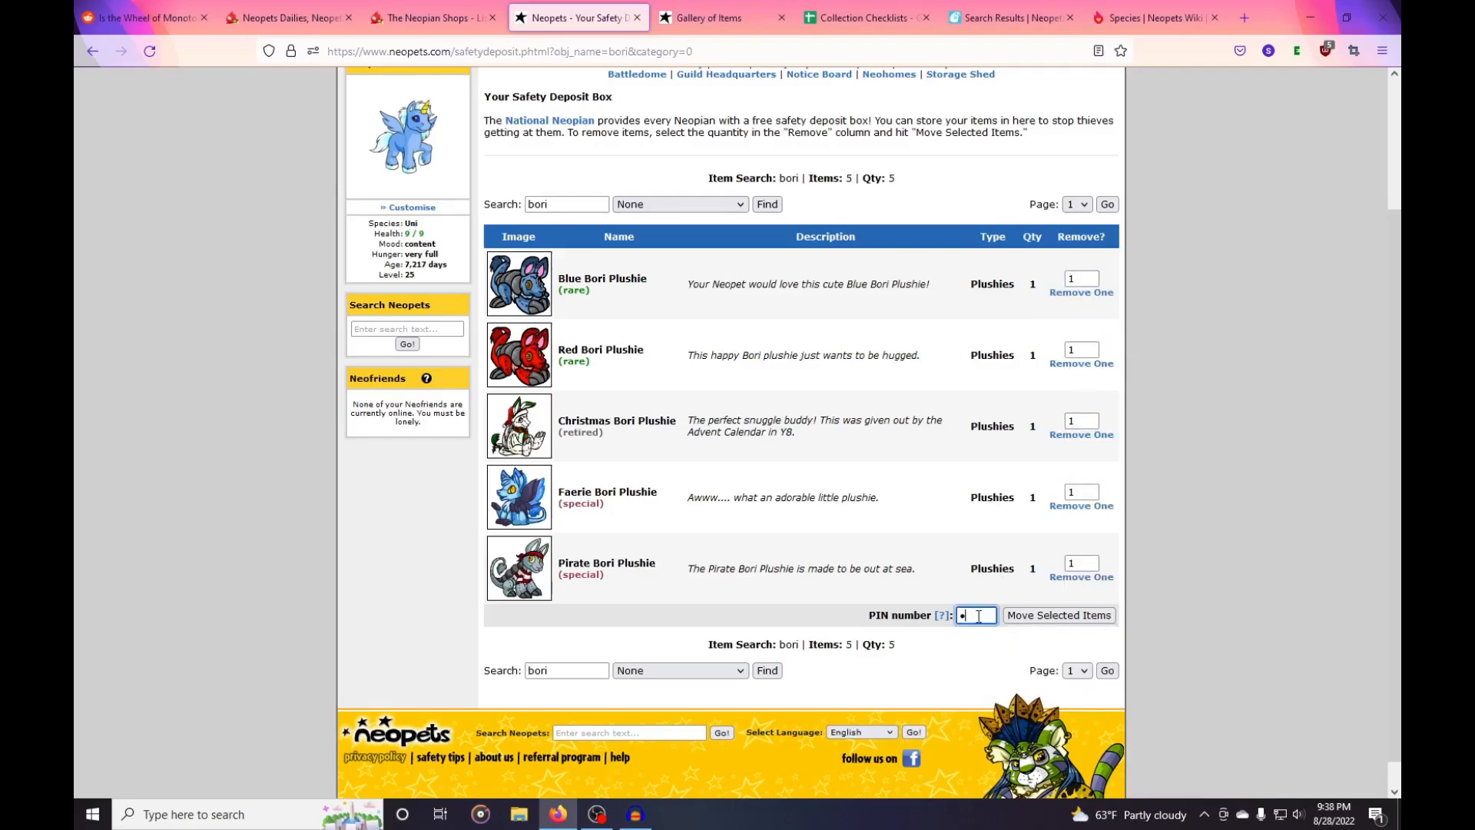
click(1032, 617)
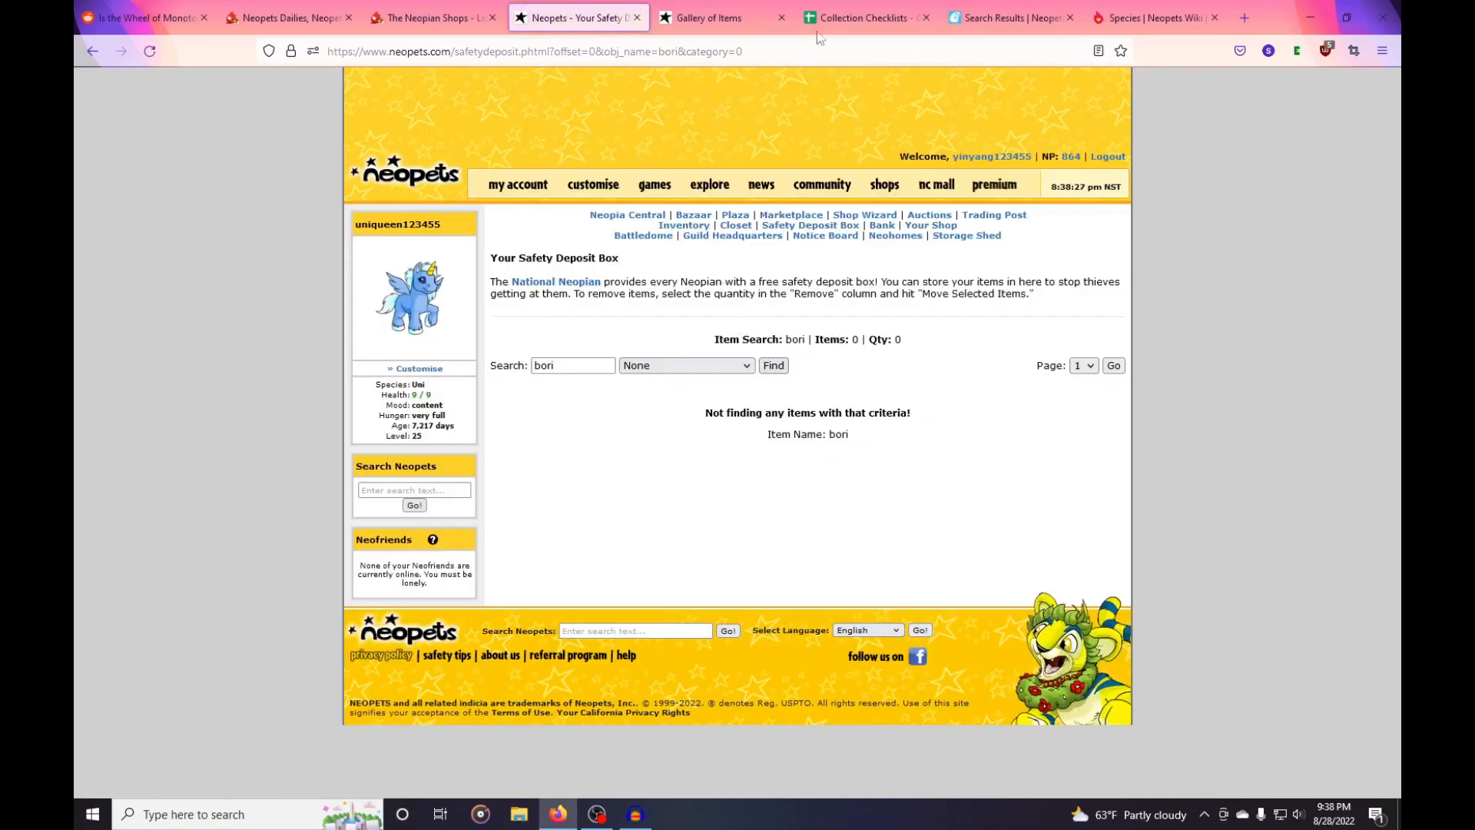
Look through the Plushies #1 sheet of the Collection Checklists spreadsheet, examining the highlighted plushies and their prices.
click(853, 12)
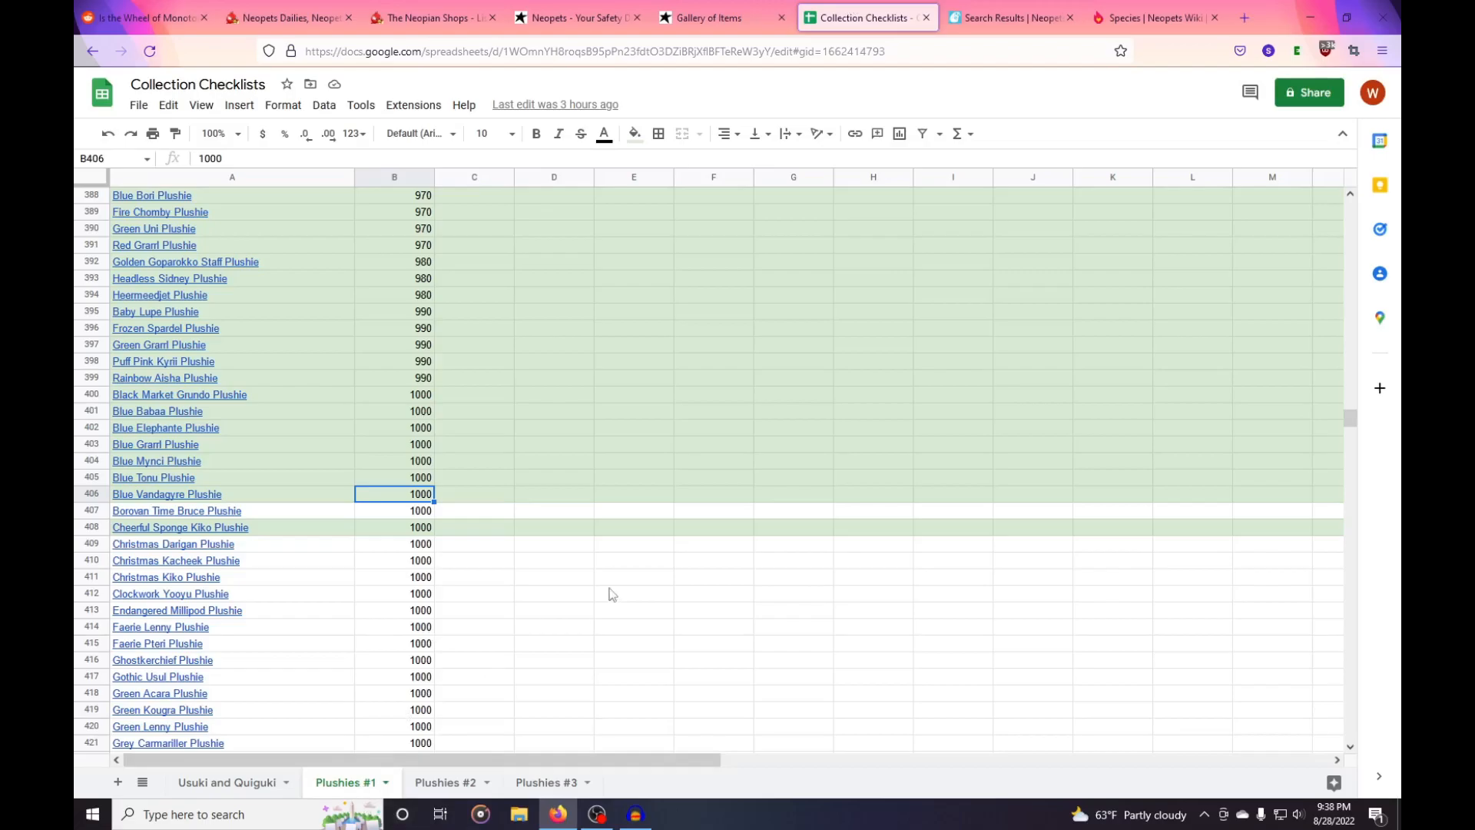
scroll(623, 590, up, 20)
scroll(621, 584, up, 10)
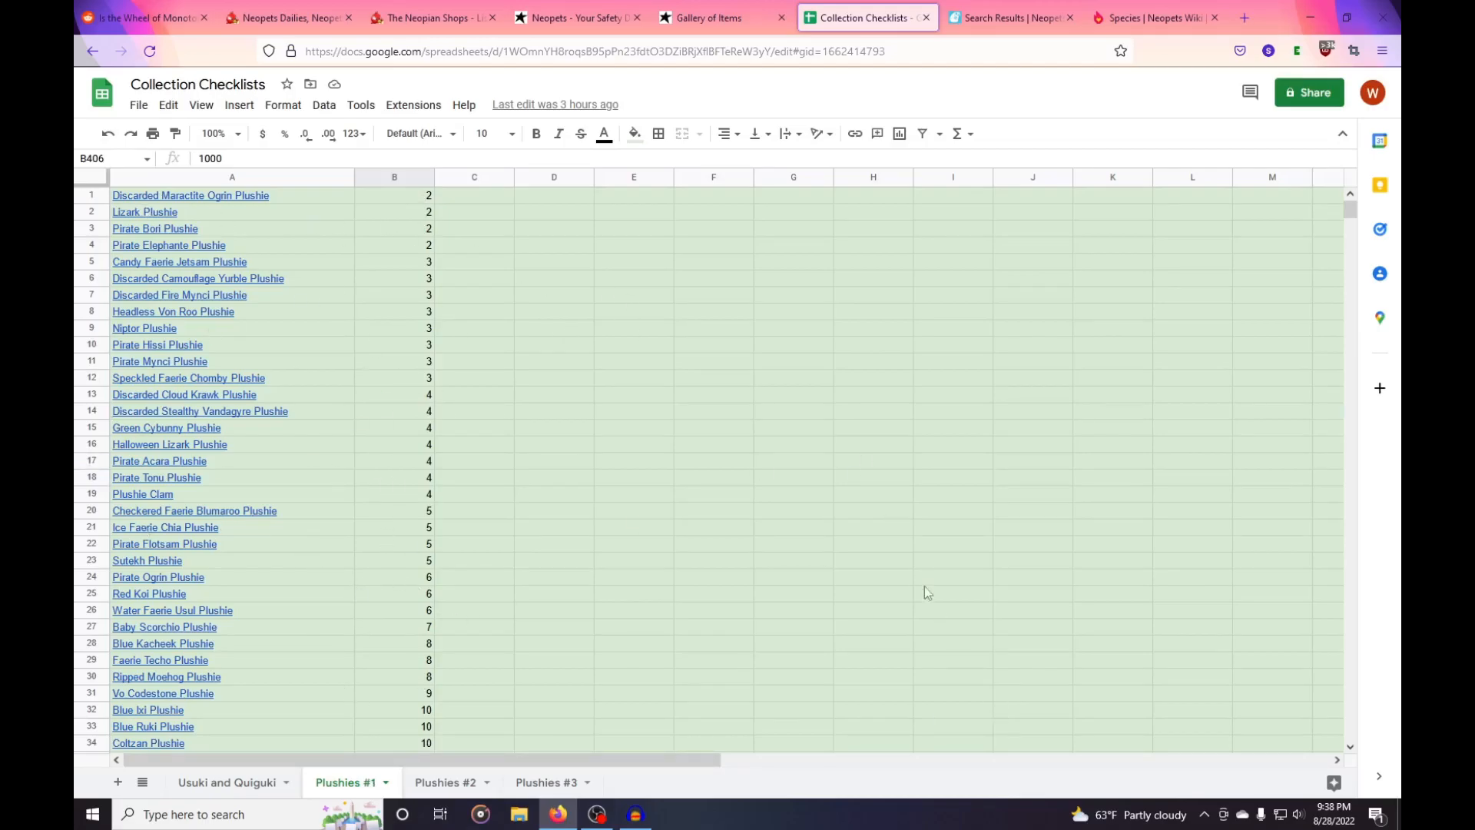
scroll(914, 584, down, 20)
scroll(895, 565, down, 4)
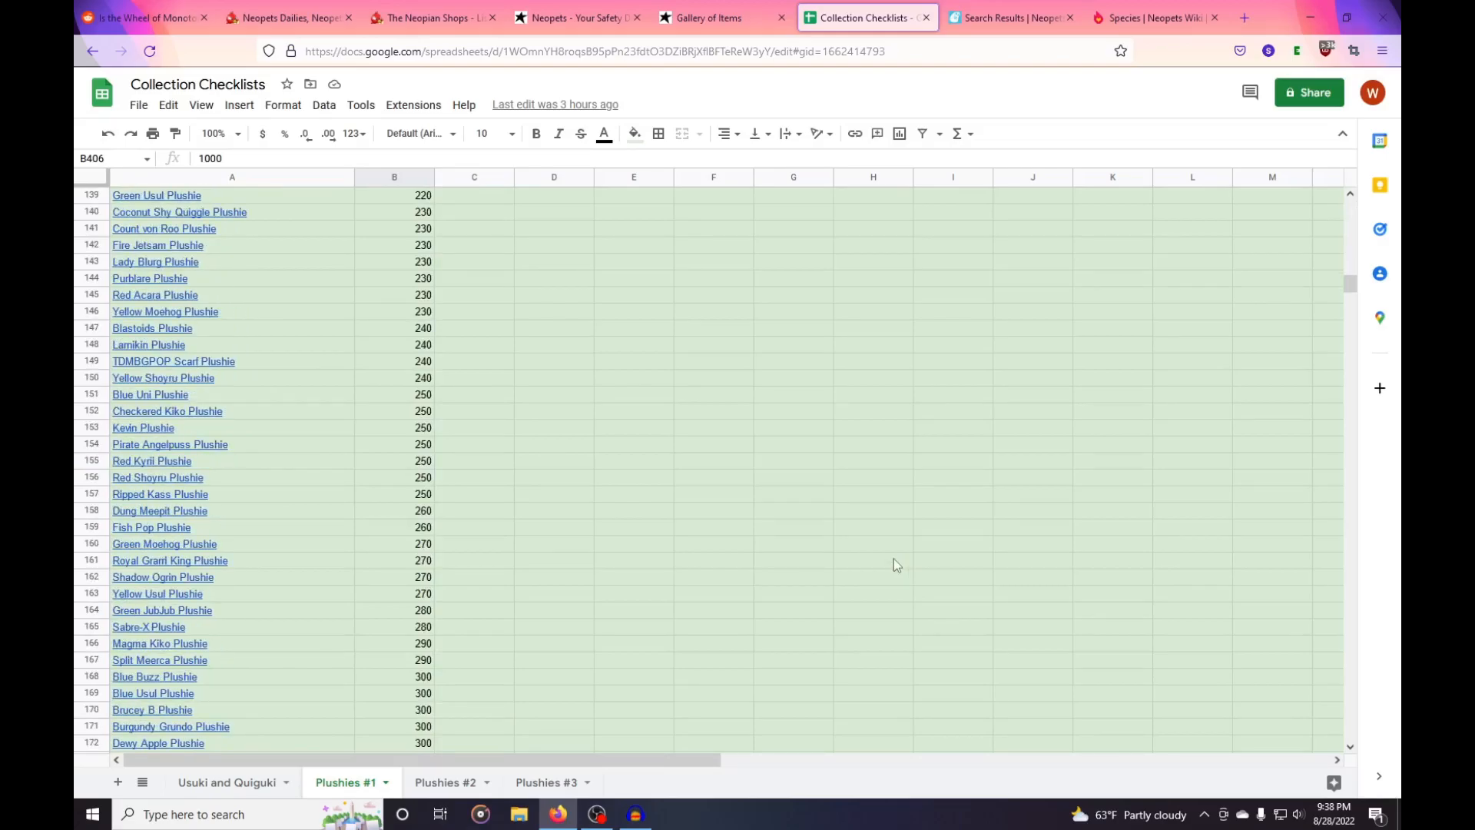
scroll(893, 559, down, 20)
scroll(893, 559, up, 20)
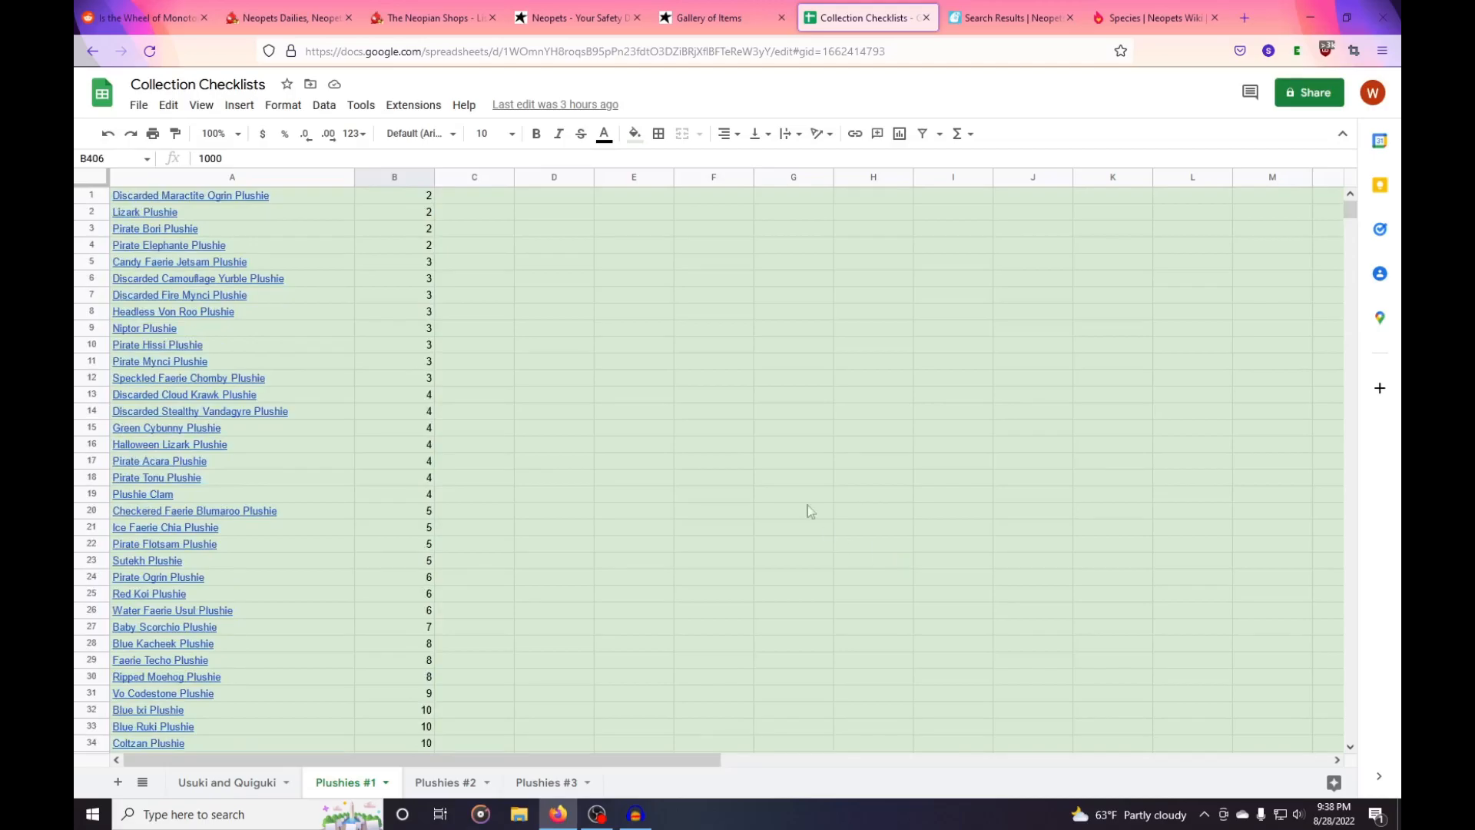
Return to Neopets, open the inventory's Quick Stock page and send all the Bori plushies to the gallery.
click(587, 7)
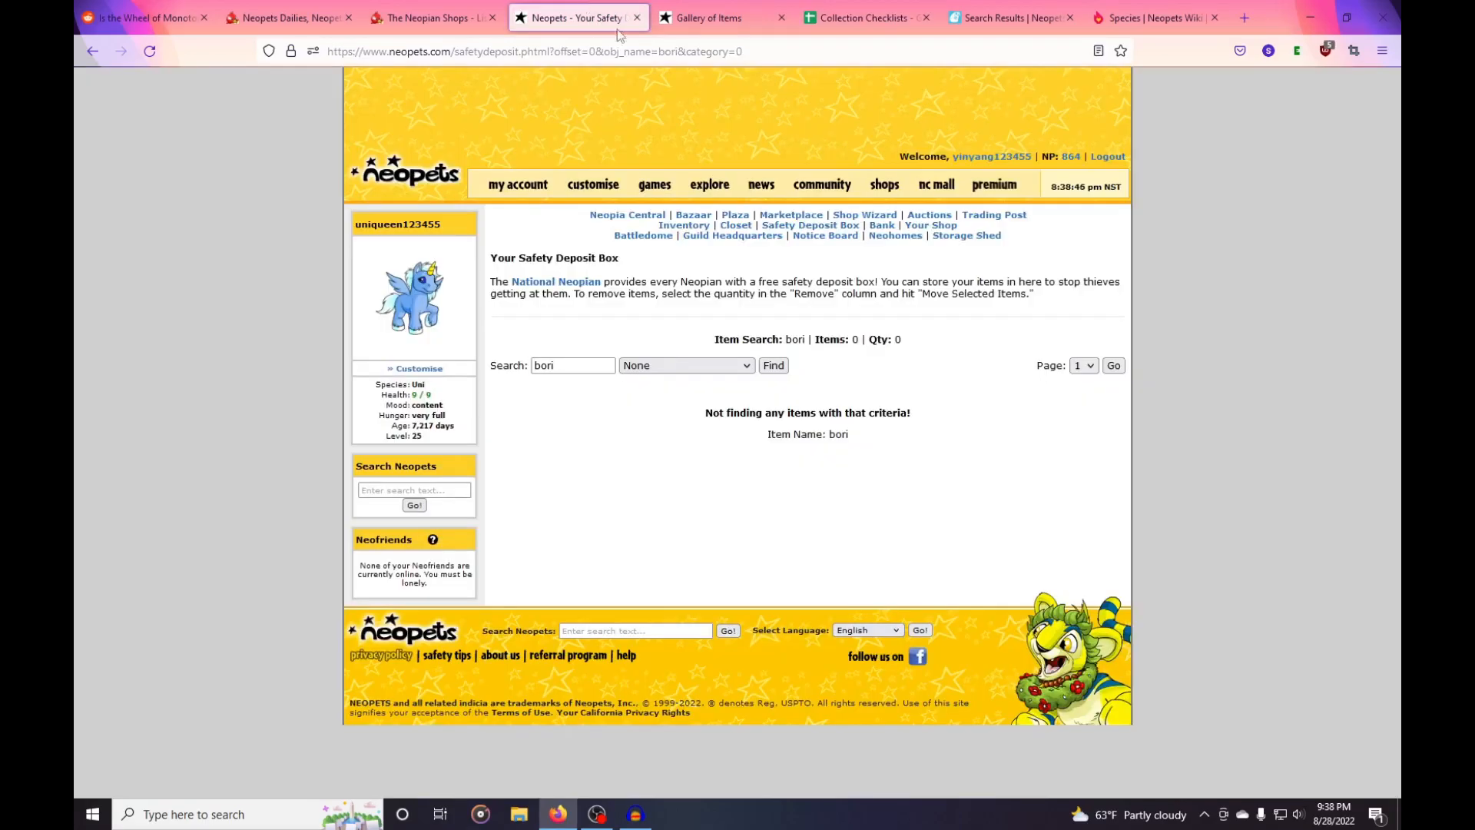
click(683, 225)
click(1175, 182)
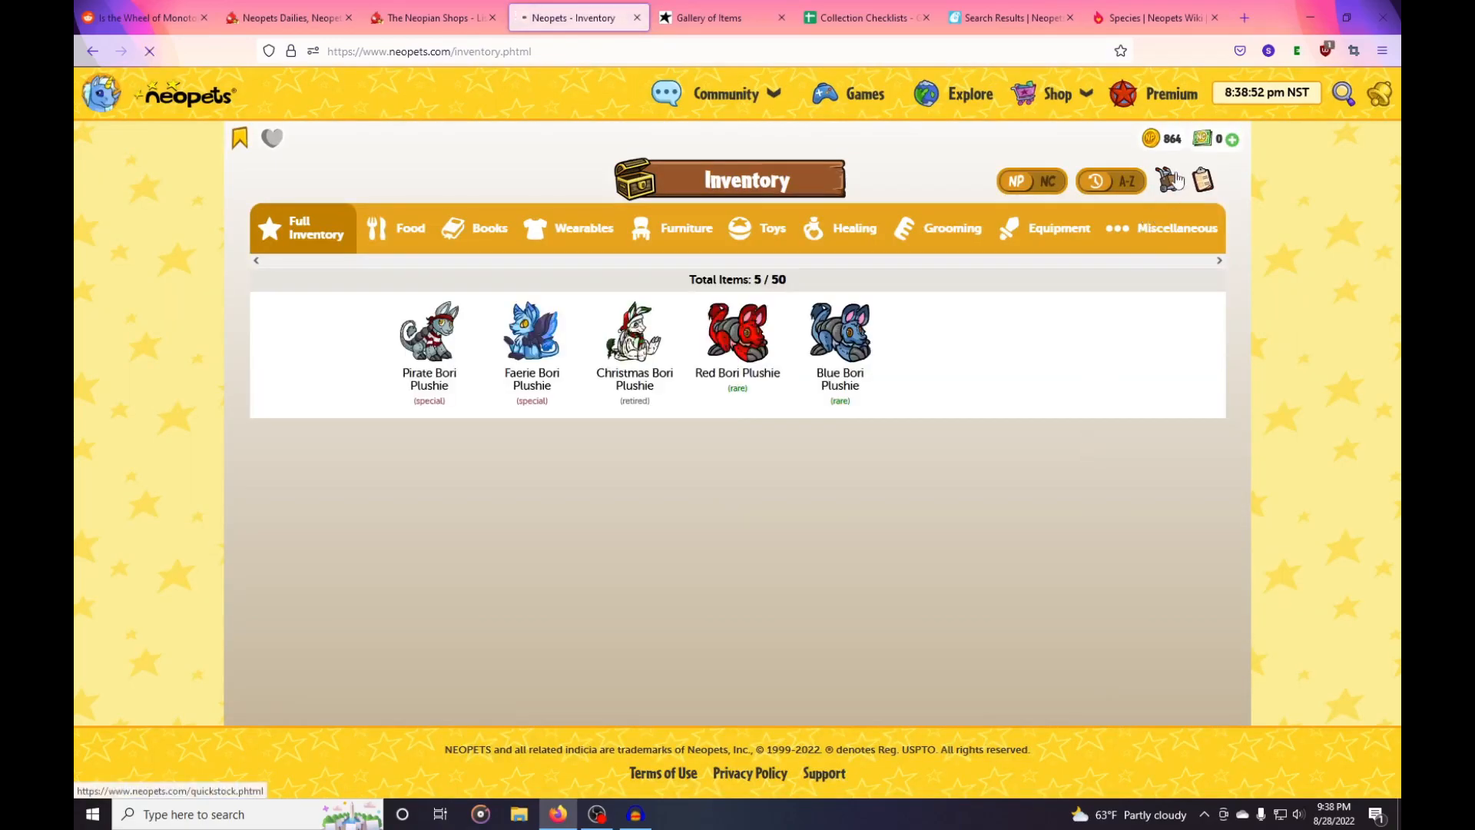
click(983, 476)
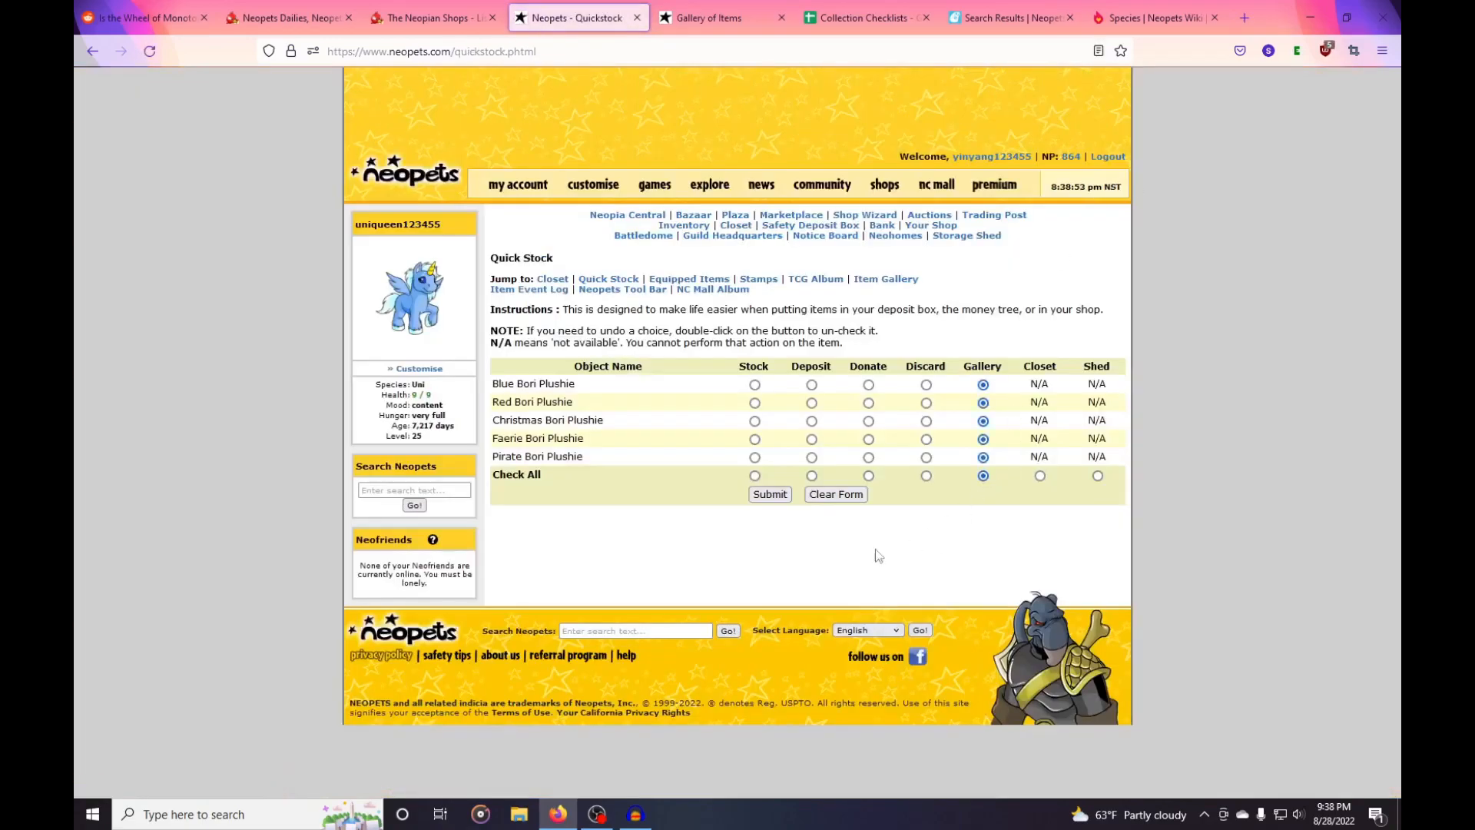
click(784, 497)
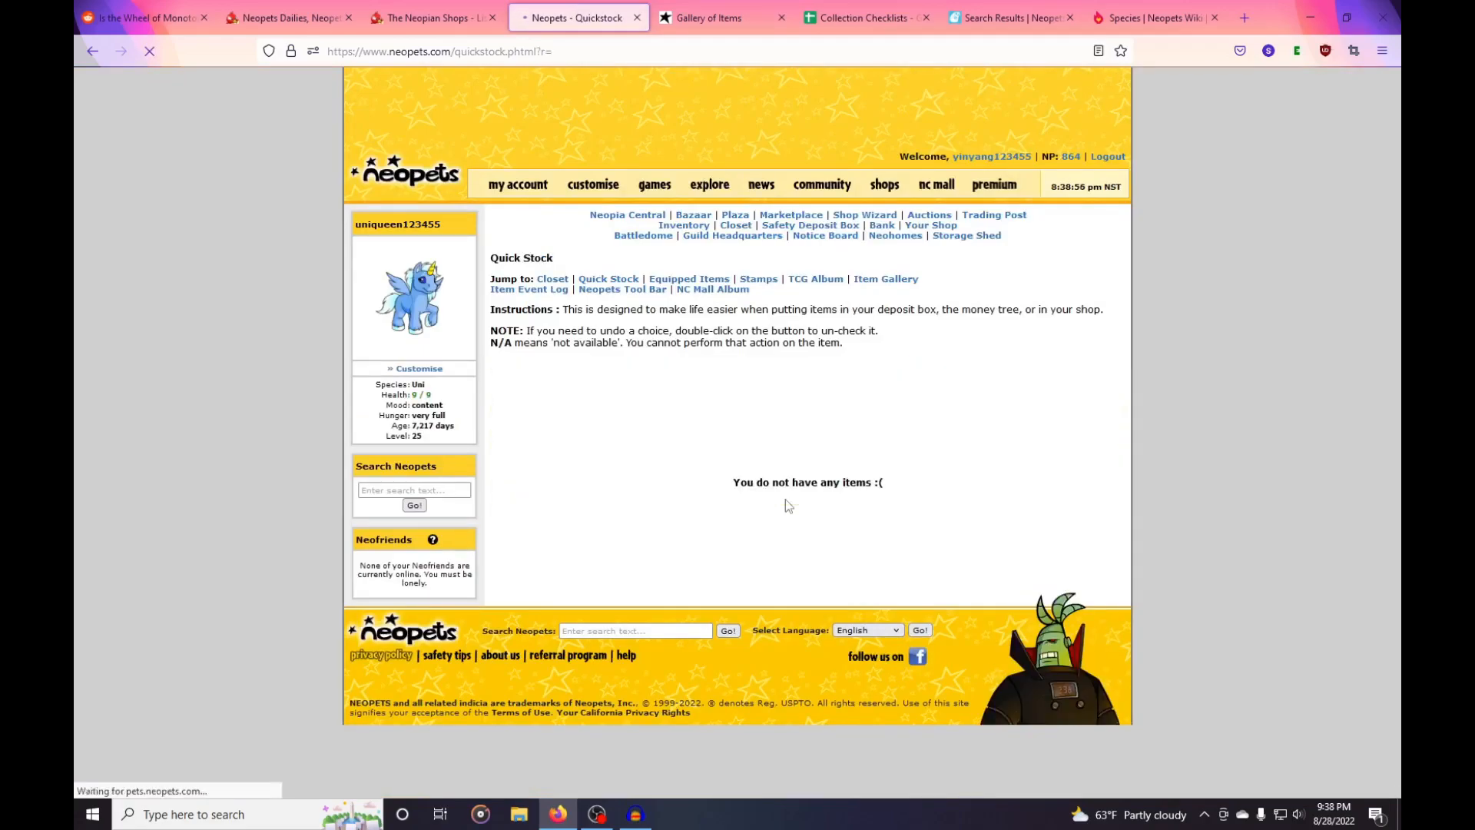
Go back to the Plushie Paradise gallery and reload the Rank All Items form with the unranked Bori plushies.
click(709, 17)
scroll(1087, 482, down, 3)
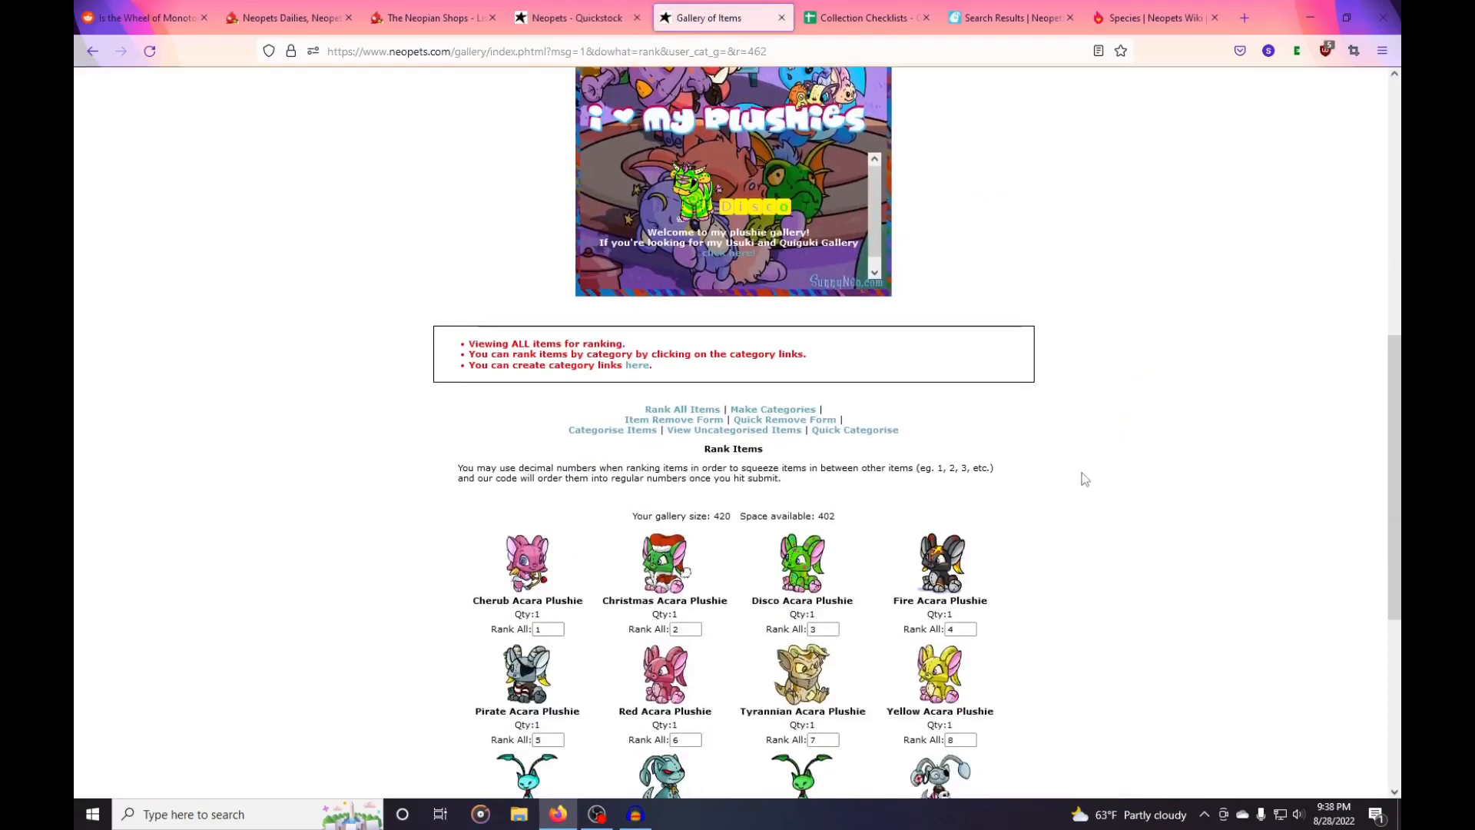
click(681, 409)
scroll(1033, 477, down, 7)
scroll(1033, 477, down, 3)
scroll(1041, 546, up, 5)
scroll(1041, 547, down, 5)
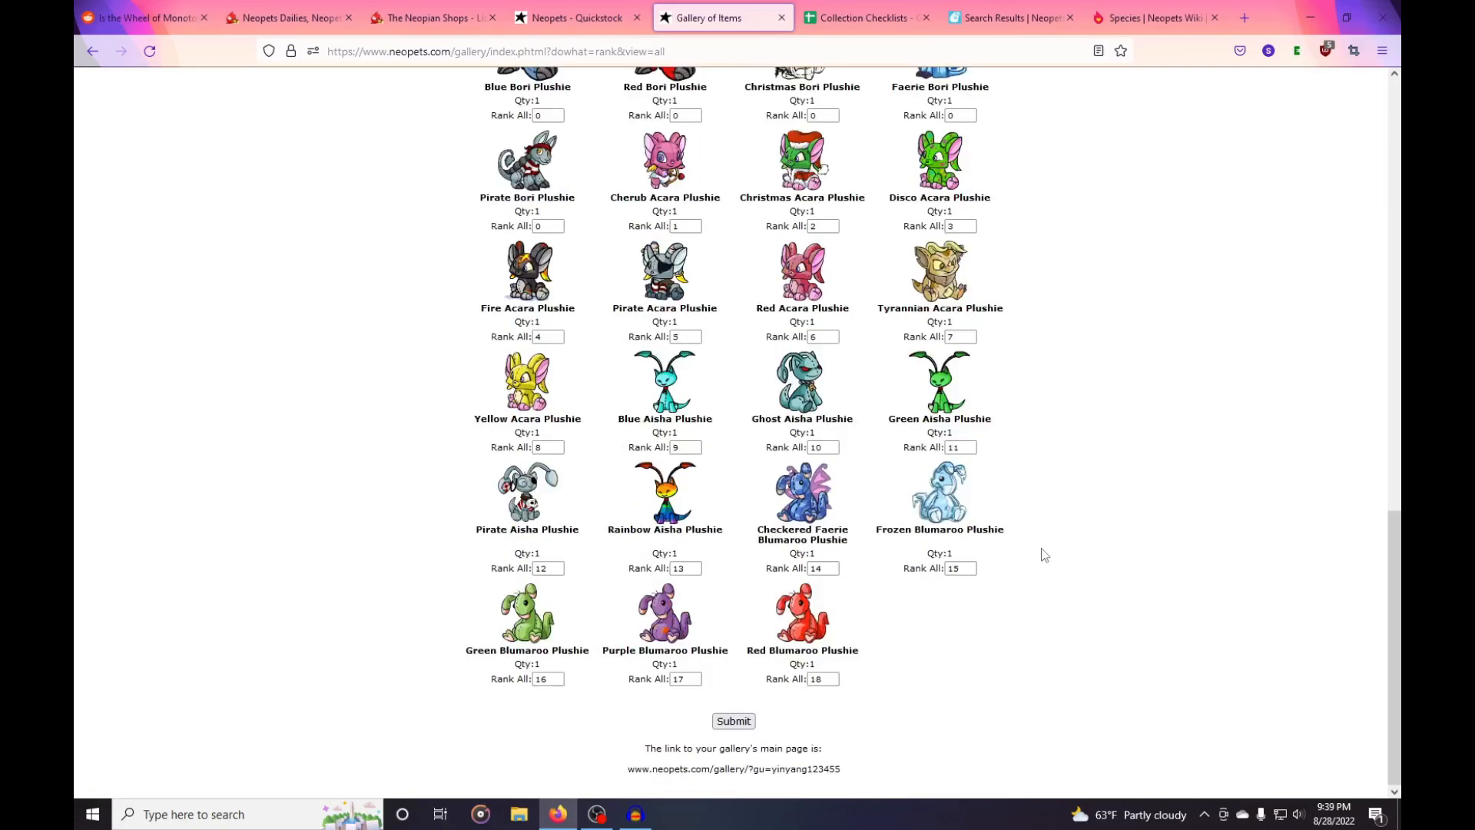
scroll(1045, 554, up, 6)
scroll(1045, 554, down, 2)
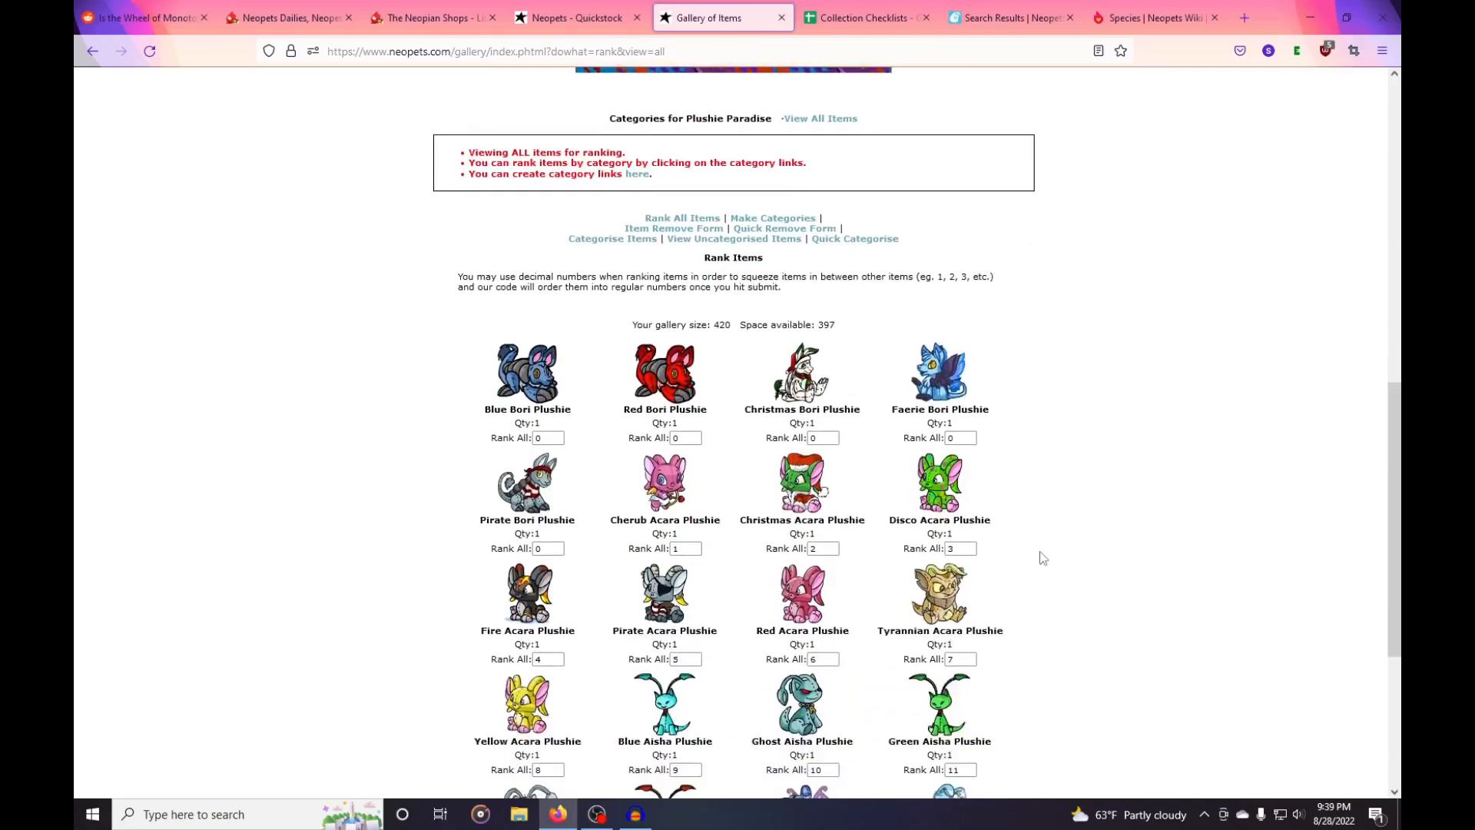
Rank the Blue, Christmas, Faerie, Pirate and Red Bori Plushies 19, 20, 21, 22 and 23 respectively.
click(525, 438)
text(19)
click(775, 434)
text(20)
click(914, 433)
text(21)
click(515, 548)
text(22)
click(675, 438)
text(23)
Submit the Bori plushie ranks and review the resulting gallery order.
scroll(737, 501, down, 1)
scroll(739, 501, down, 4)
click(733, 721)
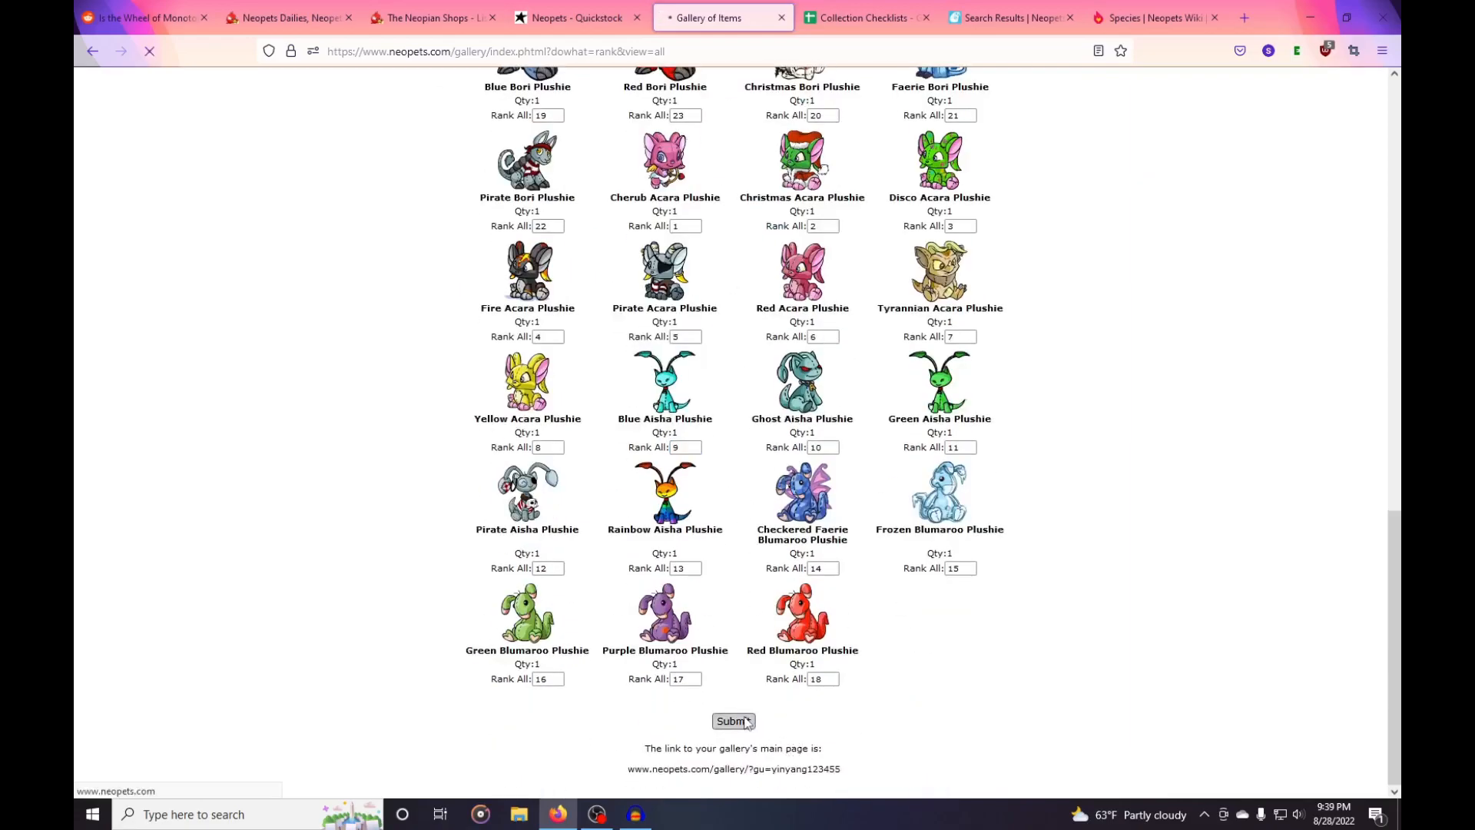
scroll(972, 604, down, 12)
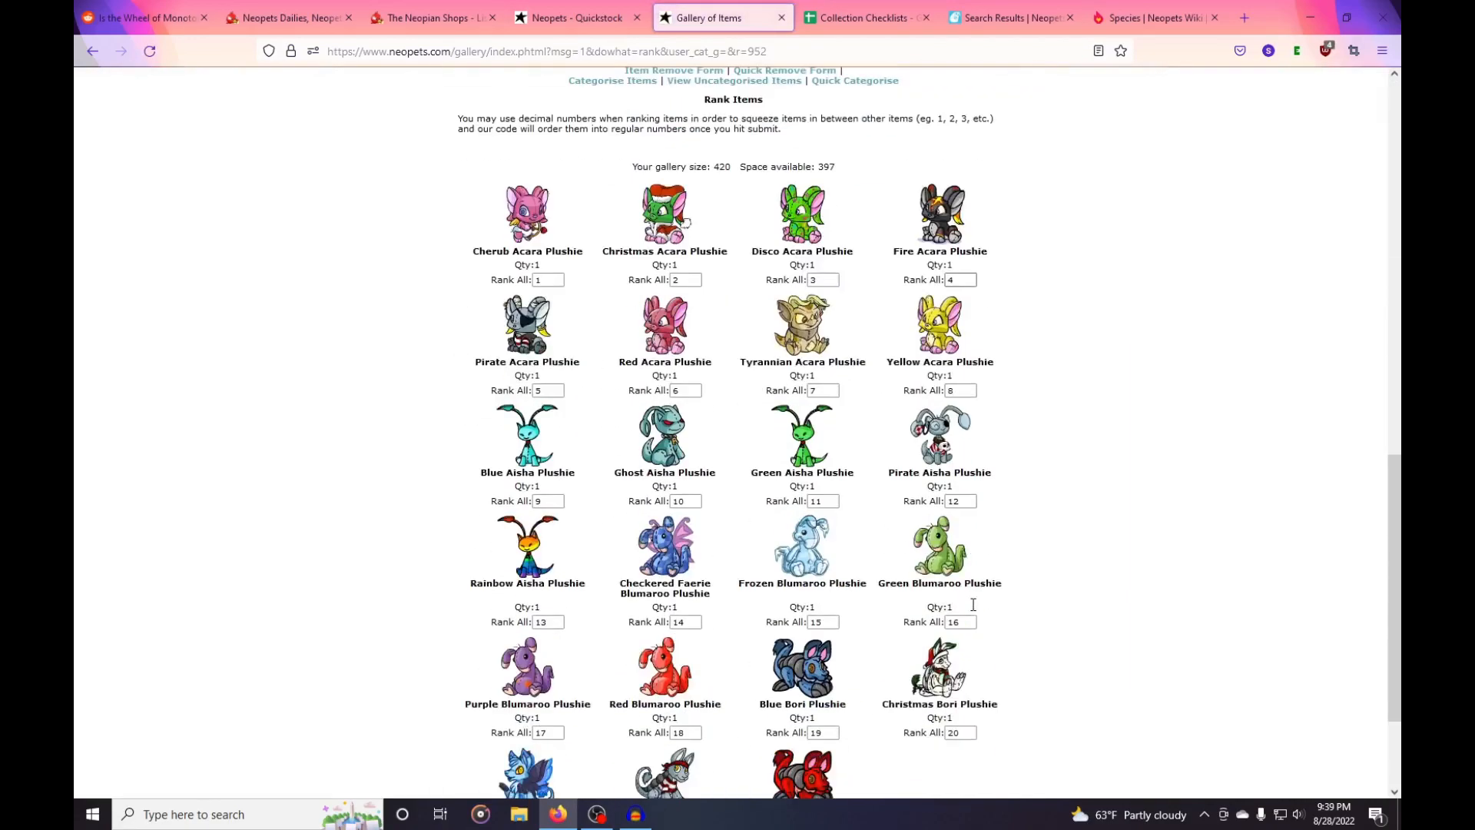
scroll(1048, 581, down, 2)
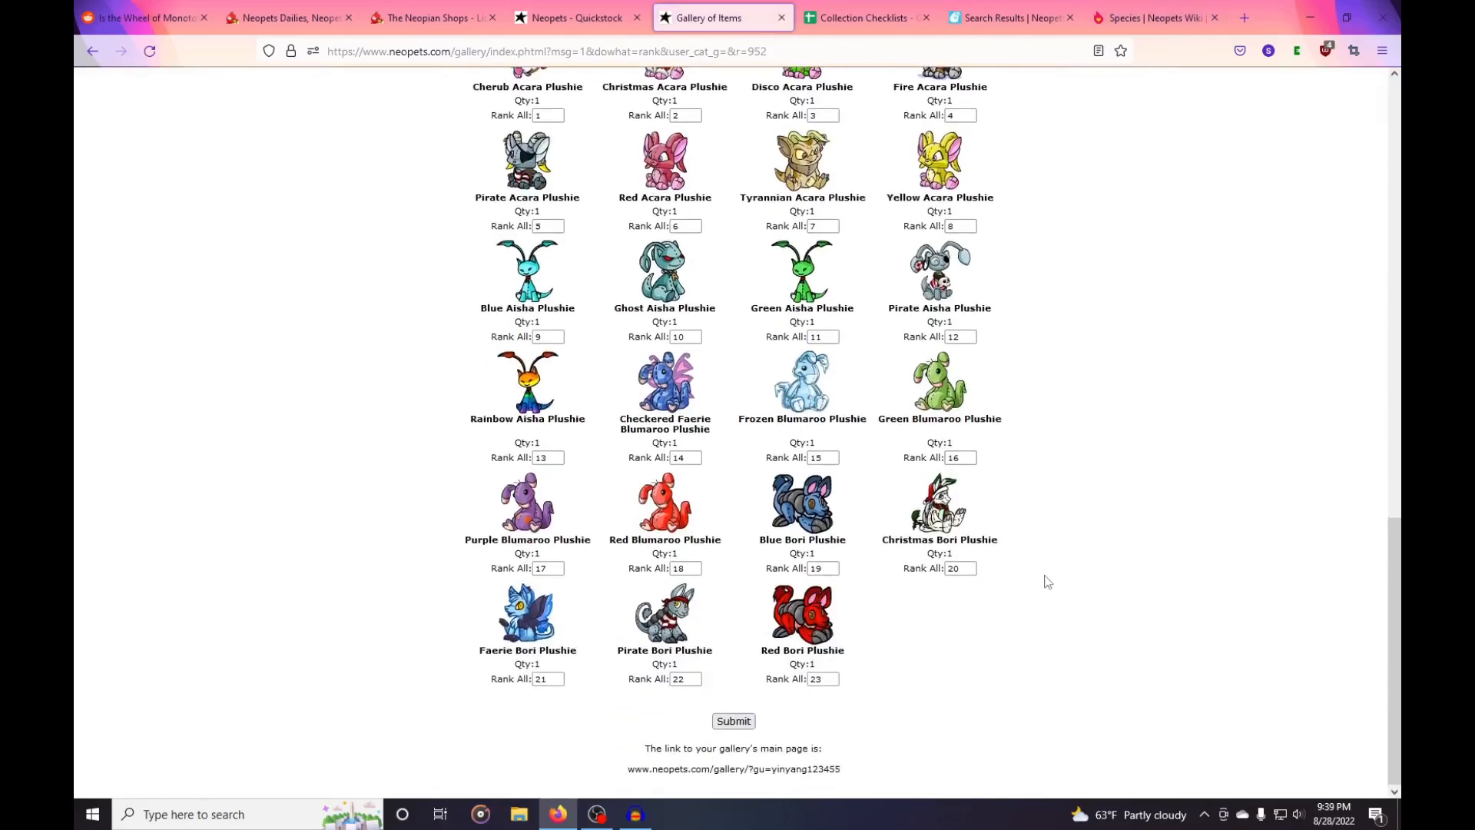
scroll(1047, 581, up, 1)
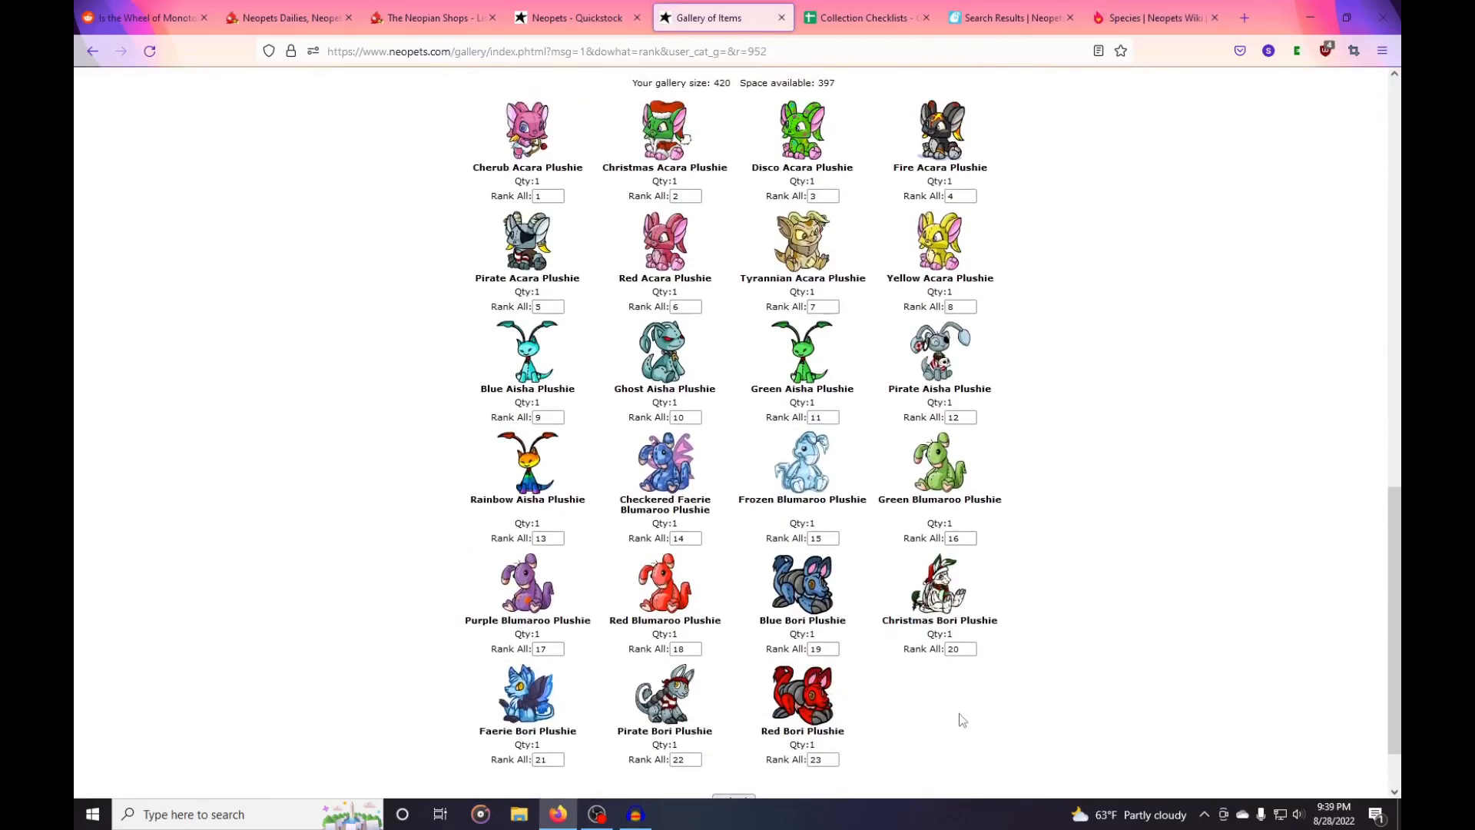
scroll(962, 719, up, 2)
scroll(961, 719, down, 2)
scroll(1070, 665, down, 1)
scroll(1074, 668, up, 2)
scroll(1074, 668, up, 3)
Review the fully ranked Plushie Paradise list from the Acara plushies through the Grundo plushies, checking the species and colour order.
scroll(1072, 665, down, 5)
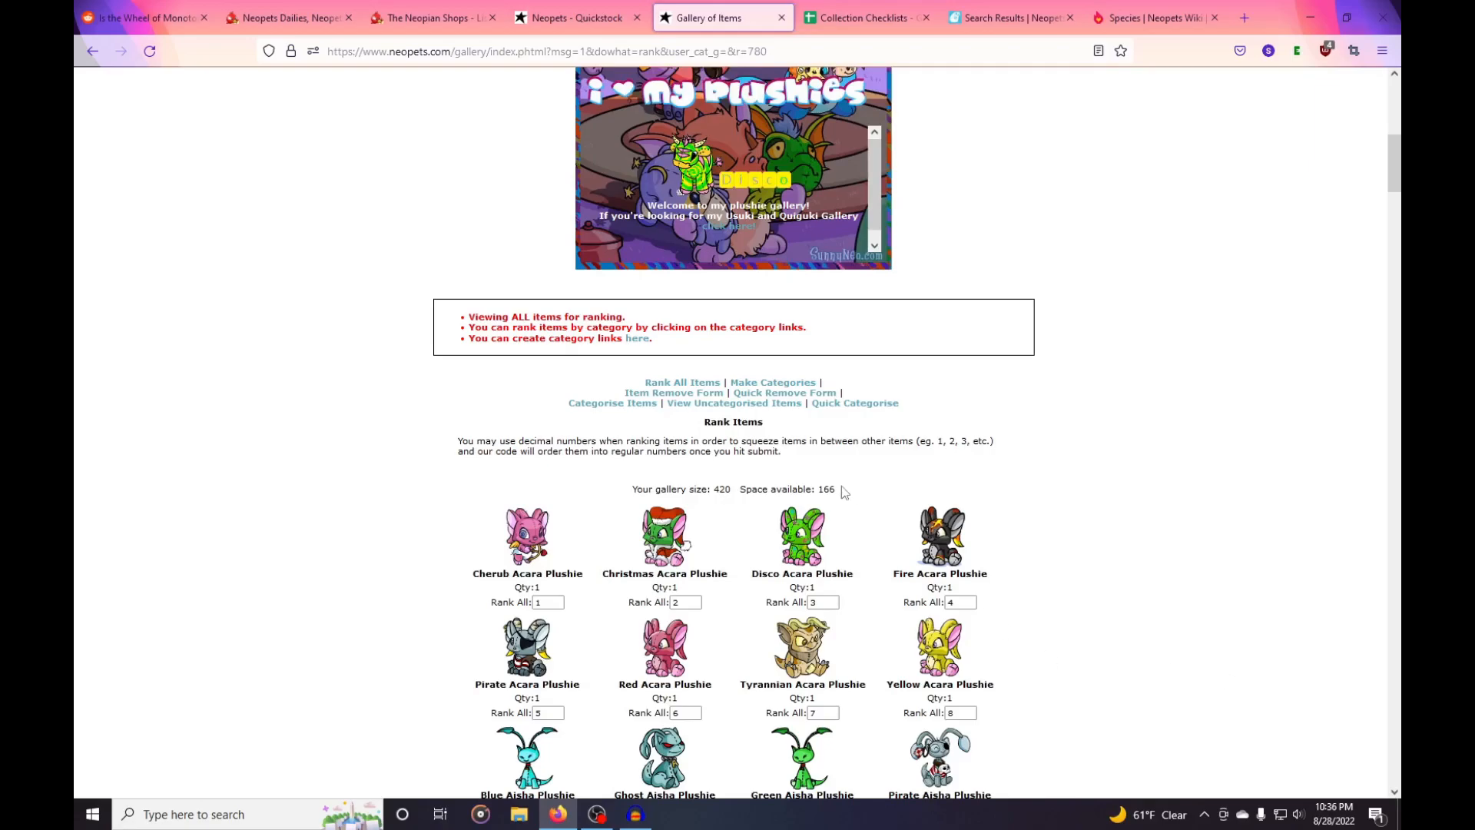
scroll(1190, 520, down, 5)
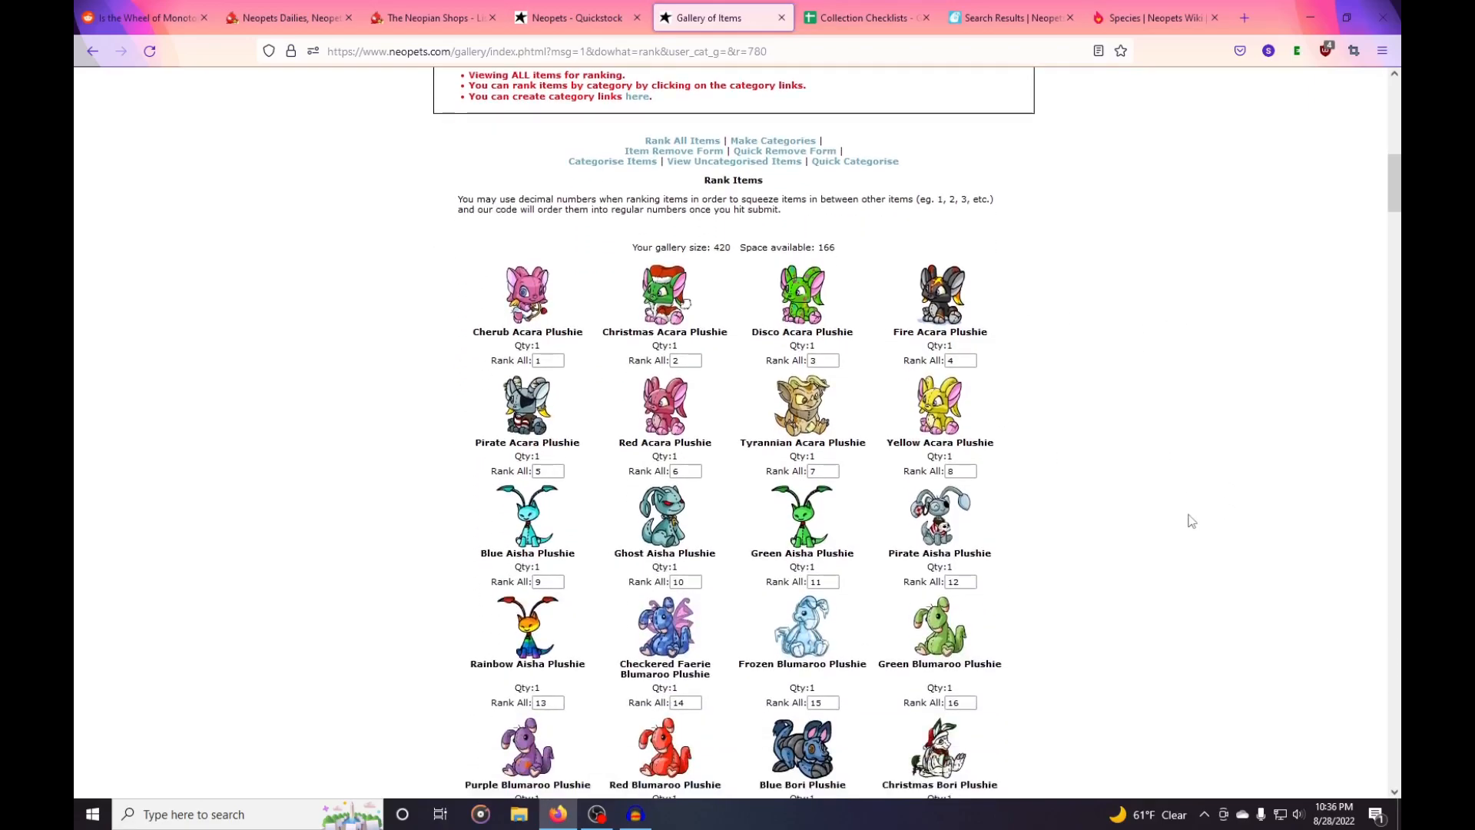
scroll(1191, 521, down, 1)
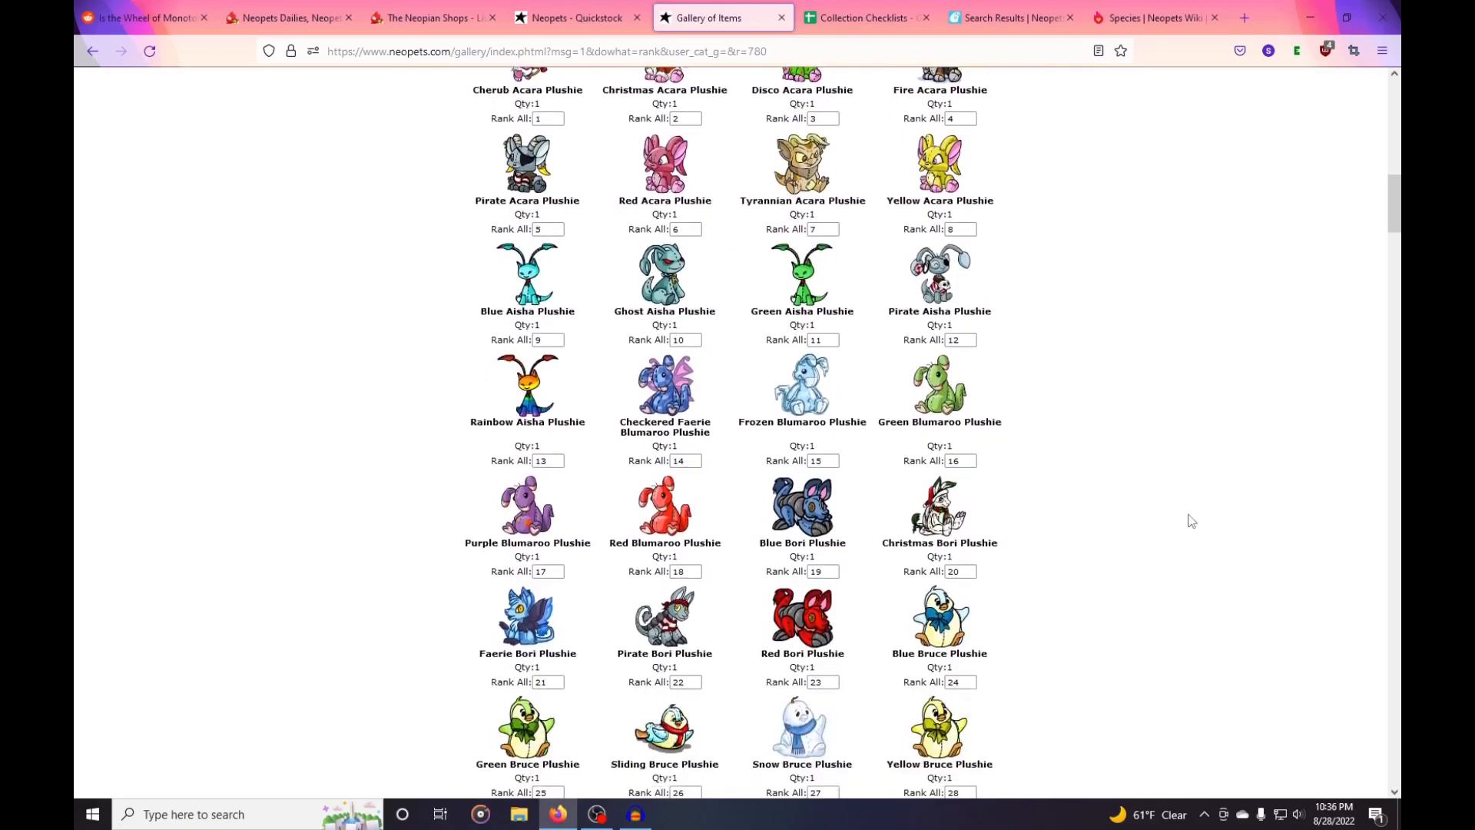
scroll(1191, 521, down, 2)
scroll(1191, 521, down, 4)
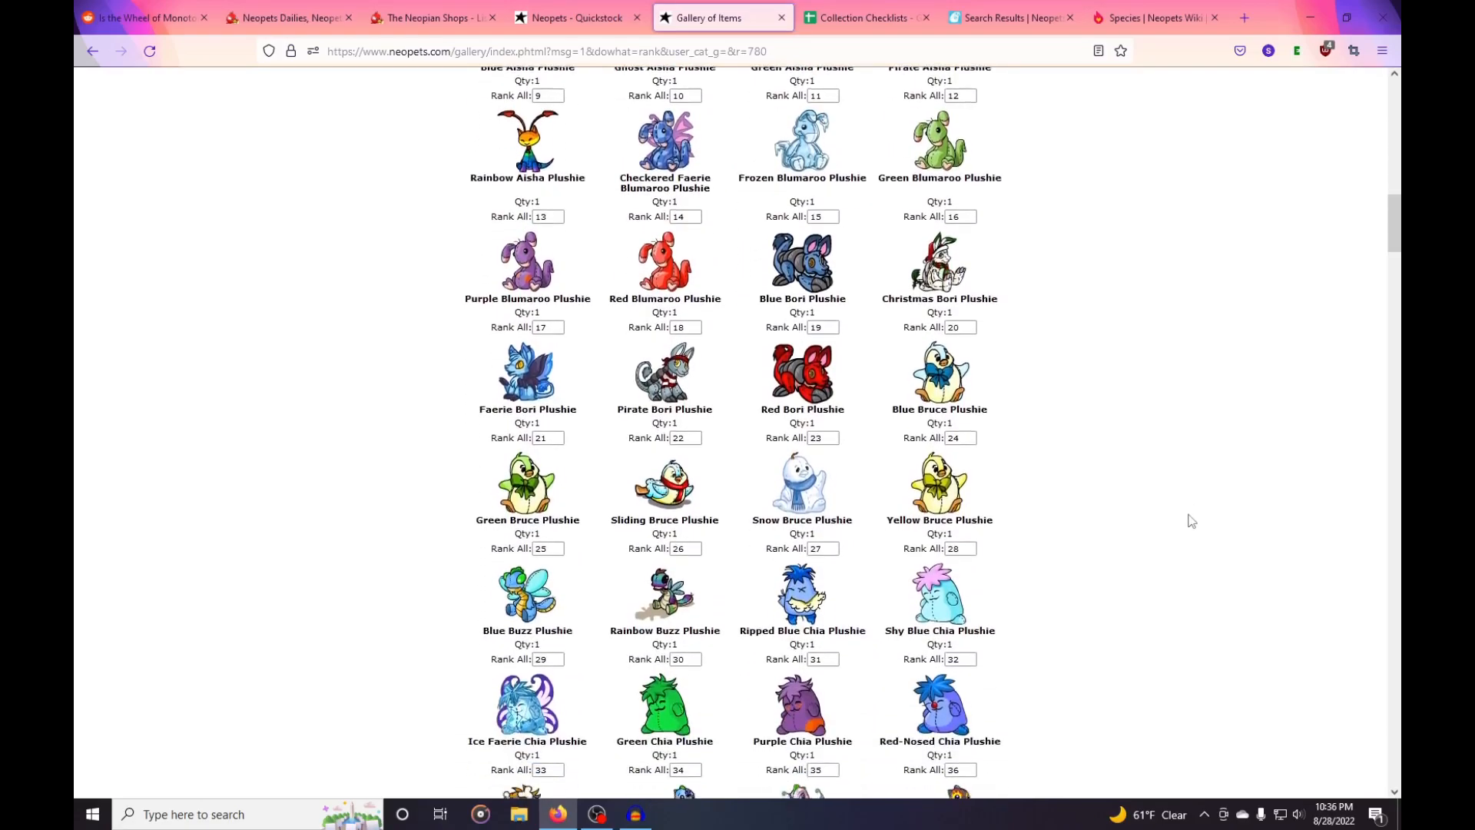
scroll(1190, 521, down, 3)
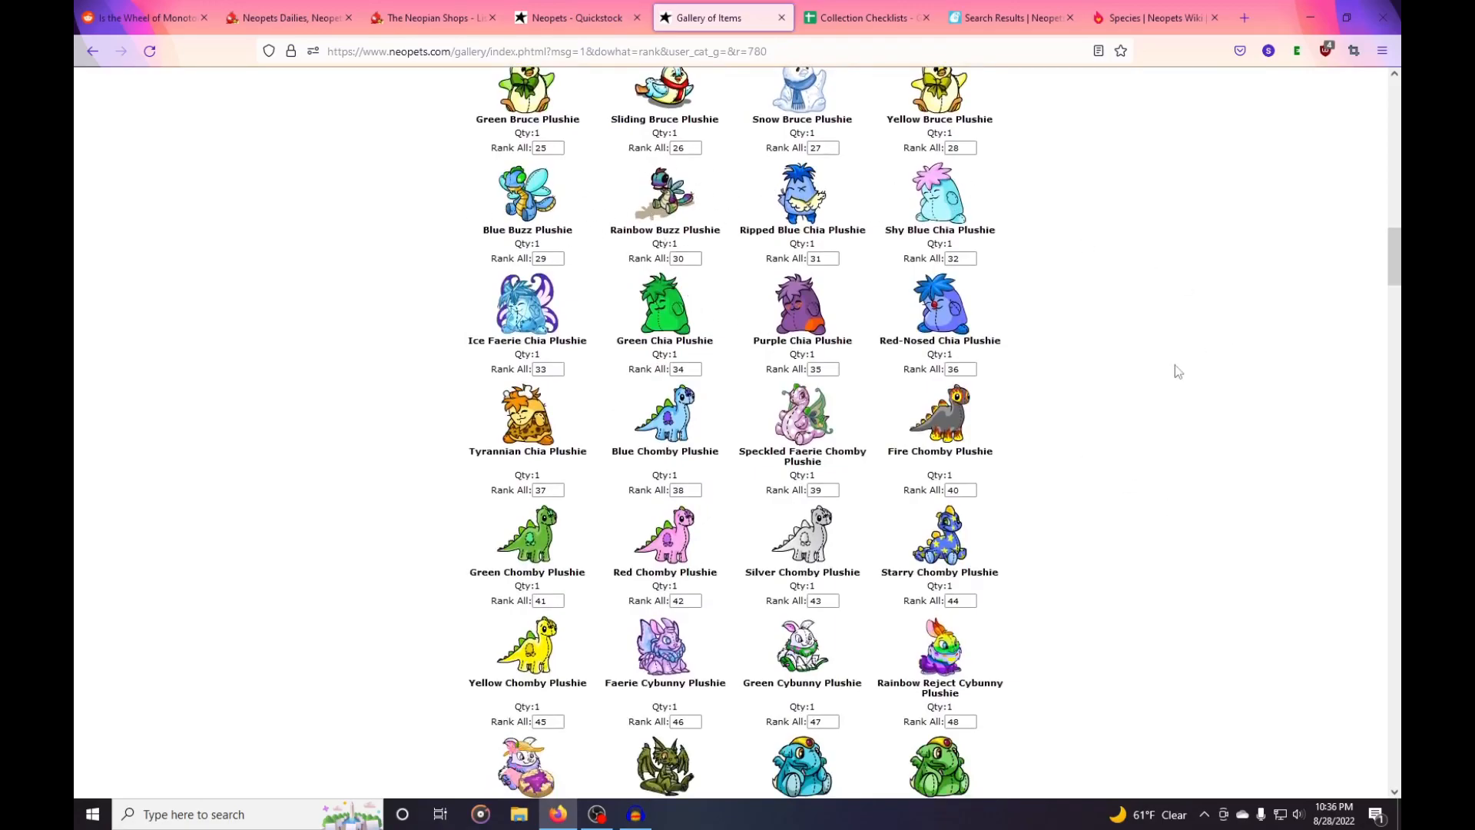
scroll(1191, 477, down, 3)
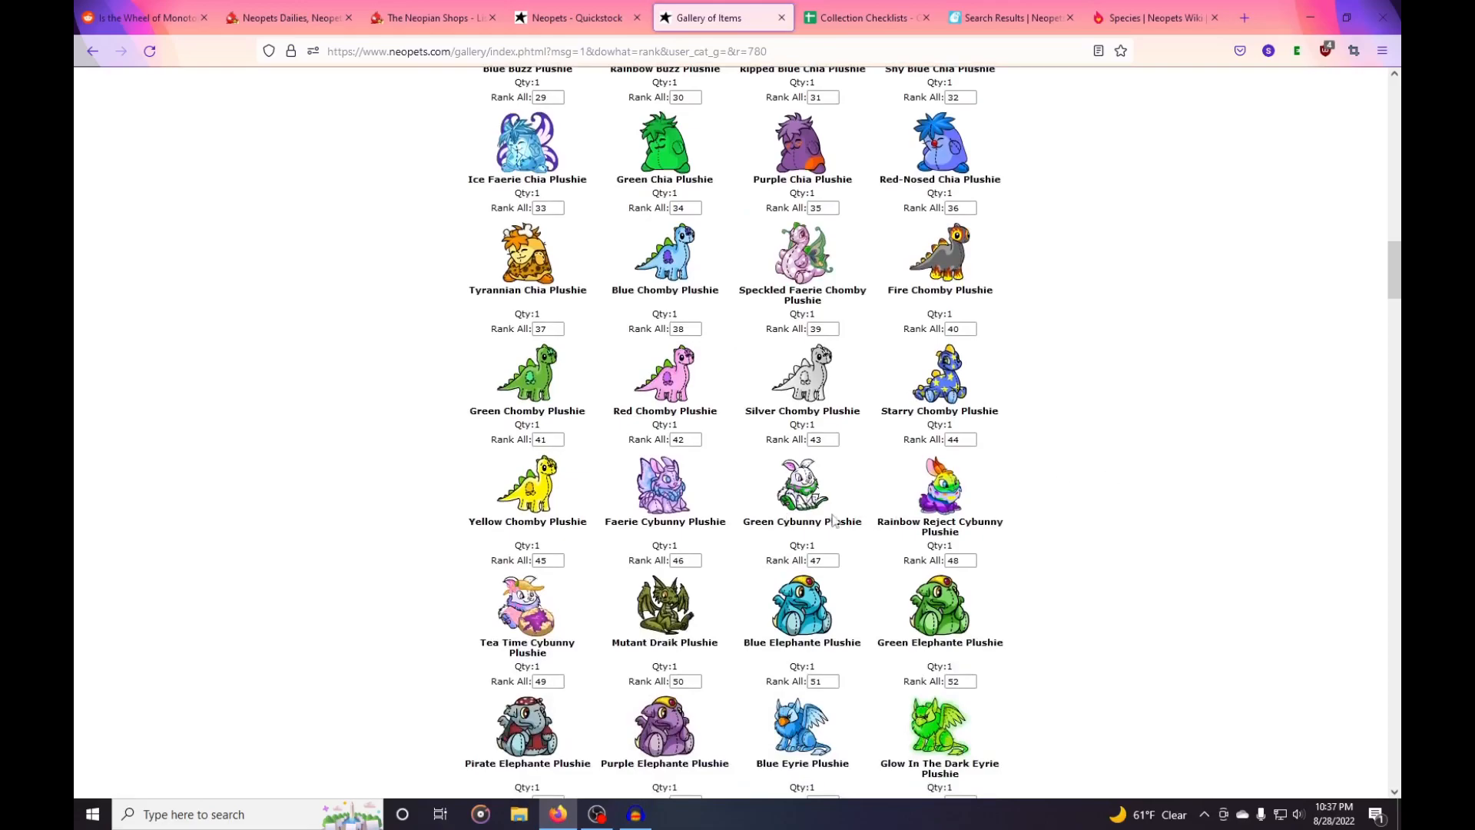
scroll(1152, 522, down, 2)
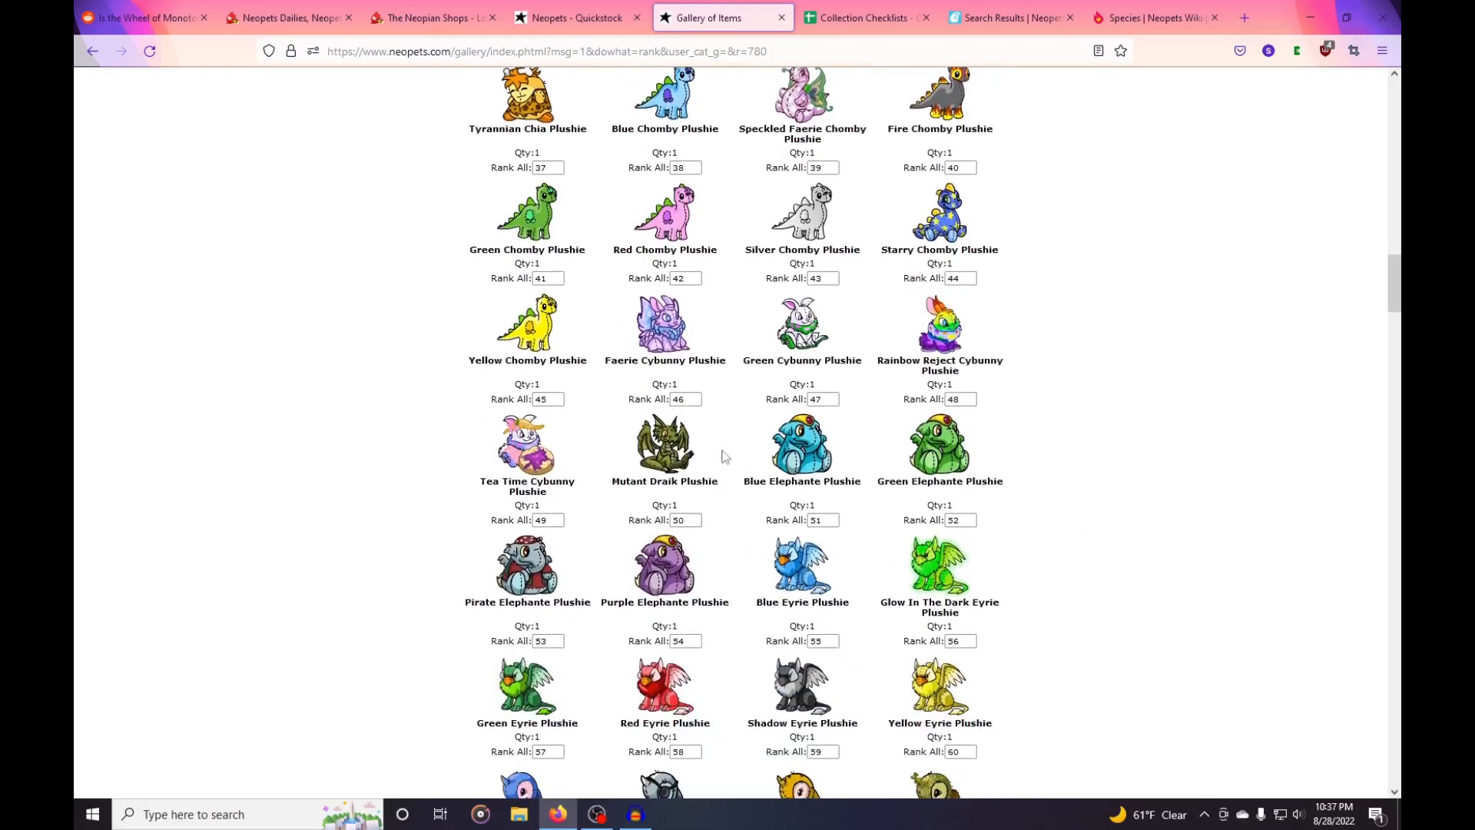
scroll(914, 470, down, 2)
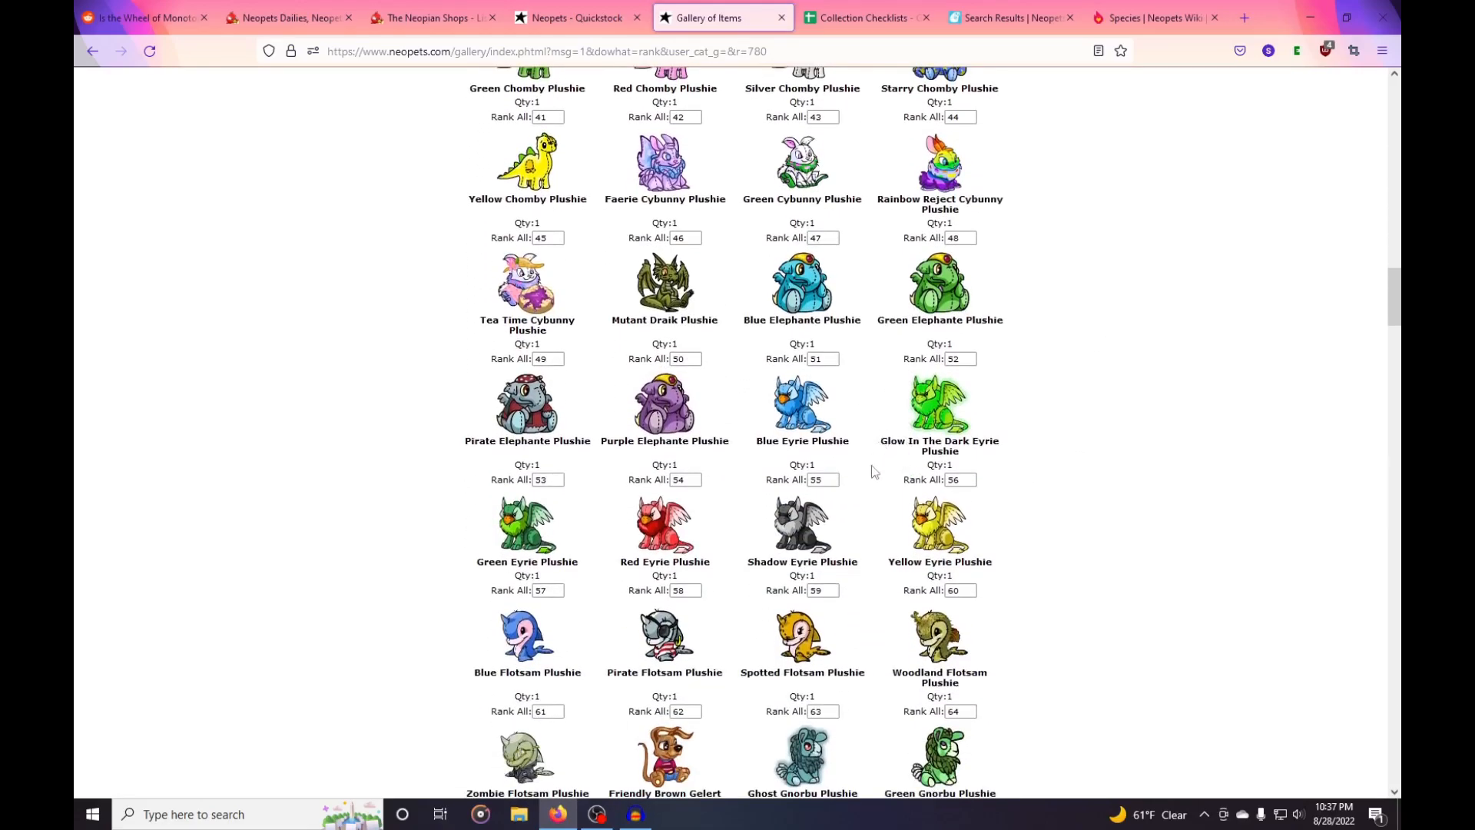
scroll(880, 541, down, 2)
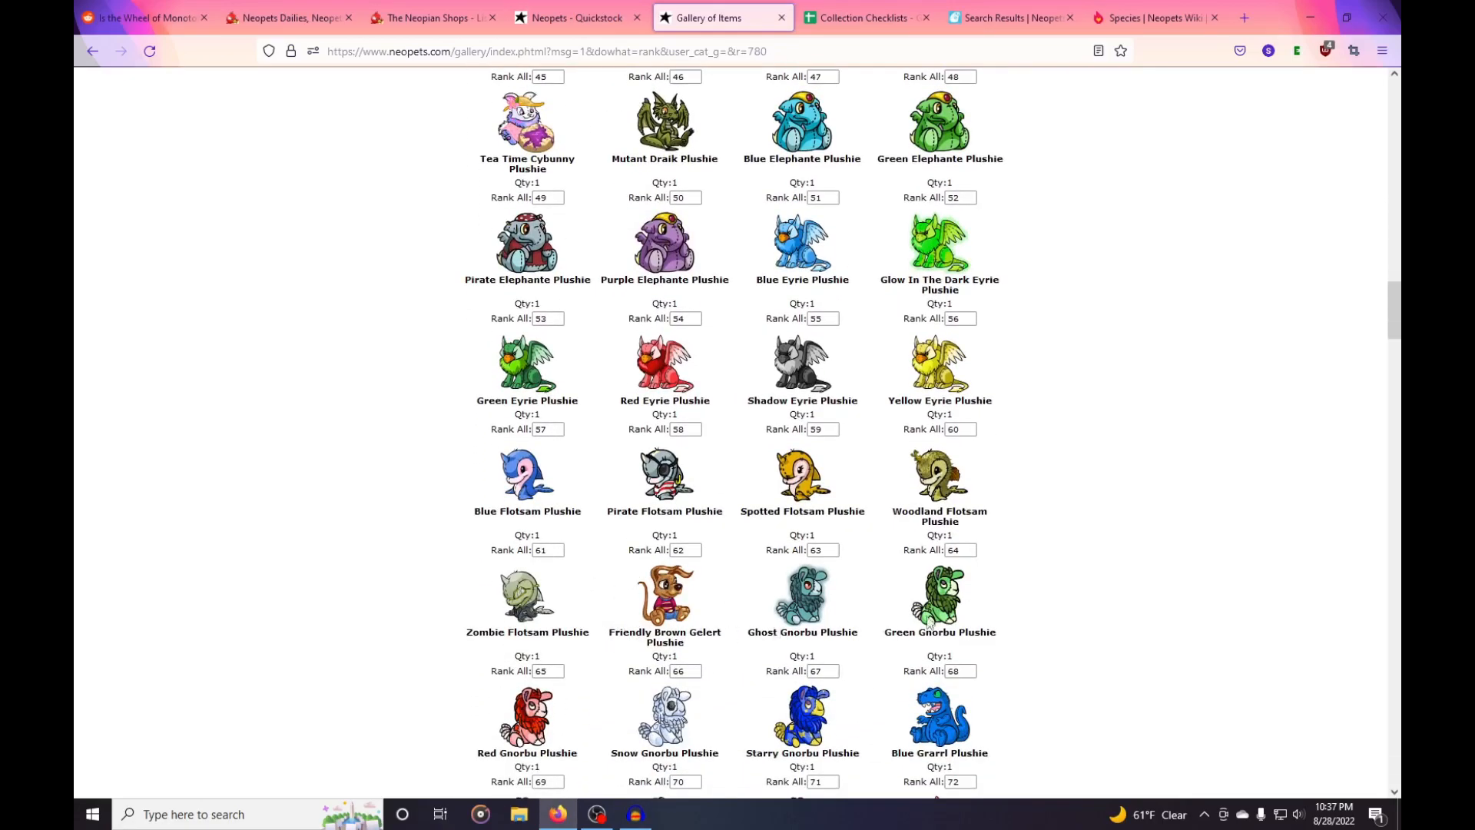
scroll(914, 615, down, 2)
scroll(883, 595, down, 2)
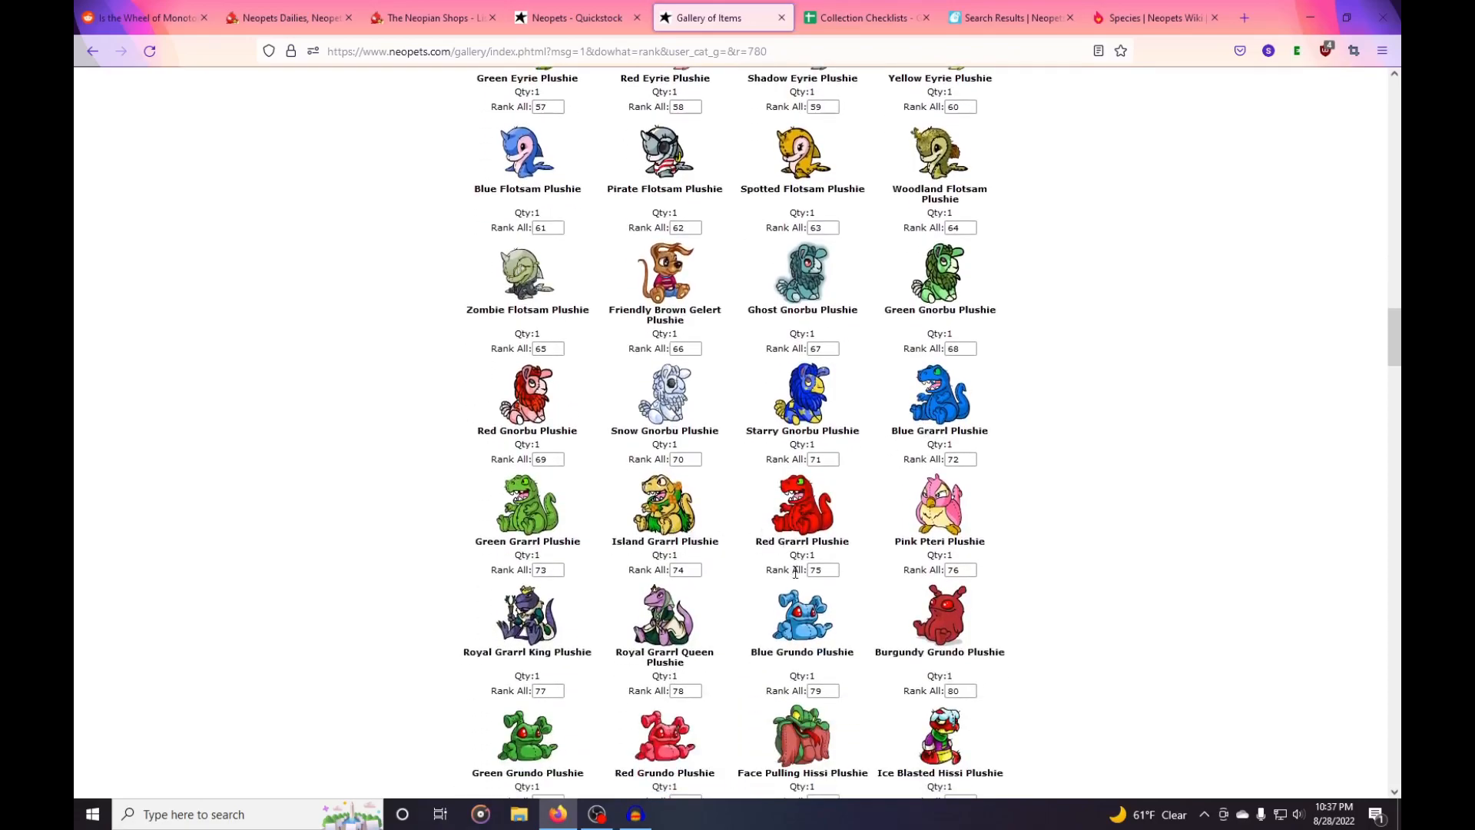
scroll(799, 570, down, 1)
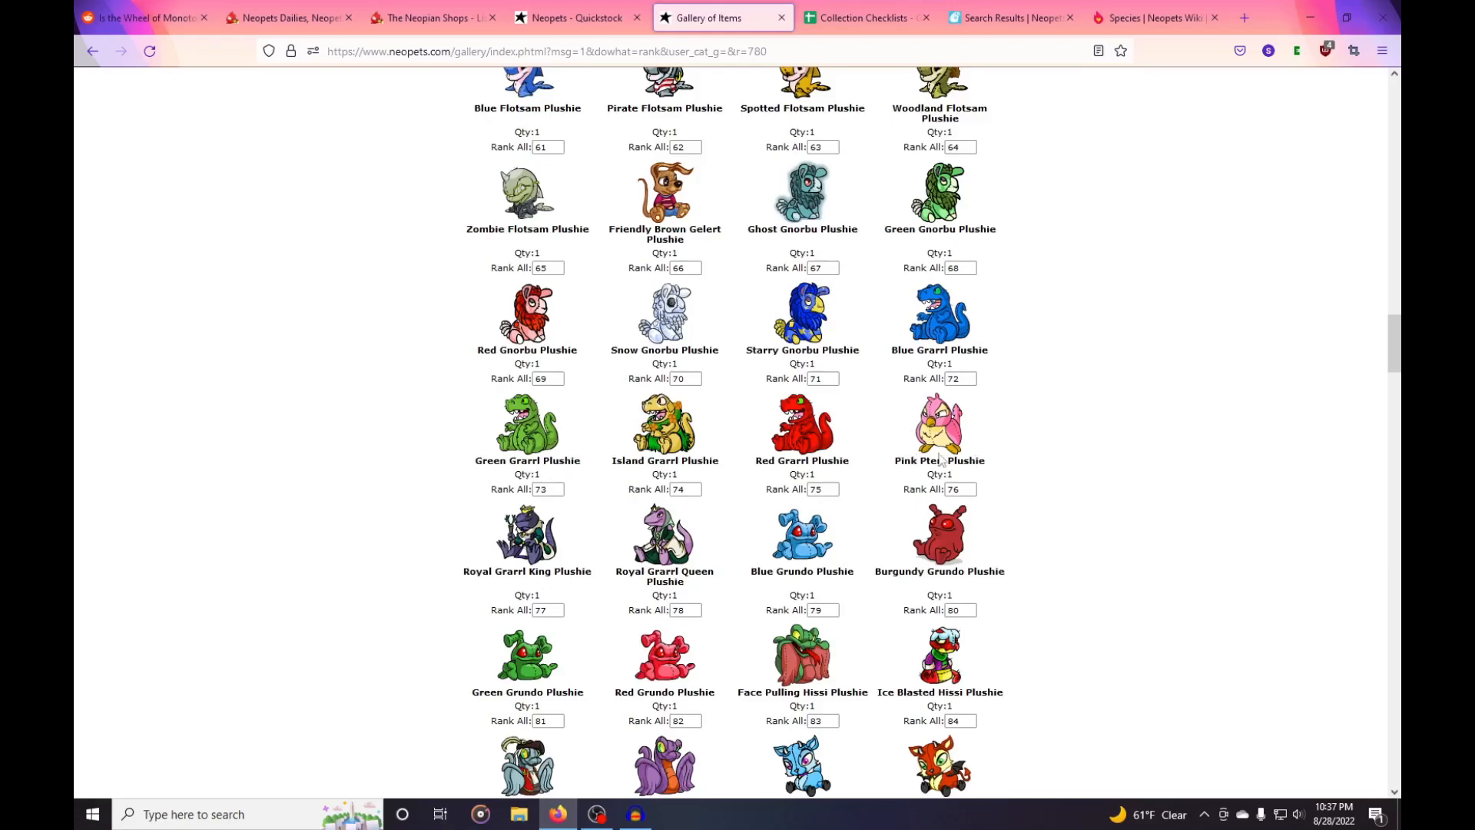
Continue checking the ranked plushies by species and colour, from the Hissi and Ixi plushies through the Mynci plushies.
scroll(1066, 503, down, 5)
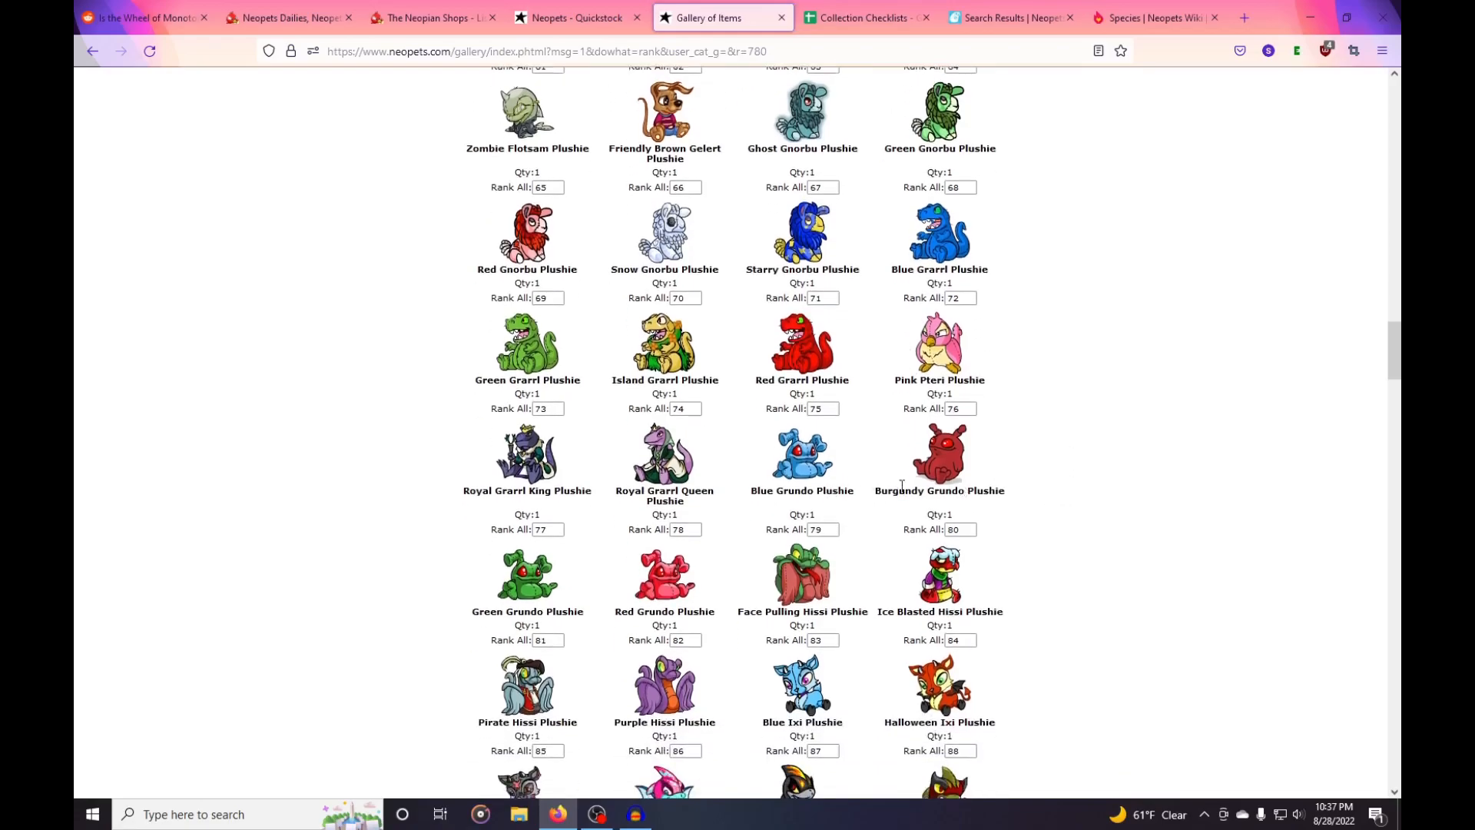
scroll(933, 516, down, 1)
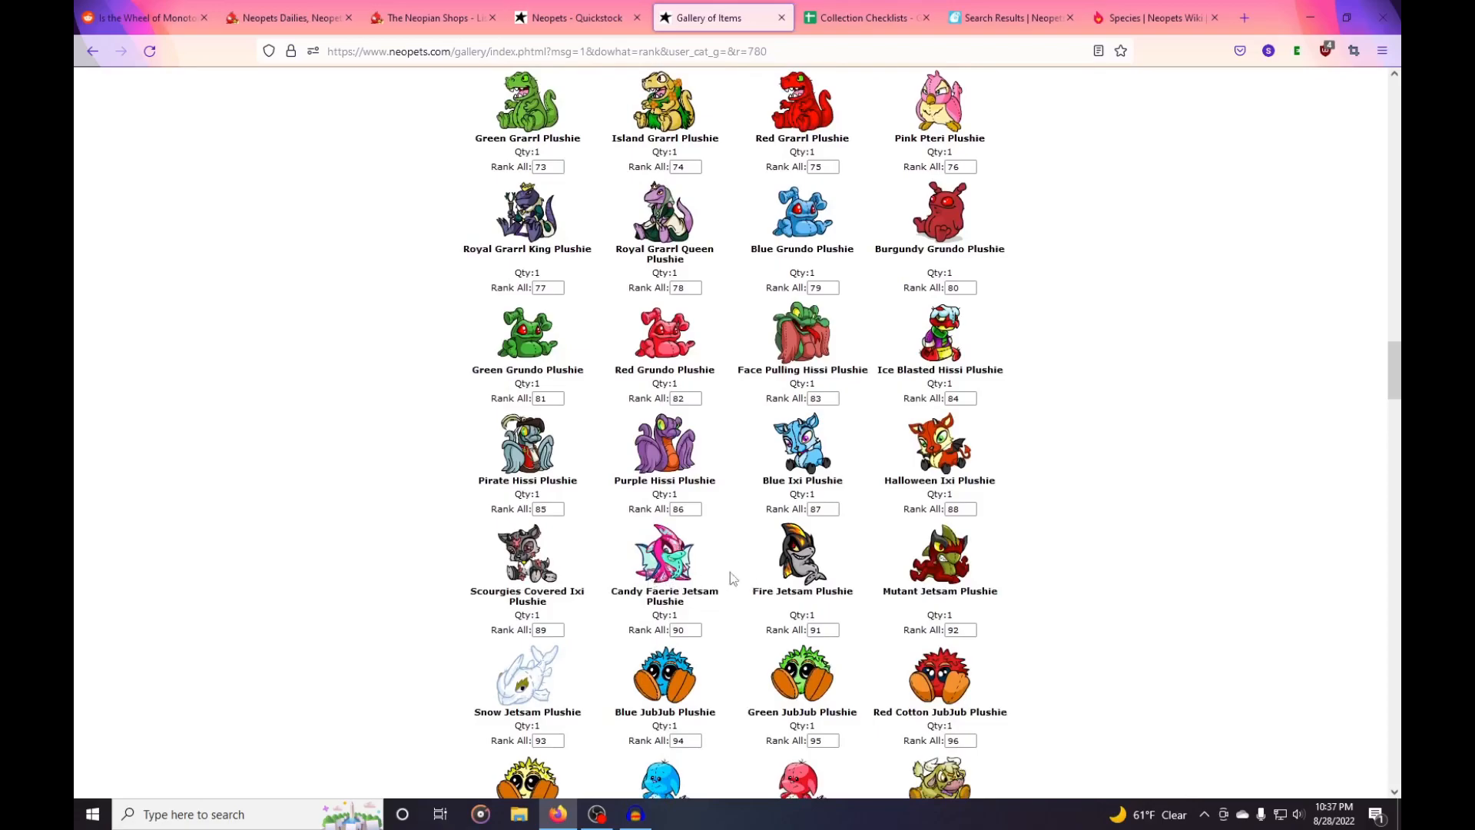
scroll(765, 581, down, 2)
scroll(826, 534, down, 2)
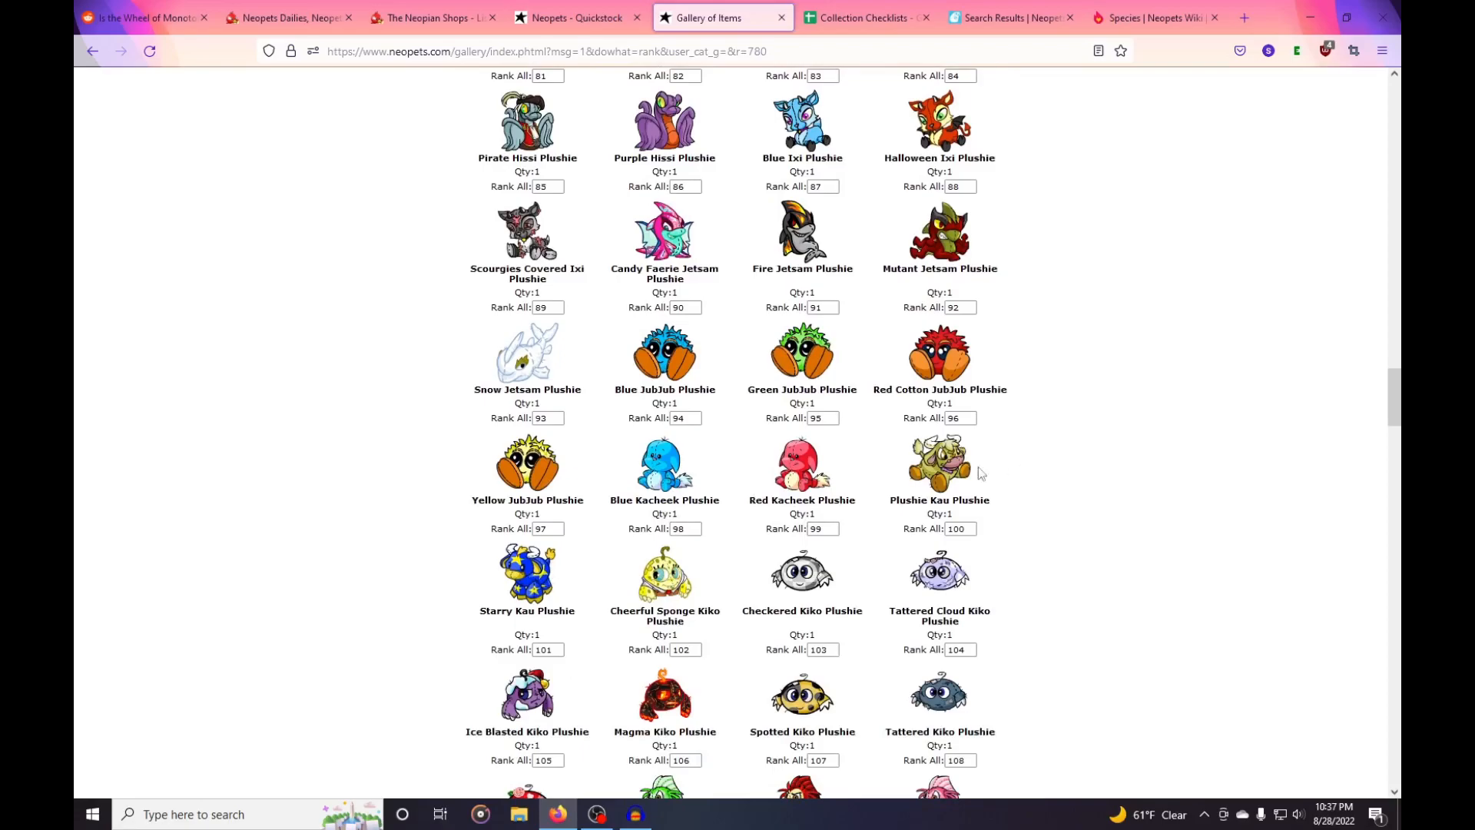
scroll(749, 577, down, 2)
scroll(892, 546, down, 3)
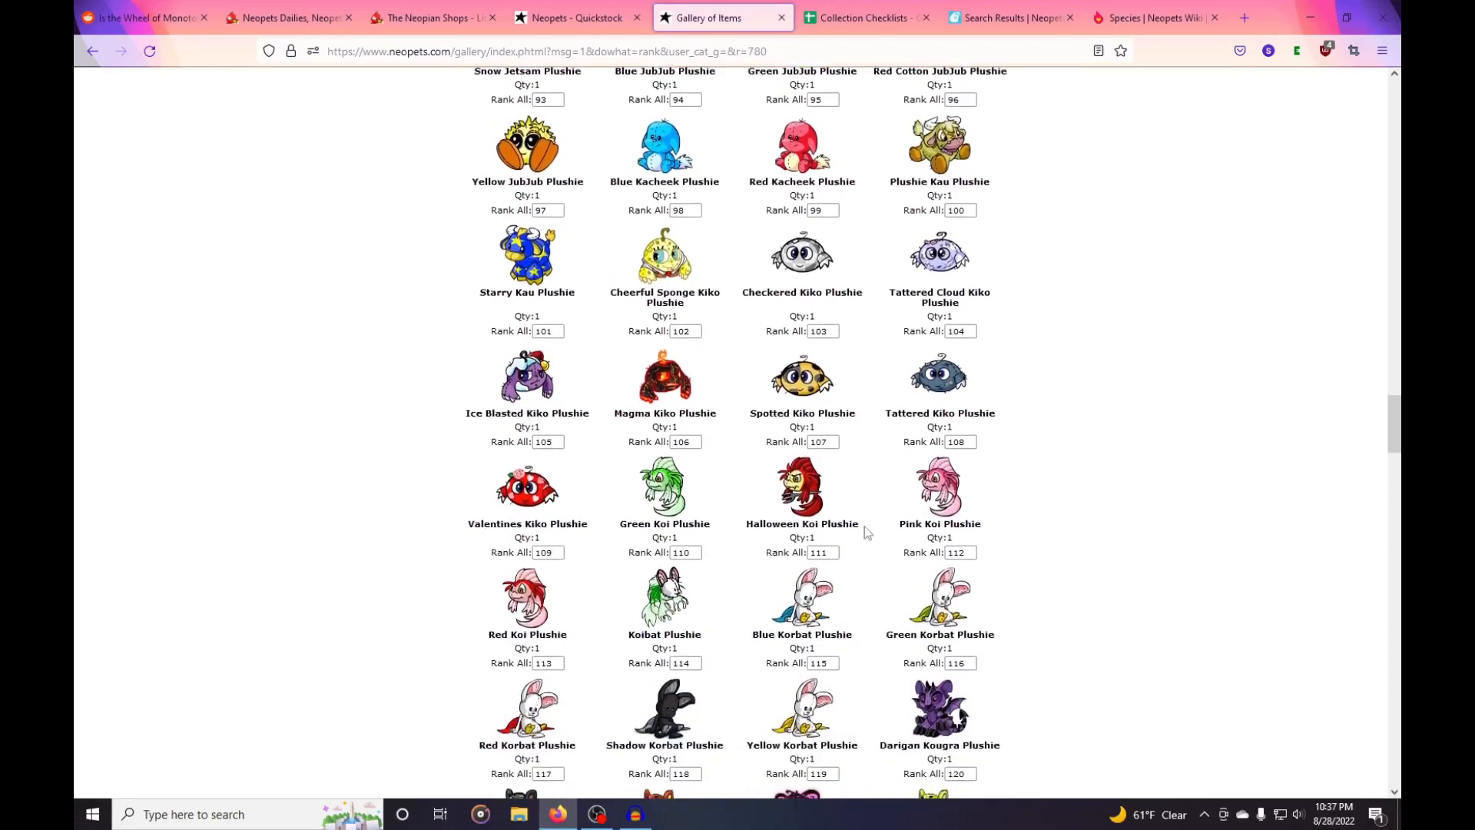
scroll(1013, 535, down, 2)
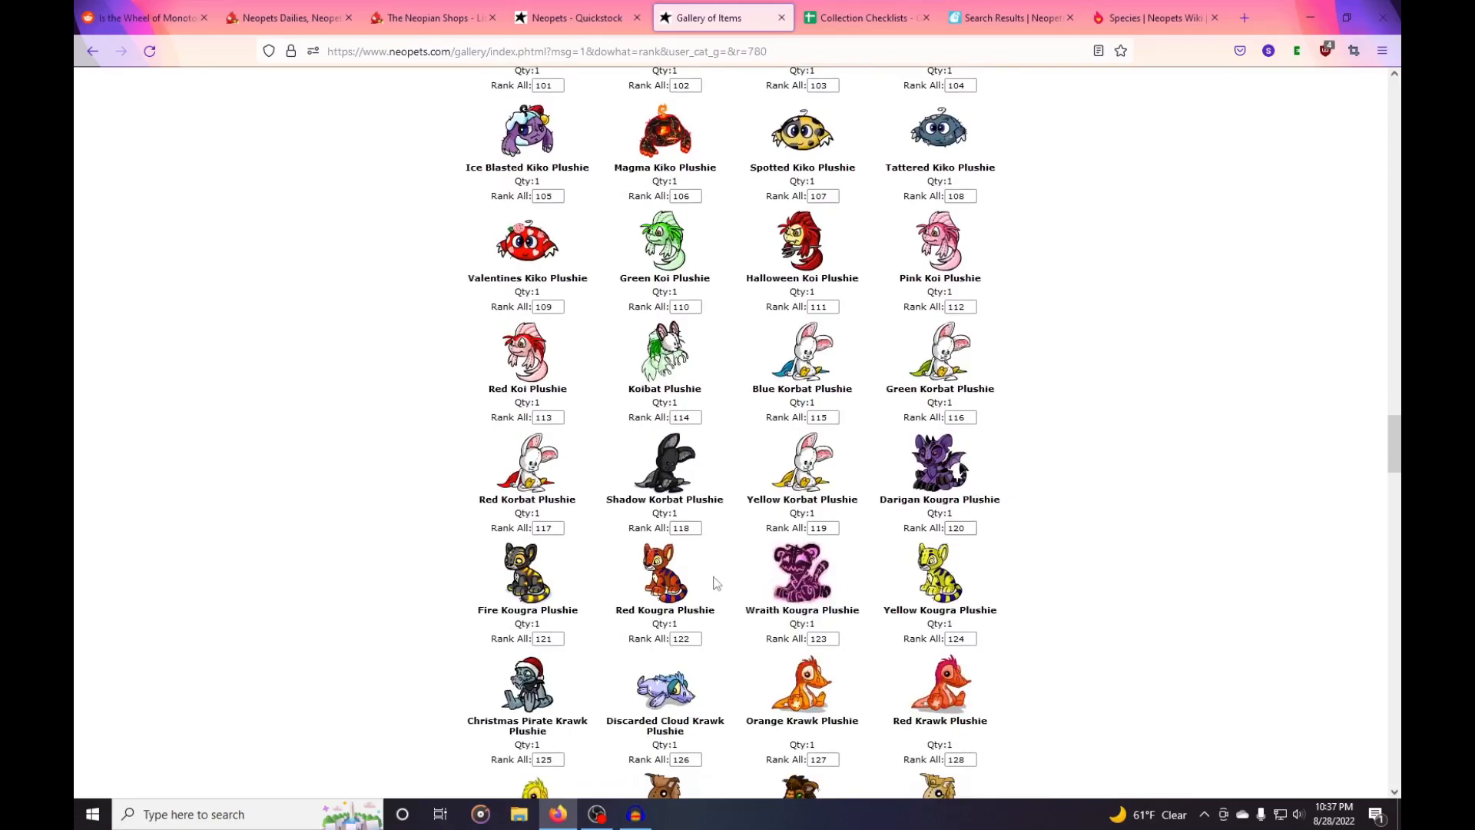
scroll(811, 585, down, 2)
scroll(860, 545, down, 4)
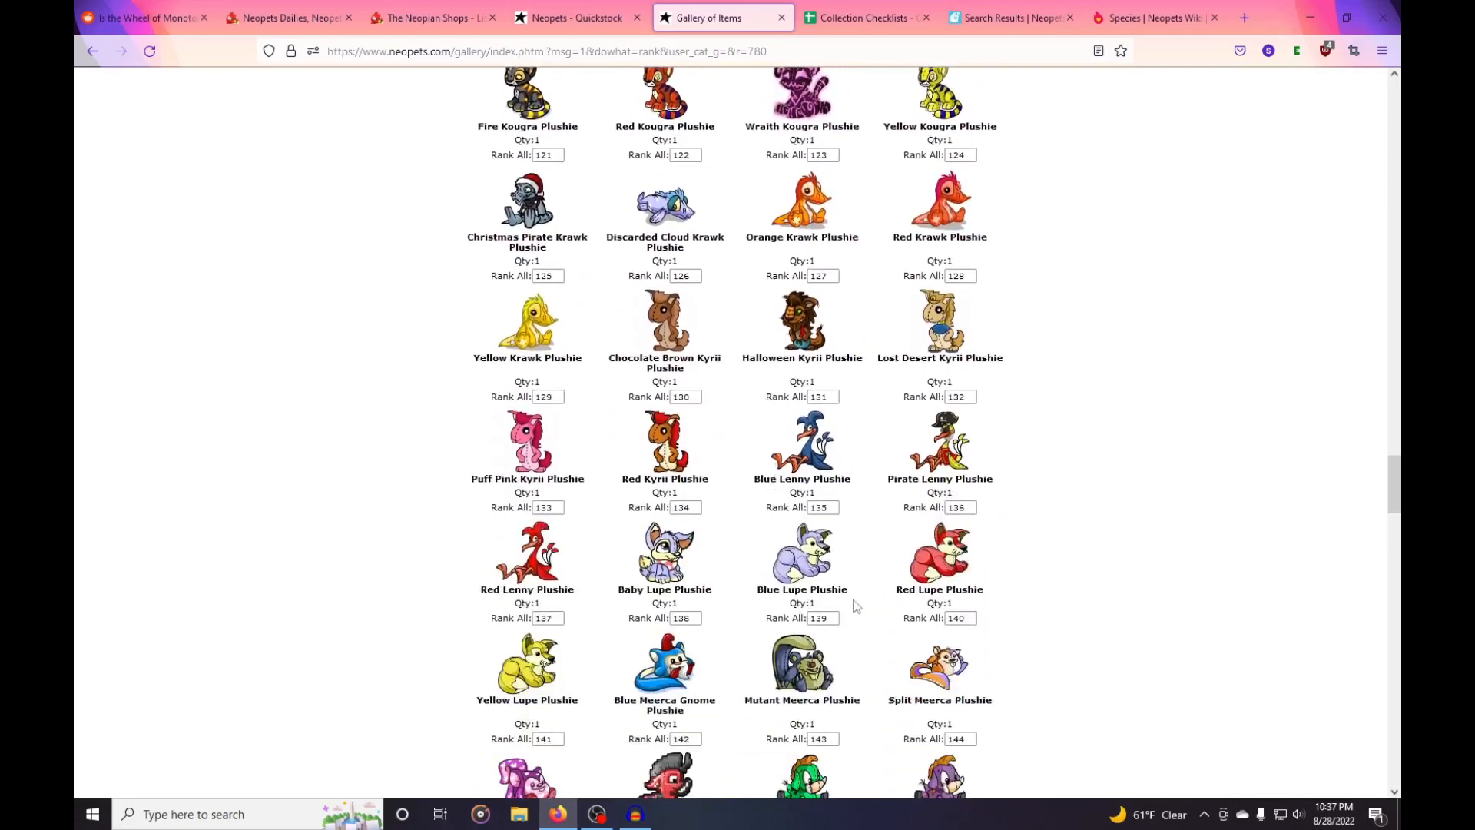
scroll(731, 547, down, 2)
scroll(734, 528, down, 3)
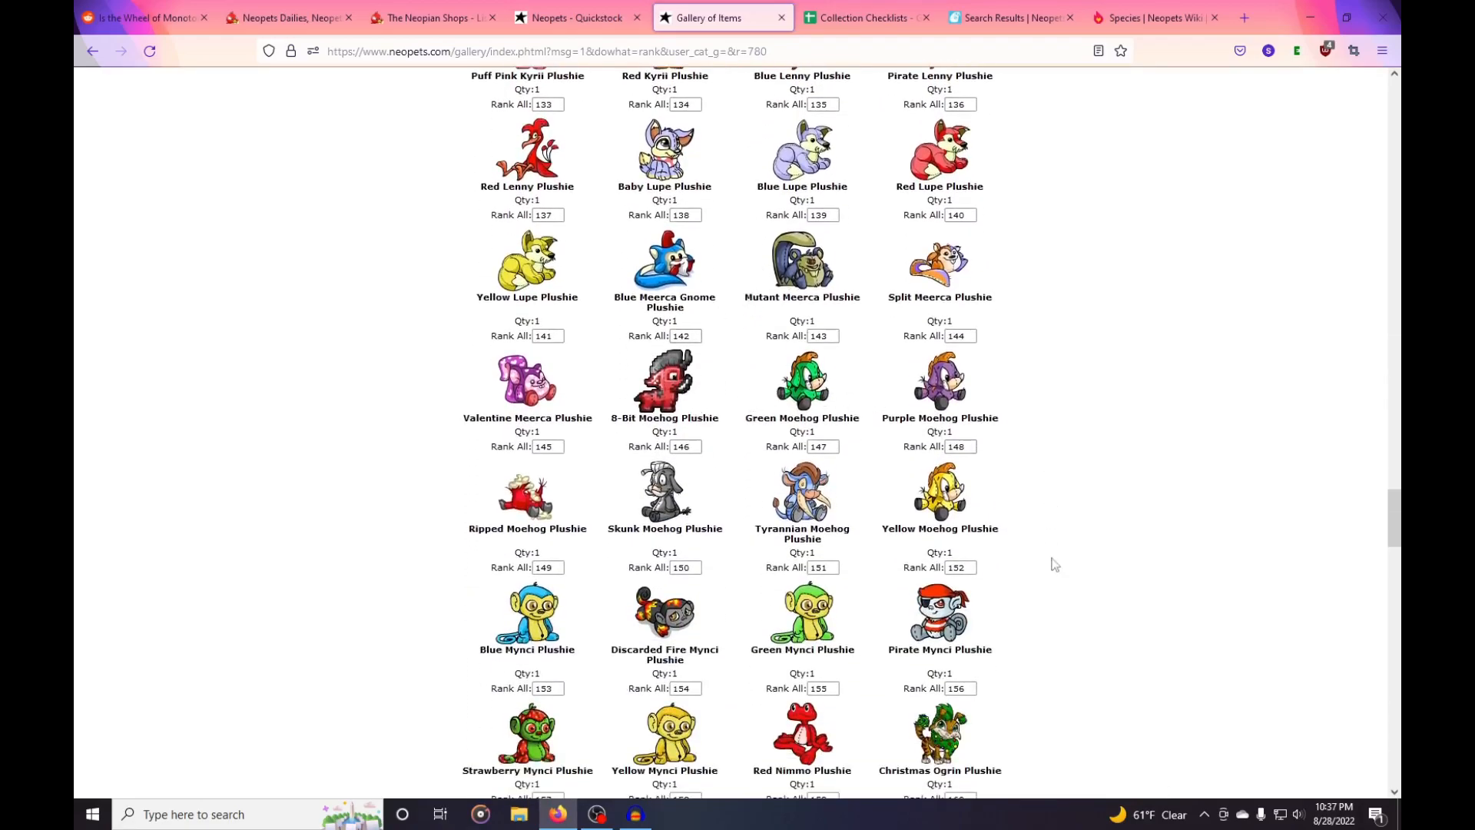
scroll(718, 632, down, 1)
scroll(717, 631, down, 1)
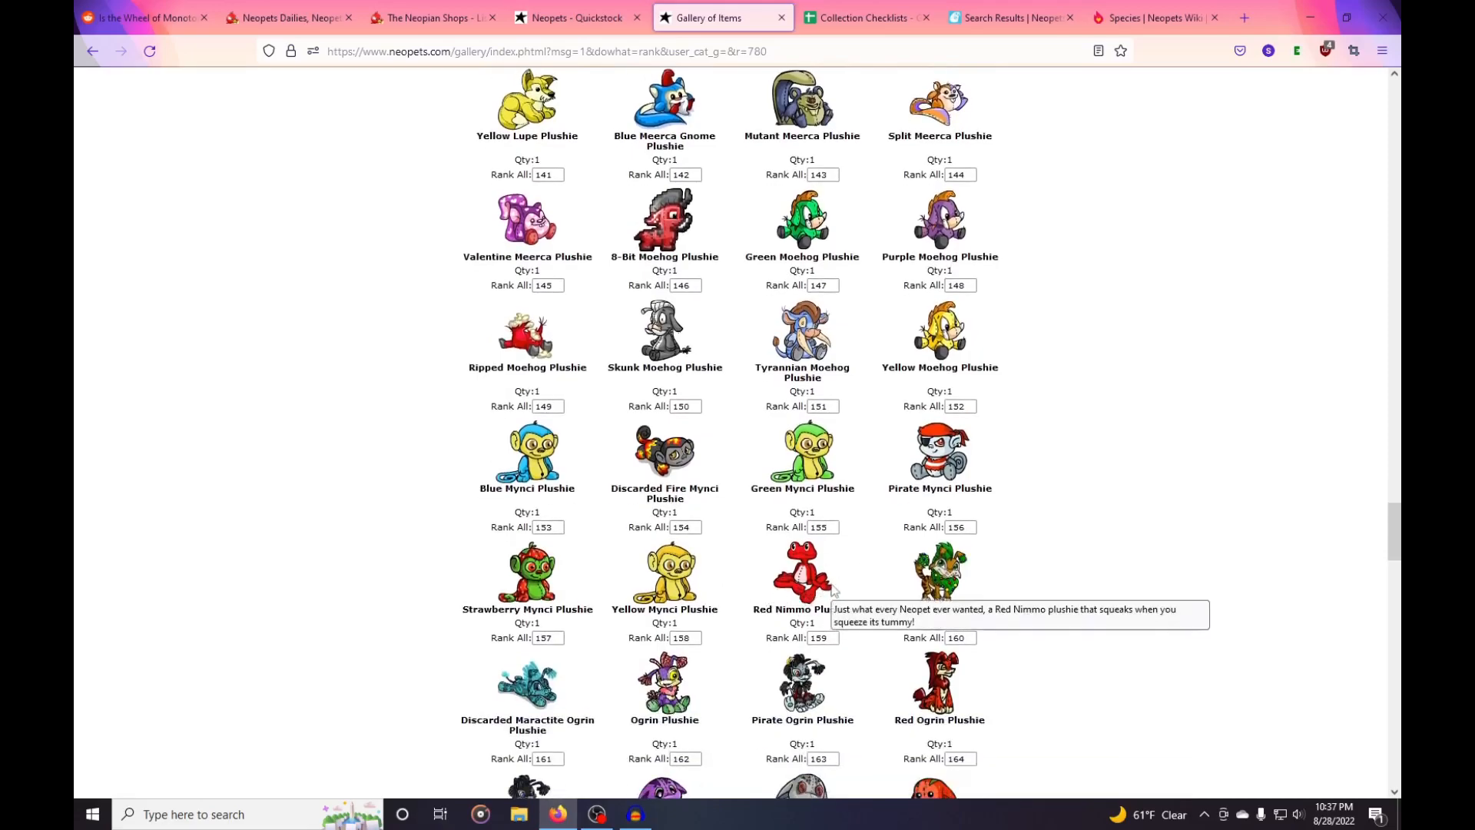
Examine the rest of the ranked gallery list, from the Ogrin plushies to the final Zafara plushies.
scroll(1096, 560, down, 2)
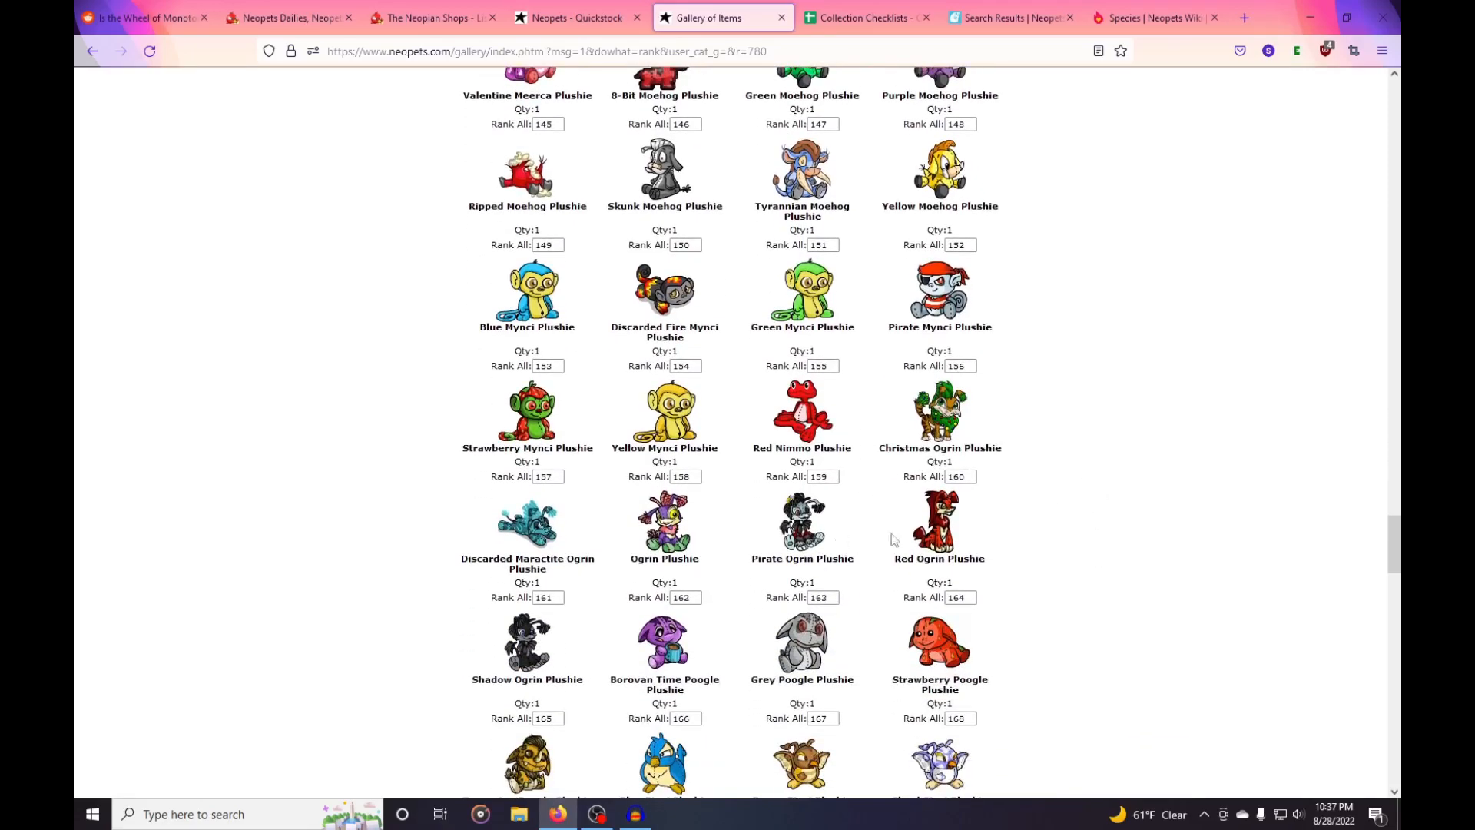
scroll(1052, 546, down, 3)
scroll(1050, 491, down, 2)
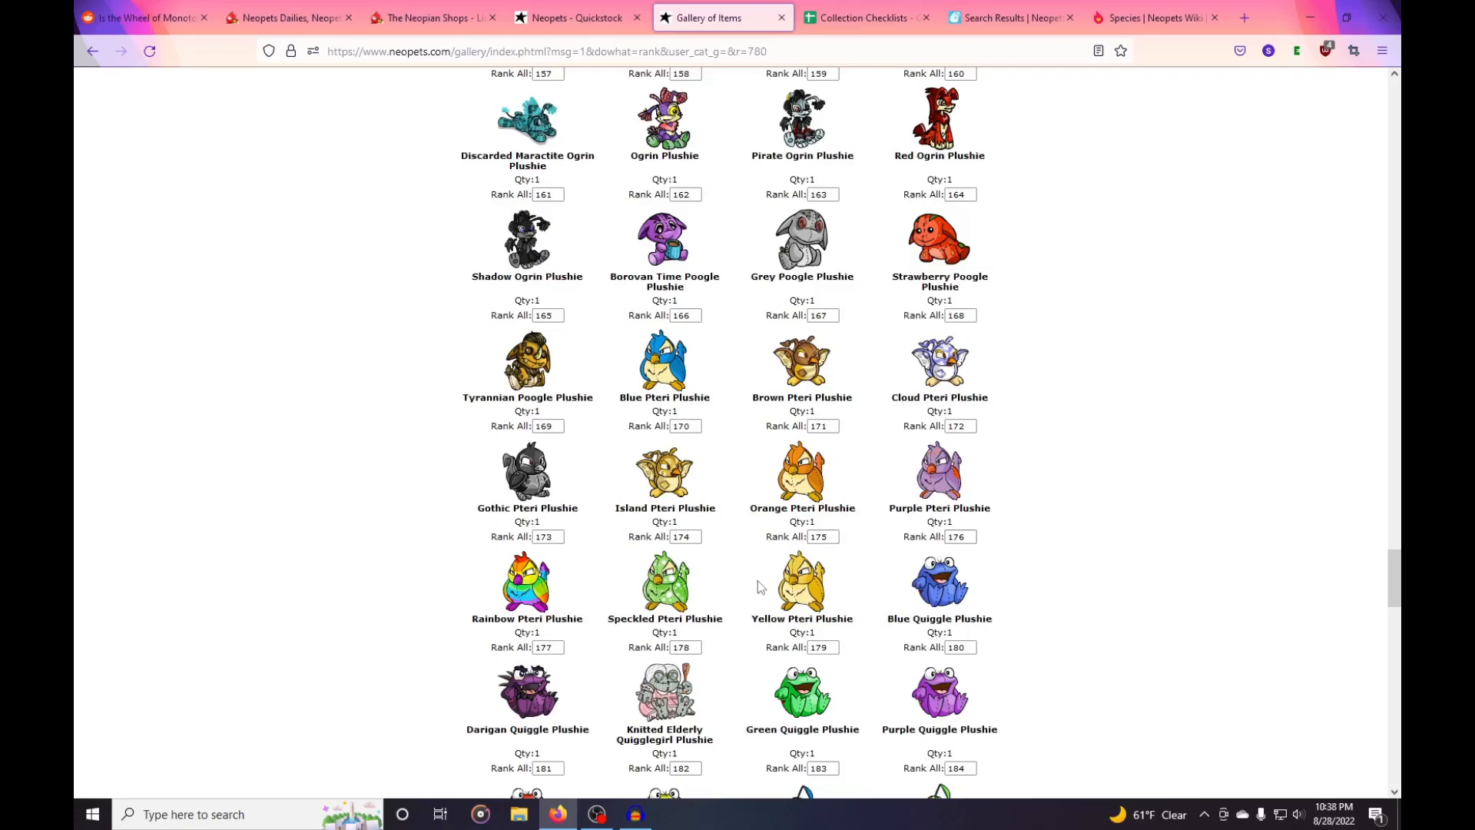
scroll(1057, 579, down, 3)
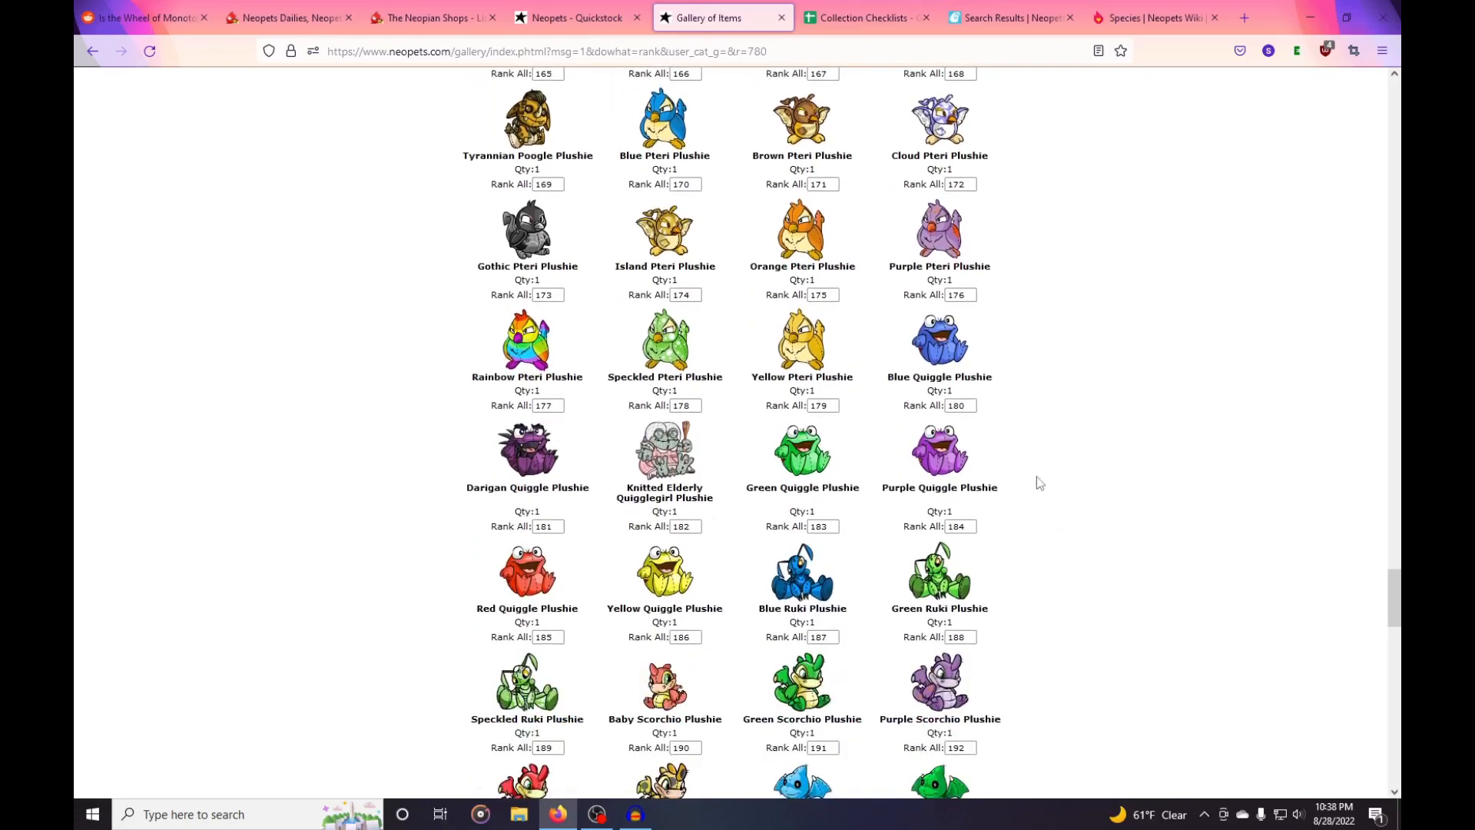
scroll(1166, 475, down, 4)
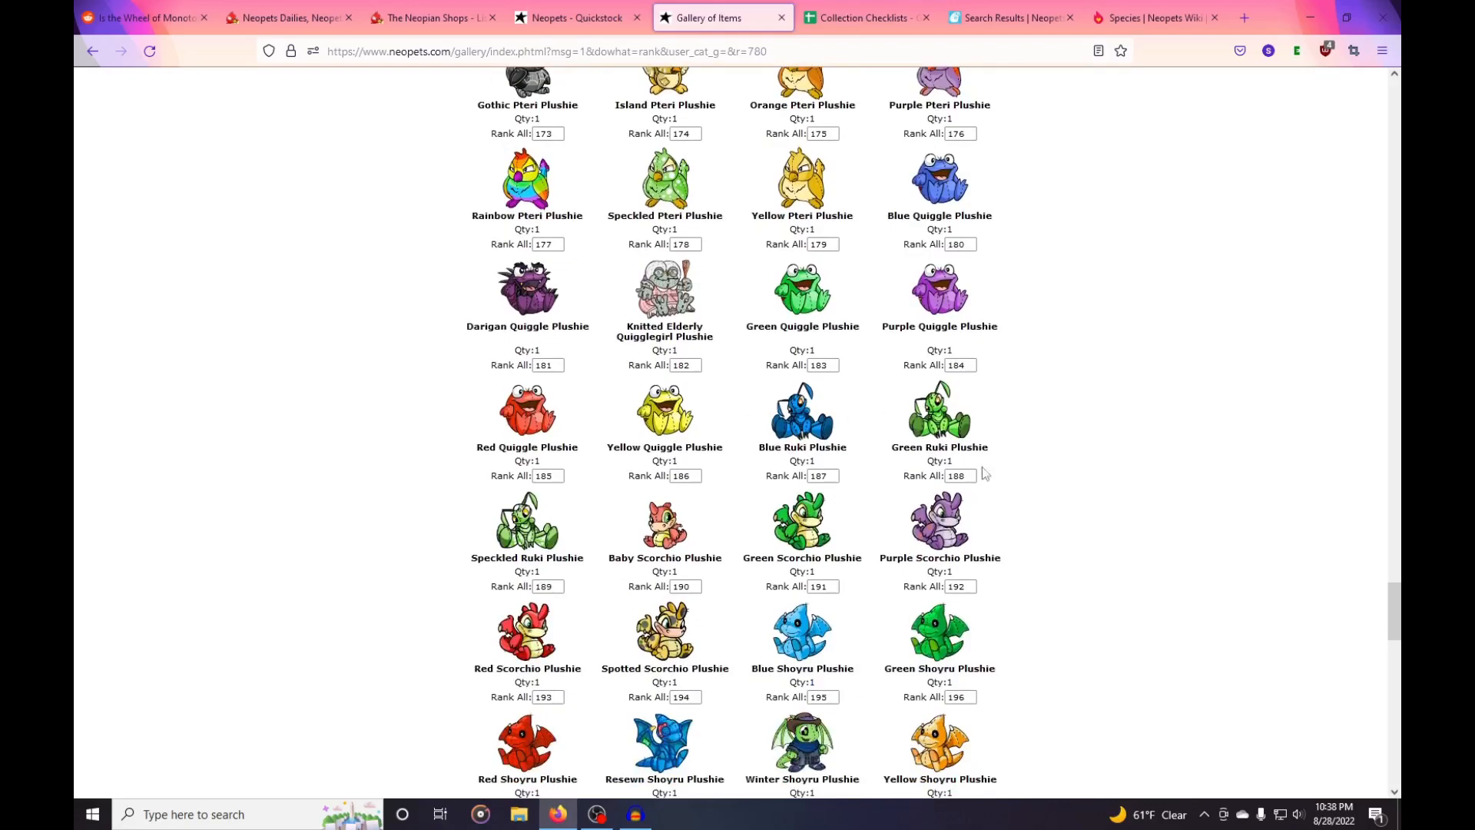
scroll(944, 443, down, 1)
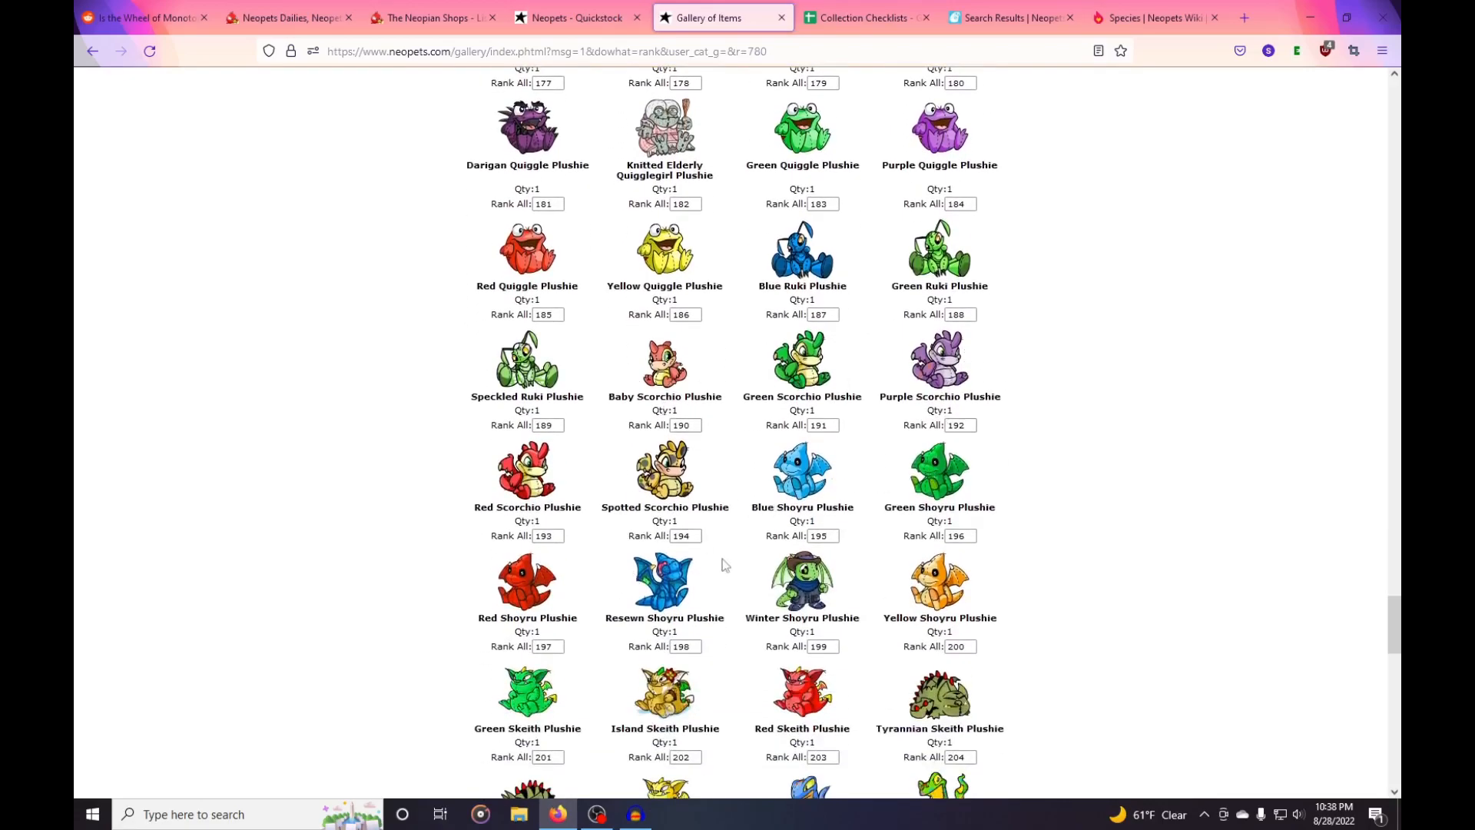
scroll(983, 556, down, 1)
scroll(988, 555, down, 3)
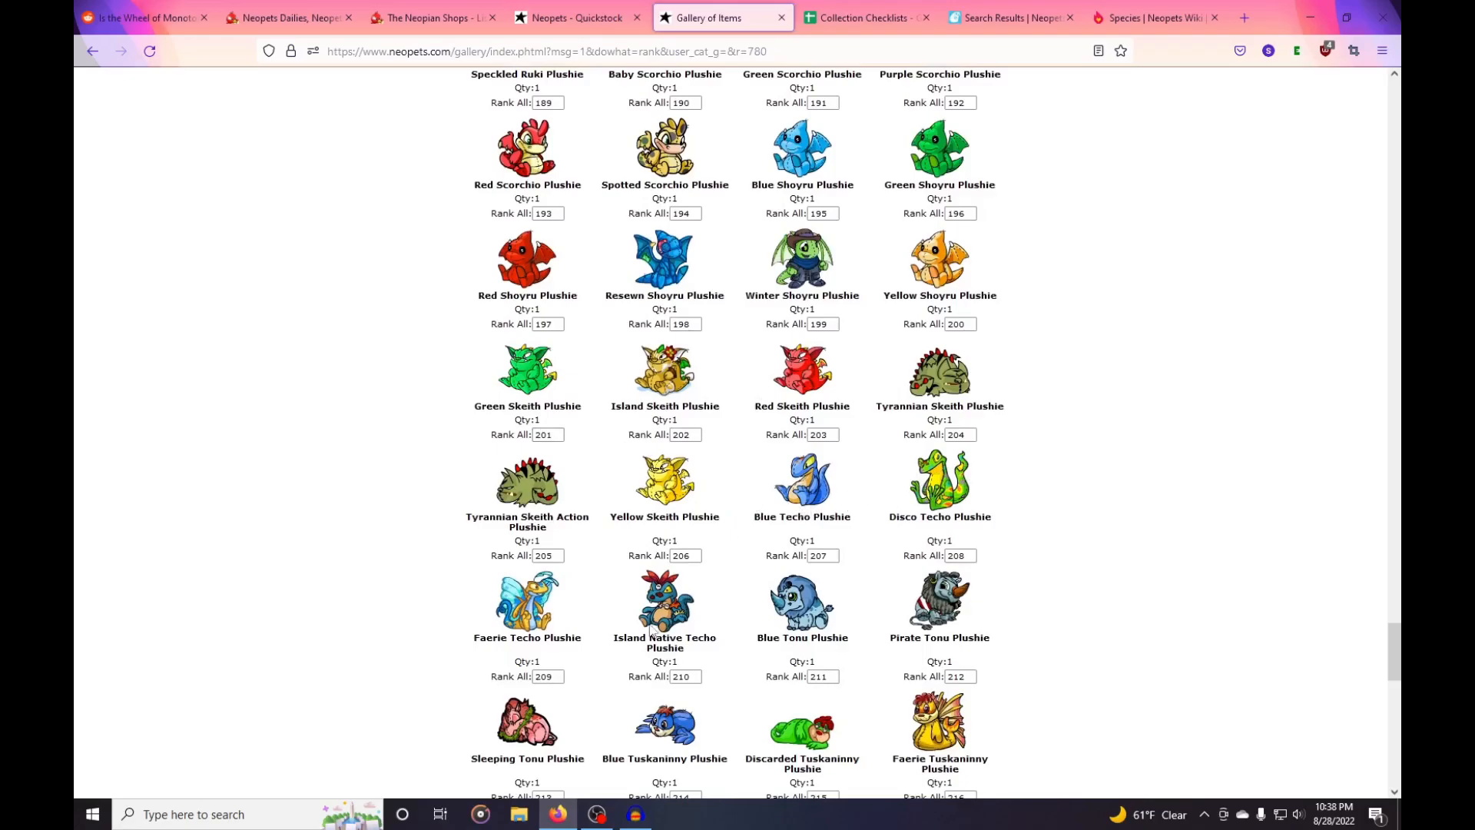
scroll(1017, 602, down, 2)
scroll(897, 470, down, 2)
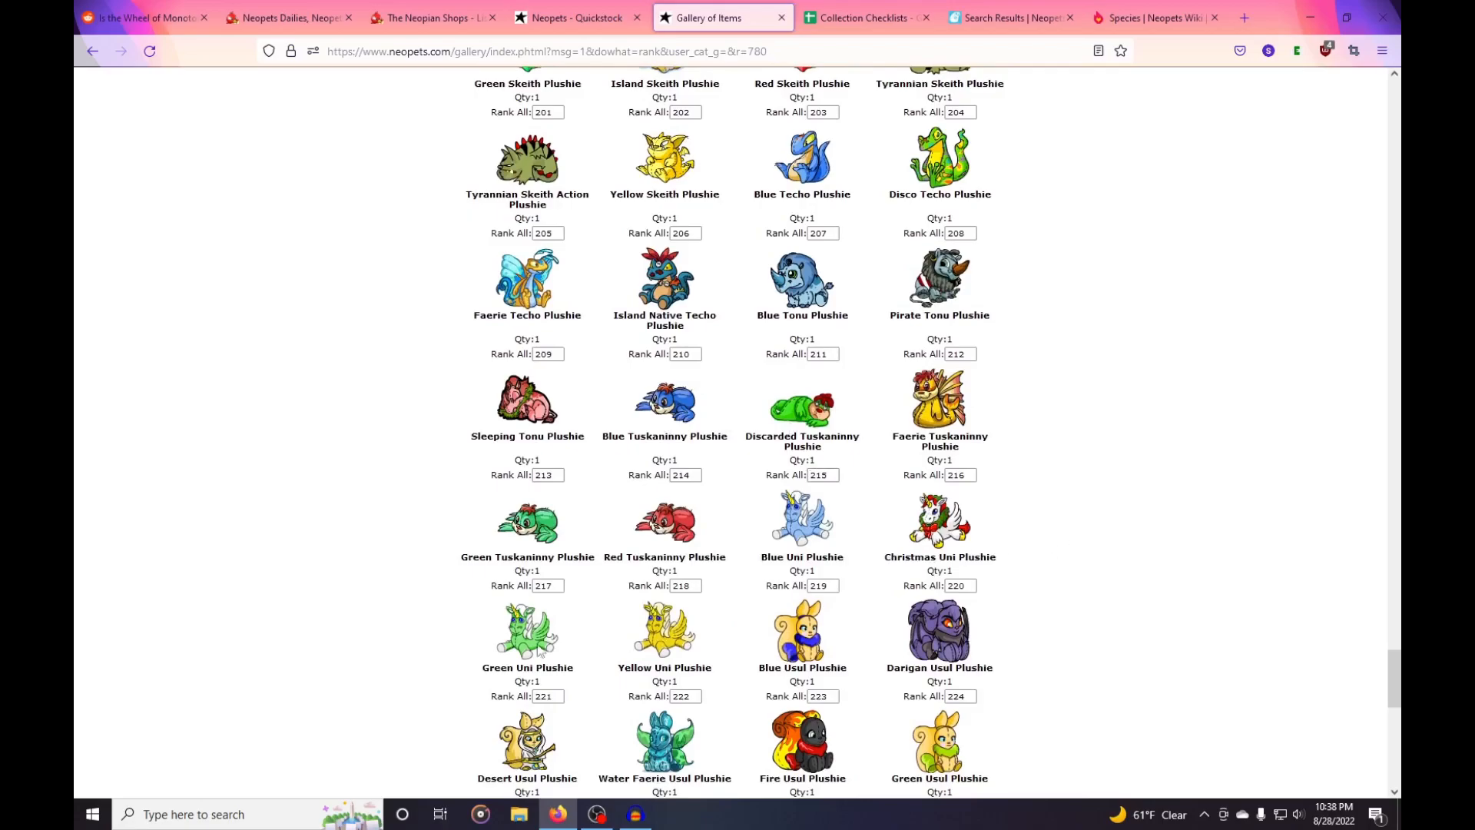
scroll(1067, 538, down, 3)
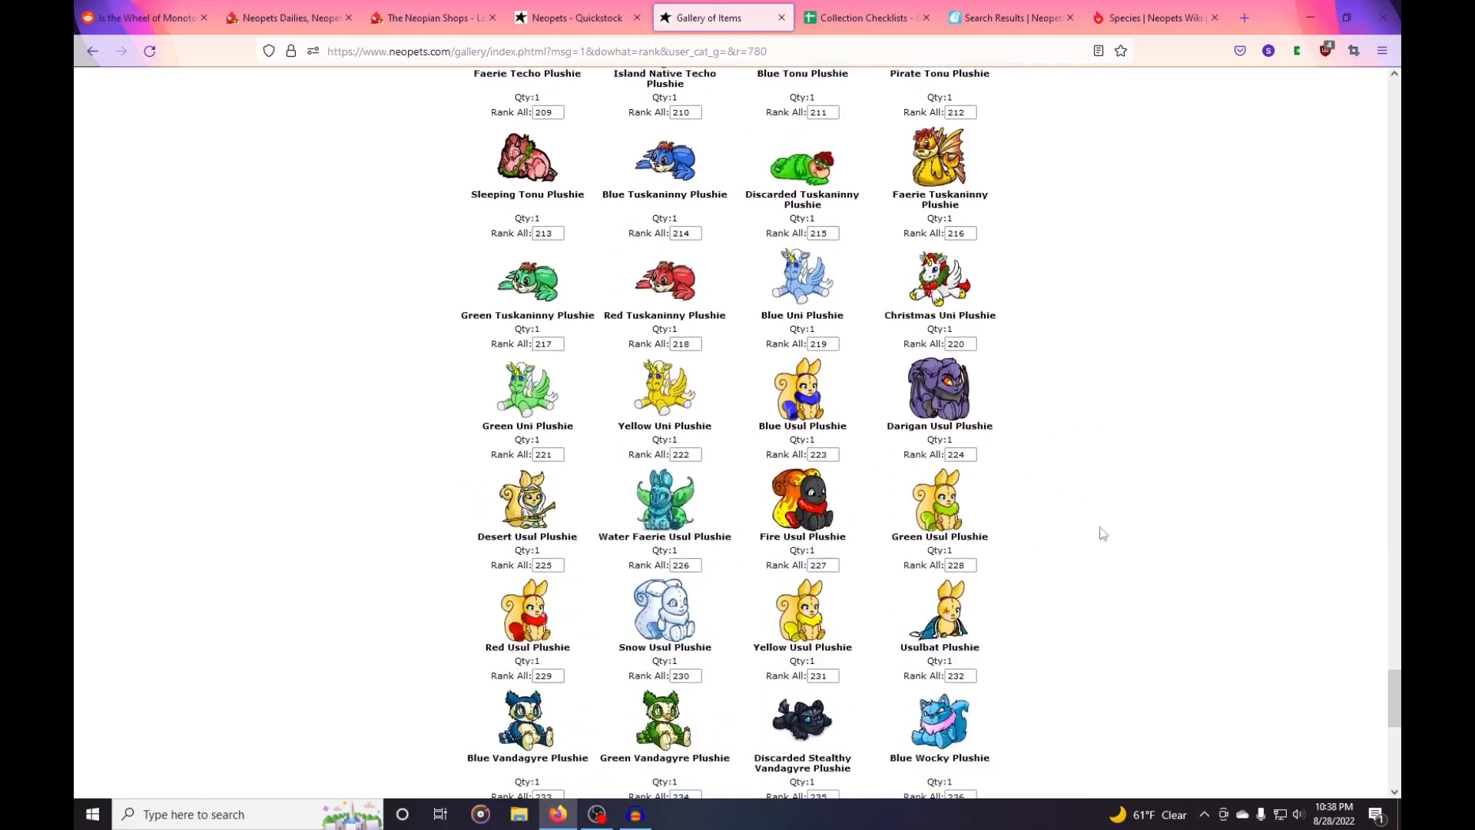
scroll(1178, 522, down, 2)
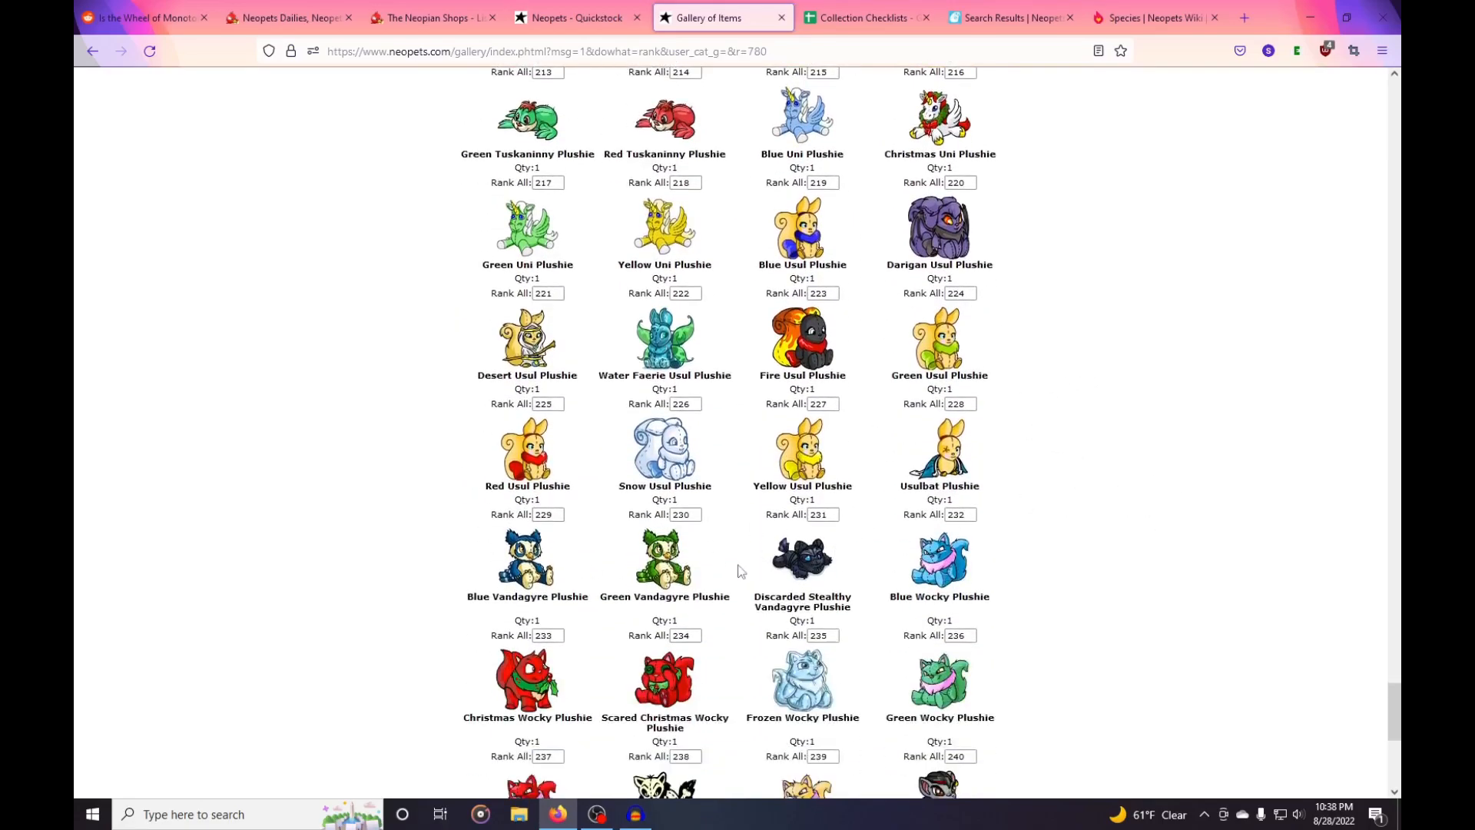
scroll(909, 525, down, 2)
scroll(1074, 554, down, 3)
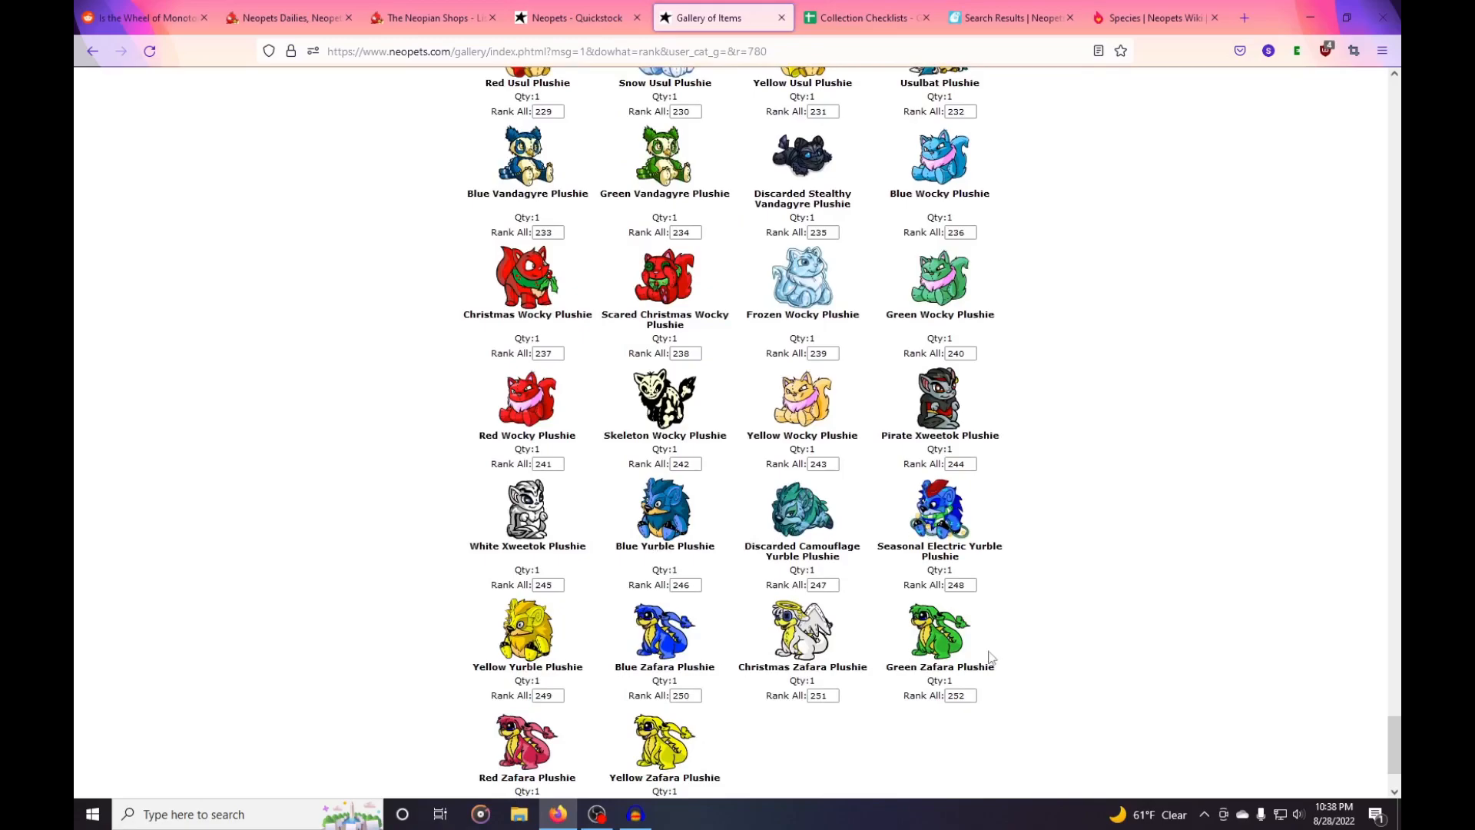
scroll(1240, 674, down, 2)
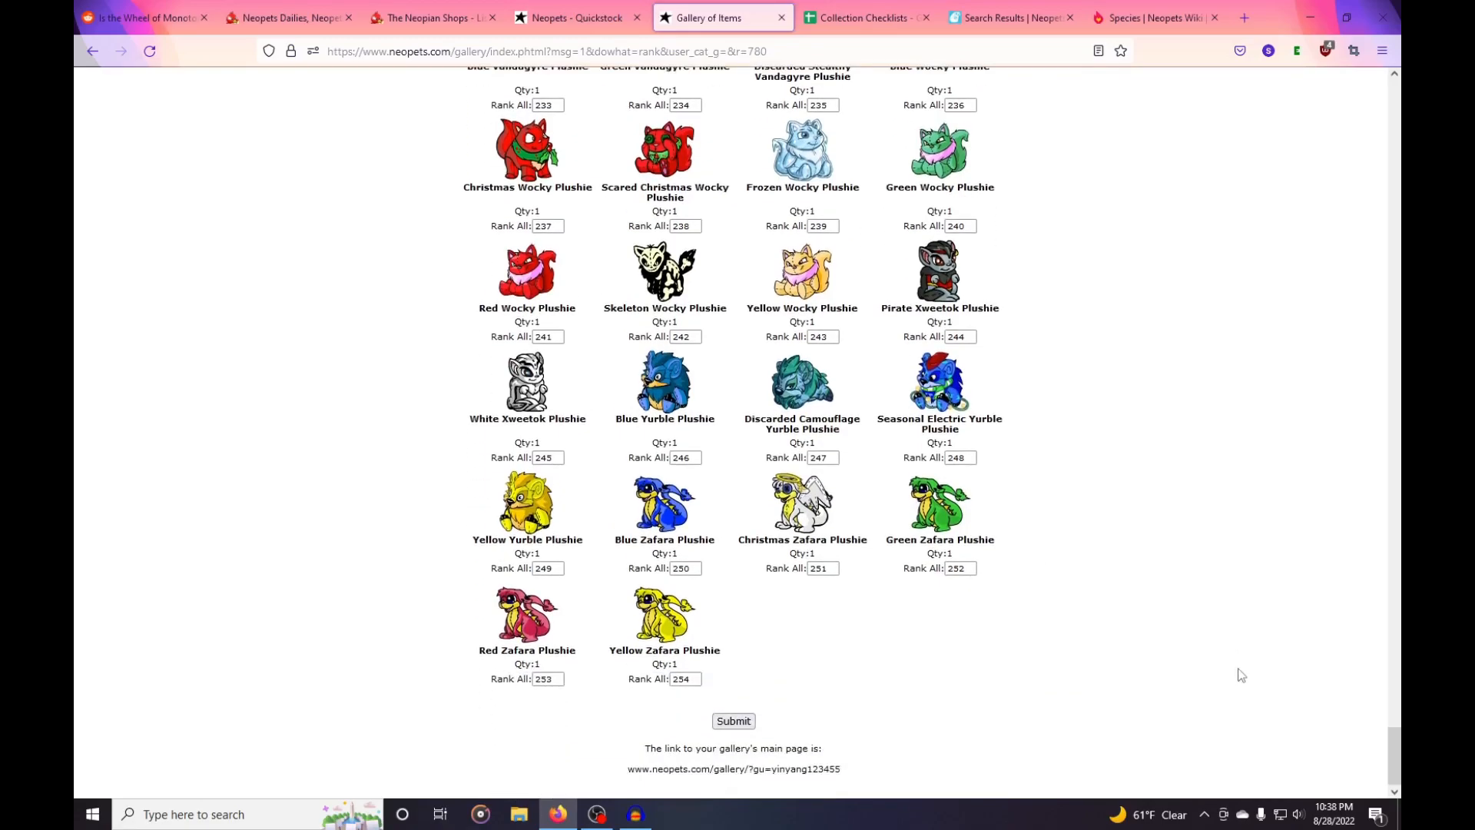
Return to the beginning of the ranking page and look over the gallery's header, description and available space.
scroll(1241, 672, up, 20)
scroll(1242, 668, up, 20)
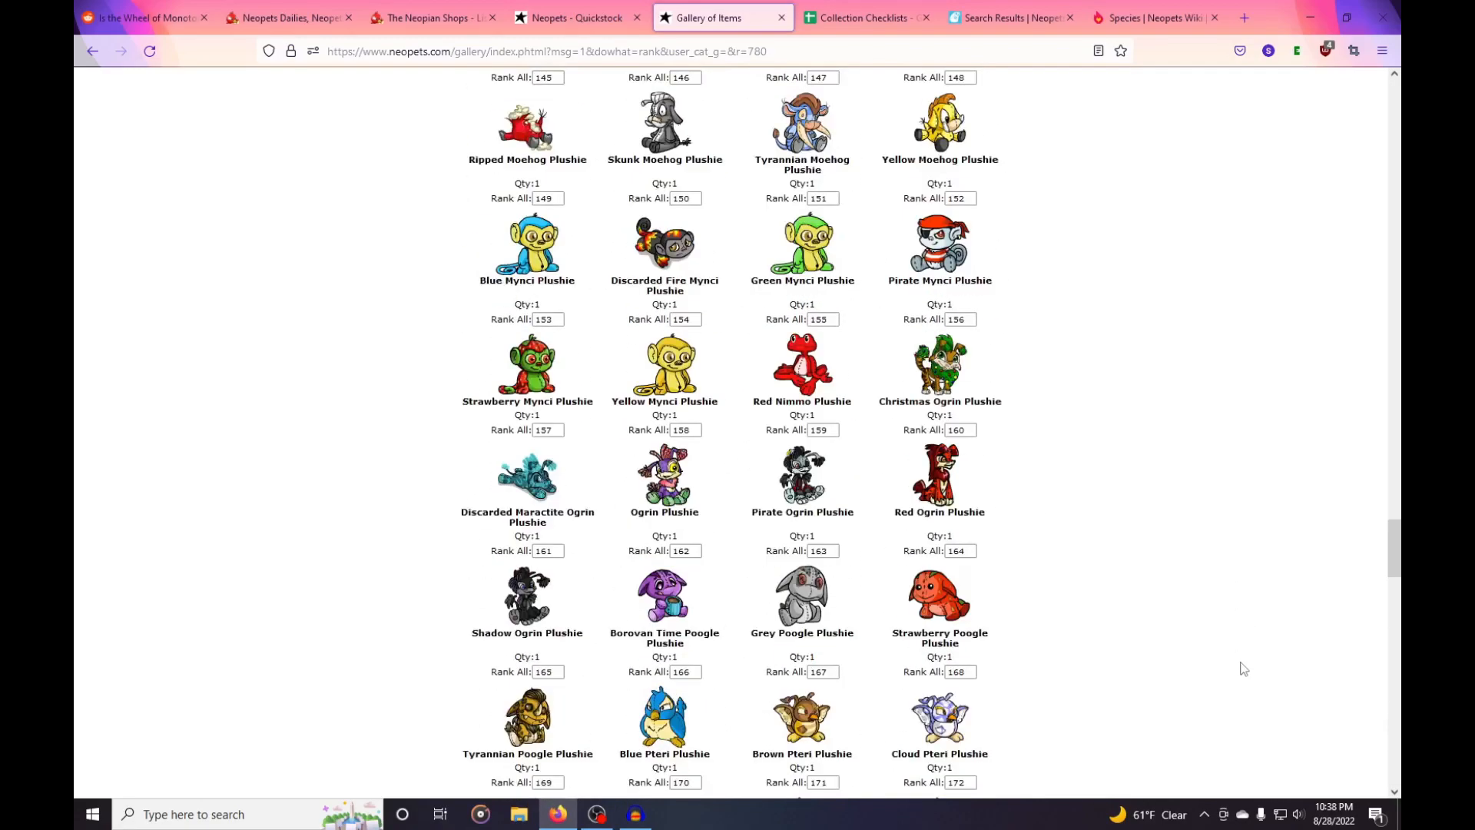
scroll(1243, 668, up, 20)
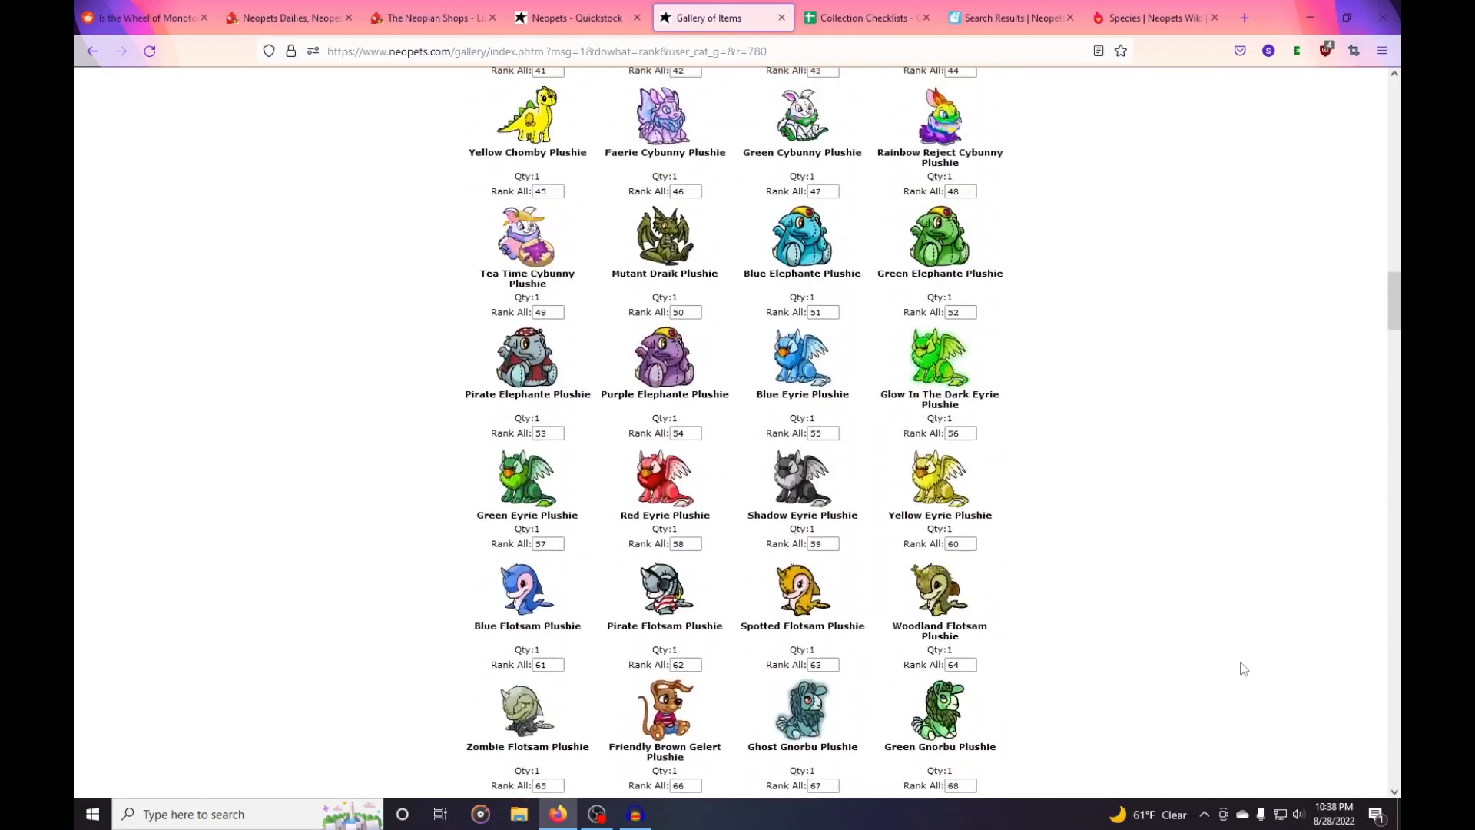
scroll(1242, 668, up, 8)
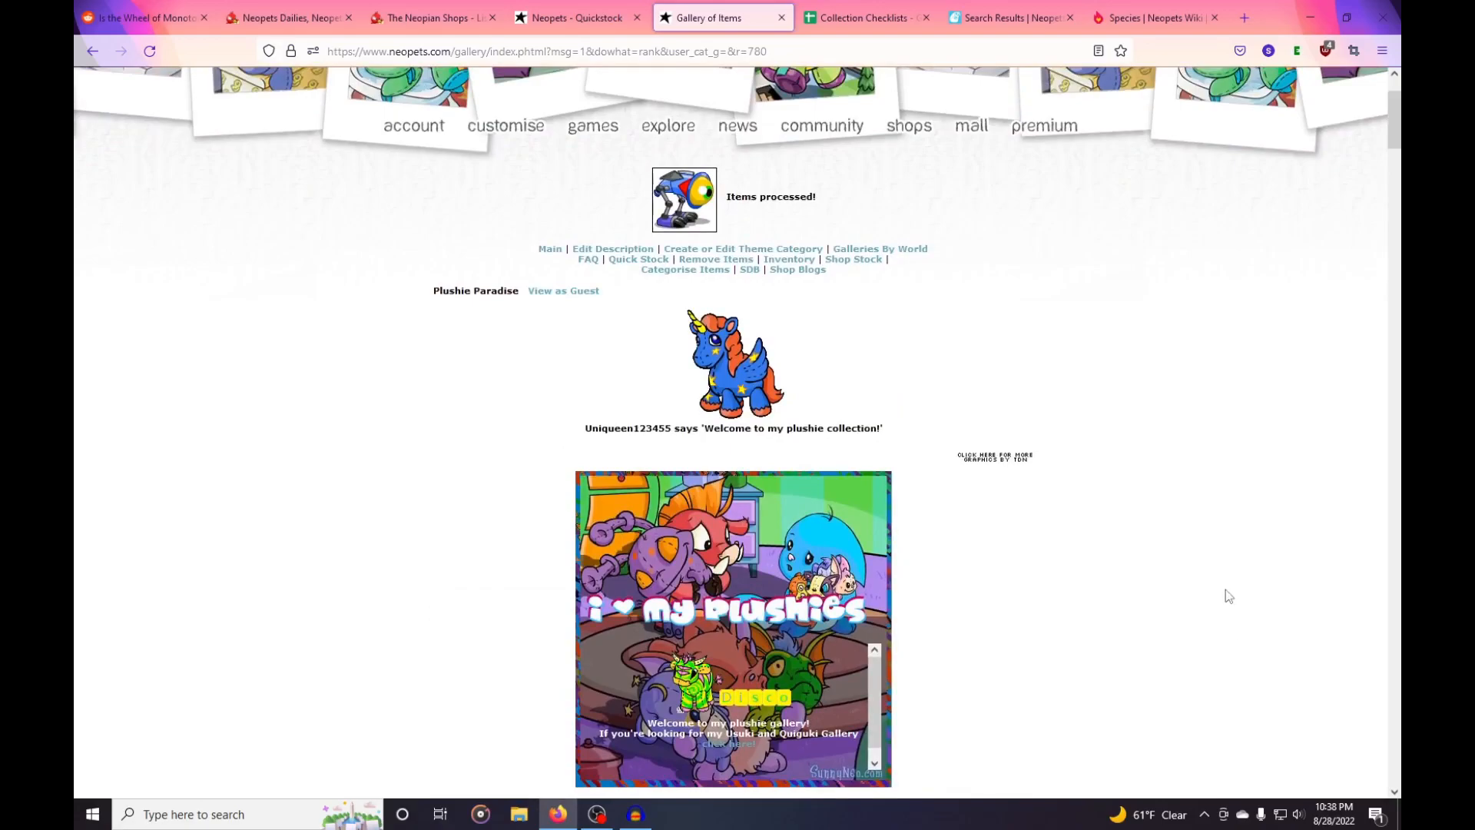
scroll(1227, 589, down, 7)
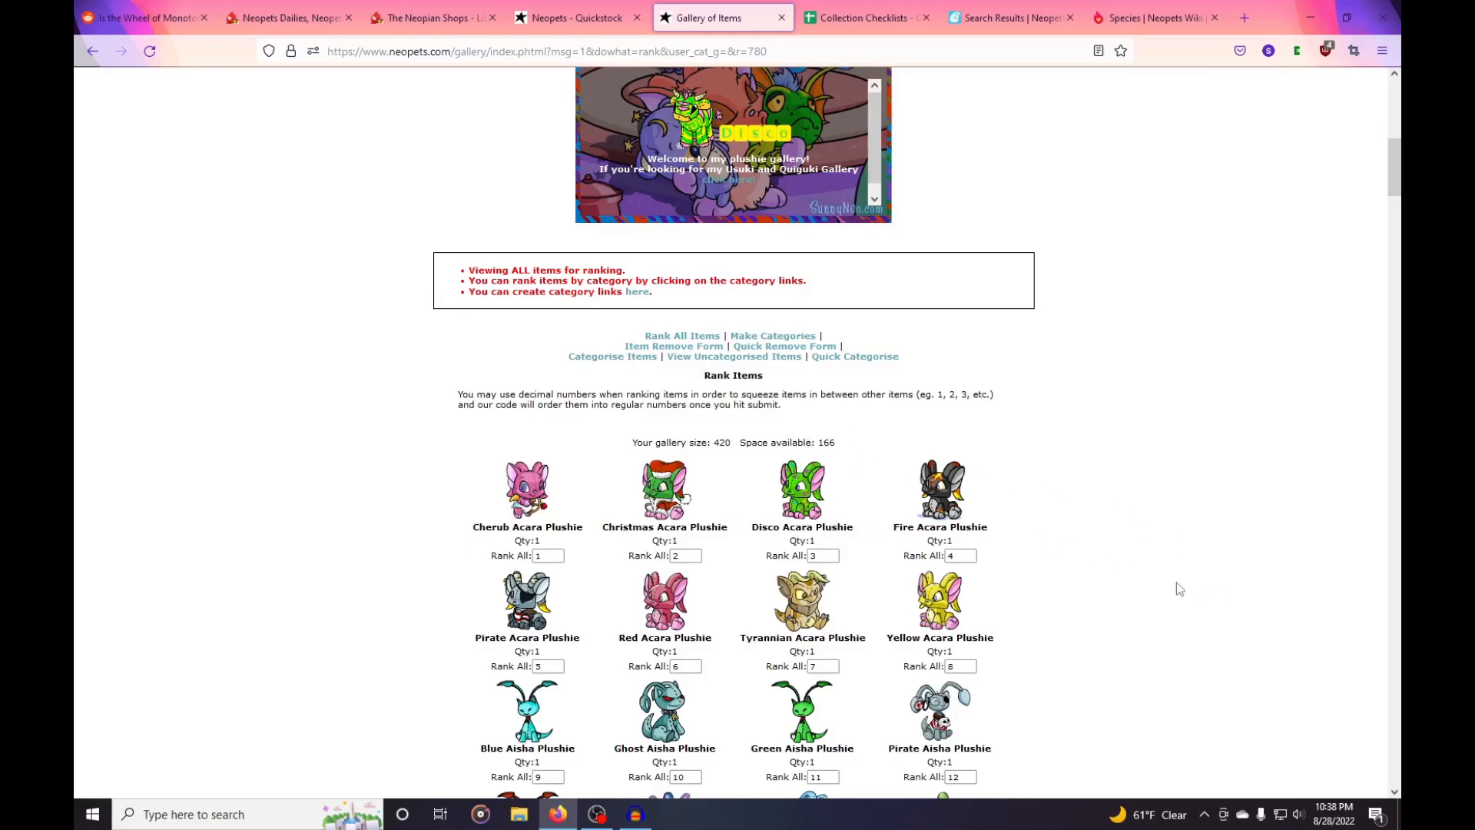
scroll(1177, 589, up, 3)
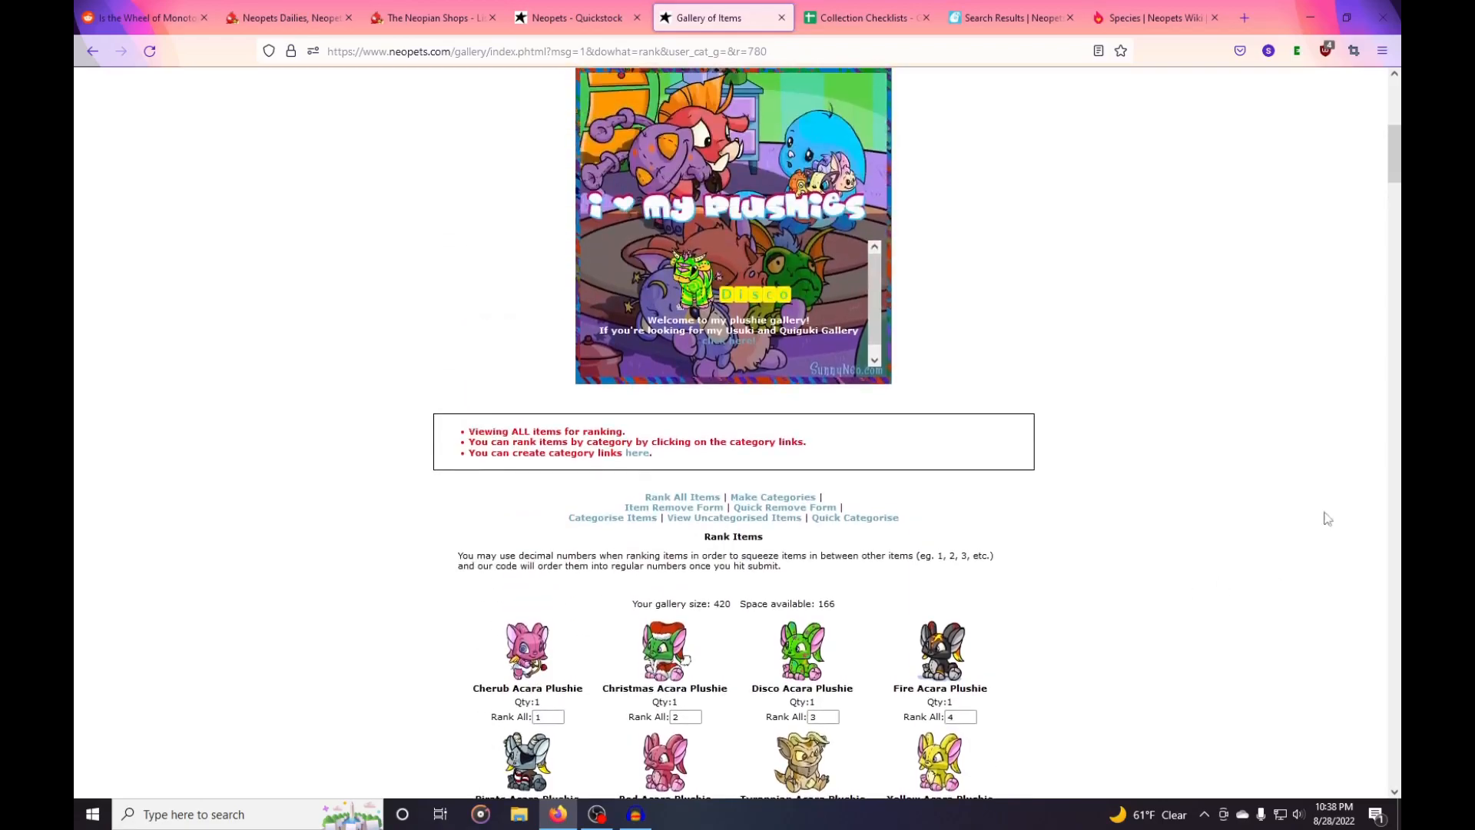
Skim the ranked Plushie Paradise list once more from the Acara plushies to the Usul plushies, and return to the gallery header.
scroll(807, 467, up, 3)
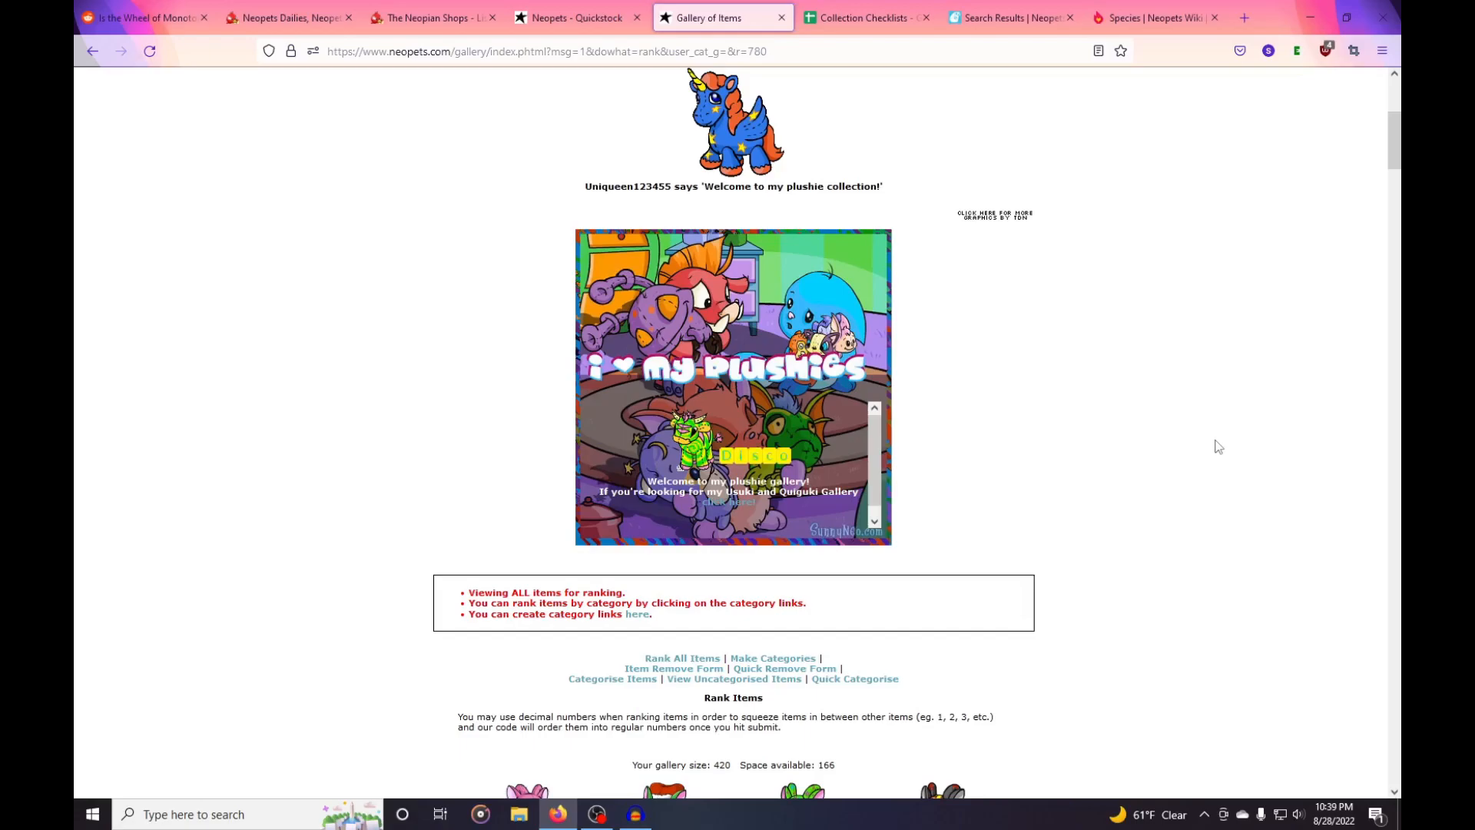
scroll(1204, 423, down, 10)
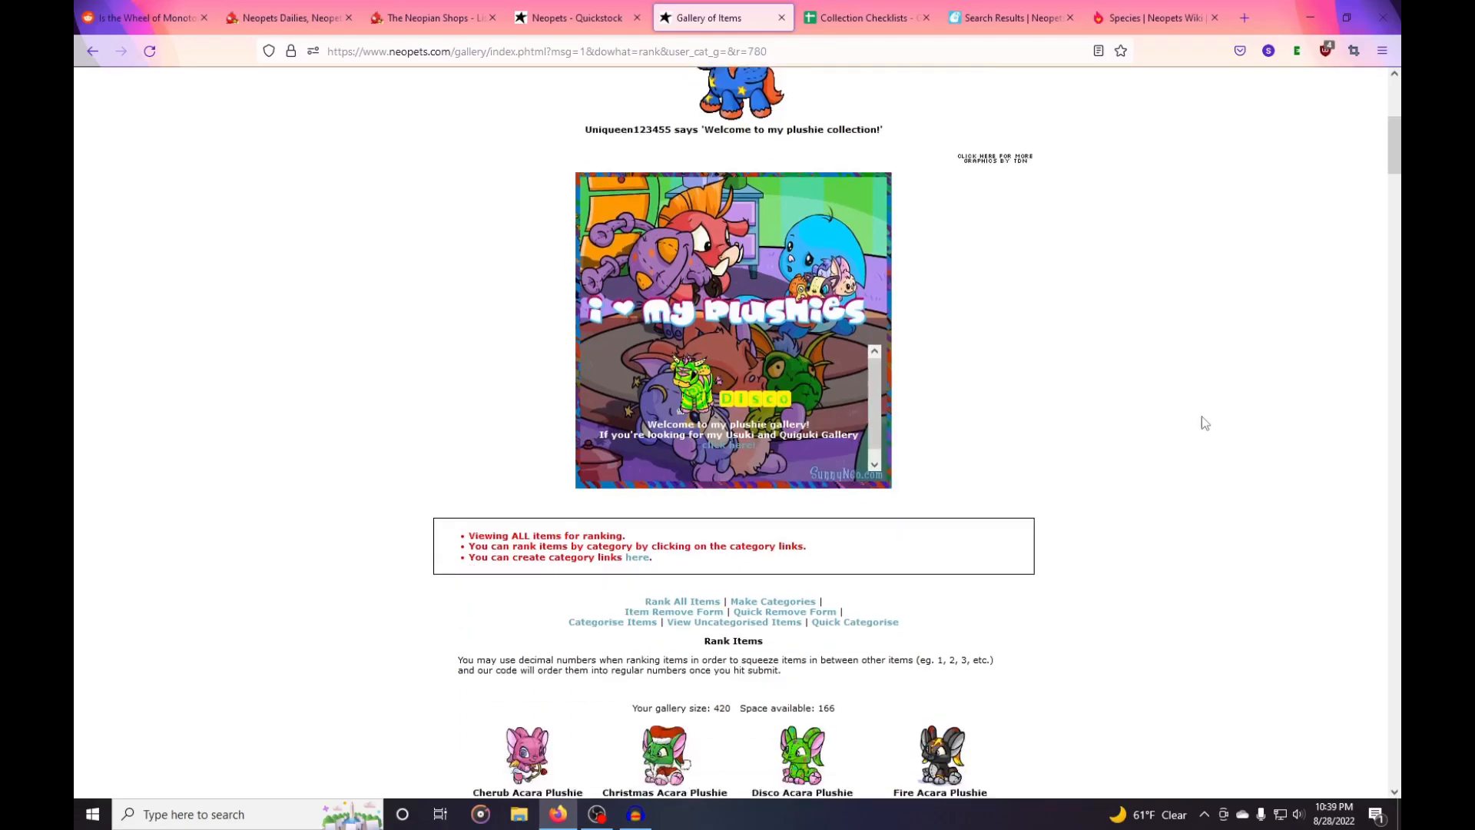
scroll(1204, 423, down, 4)
scroll(1202, 418, down, 20)
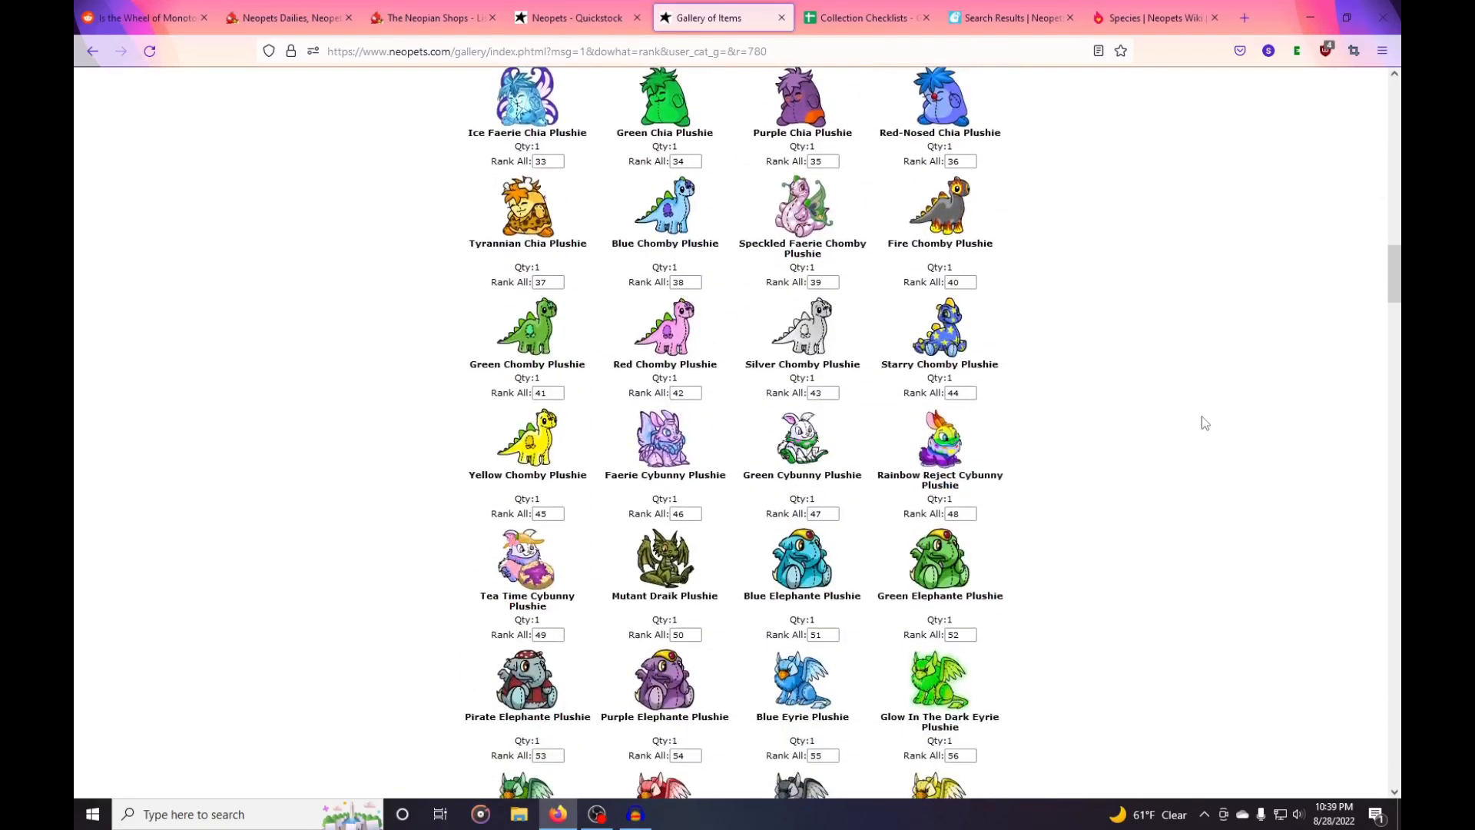
scroll(1202, 418, down, 20)
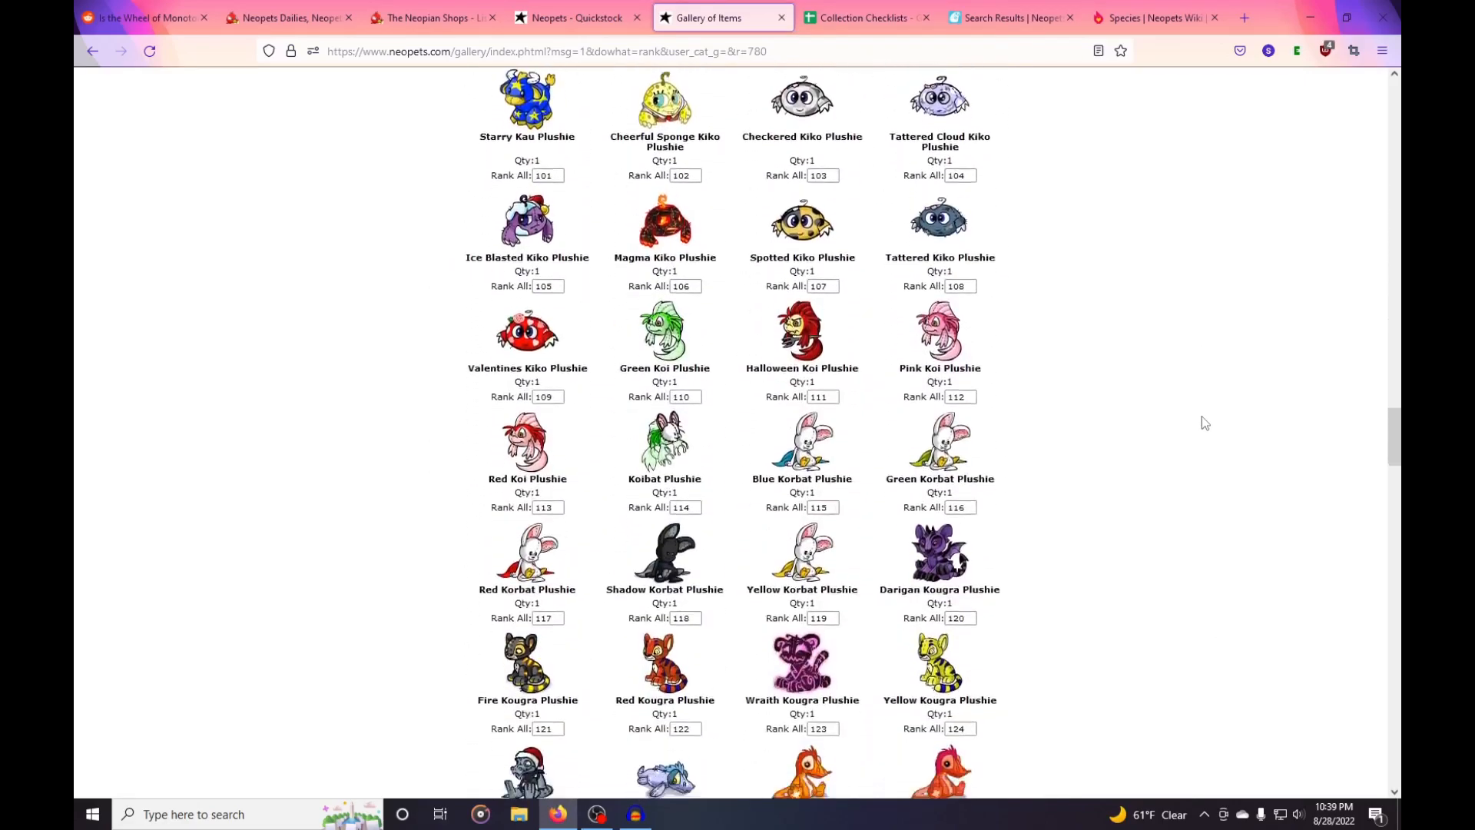
scroll(1202, 416, down, 18)
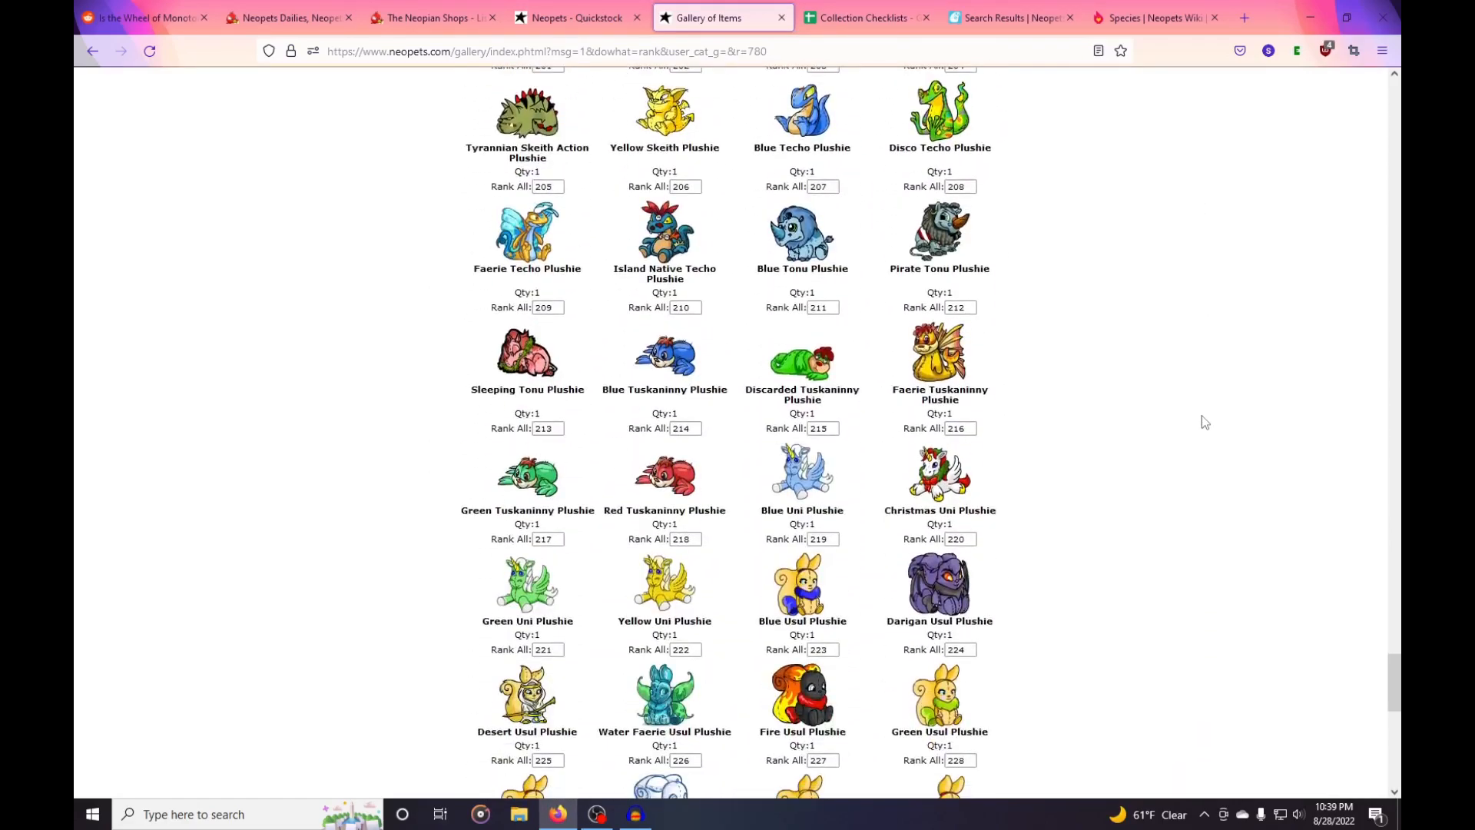
drag(1394, 757, 1380, 100)
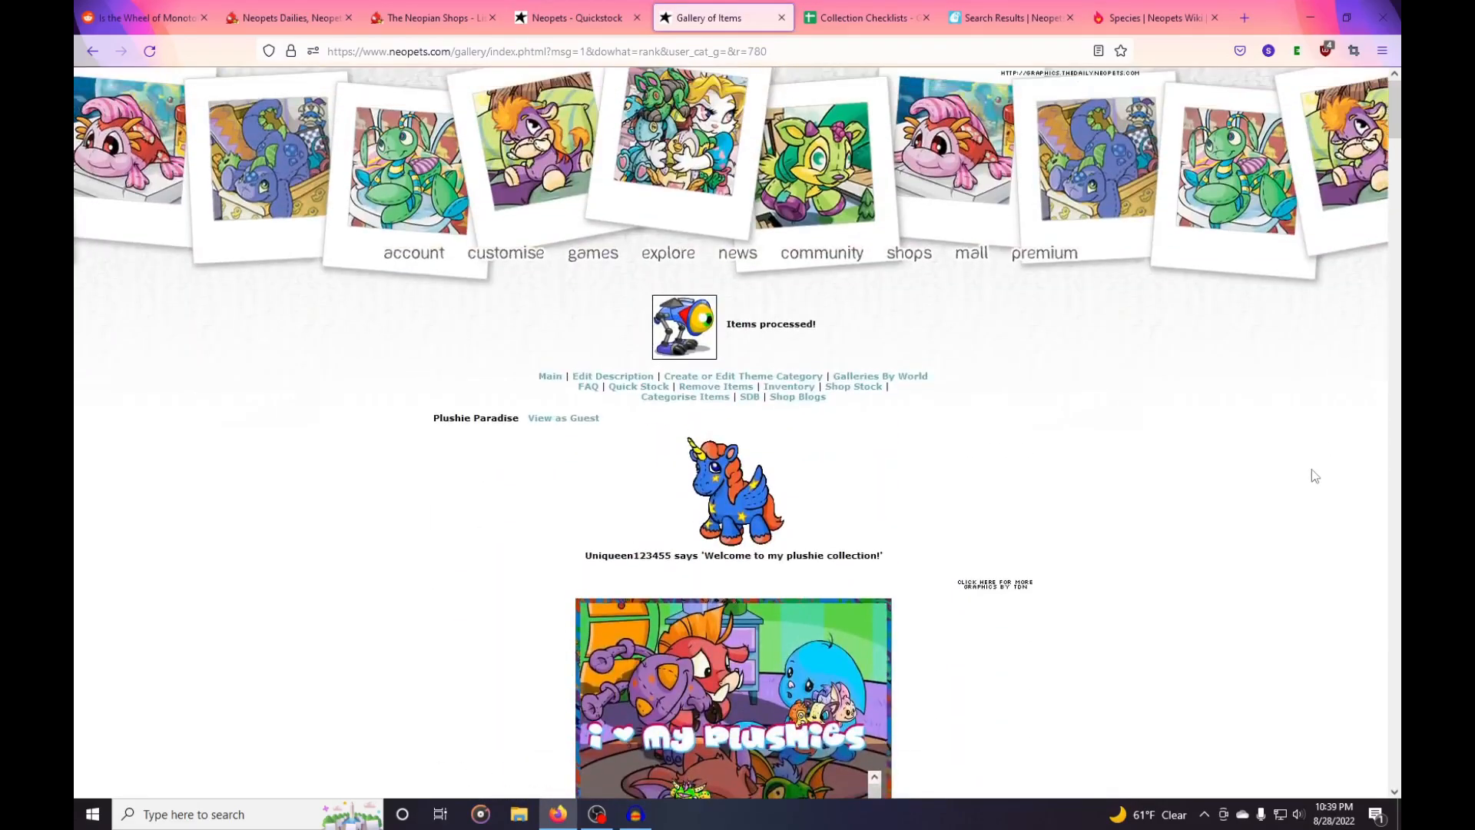
scroll(1310, 468, down, 8)
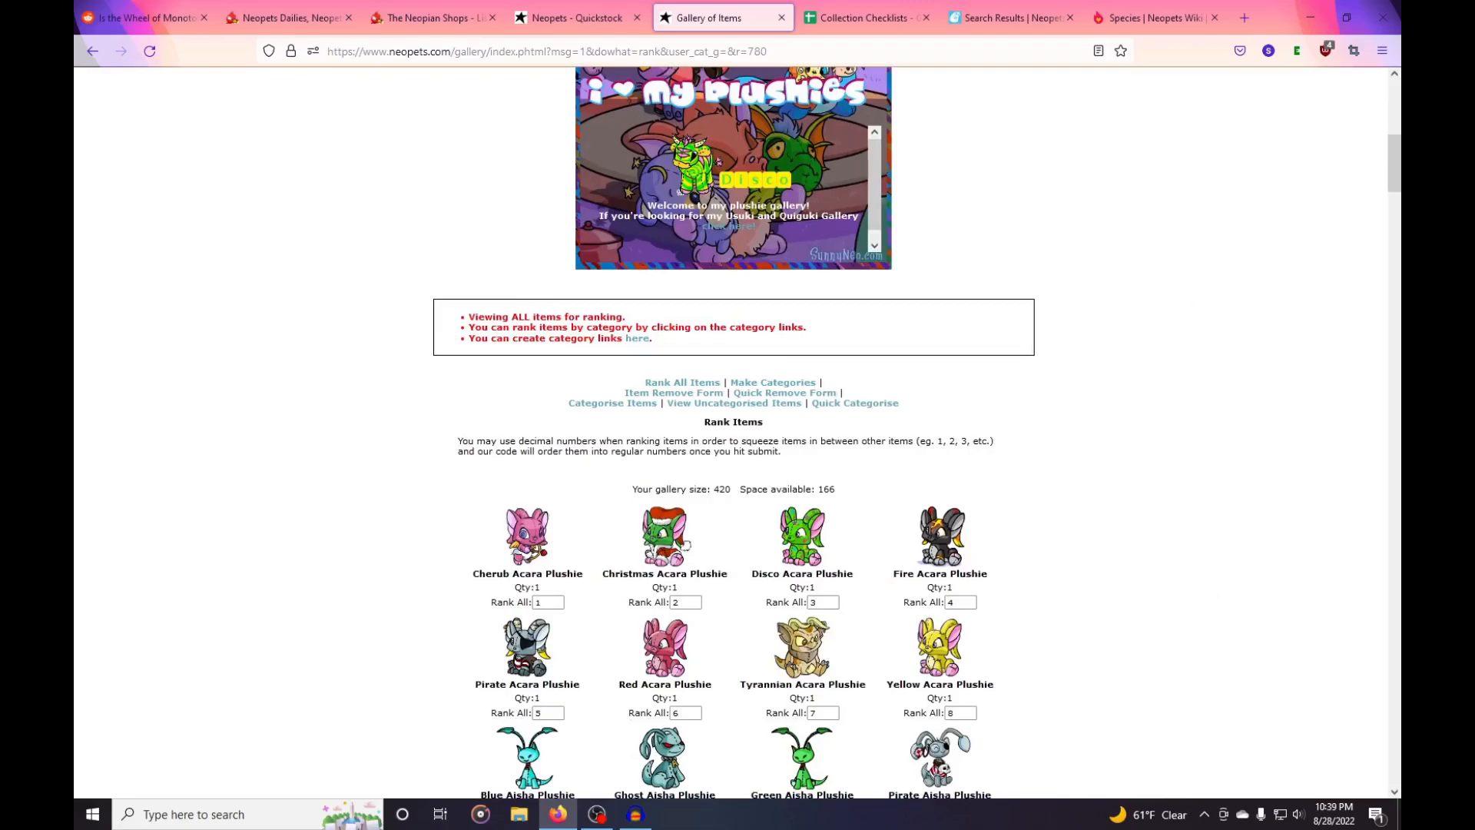
scroll(1172, 533, up, 4)
scroll(1229, 539, up, 5)
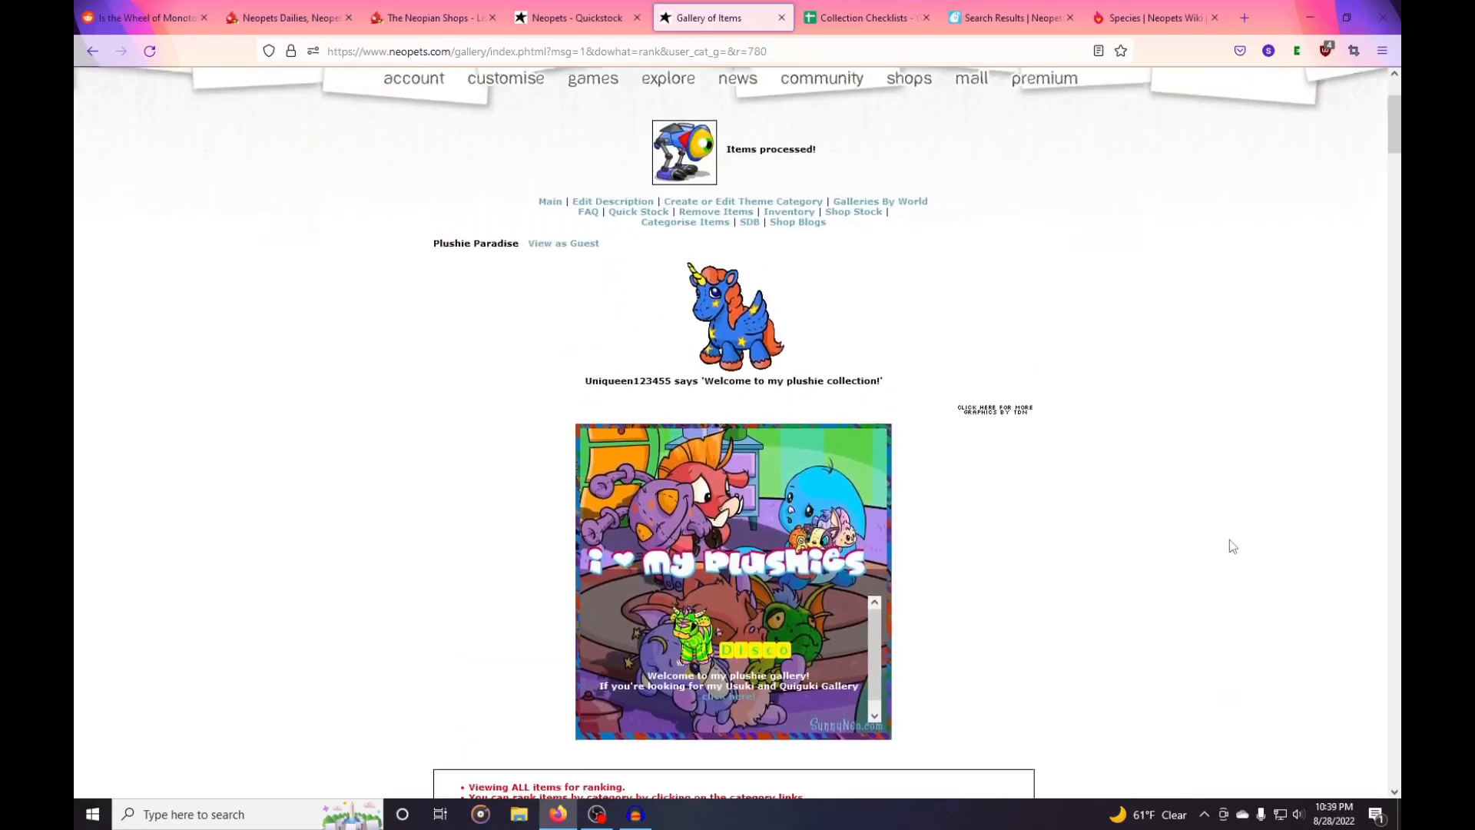
scroll(1229, 539, down, 8)
scroll(1229, 539, down, 12)
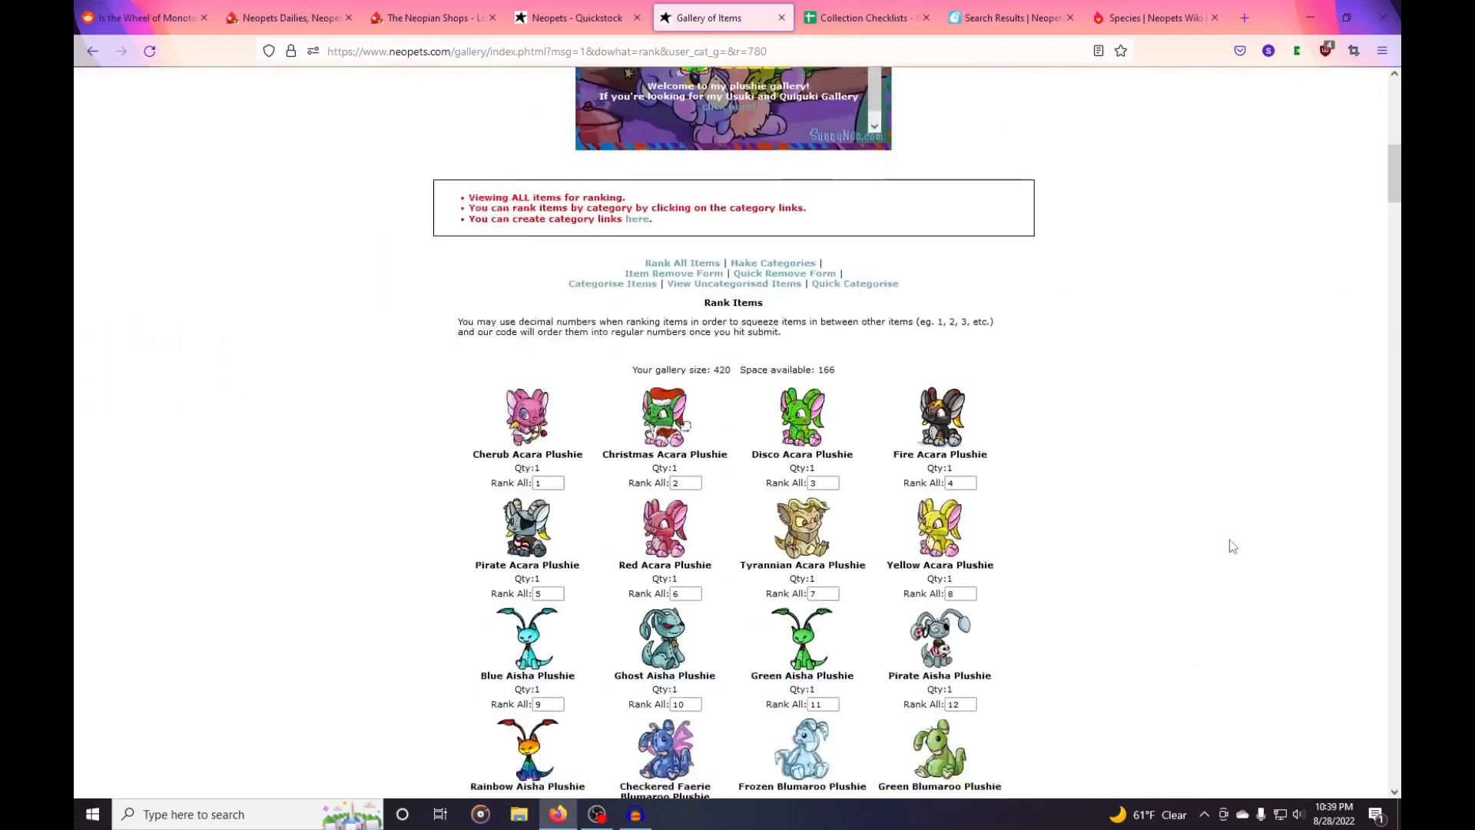
scroll(1229, 539, up, 20)
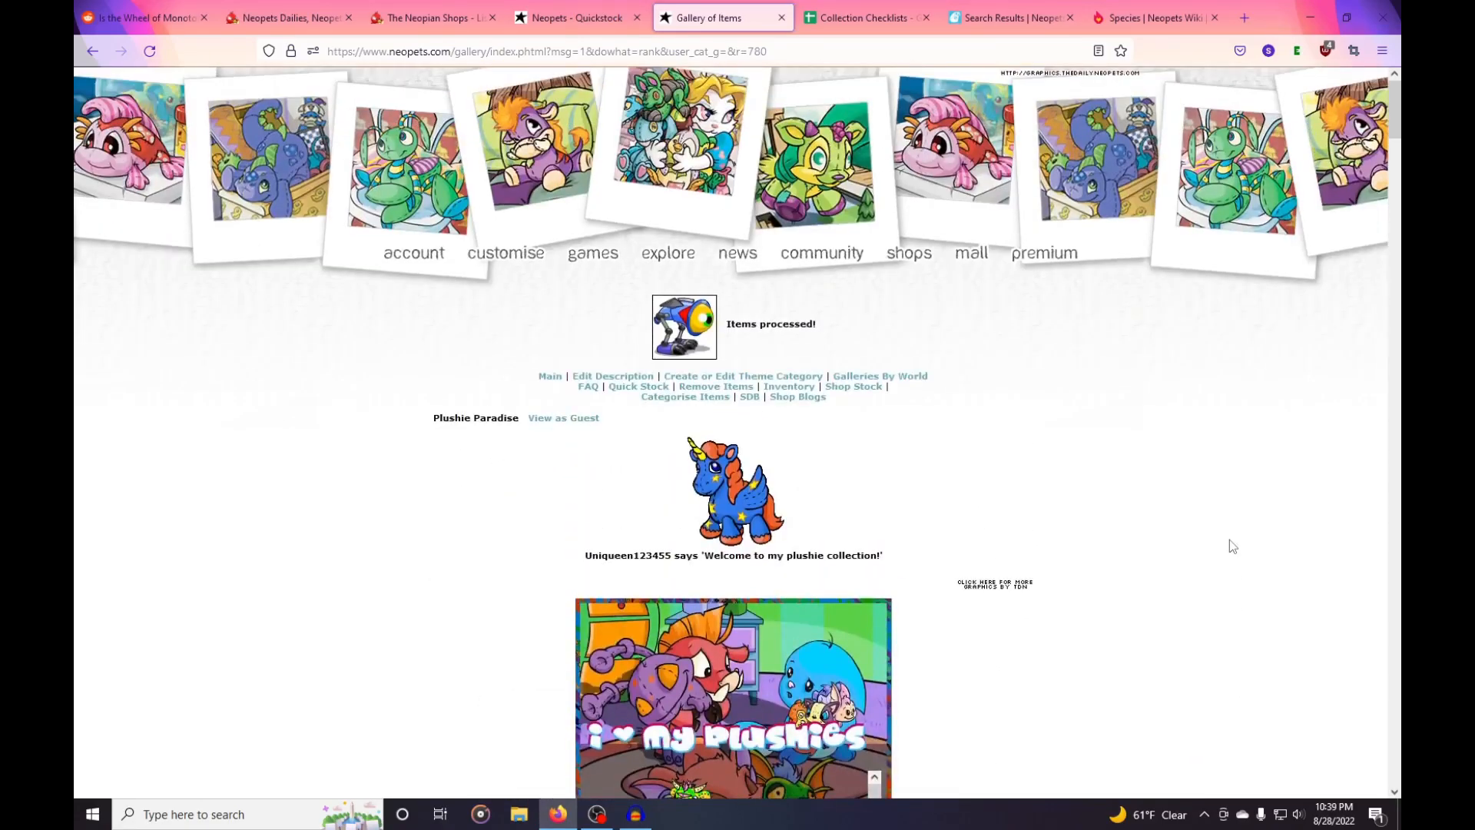